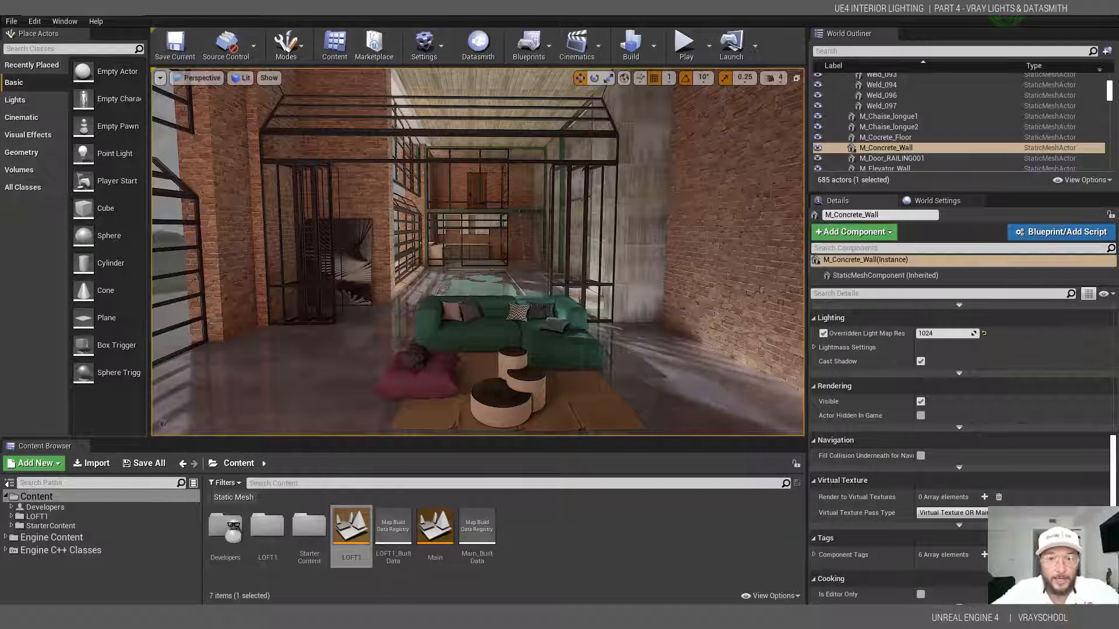
Examine the lighting of the loft interior around the pool, kitchen and sofa, comparing it with the original scene in 3ds Max.
alt+drag(485, 233, 487, 175)
middle_drag(488, 222, 488, 158)
drag(473, 311, 480, 190)
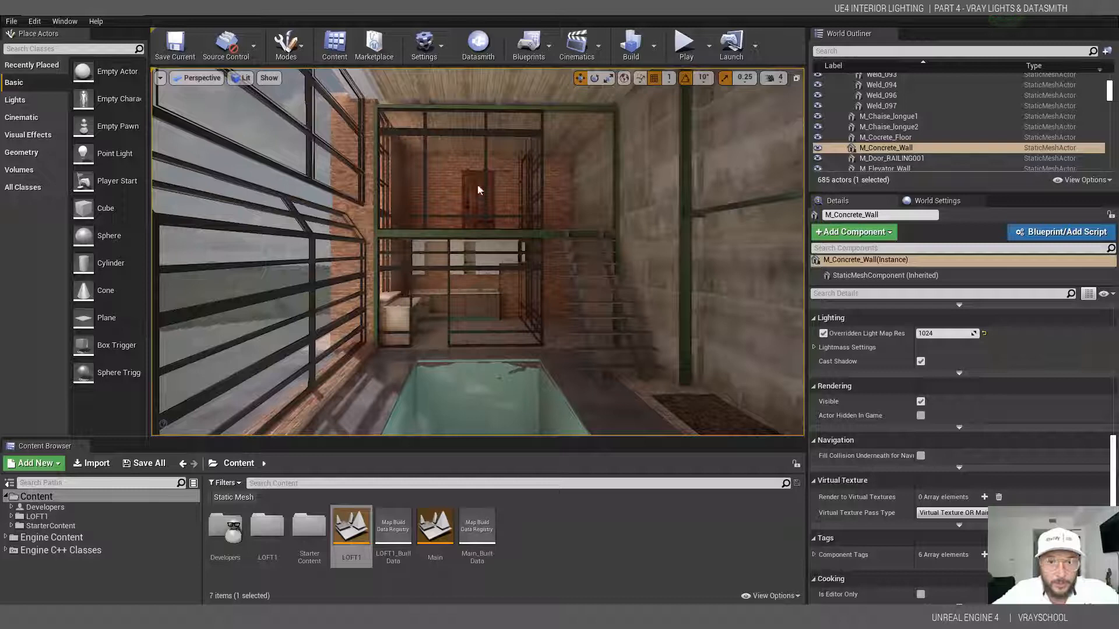
scroll(447, 240, up, 10)
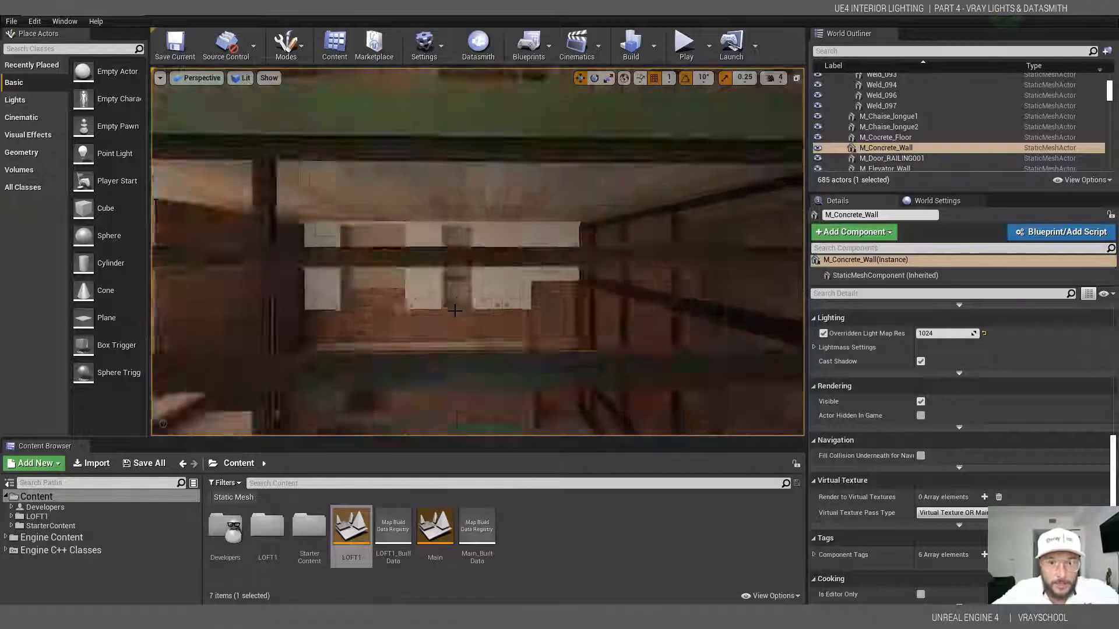
scroll(448, 279, down, 10)
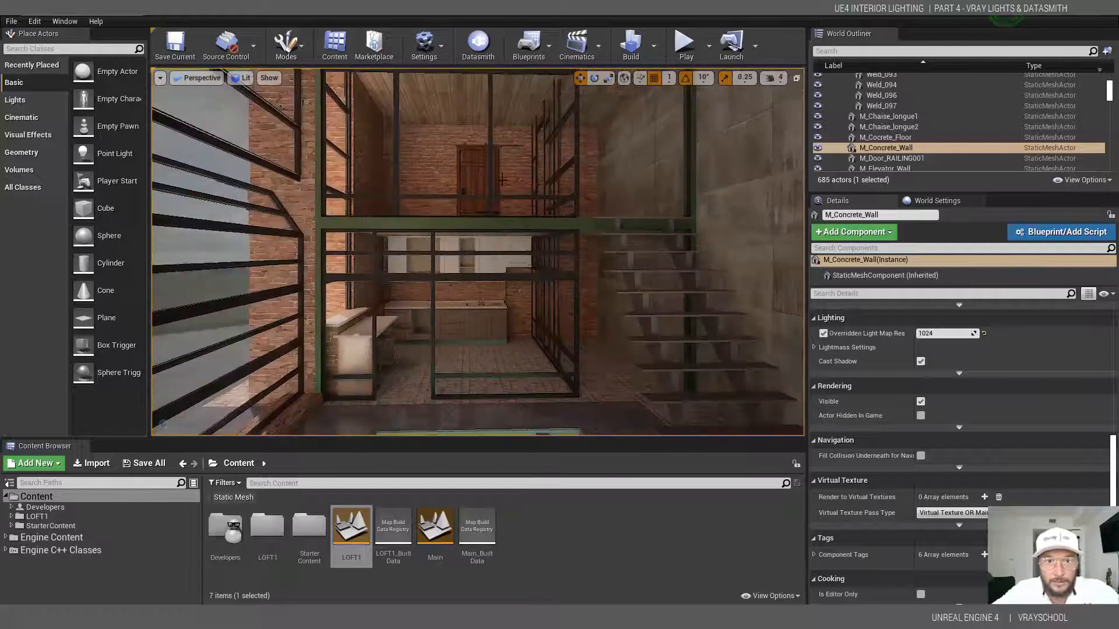
scroll(459, 236, down, 5)
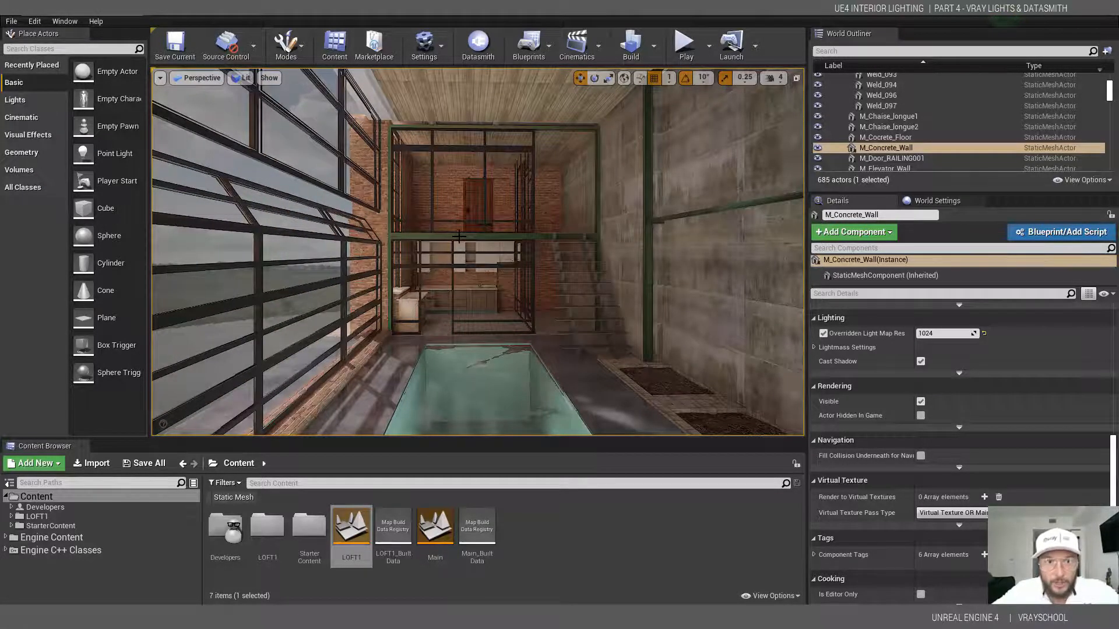
scroll(459, 236, down, 6)
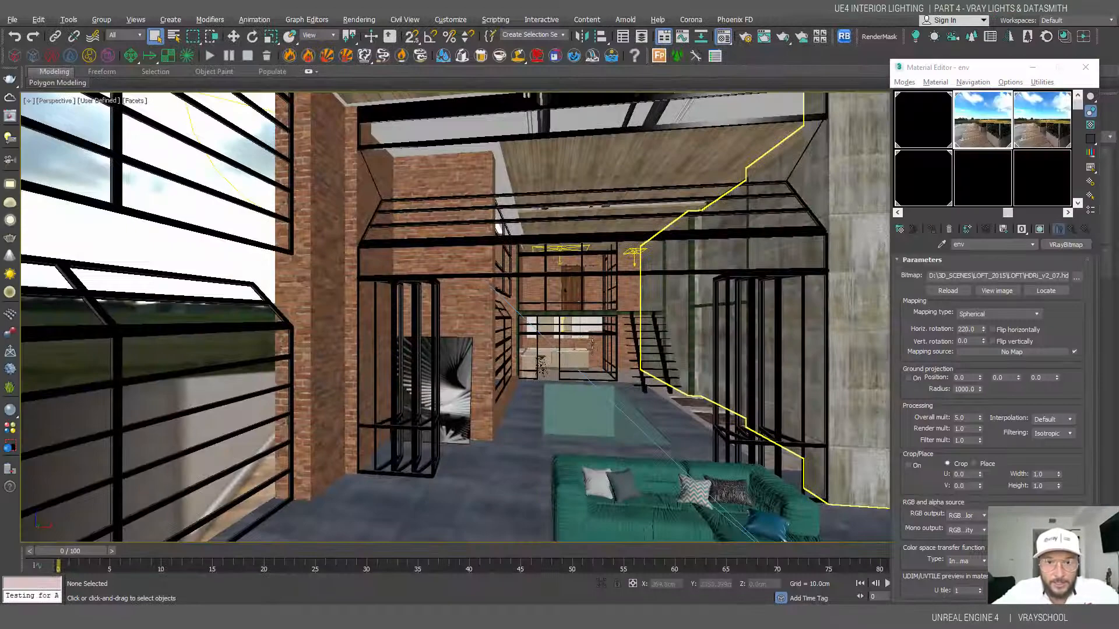
alt+middle_drag(663, 383, 675, 389)
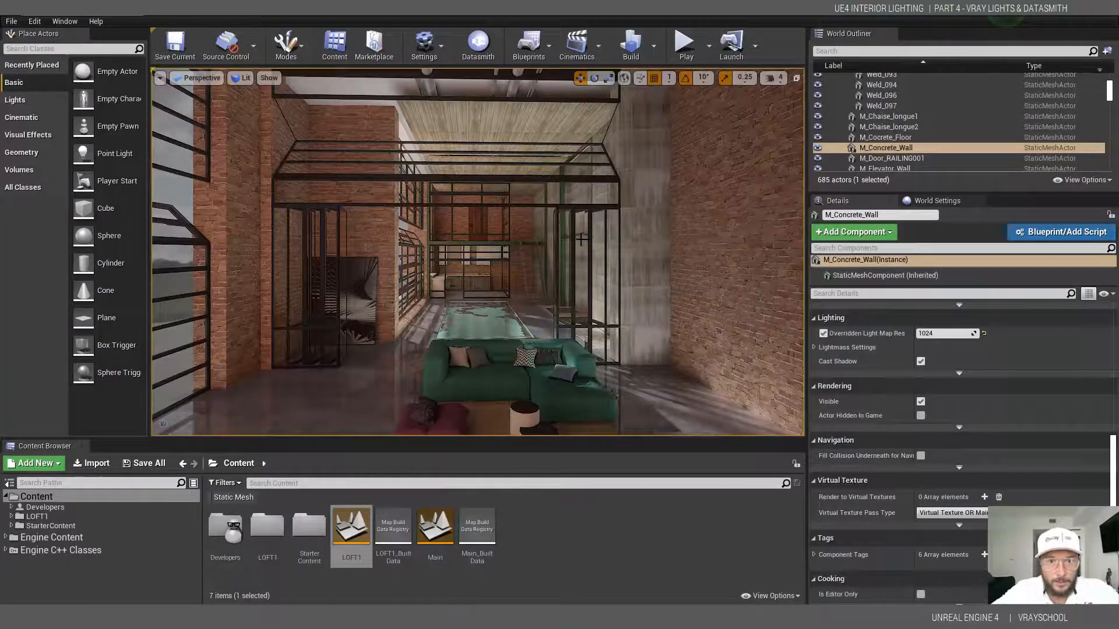
mouse_move(581, 239)
right_down()
mouse_move(574, 216)
mouse_move(572, 268)
mouse_move(556, 270)
mouse_move(552, 237)
mouse_move(566, 251)
right_up()
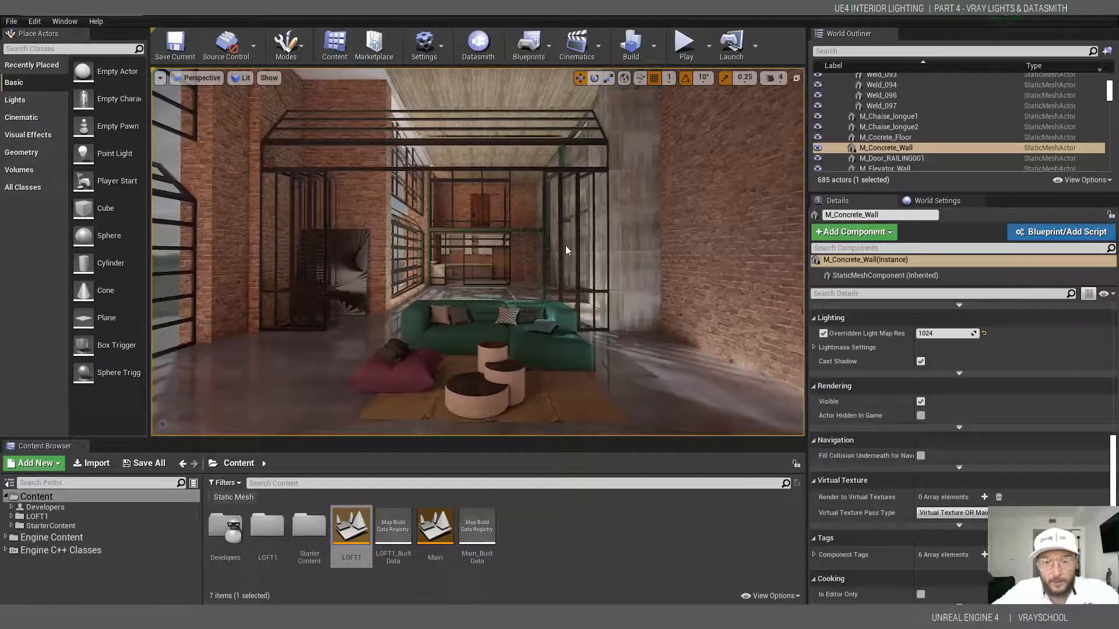
click(566, 251)
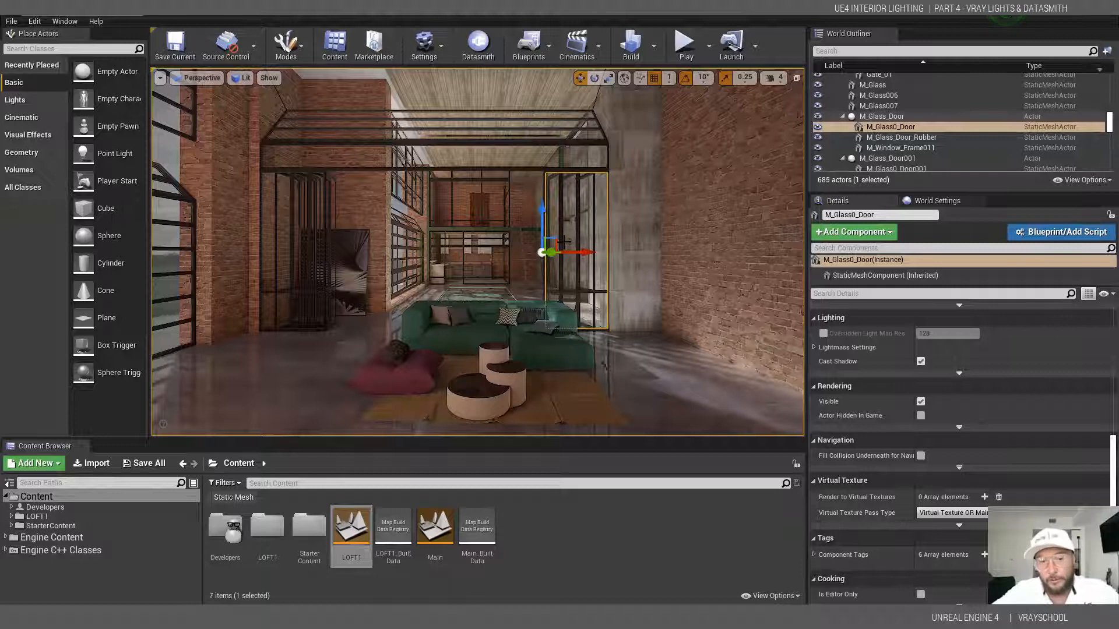
drag(517, 250, 509, 192)
right_drag(477, 251, 495, 268)
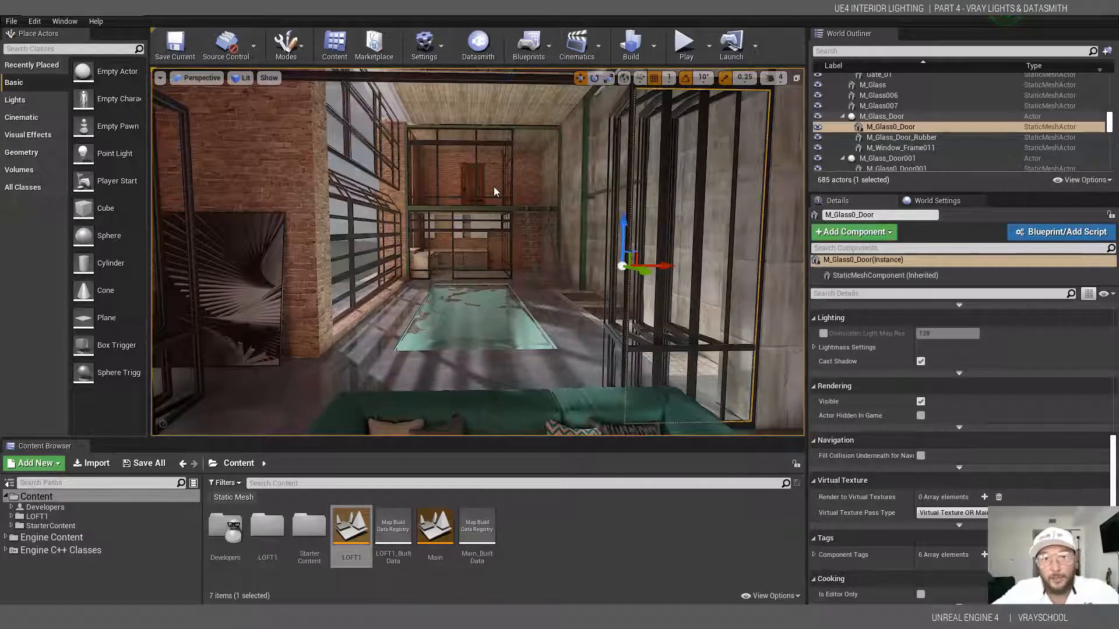
mouse_move(477, 251)
right_down()
mouse_move(492, 256)
mouse_move(481, 248)
right_up()
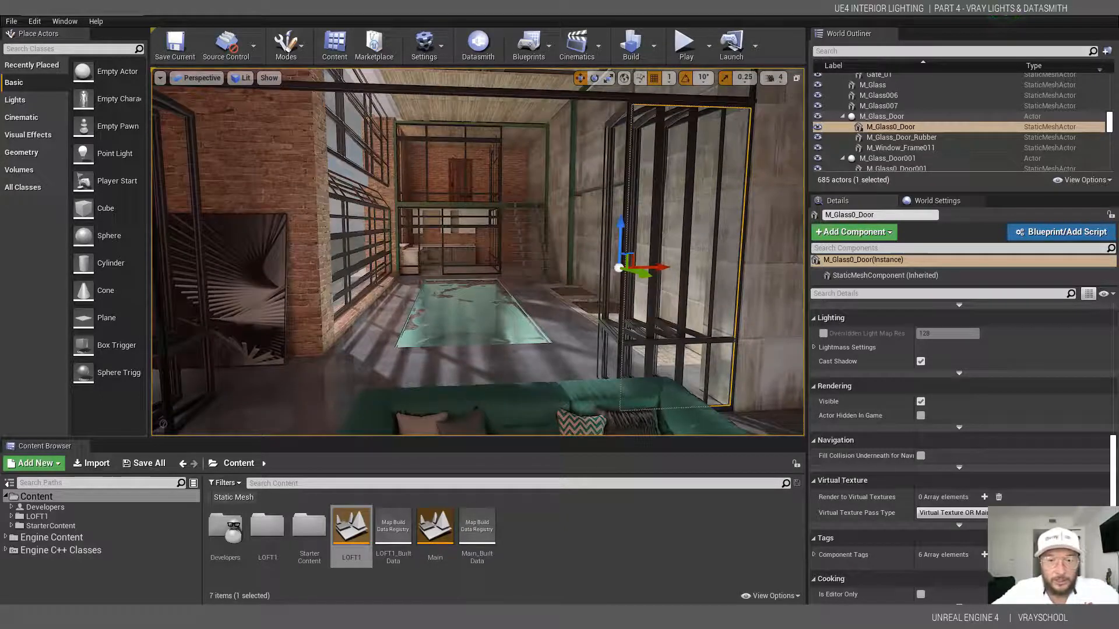
key(s)
right_drag(458, 186, 458, 186)
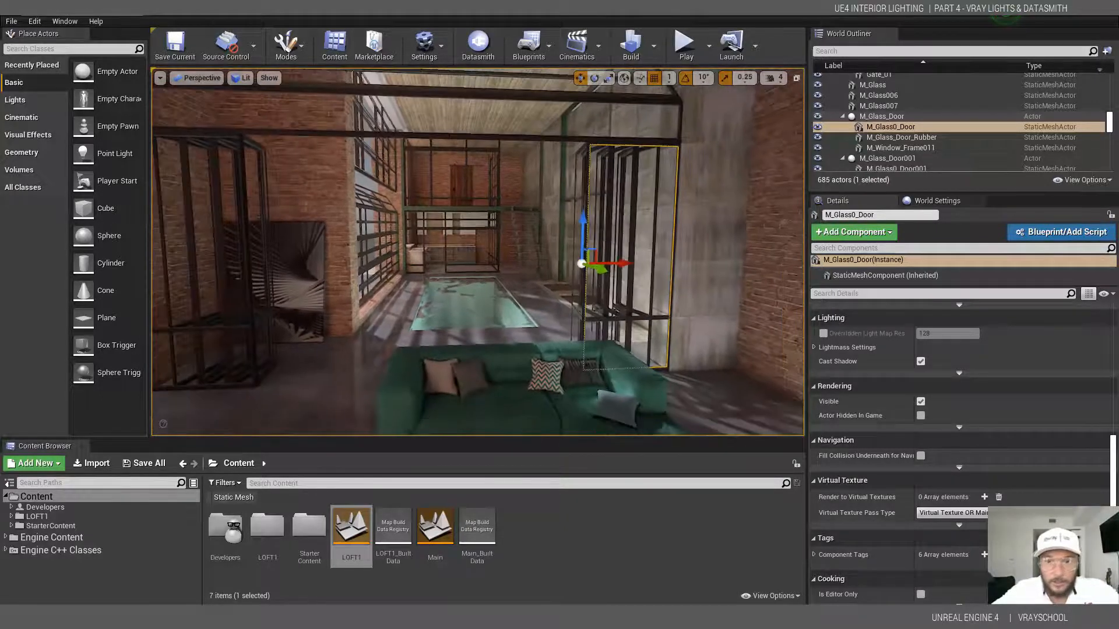
Play the level in the editor and walk through the loft to inspect its lighting, and end the play session.
click(685, 50)
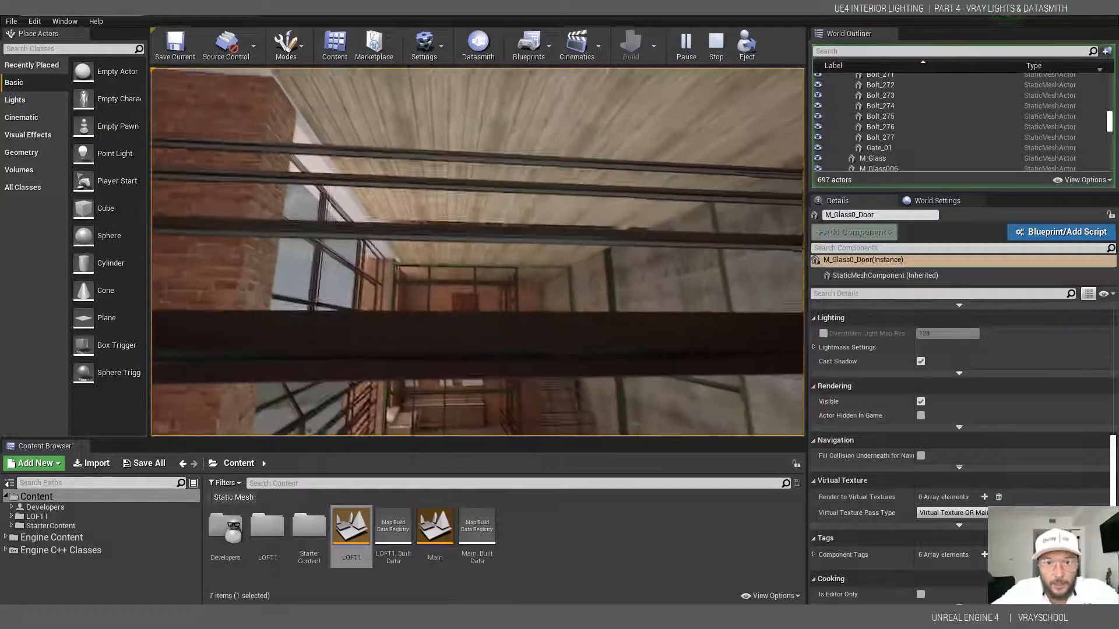
key(w)
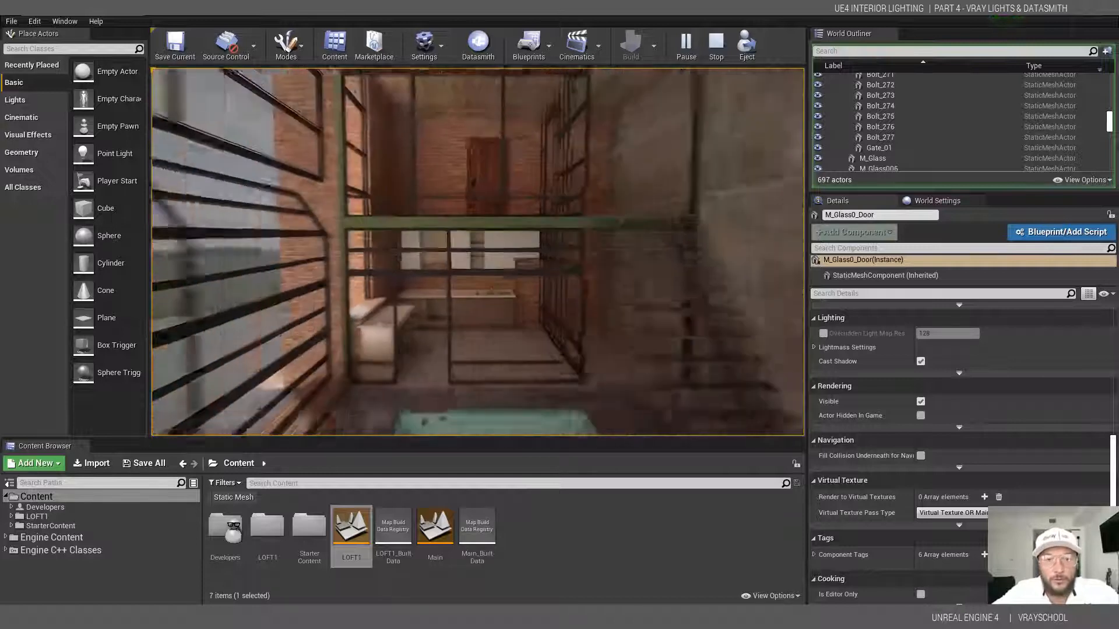
key(s)
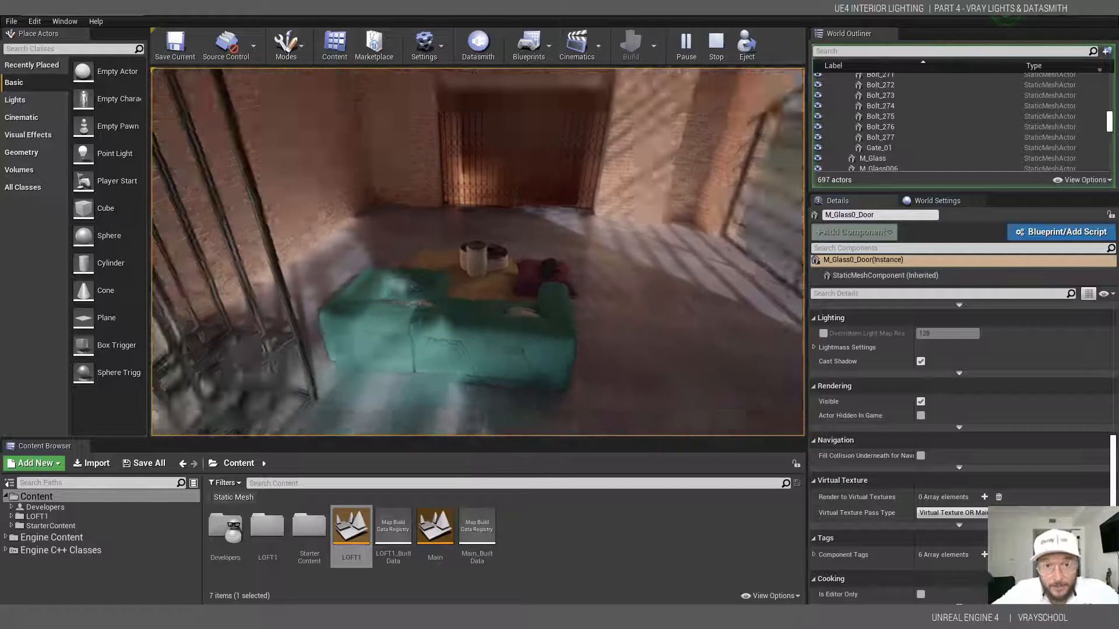
key(s)
key(w)
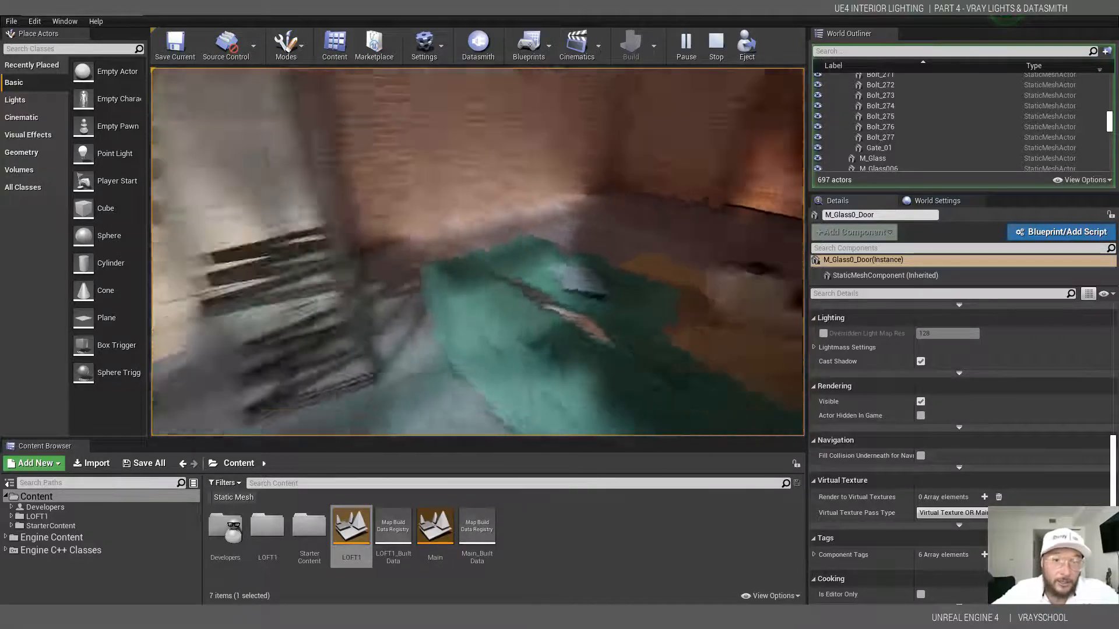
key(s)
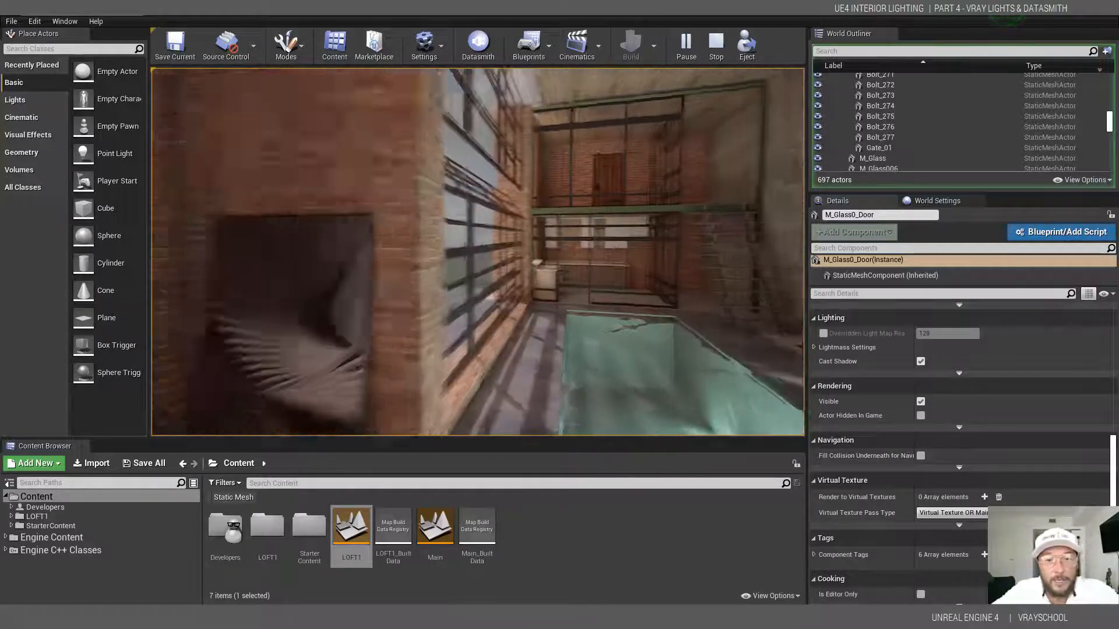
key(d)
key(s)
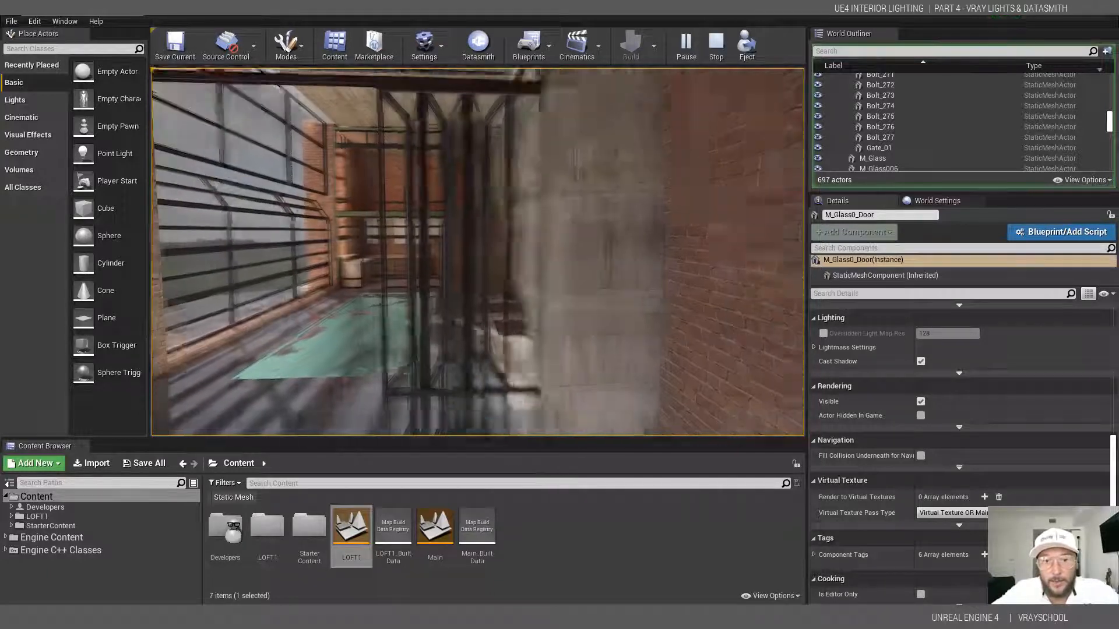
key(s)
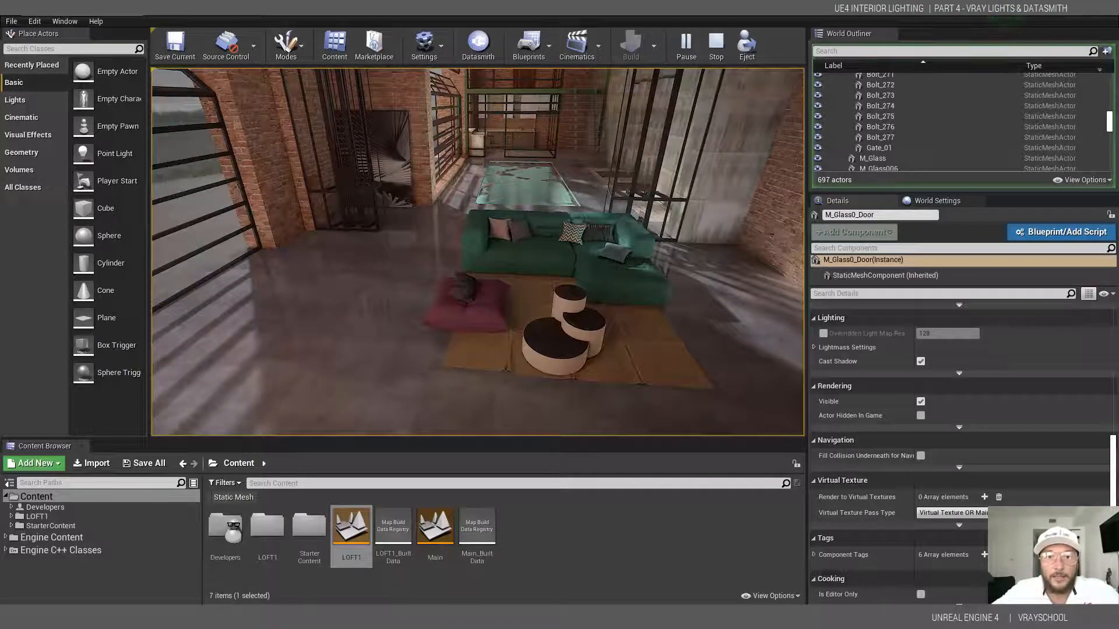
key(Escape)
drag(489, 281, 466, 256)
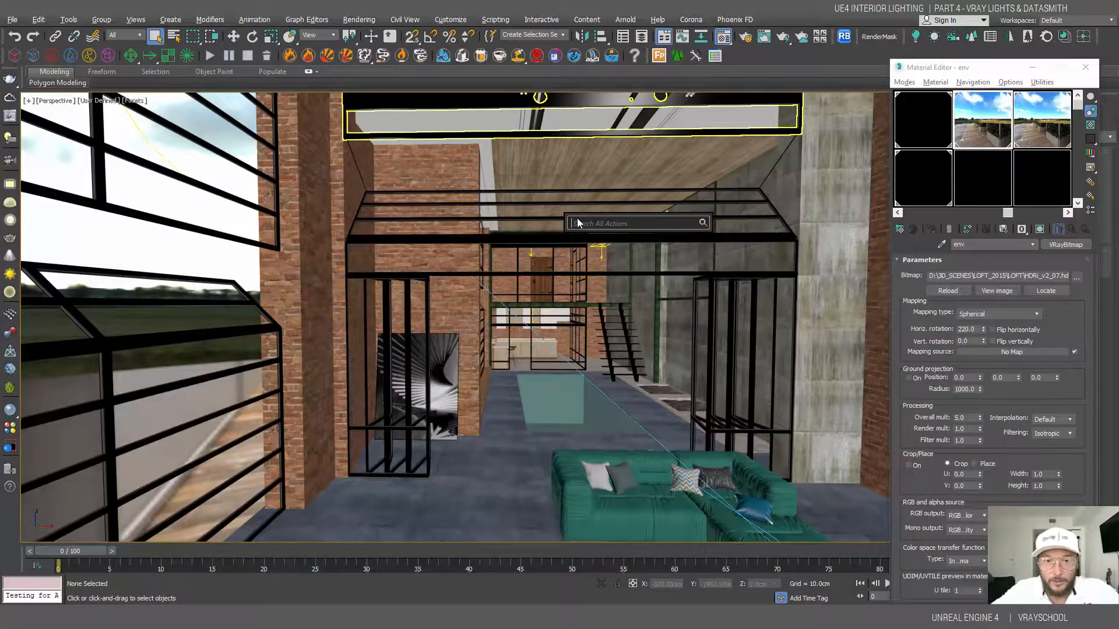
Switch to 3ds Max and export the loft scene as an Unreal Datasmith file named LOFT2 in the export folder.
middle_drag(577, 217, 459, 139)
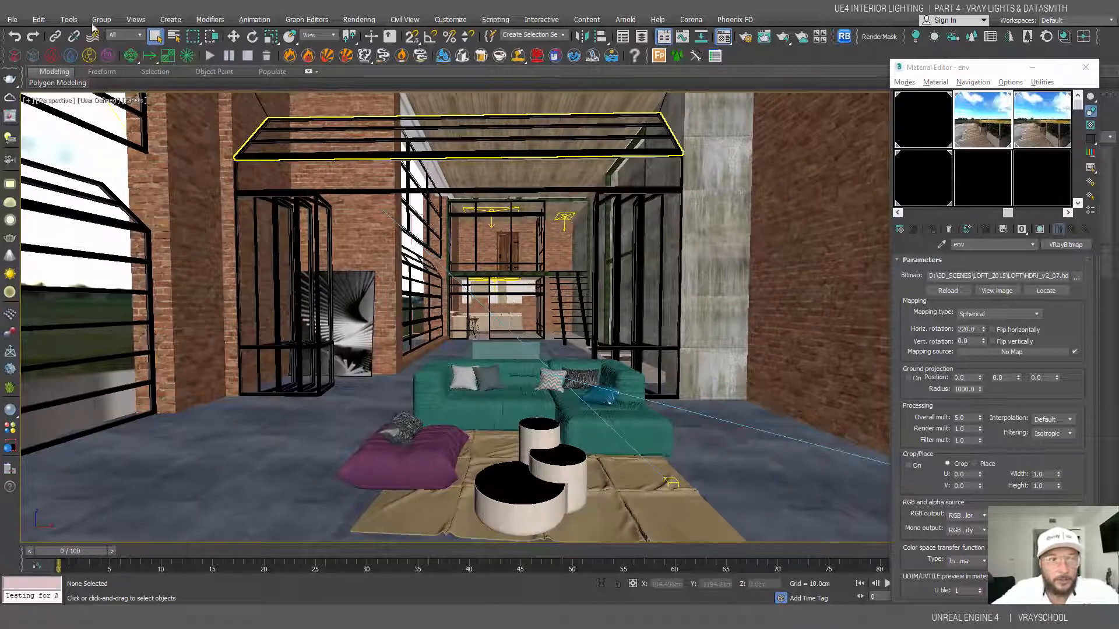
click(12, 19)
mouse_move(82, 193)
click(141, 201)
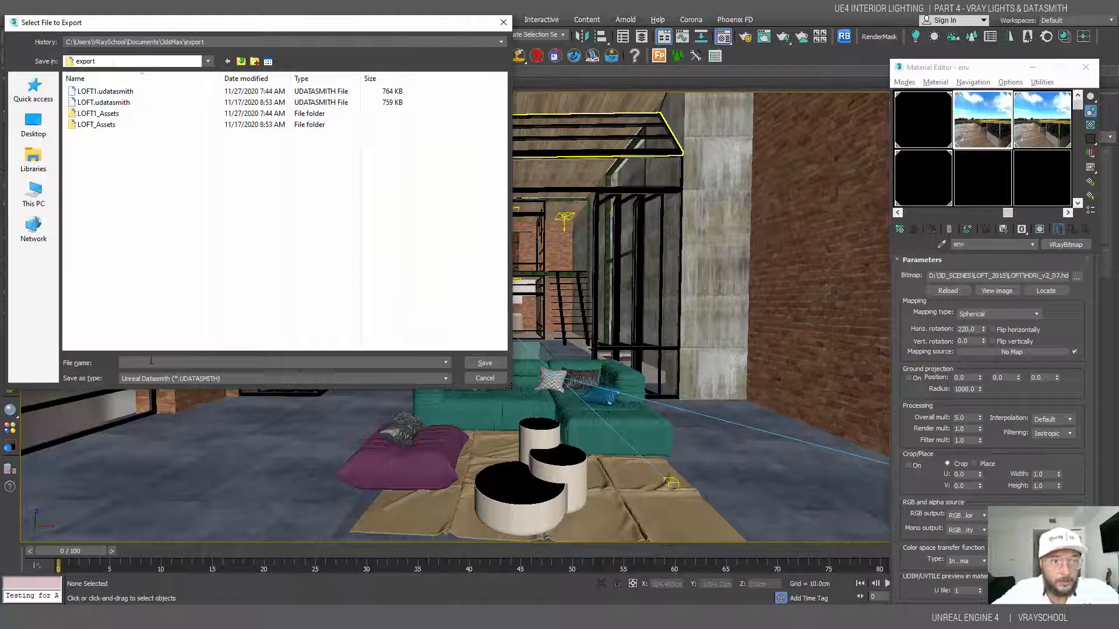
text(LOFT)
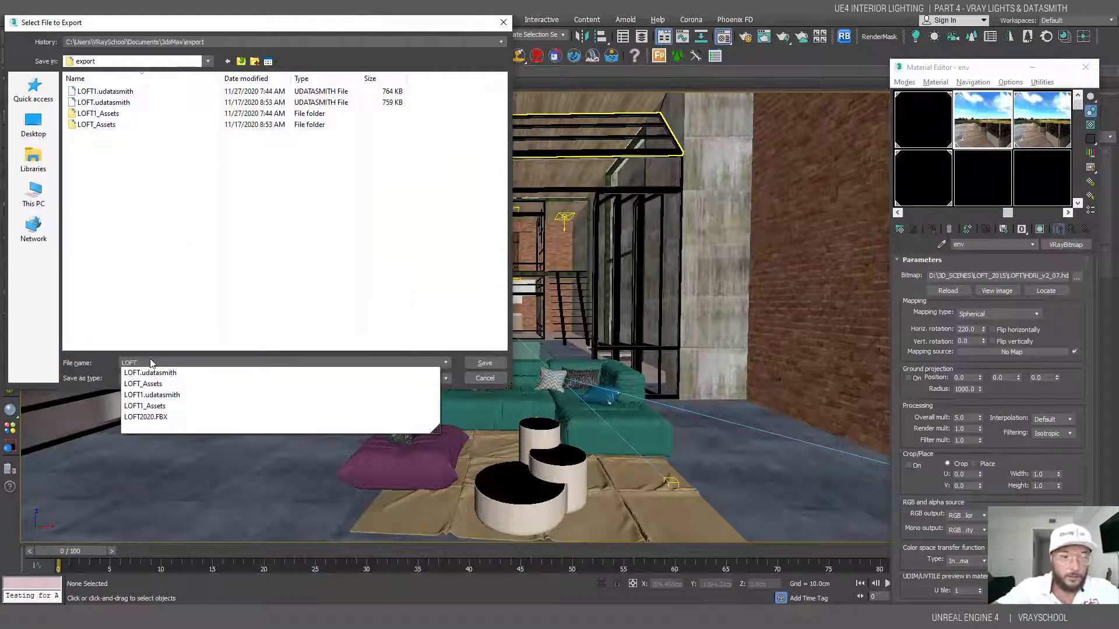
text(2)
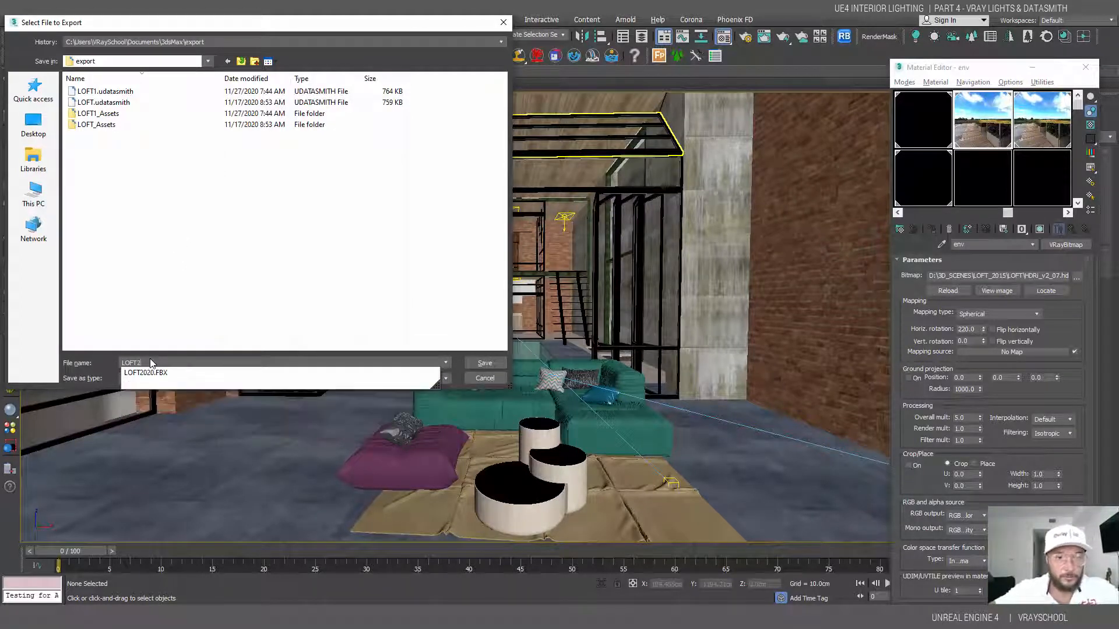
click(495, 364)
click(526, 349)
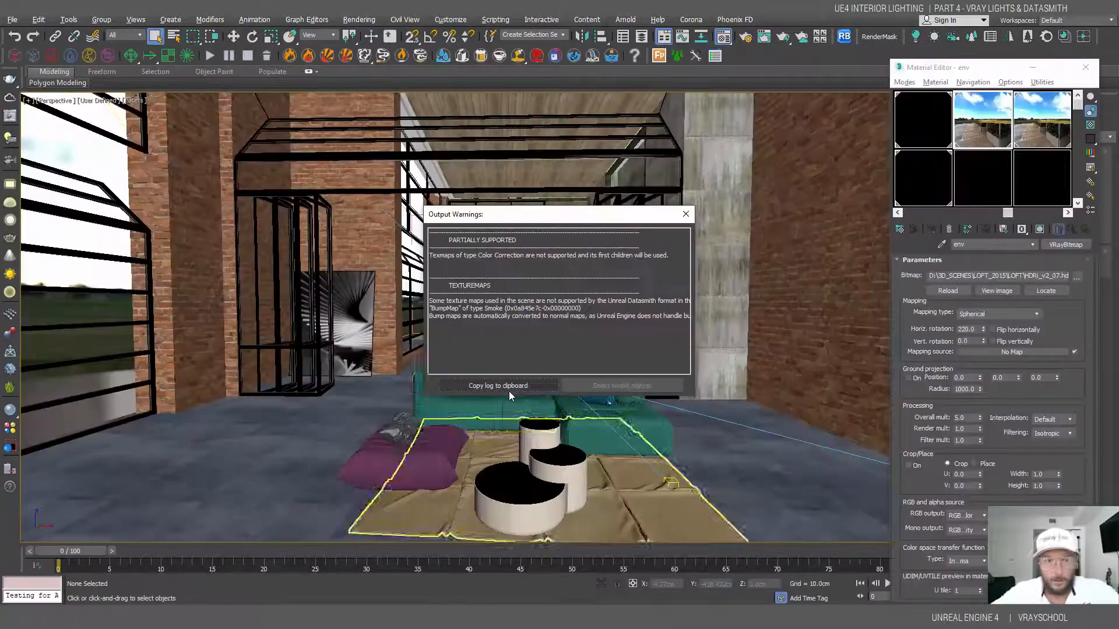
Switch back to the Unreal Editor and create a new level from the Empty Level template.
mouse_move(668, 592)
click(628, 542)
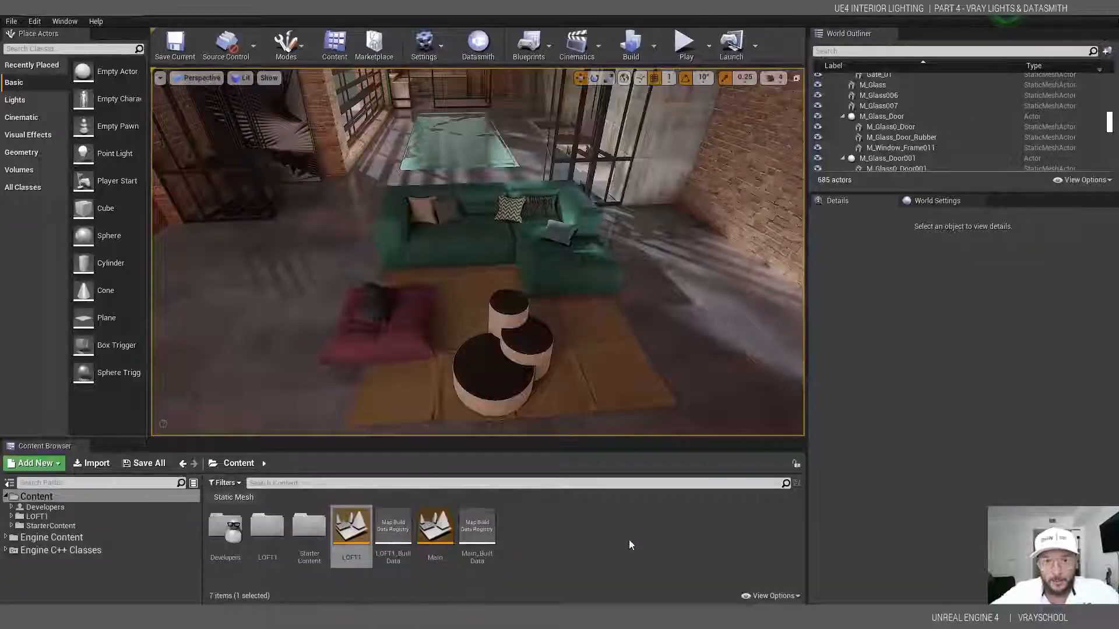
click(12, 21)
click(29, 38)
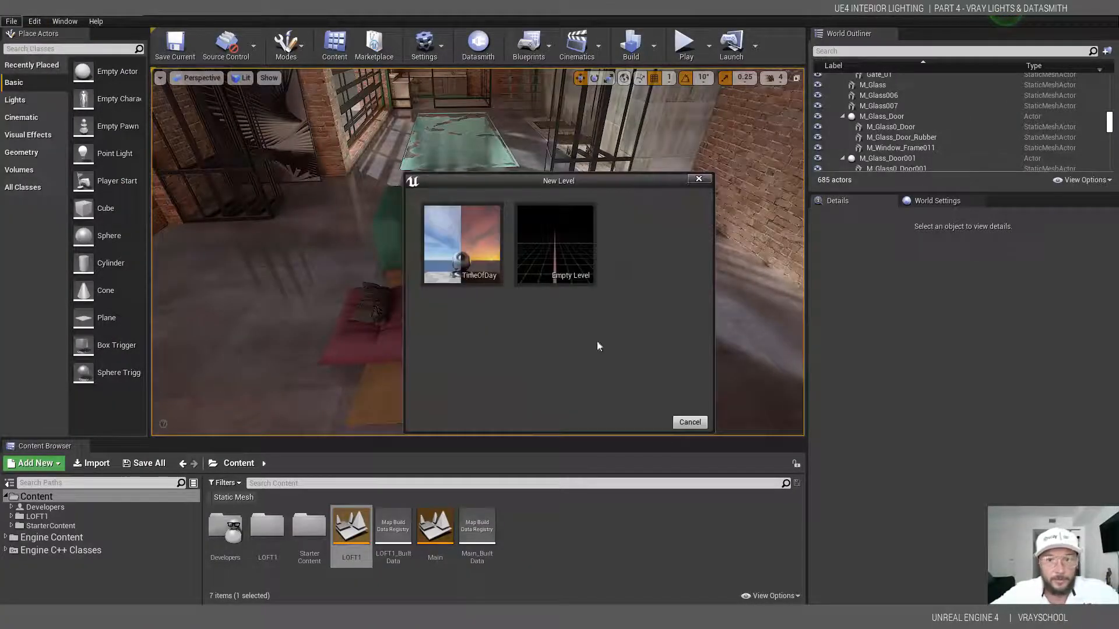
click(542, 243)
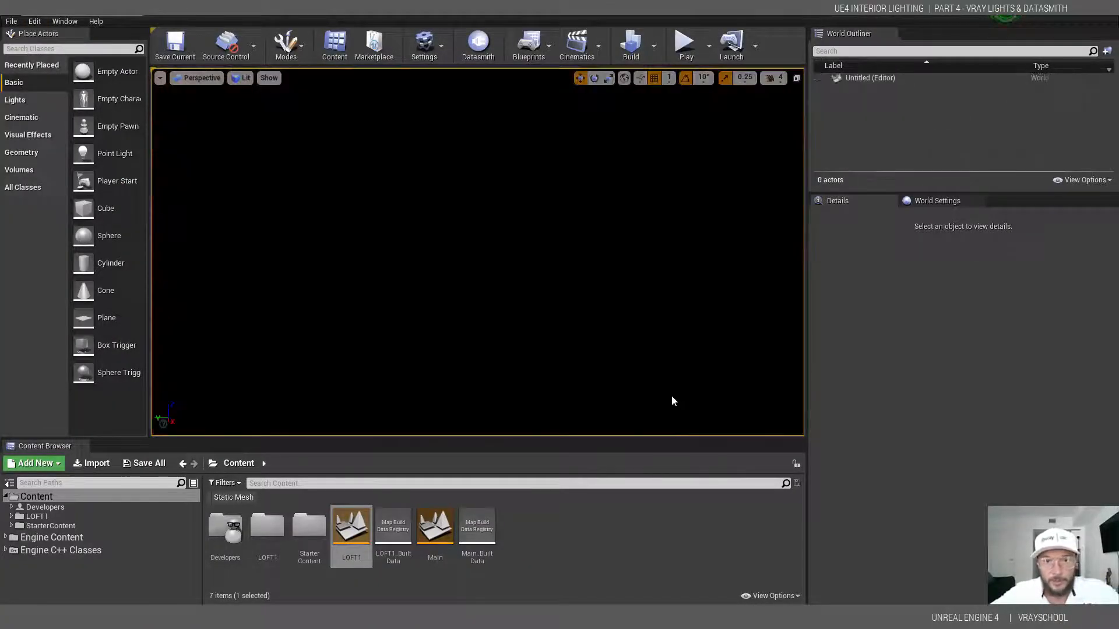
Import LOFT2.udatasmith through Datasmith into the Content folder.
click(480, 46)
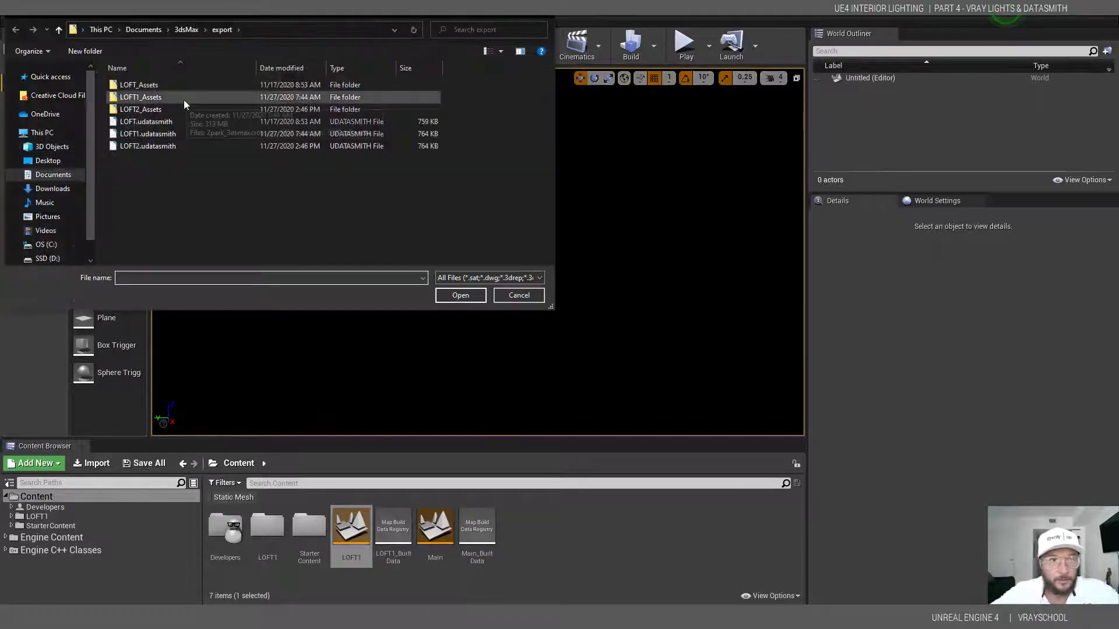
click(163, 146)
click(461, 295)
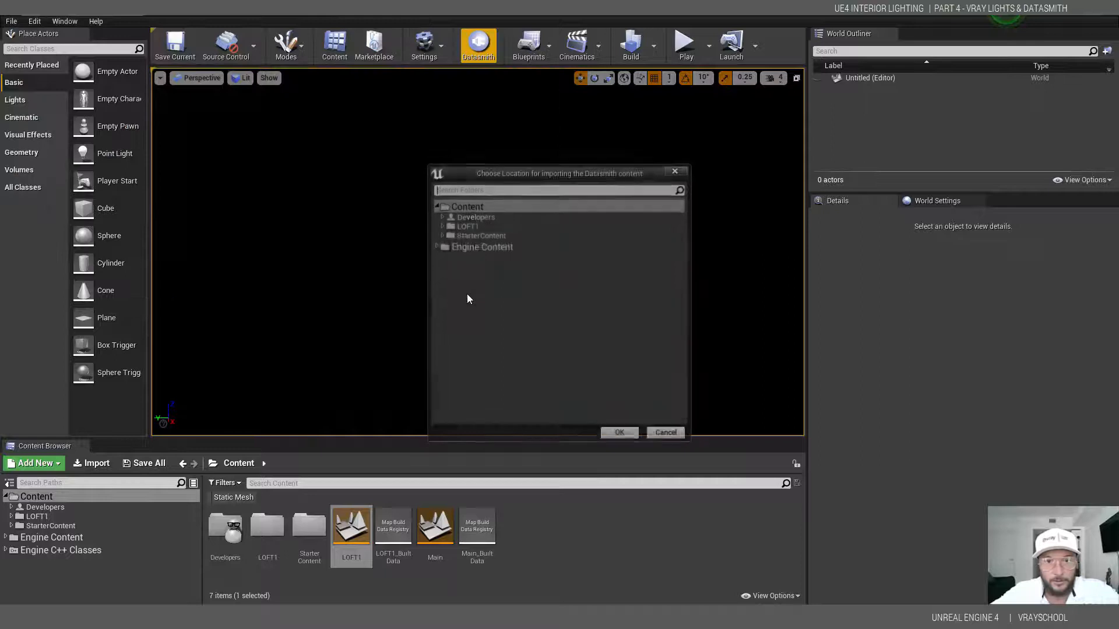
click(619, 436)
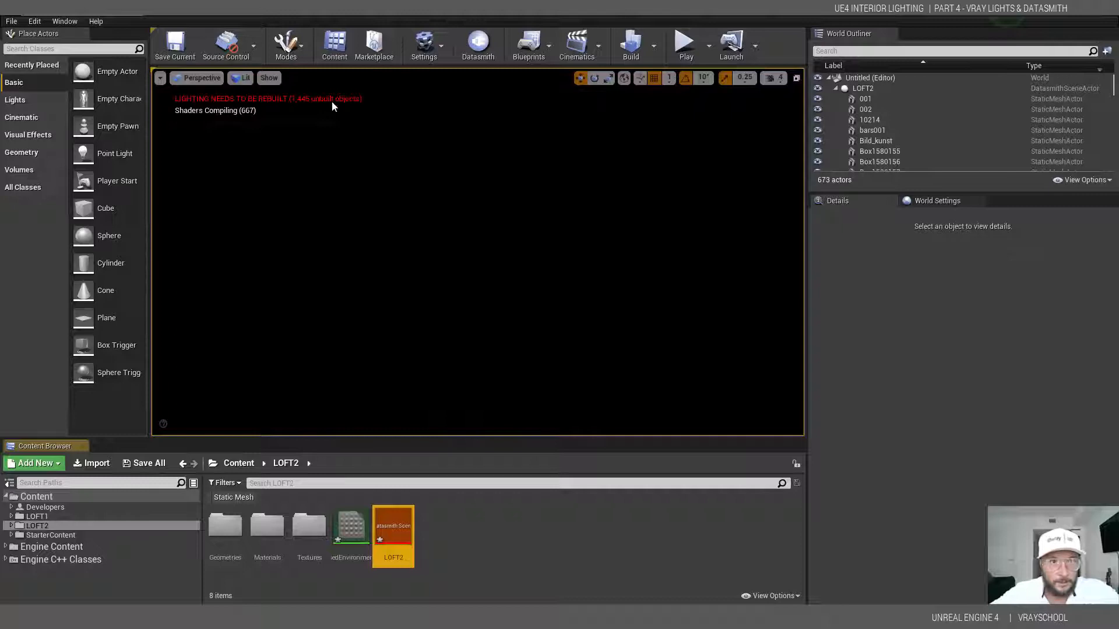
Set the viewport to Unlit view mode and bring the interior of the imported loft into view.
click(240, 77)
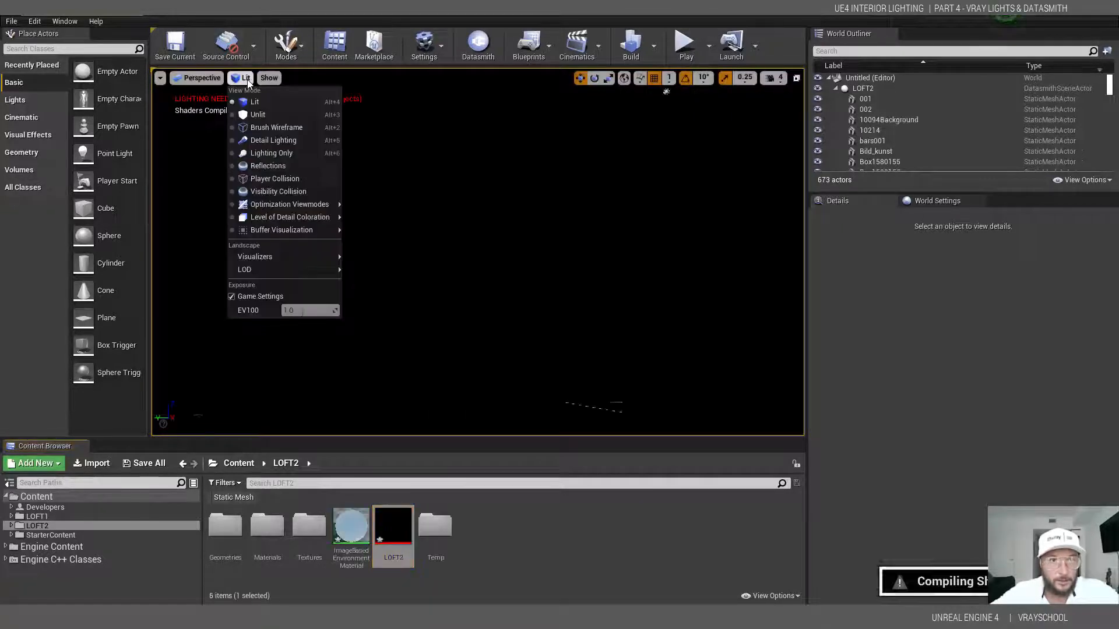
click(256, 115)
right_drag(463, 254, 314, 254)
scroll(509, 255, up, 3)
scroll(511, 251, down, 3)
scroll(415, 250, up, 3)
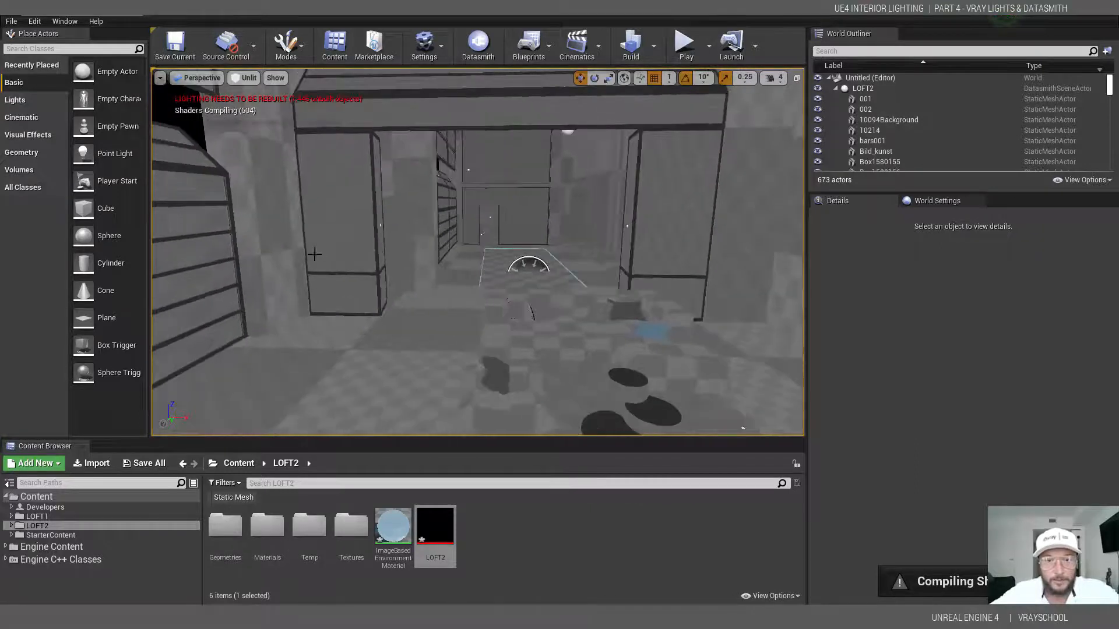
Move the SkyLight along its X axis to outside the building, beyond the window wall, and focus on it.
click(527, 267)
drag(561, 268, 259, 267)
right_drag(370, 261, 344, 257)
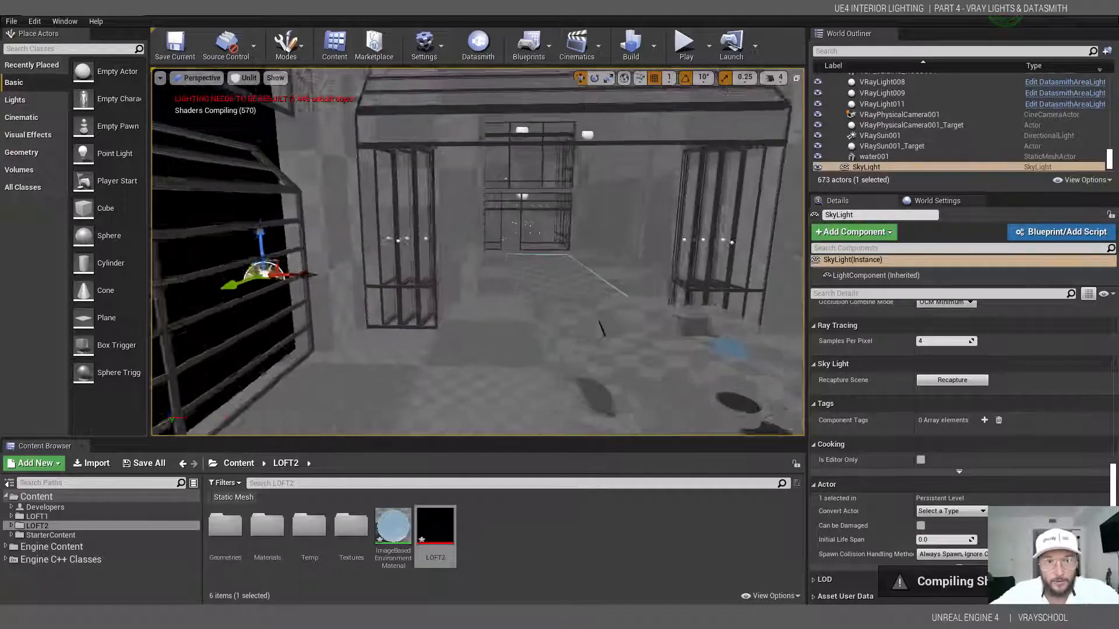
key(f)
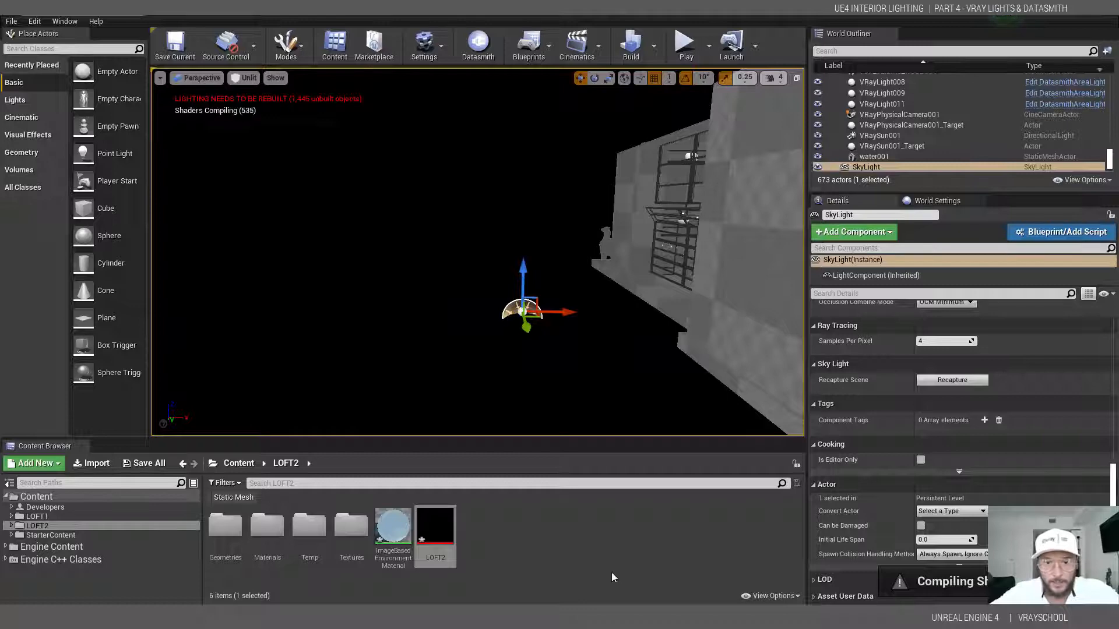
Switch to 3ds Max, dismiss the Datasmith export warnings, and select the dome light outside the loft building.
click(594, 615)
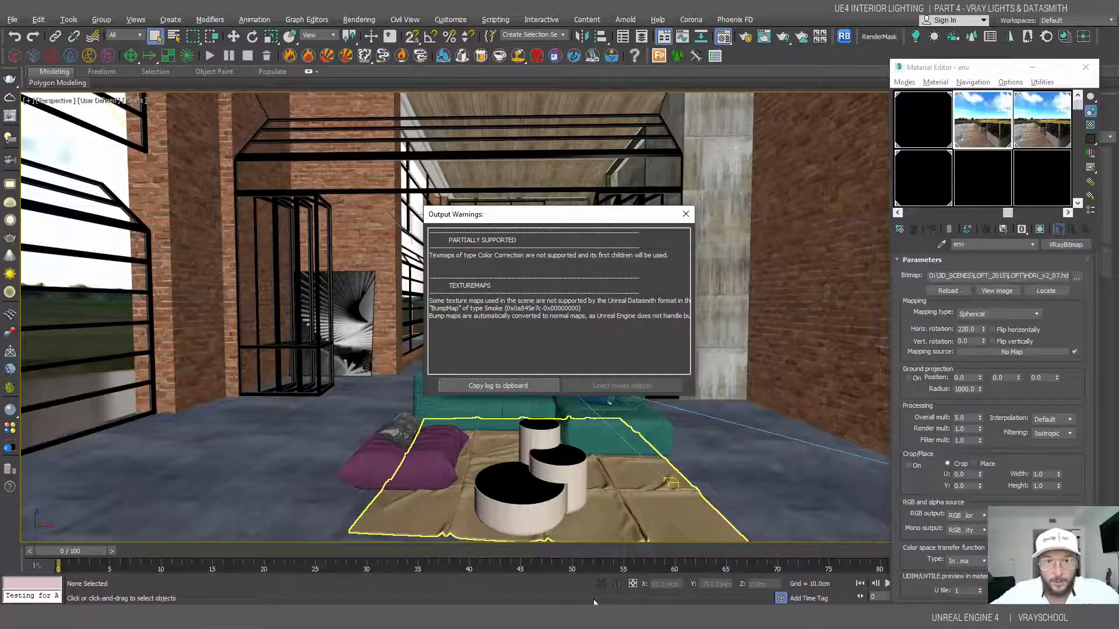
click(686, 214)
alt+middle_drag(432, 342, 502, 360)
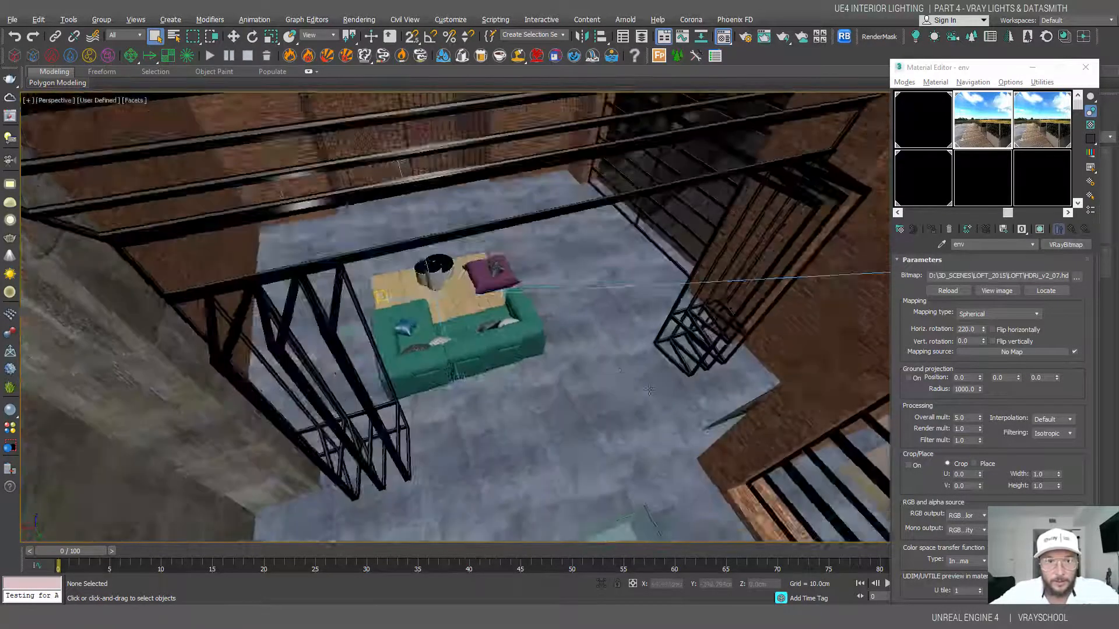
scroll(501, 359, down, 5)
alt+middle_drag(419, 338, 629, 365)
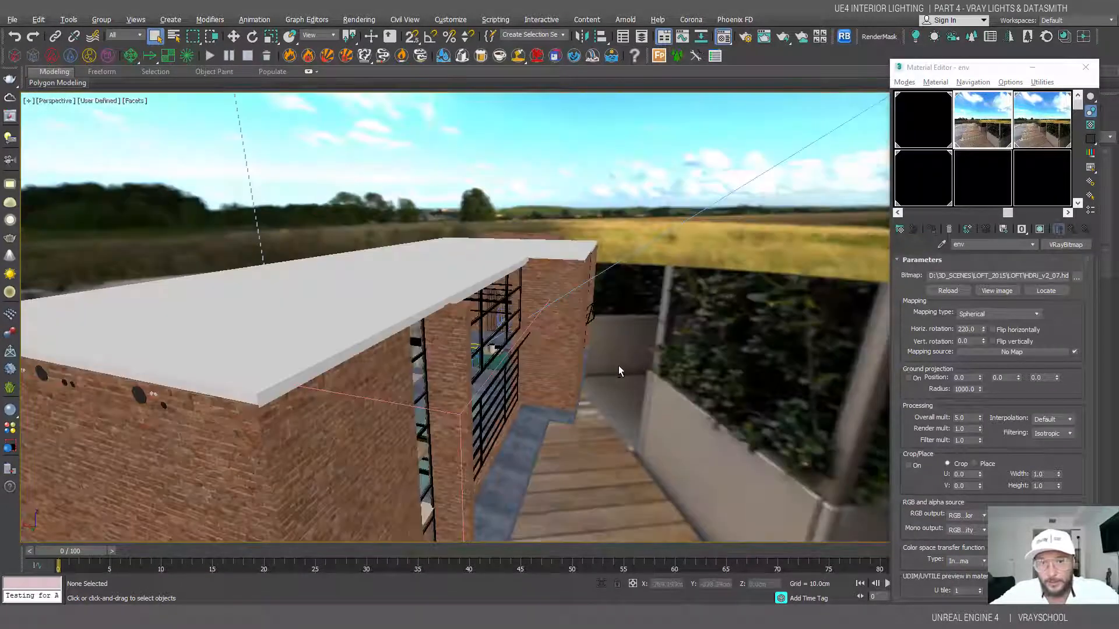
scroll(578, 398, down, 5)
click(462, 478)
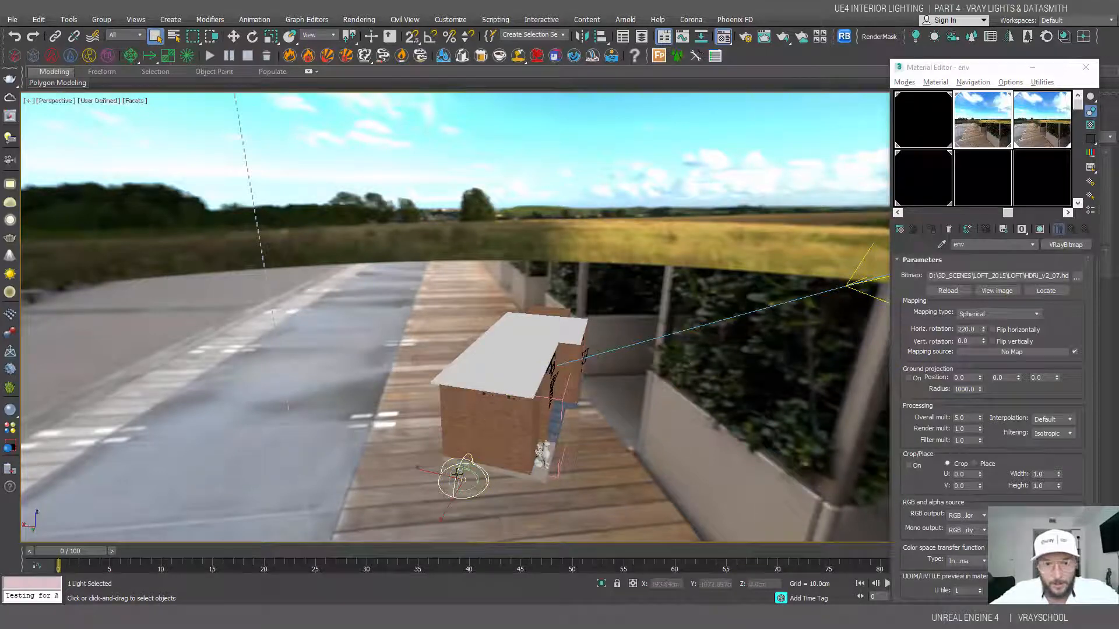
Open the Environment and Effects settings to examine the scene's environment map.
click(451, 19)
mouse_move(362, 22)
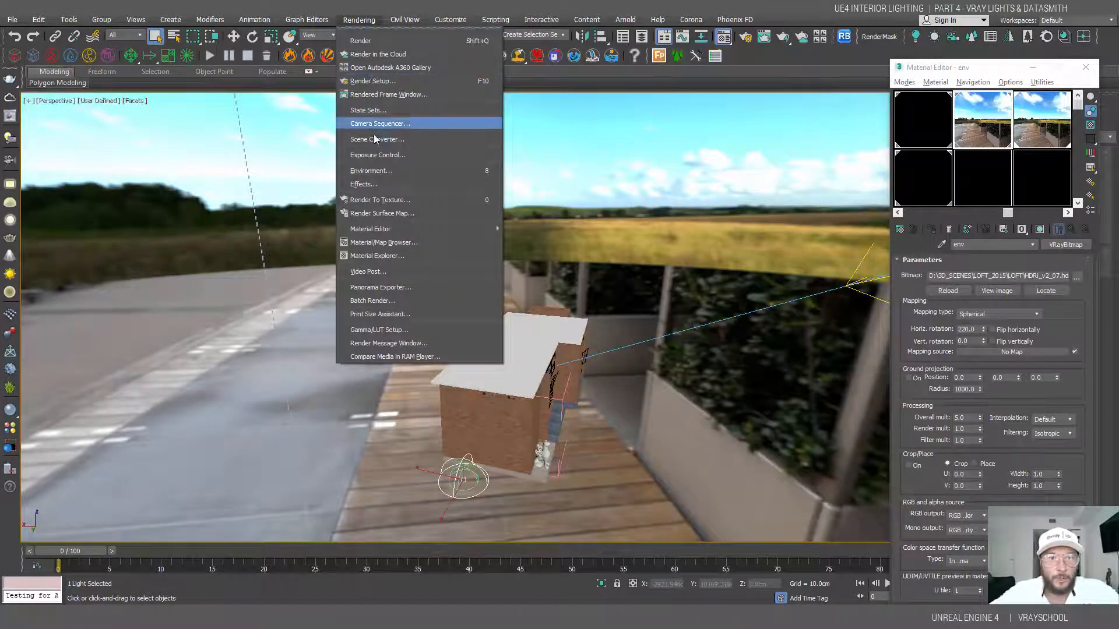
click(375, 171)
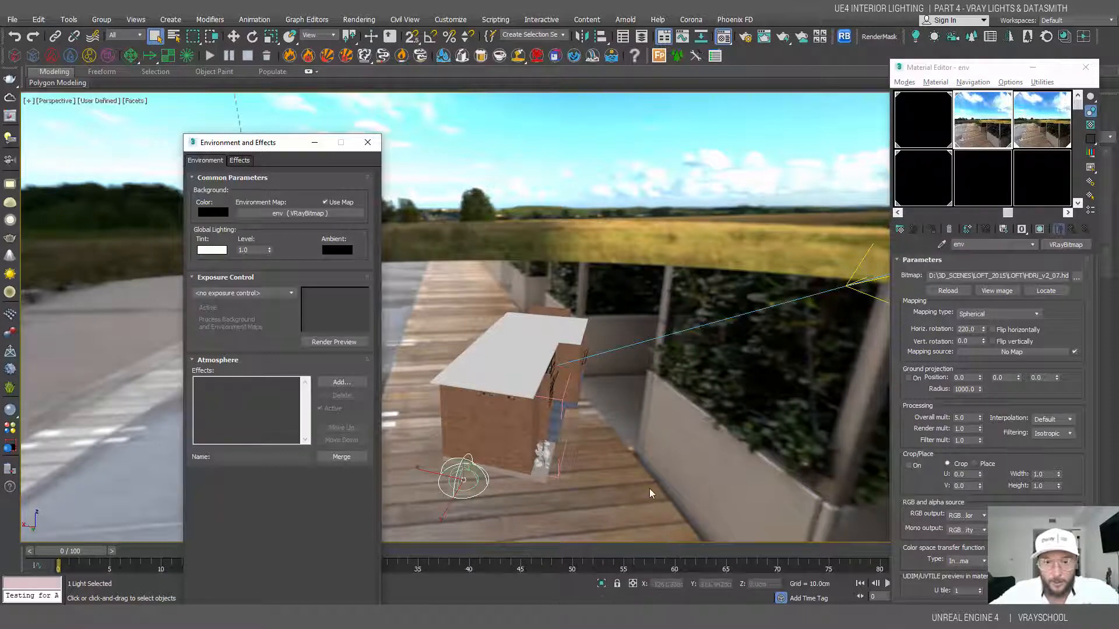
Switch back to the Unreal Editor and examine the node graph of ImageBasedEnvironmentMaterial from the LOFT2 folder.
click(620, 529)
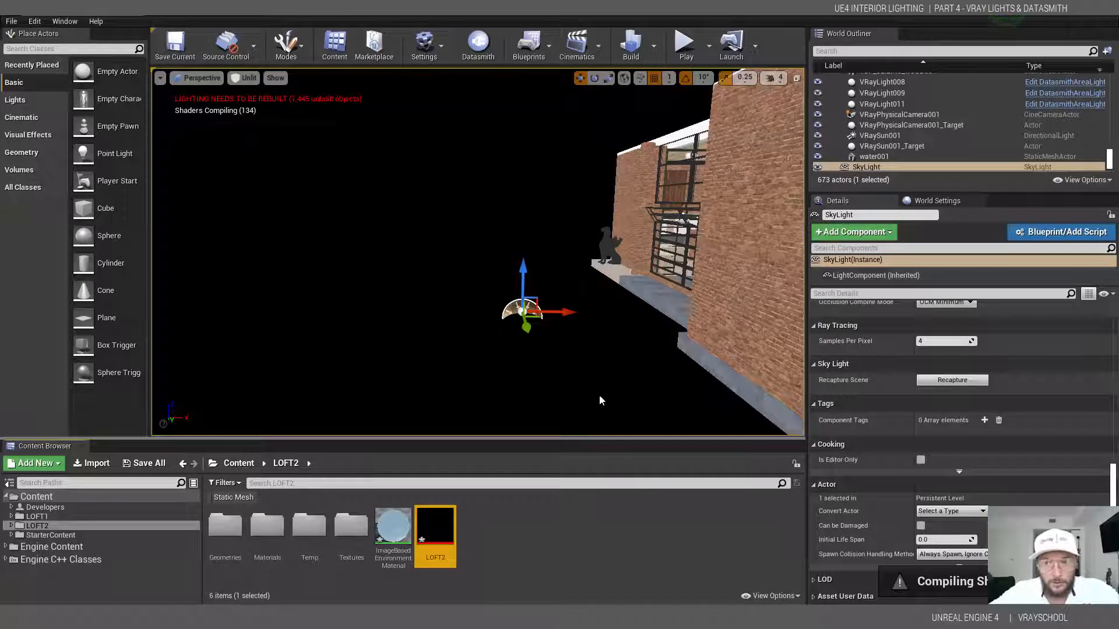
click(390, 530)
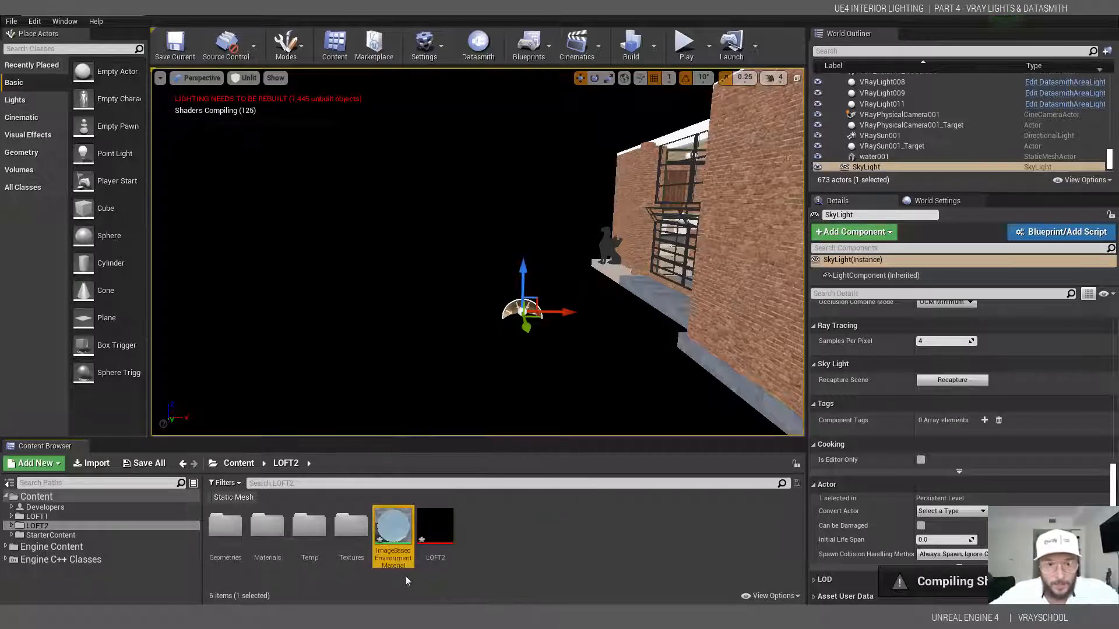
double_click(394, 527)
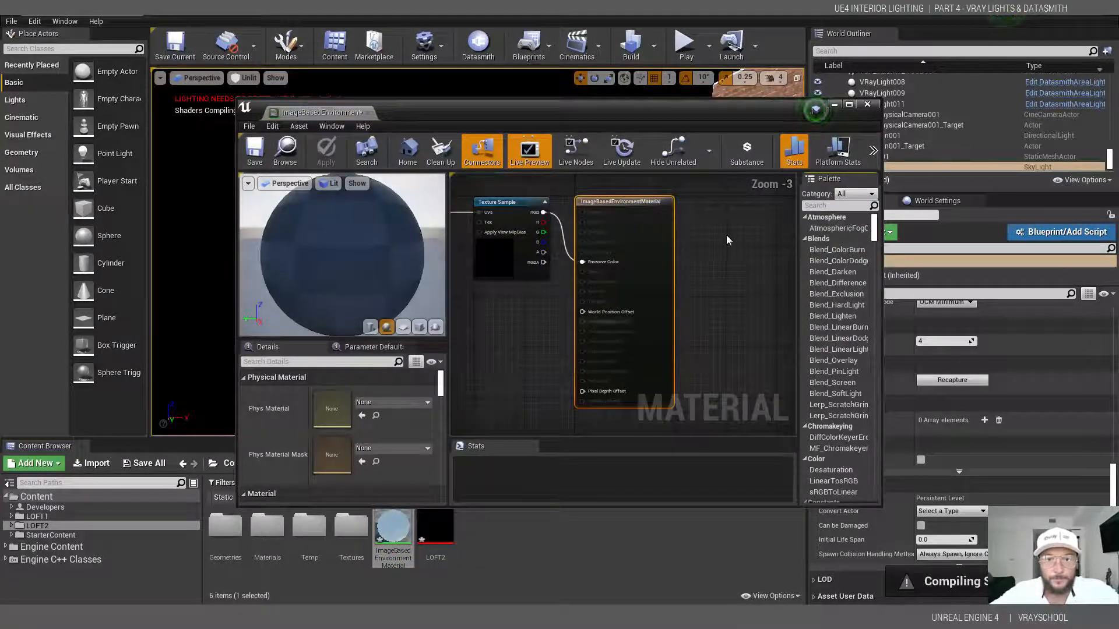
scroll(725, 252, down, 1)
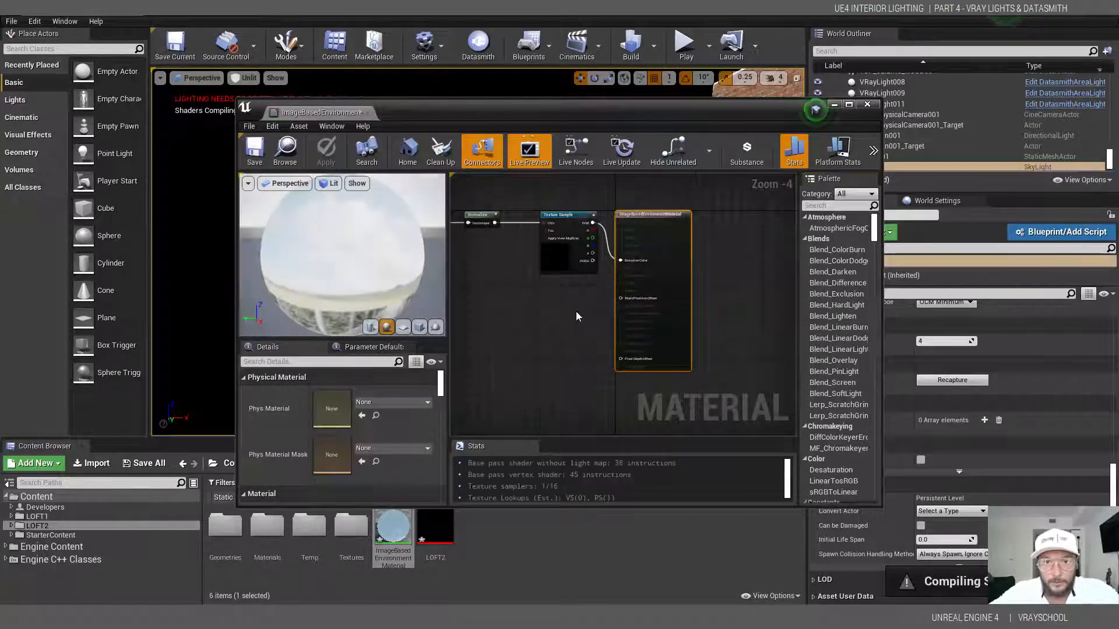
scroll(574, 312, down, 2)
scroll(536, 317, down, 1)
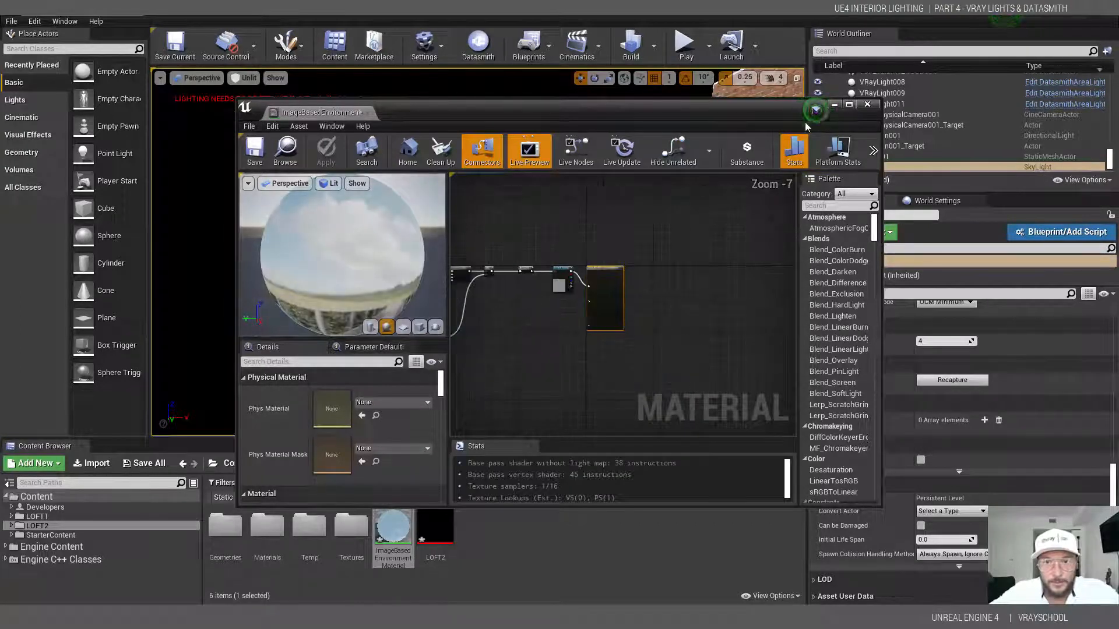
click(848, 104)
scroll(664, 315, up, 3)
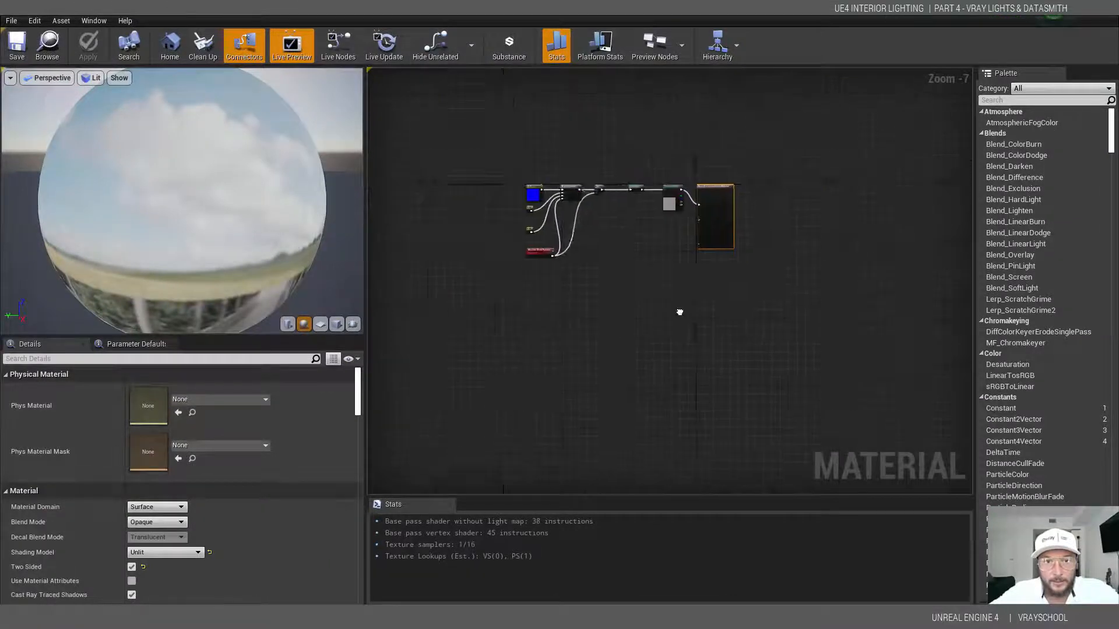
key(Home)
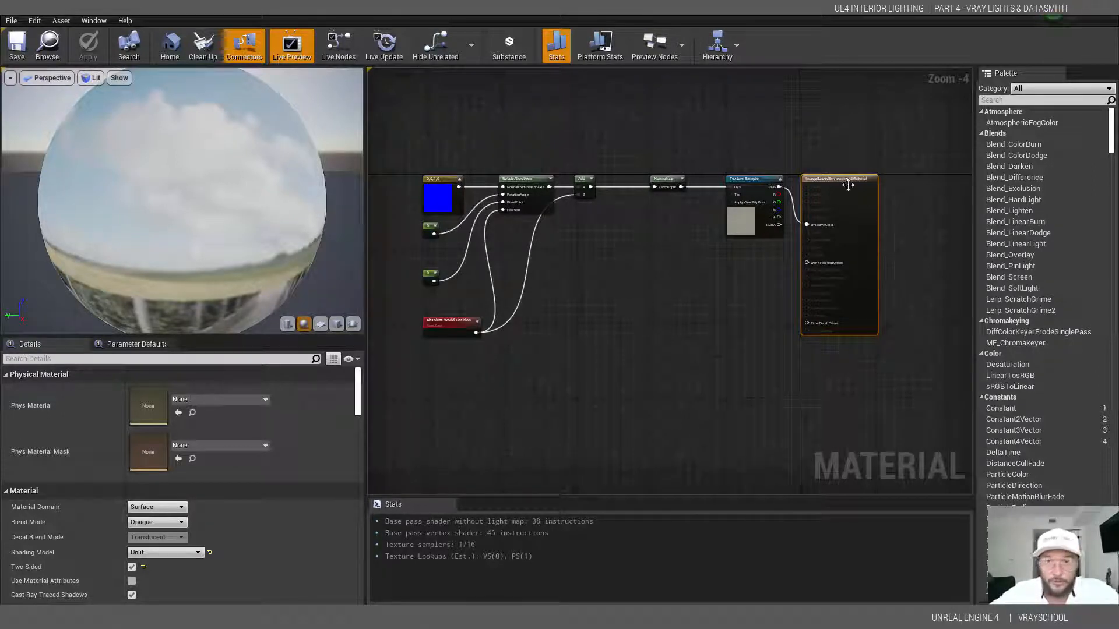
Move the material's output node farther from the Texture Sample node, then close the material editor and apply the changes.
drag(833, 179, 874, 183)
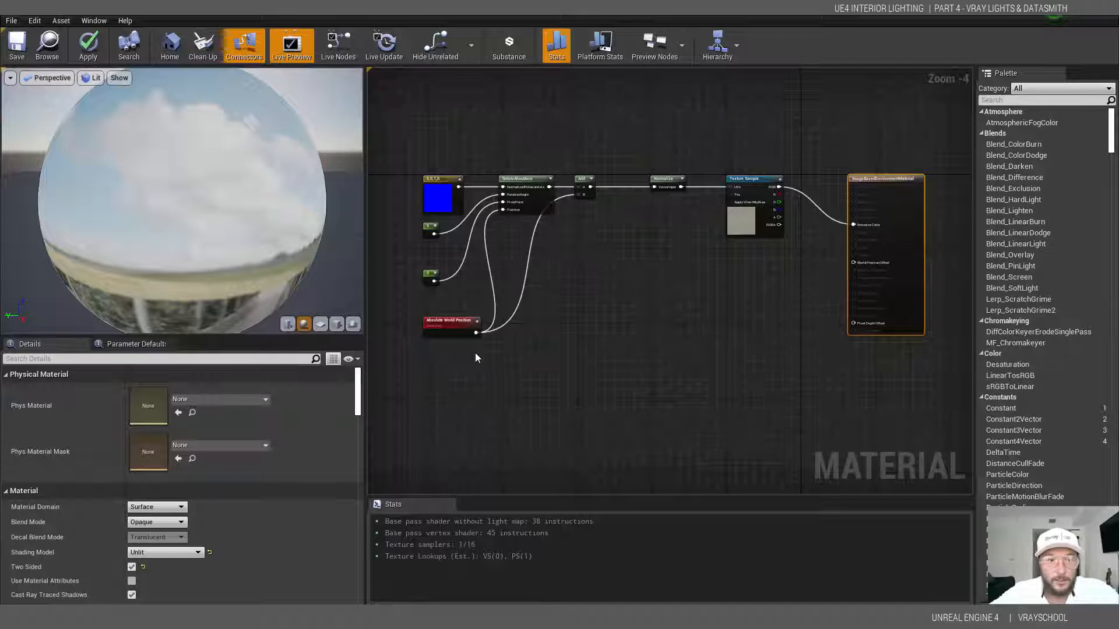
drag(1037, 8, 837, 116)
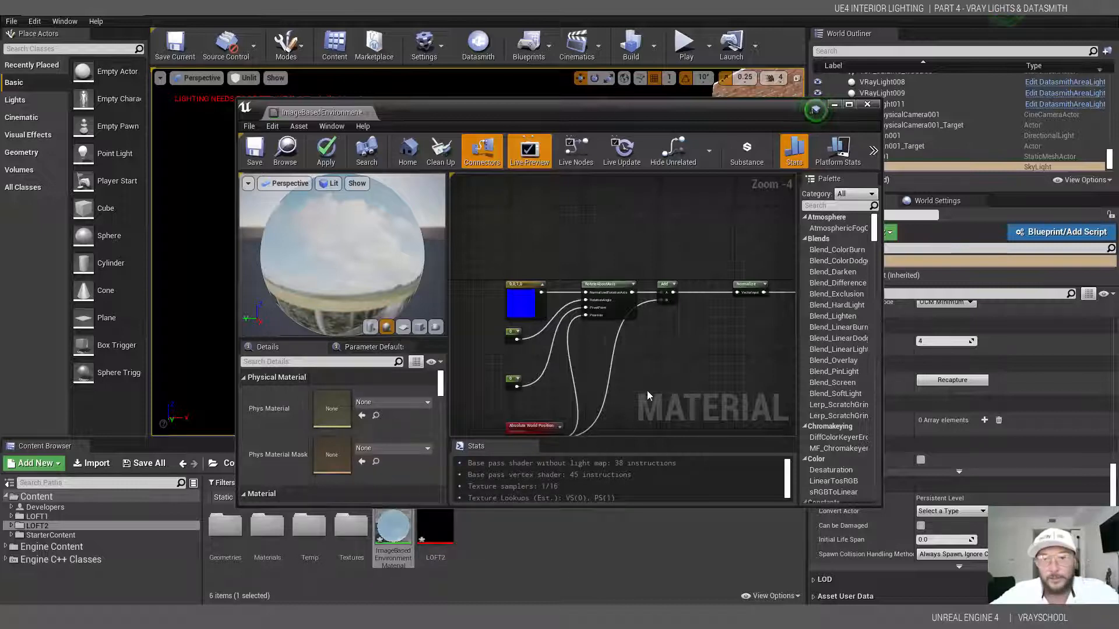
click(866, 104)
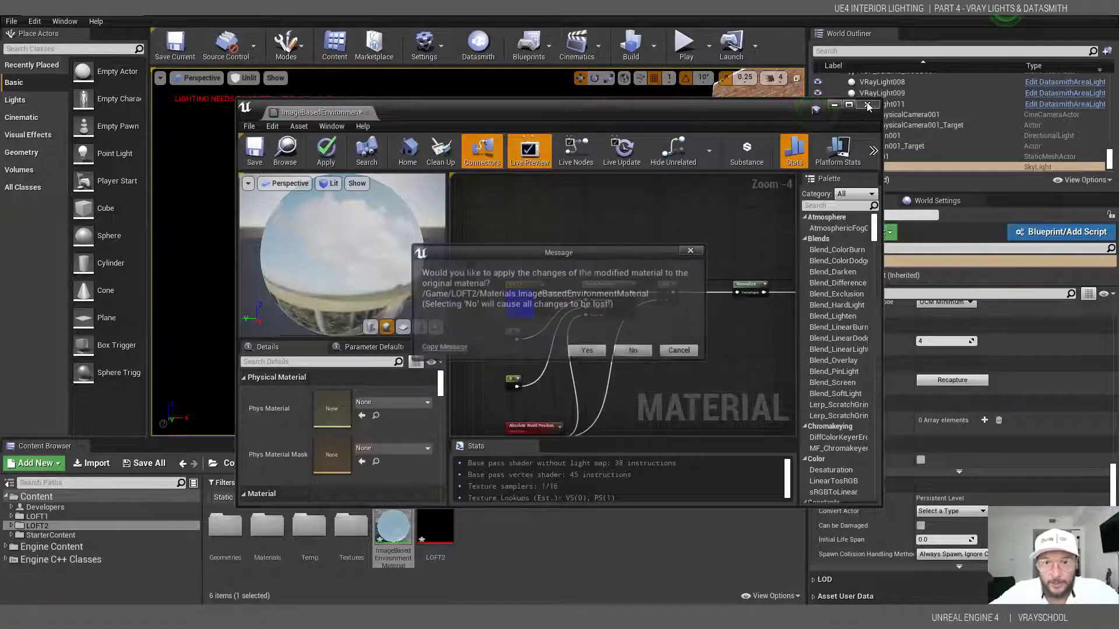
click(588, 351)
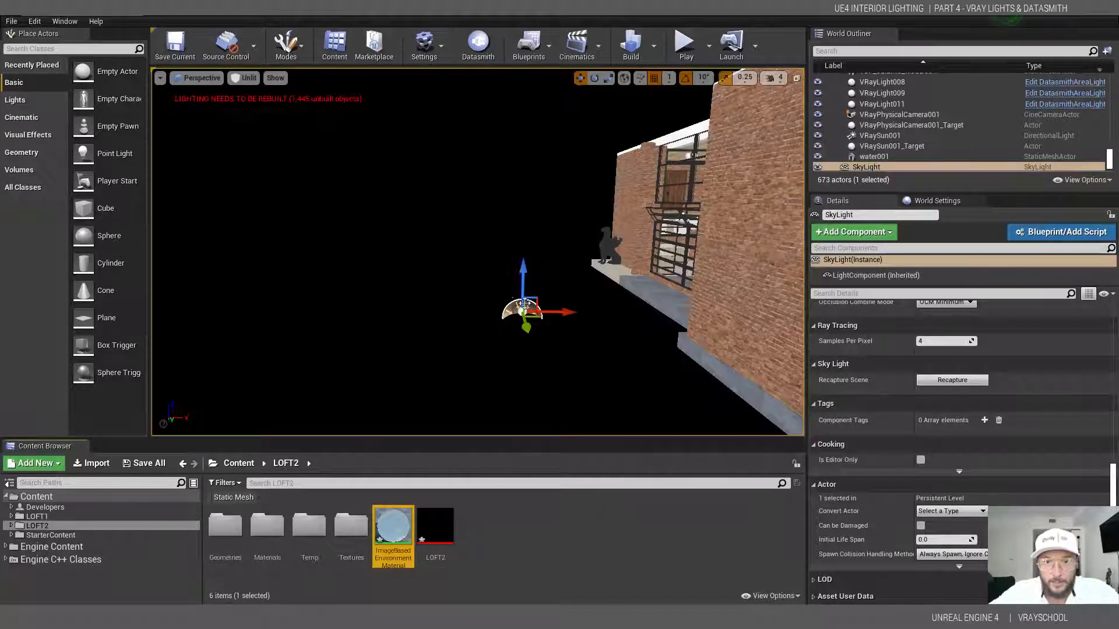
Reopen ImageBasedEnvironmentMaterial and inspect the HDRi_v2_07_0_75_Tex texture used by its Texture Sample node, then close the editor.
double_click(390, 525)
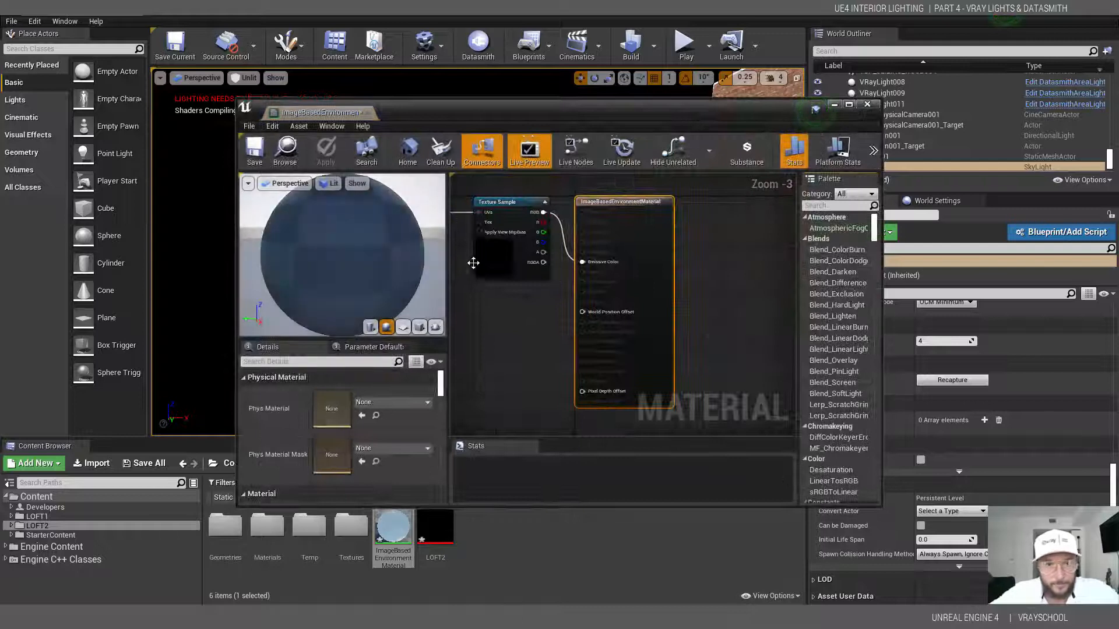
click(473, 263)
scroll(349, 443, down, 5)
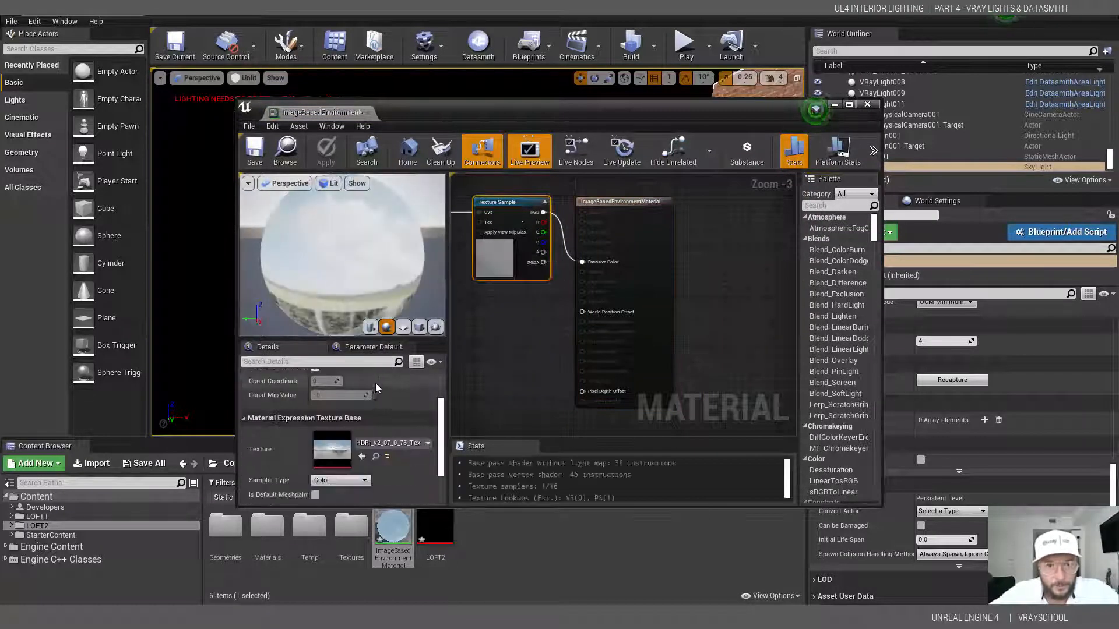
double_click(341, 452)
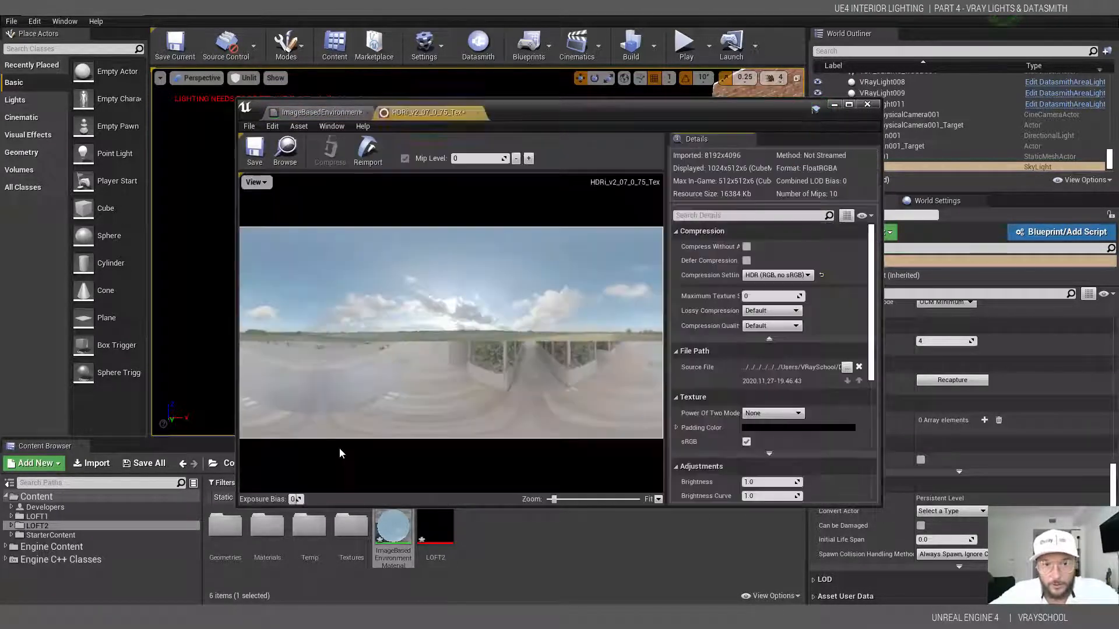
click(869, 103)
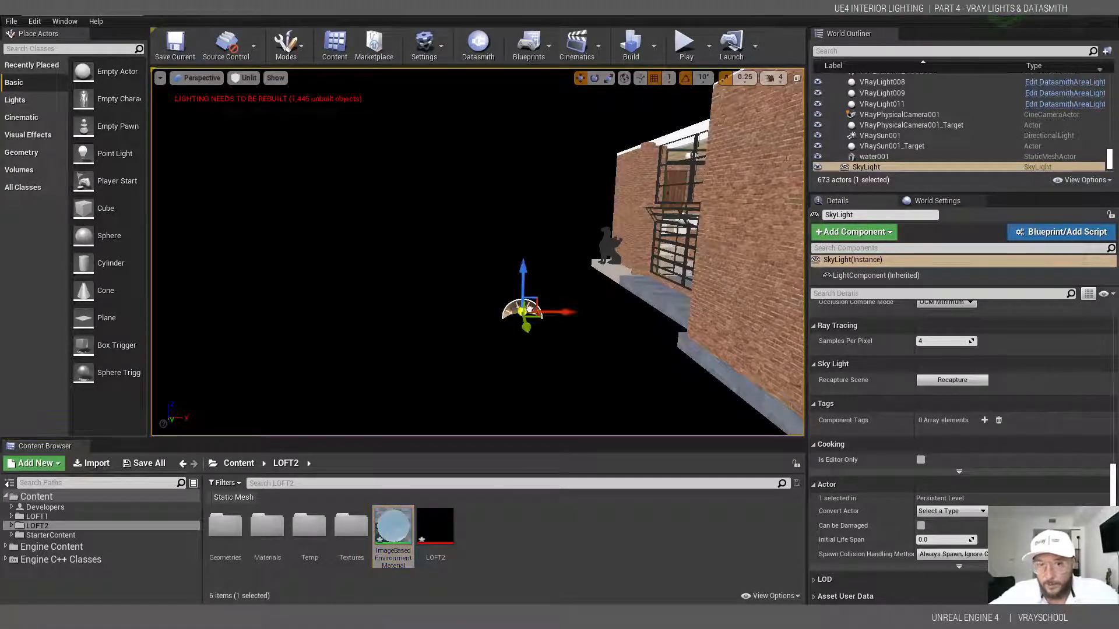
Set the SkyLight's source type to SLS Specified Cubemap and assign HDRi_v2_07_0_75_Tex as its cubemap.
scroll(843, 348, up, 8)
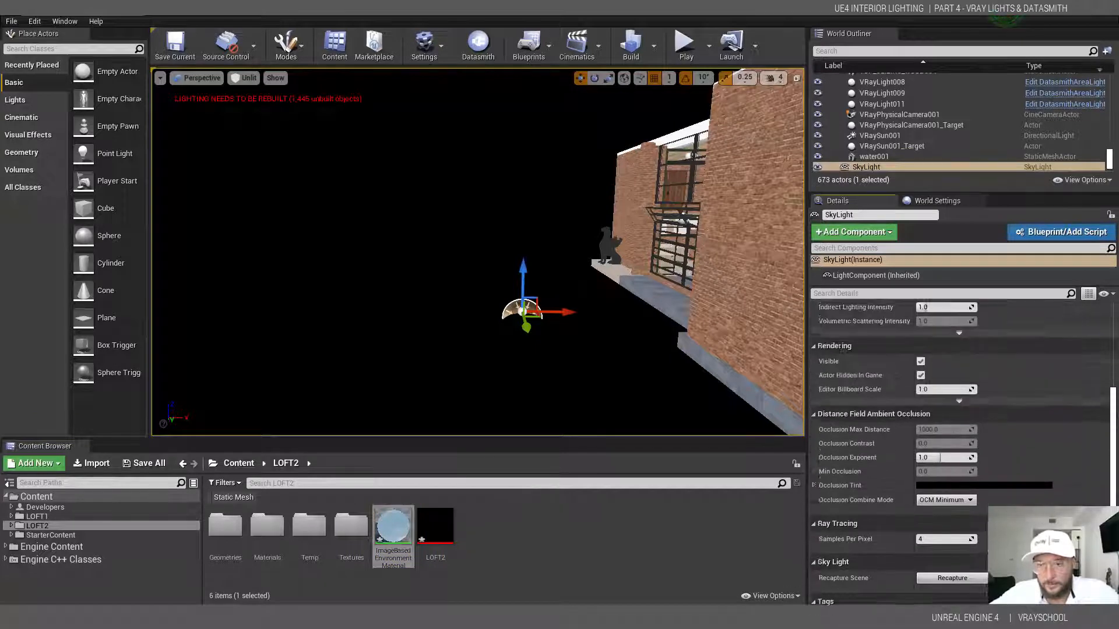
scroll(843, 348, up, 7)
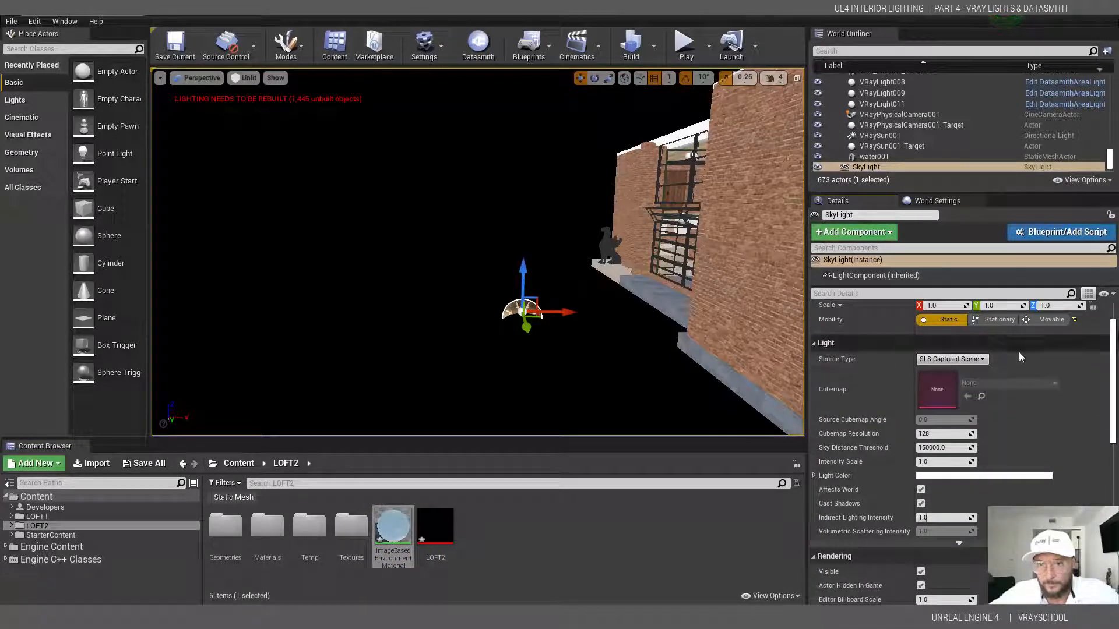
click(961, 359)
click(962, 376)
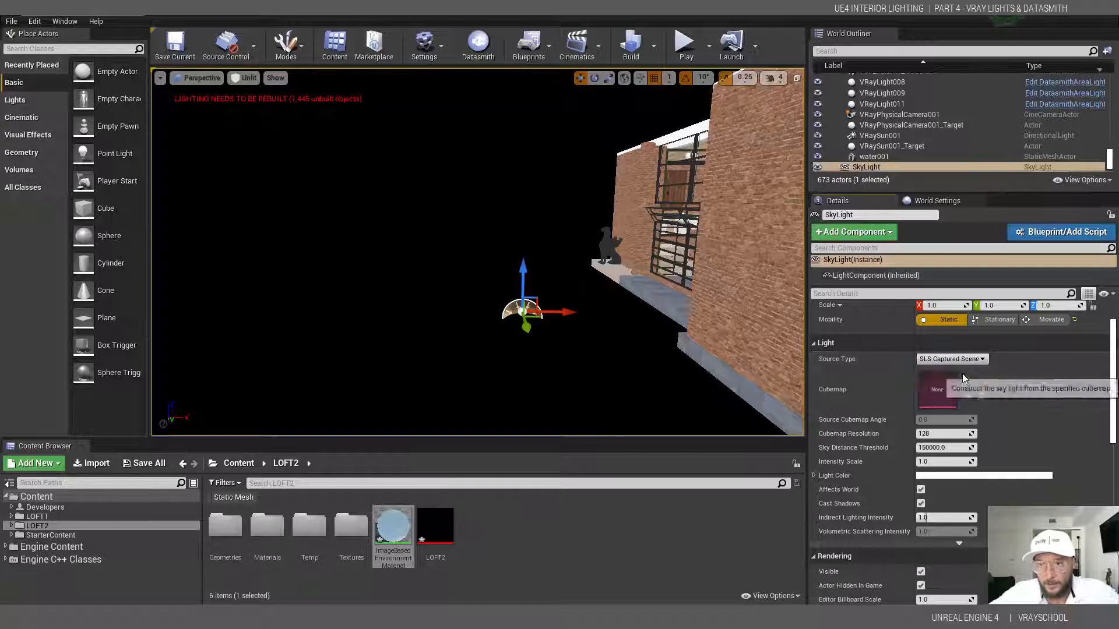
click(989, 384)
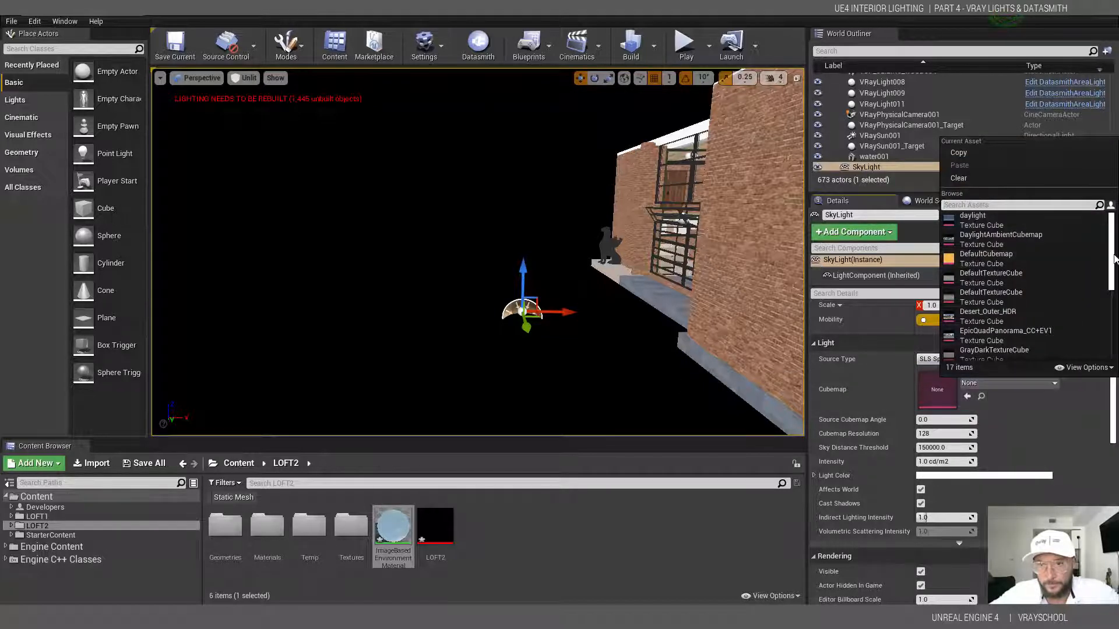
scroll(977, 256, down, 5)
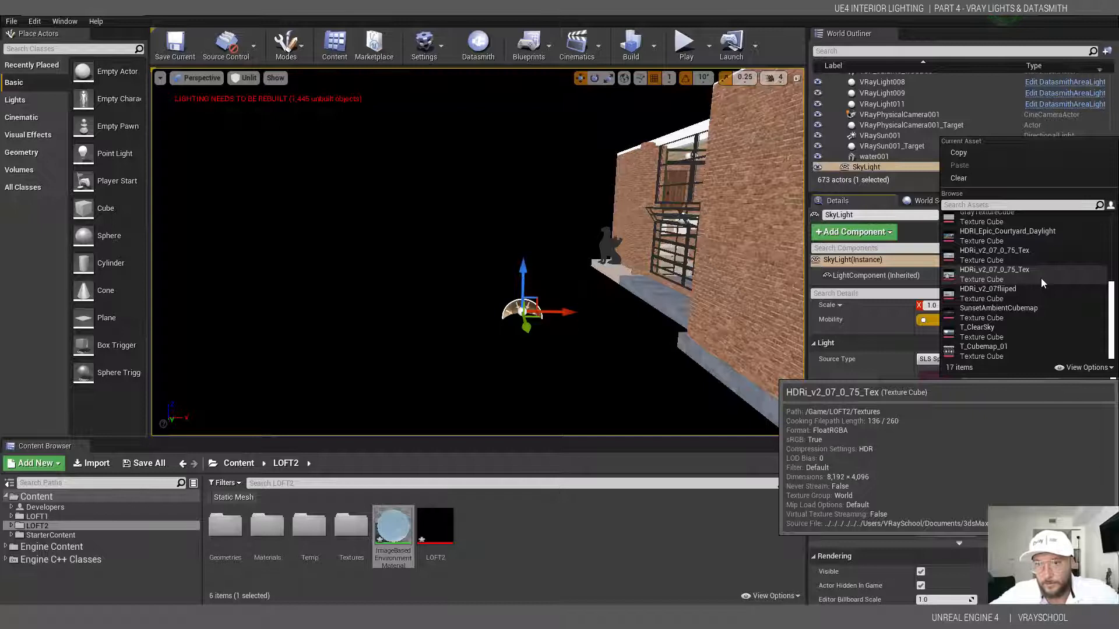
click(1015, 254)
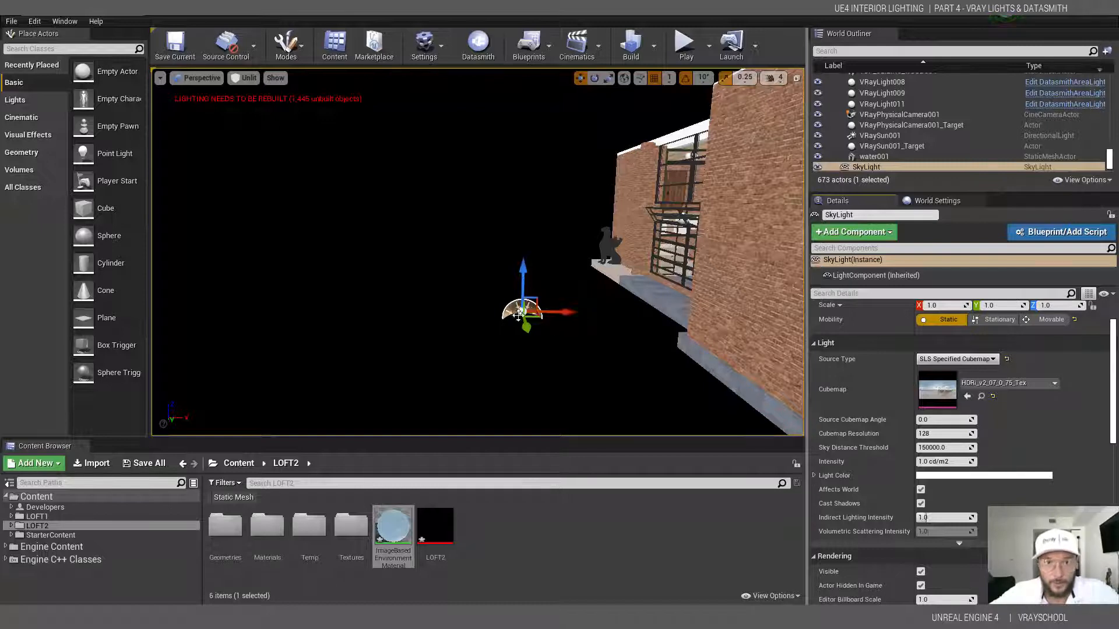
Save the current level in the Content folder as LOFT2.
click(12, 21)
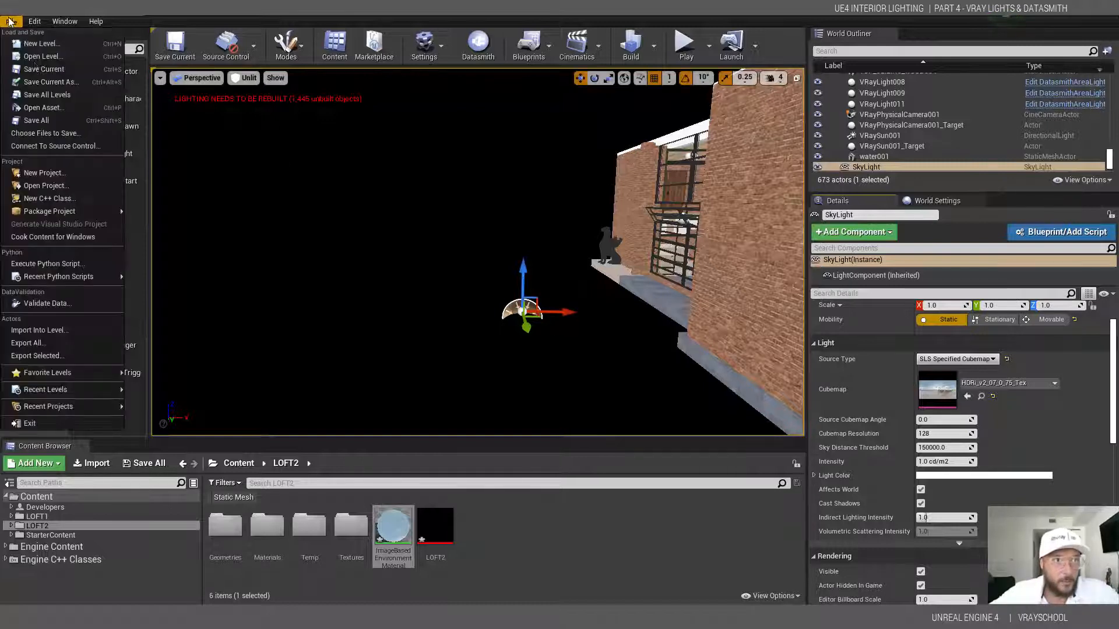
click(80, 71)
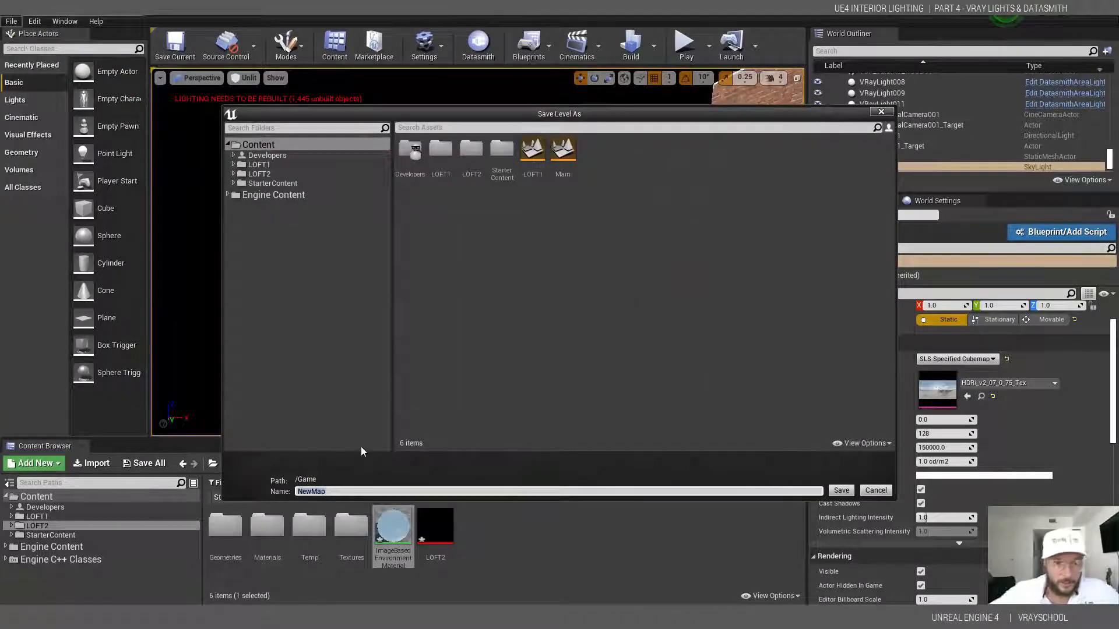
text(LOF)
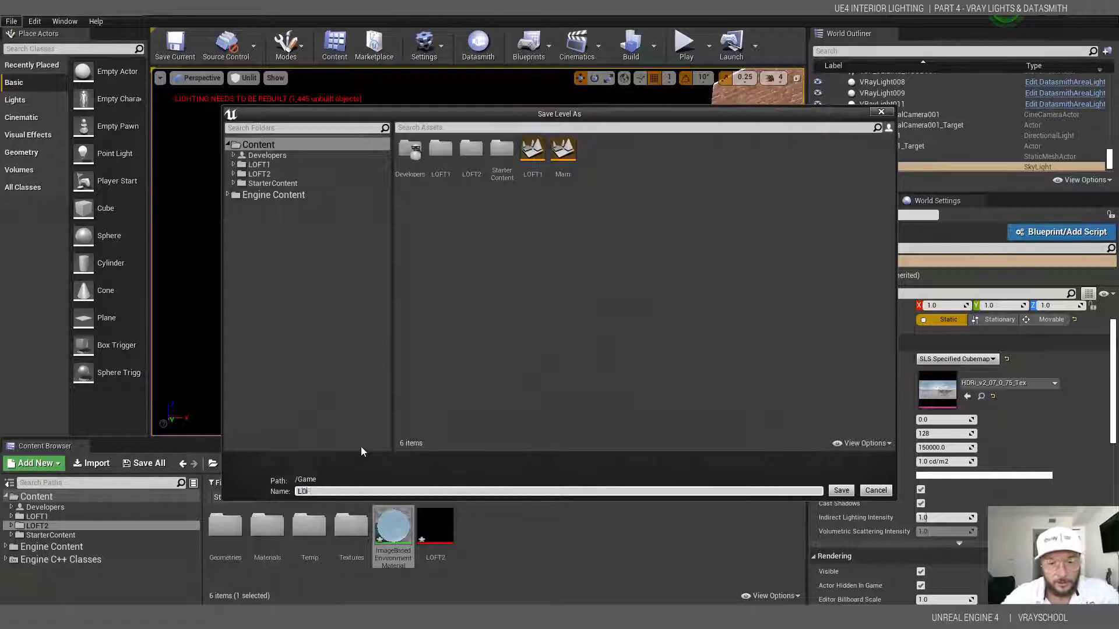
text(T2)
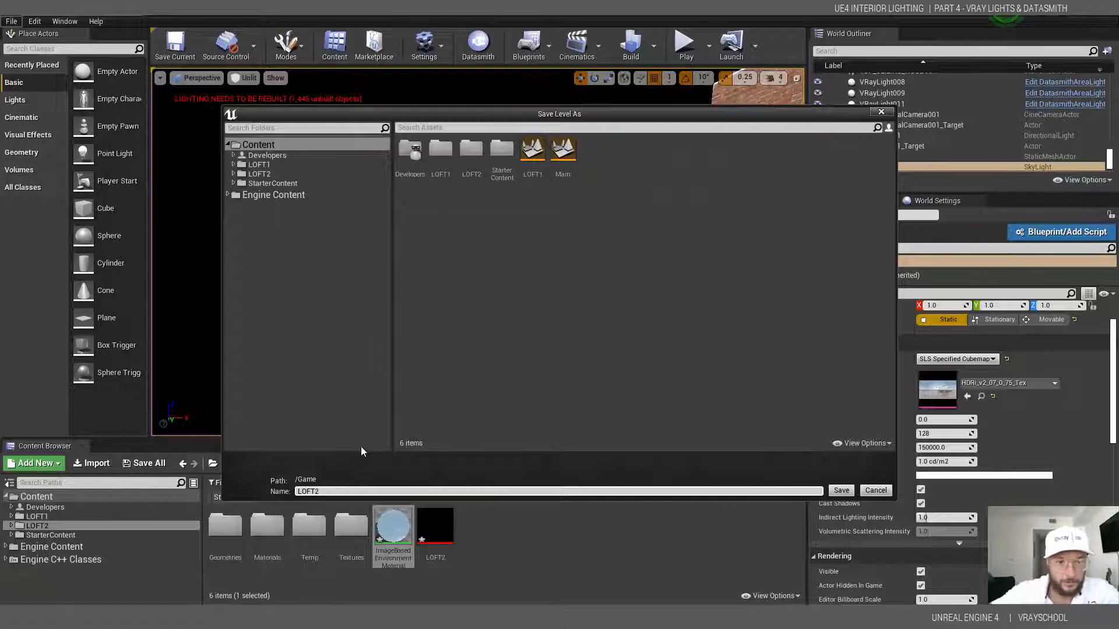
click(840, 491)
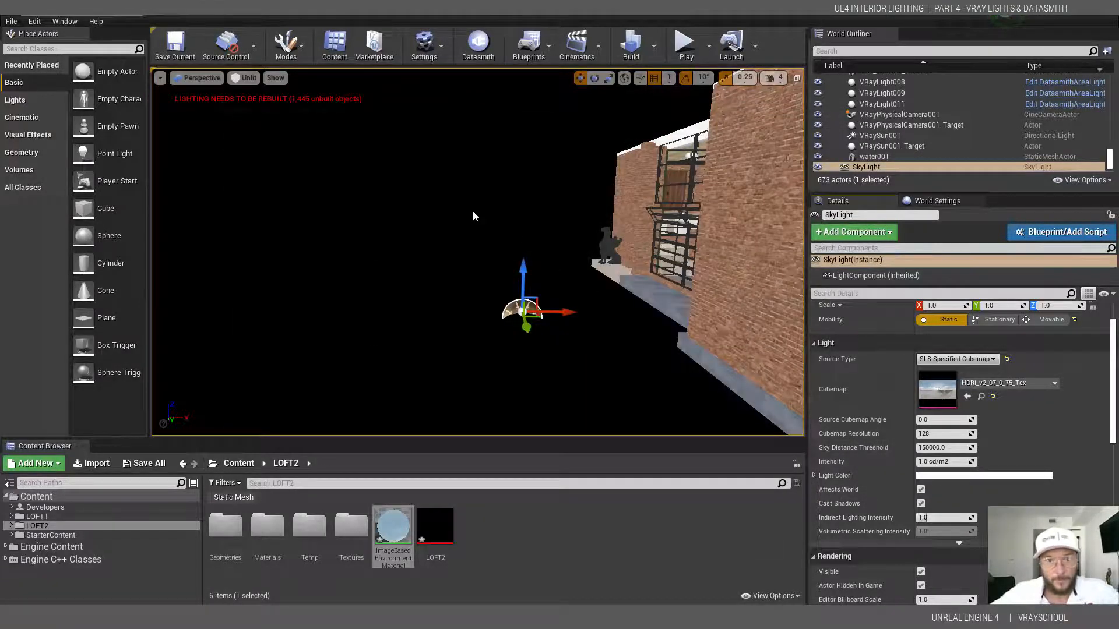
Locate the sun light above the building's exterior and select VRaySun001 to view its settings.
alt+drag(414, 217, 559, 217)
alt+drag(486, 222, 360, 102)
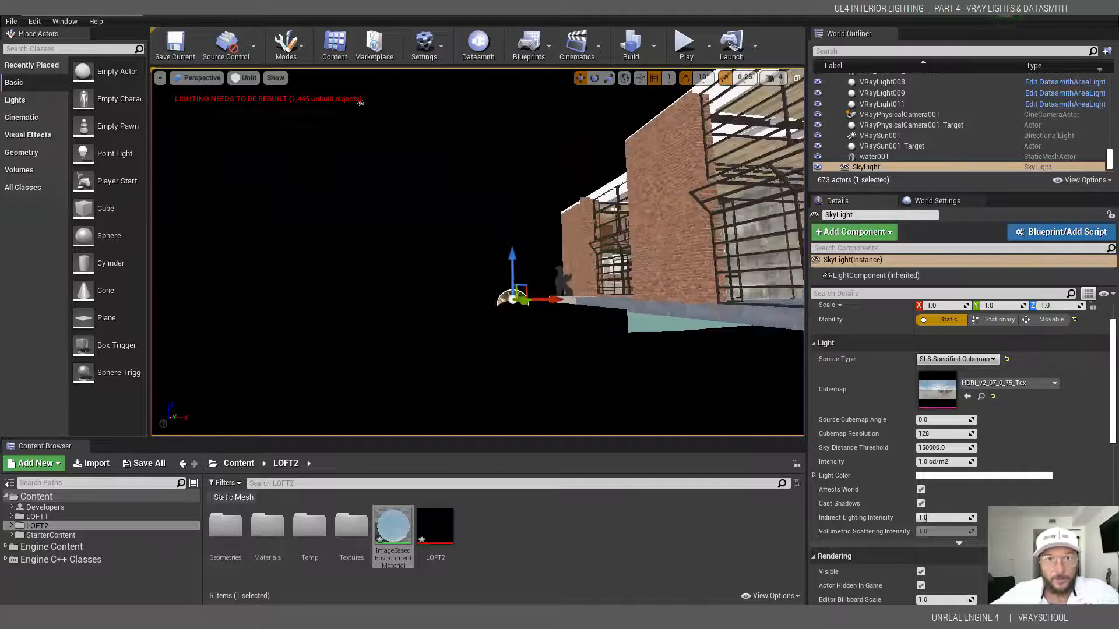
alt+drag(458, 188, 376, 144)
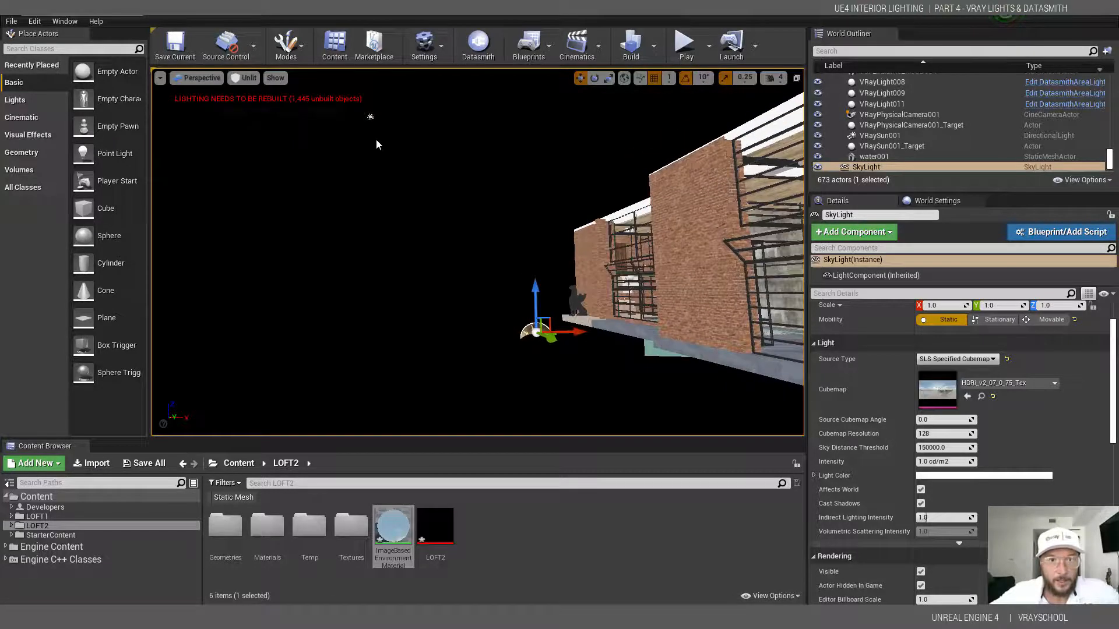
click(370, 117)
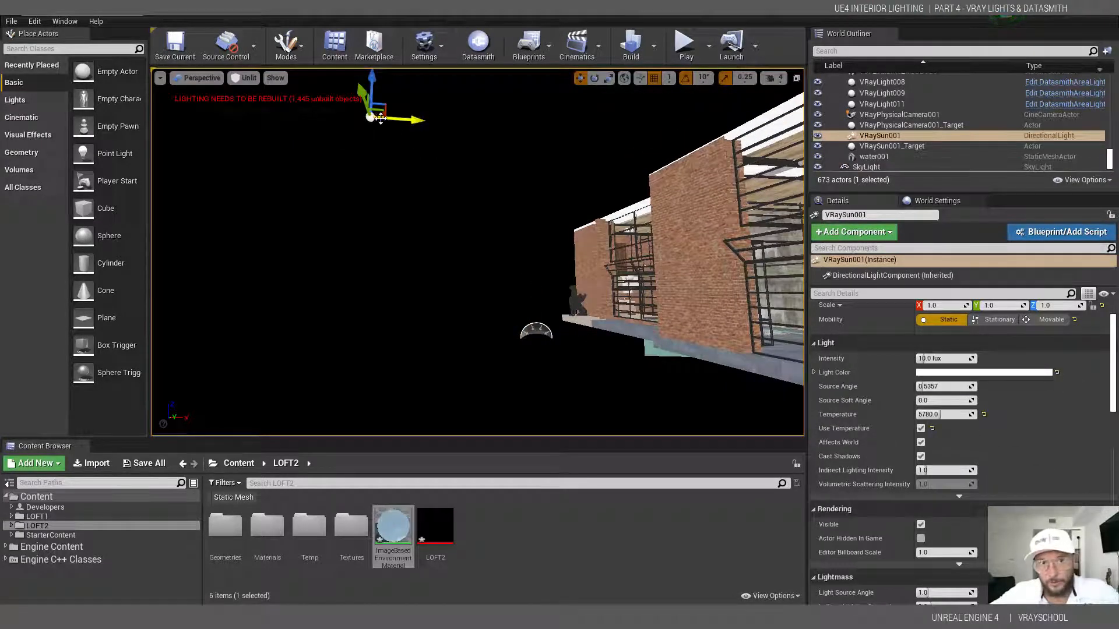
Switch the viewport from Unlit to Lit shading and view the loft's lighting through its windows.
alt+drag(405, 167, 344, 128)
click(244, 77)
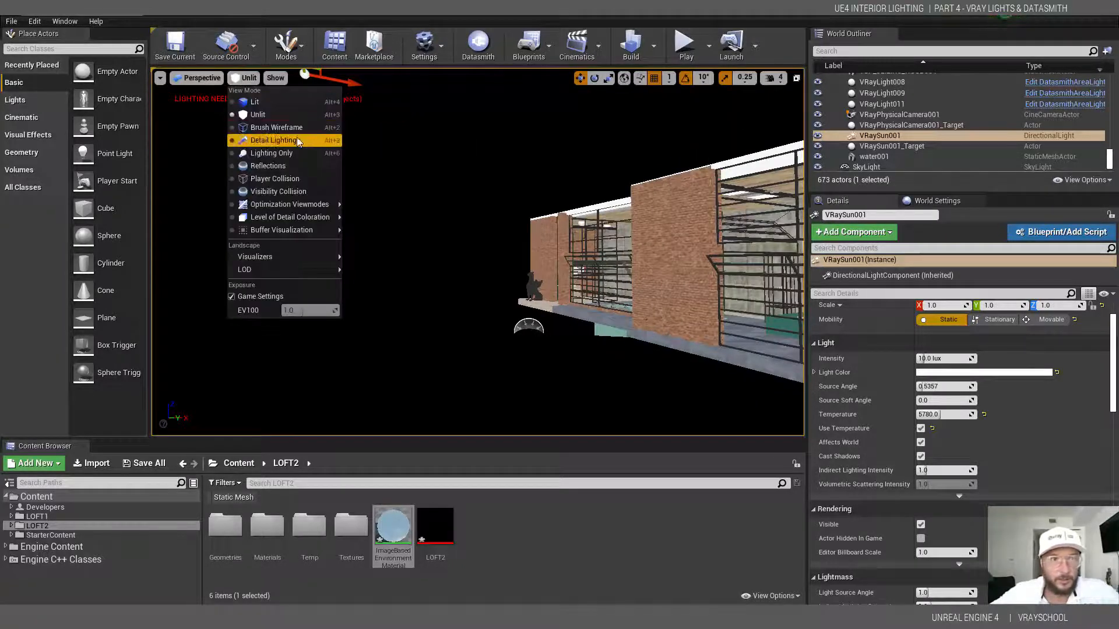
click(254, 101)
alt+drag(524, 249, 441, 256)
middle_drag(441, 255, 516, 255)
scroll(643, 314, up, 3)
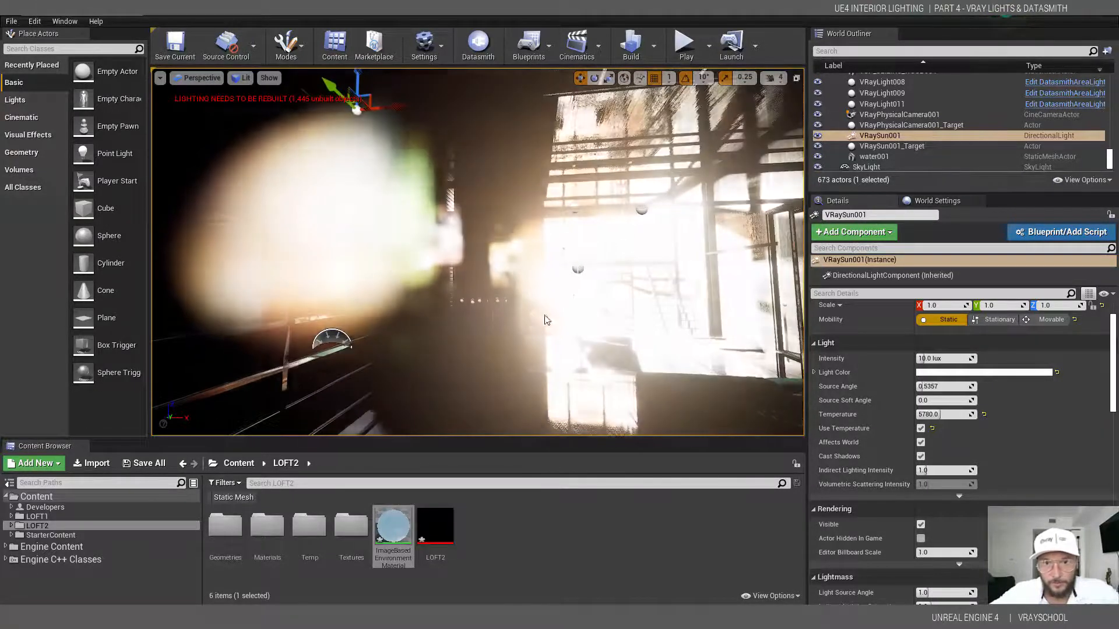
scroll(643, 314, up, 2)
Select VRayLight011 near the loft's ceiling and set its intensity to 5 lumens.
alt+drag(643, 314, 766, 180)
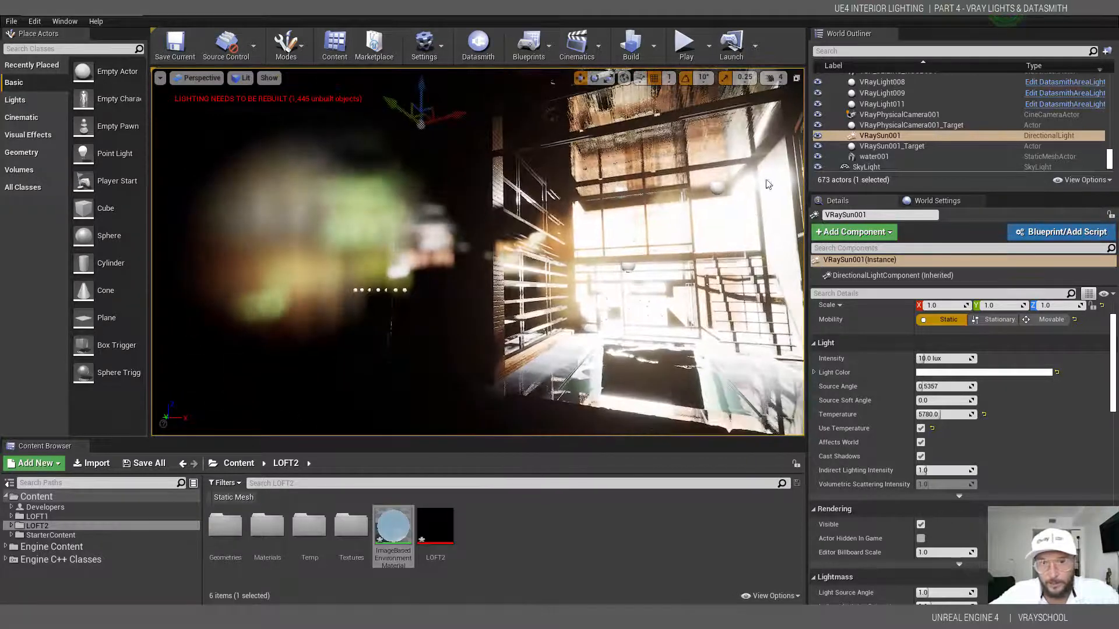
click(717, 186)
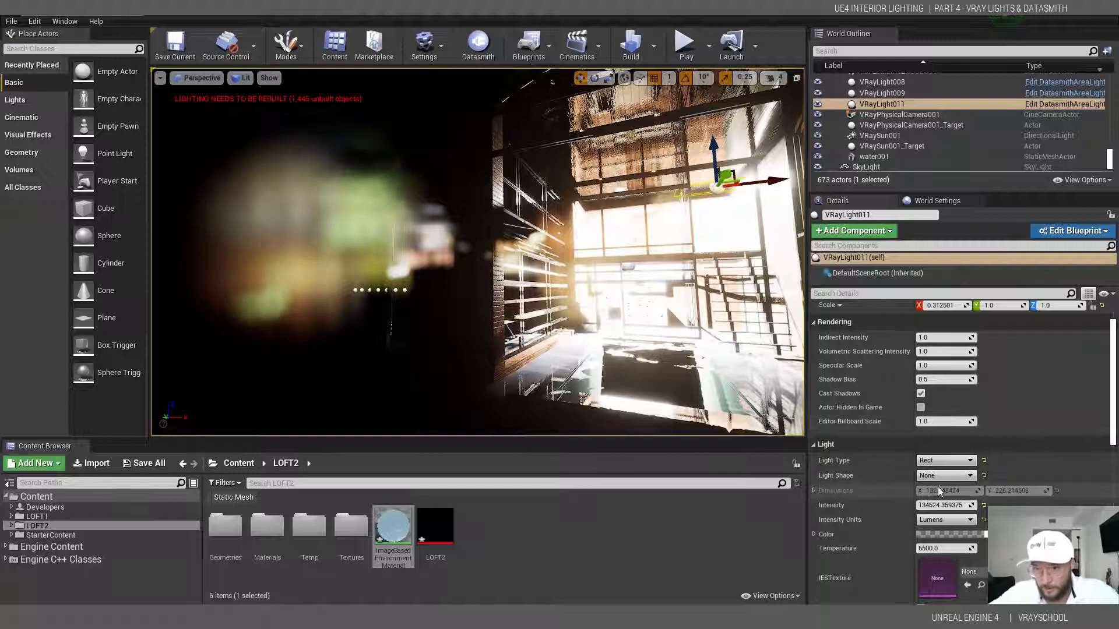
click(950, 505)
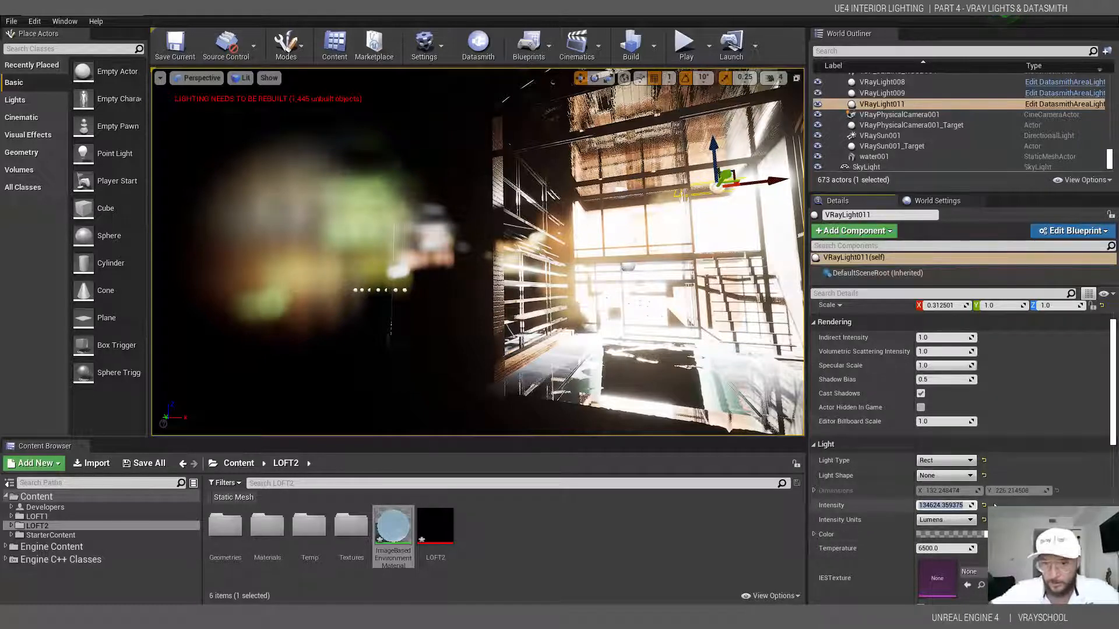
text(5)
key(Return)
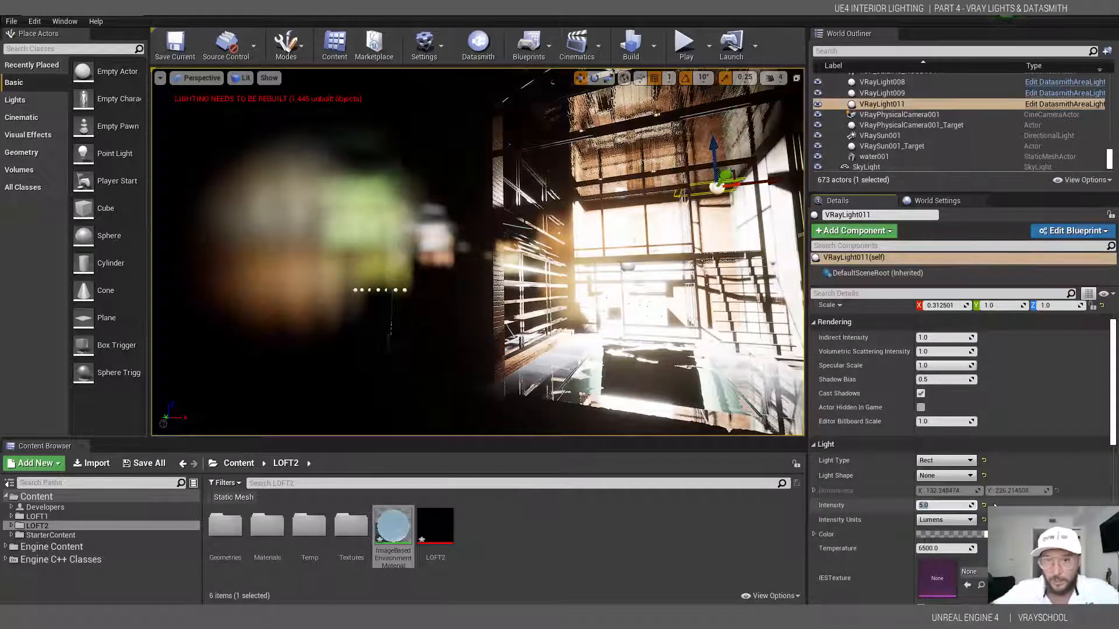
Set the intensity of VRayLight009 and VRayLight008 to 5 lumens each.
click(890, 92)
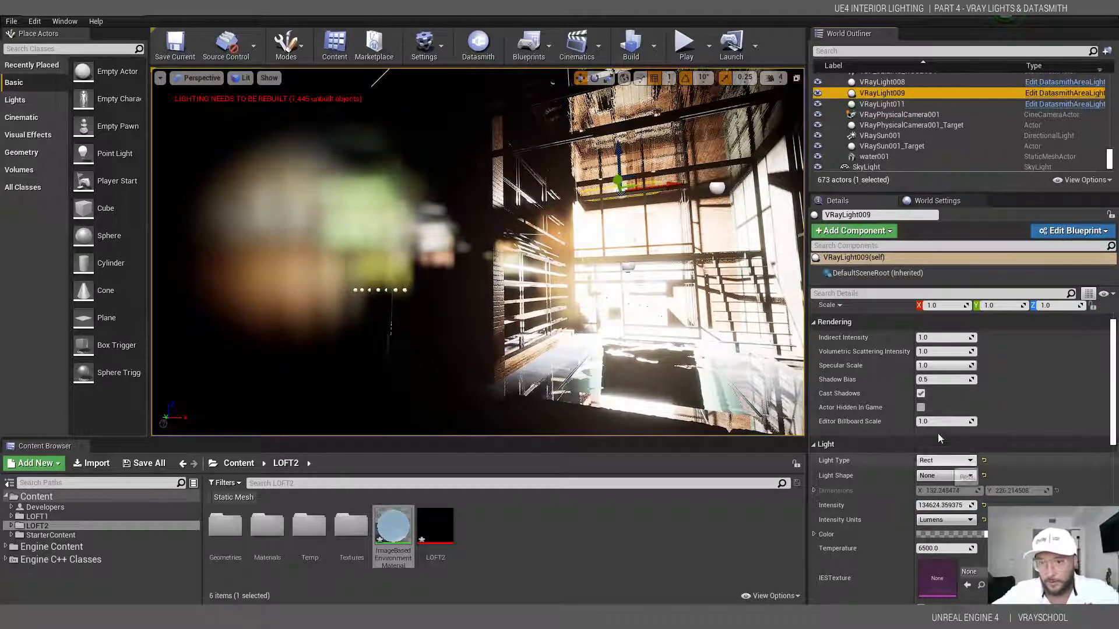
click(935, 505)
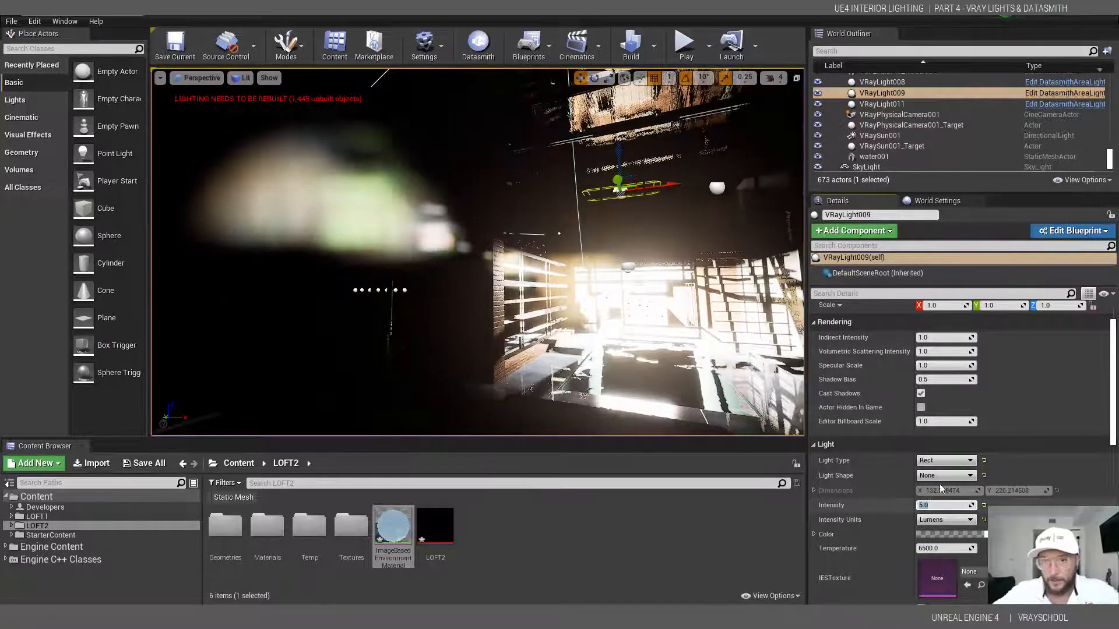
click(881, 82)
click(935, 506)
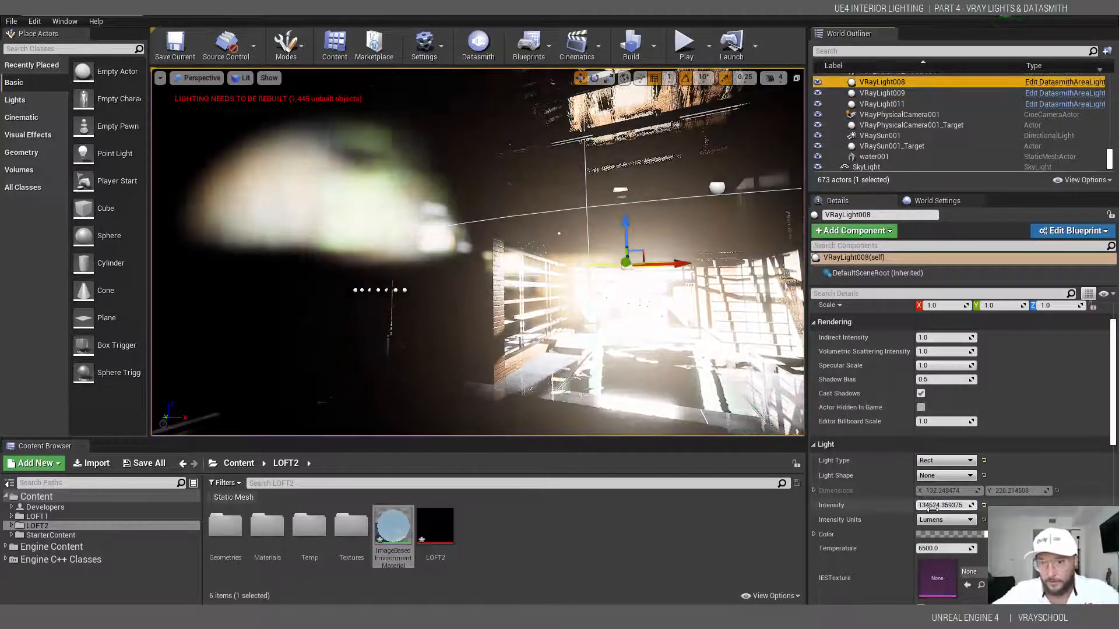
text(5)
key(Return)
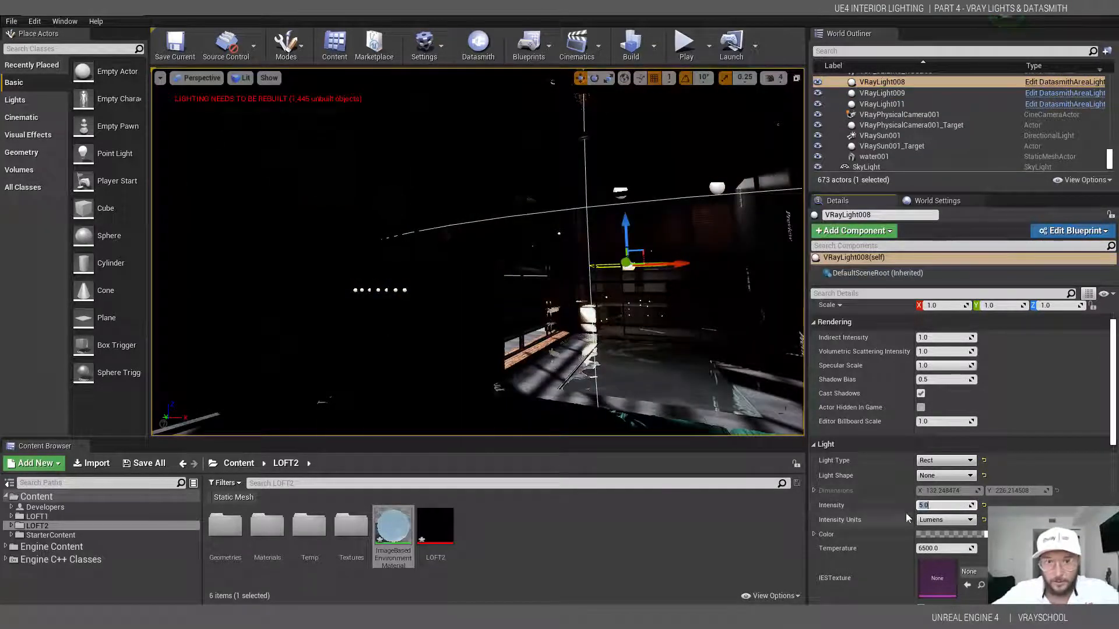
Examine the sunlight falling into the loft interior, and select VRaySun001 outside the building.
right_drag(668, 303, 628, 320)
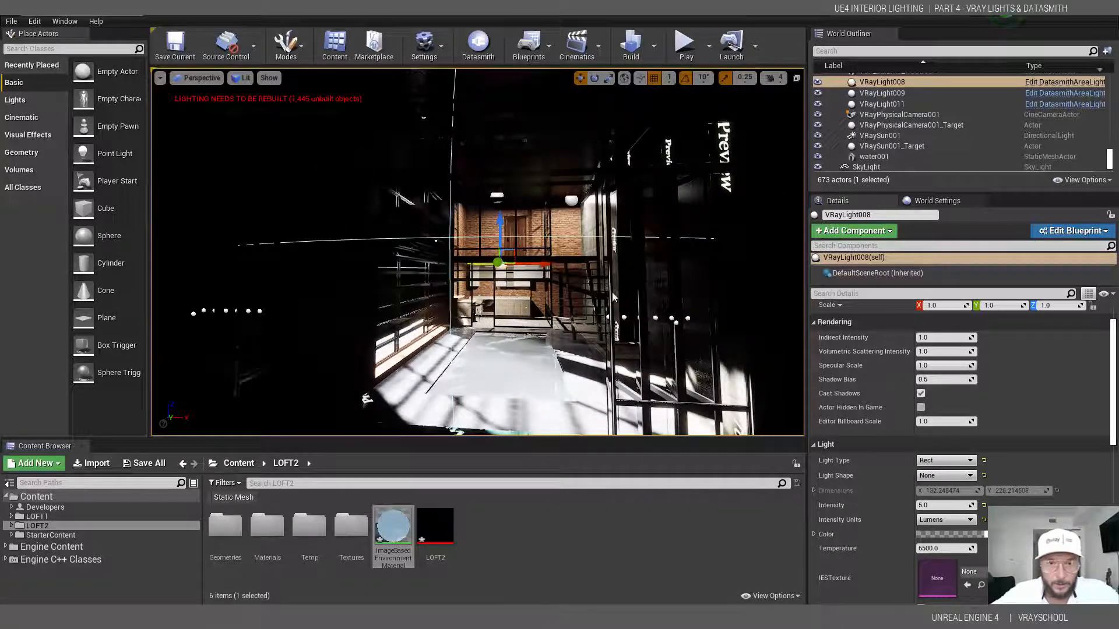
middle_drag(438, 298, 460, 326)
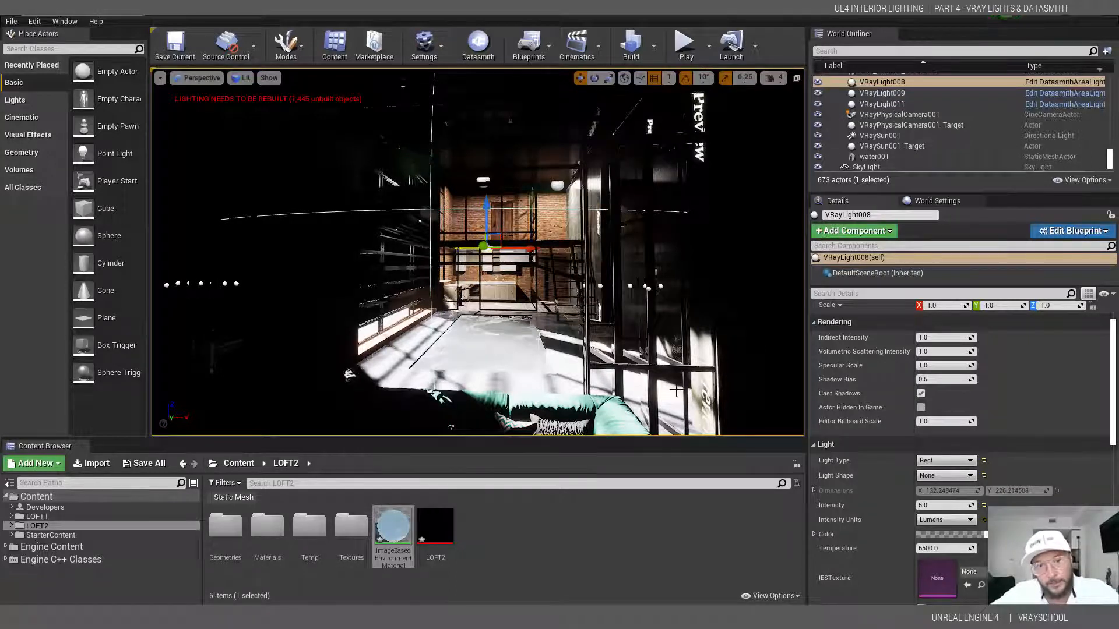
key(f)
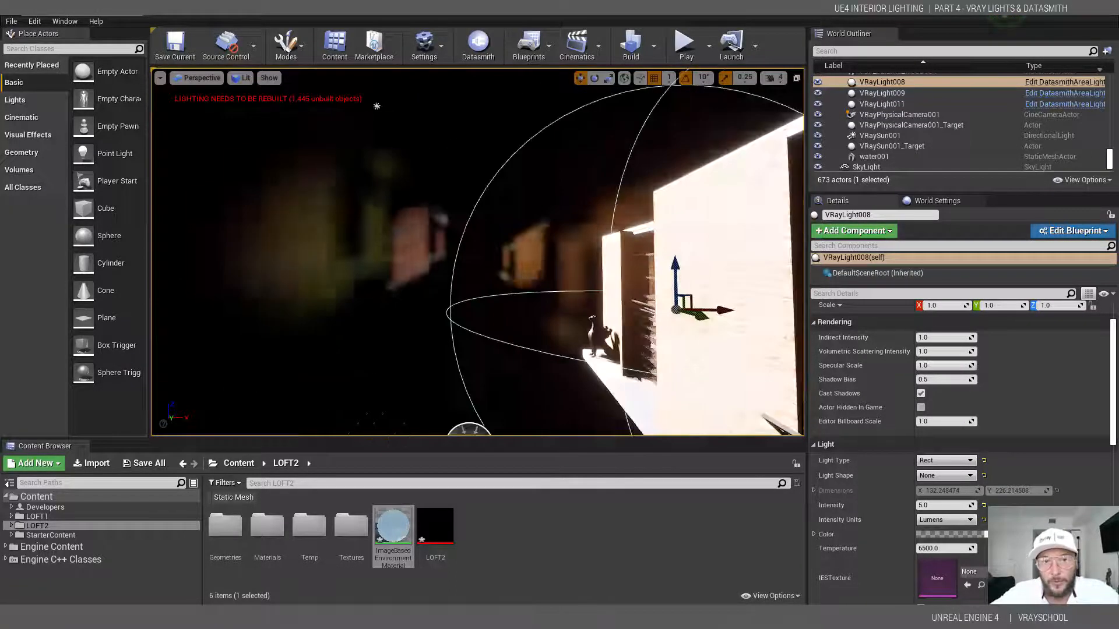
click(377, 108)
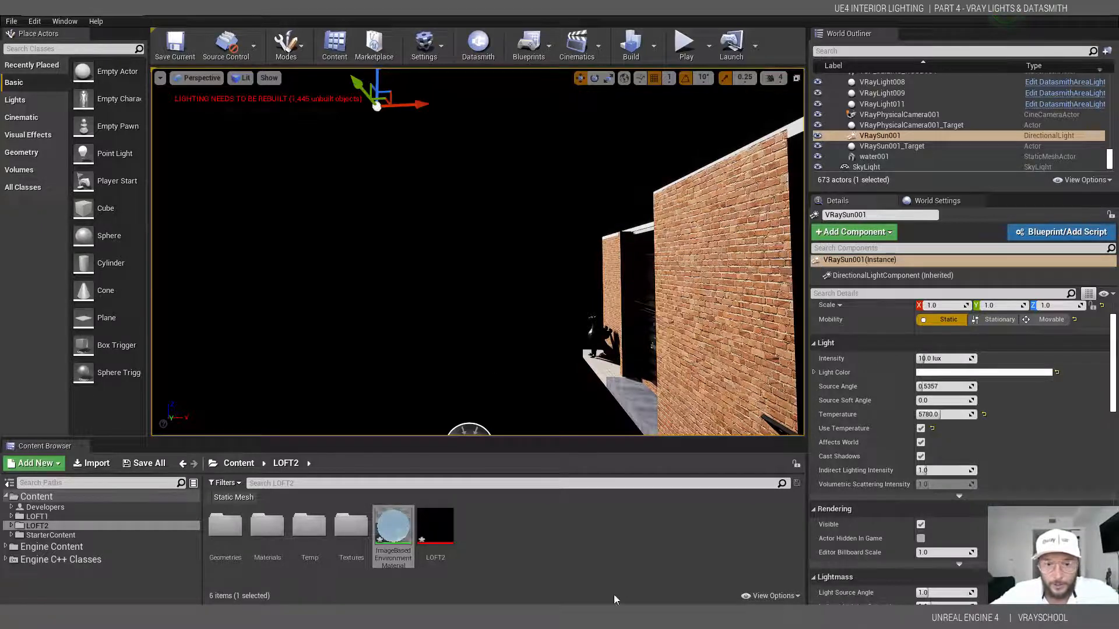
Switch to 3ds Max to check the building and sun within the HDRI environment, then return to Unreal Editor.
click(620, 615)
click(688, 329)
scroll(688, 368, down, 5)
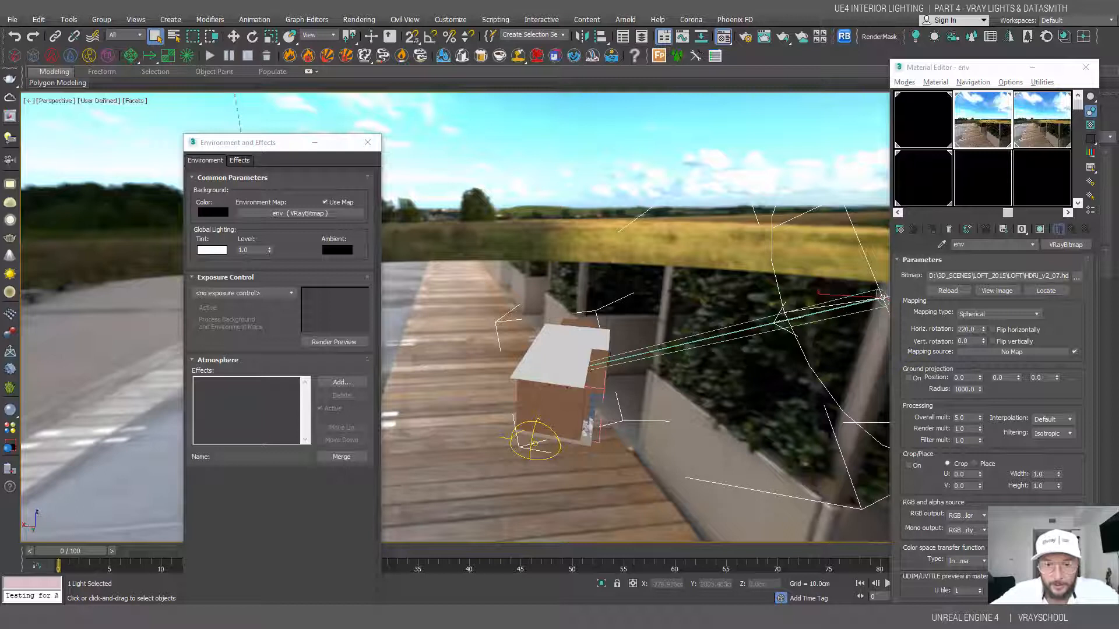
mouse_move(587, 612)
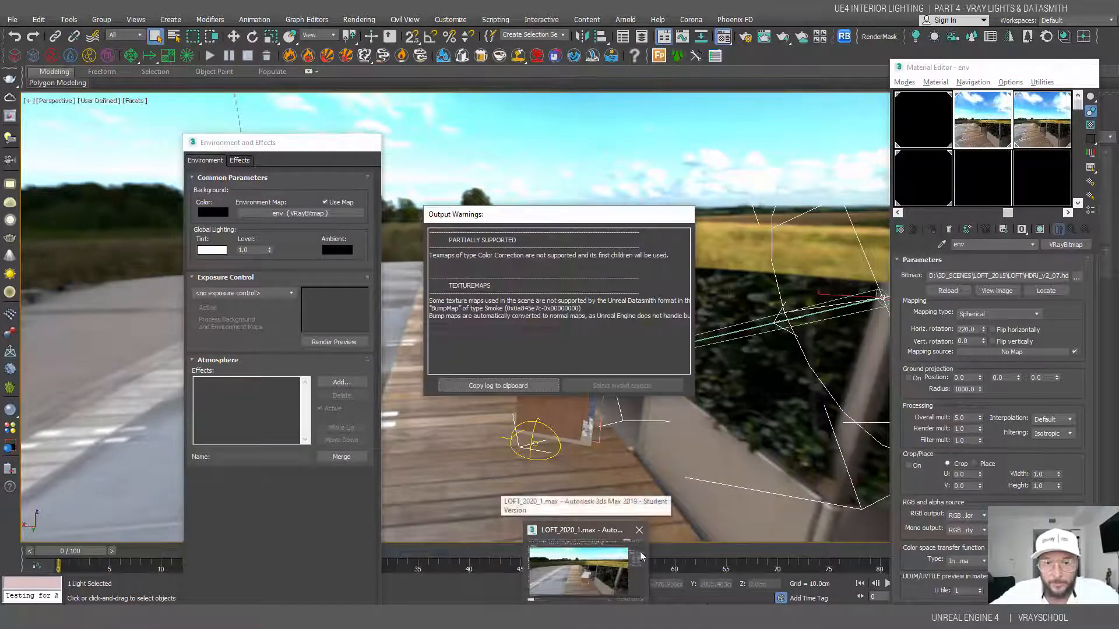
click(630, 535)
Enable the display of plugin content and place the EditorSkySphere static mesh from Engine Content beside the building.
mouse_move(468, 231)
right_down()
mouse_move(699, 236)
mouse_move(466, 236)
right_up()
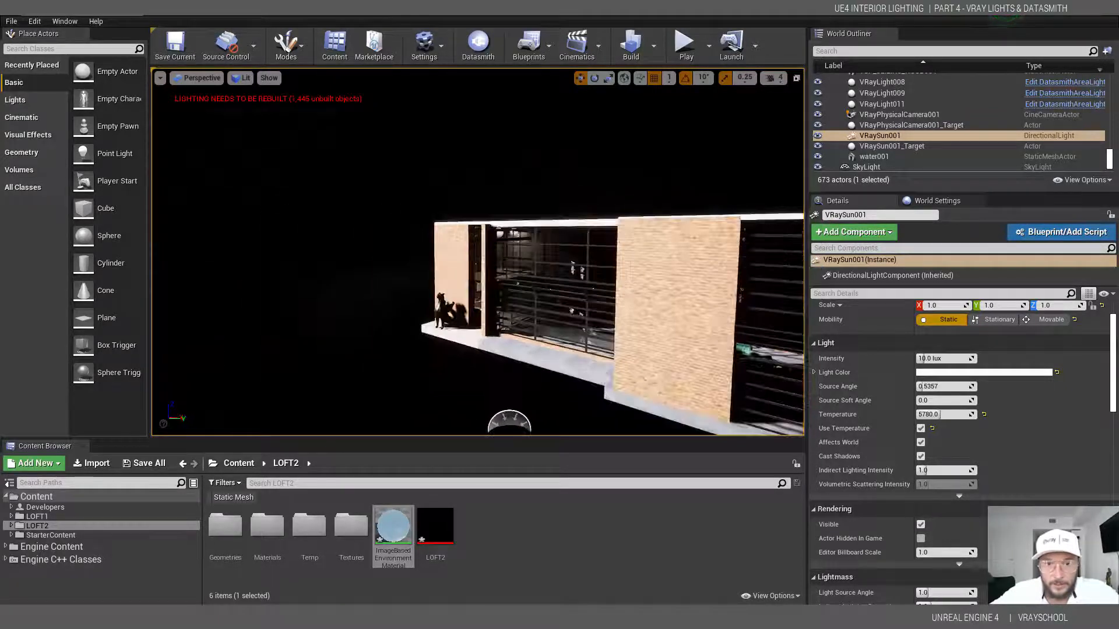
right_drag(363, 206, 415, 217)
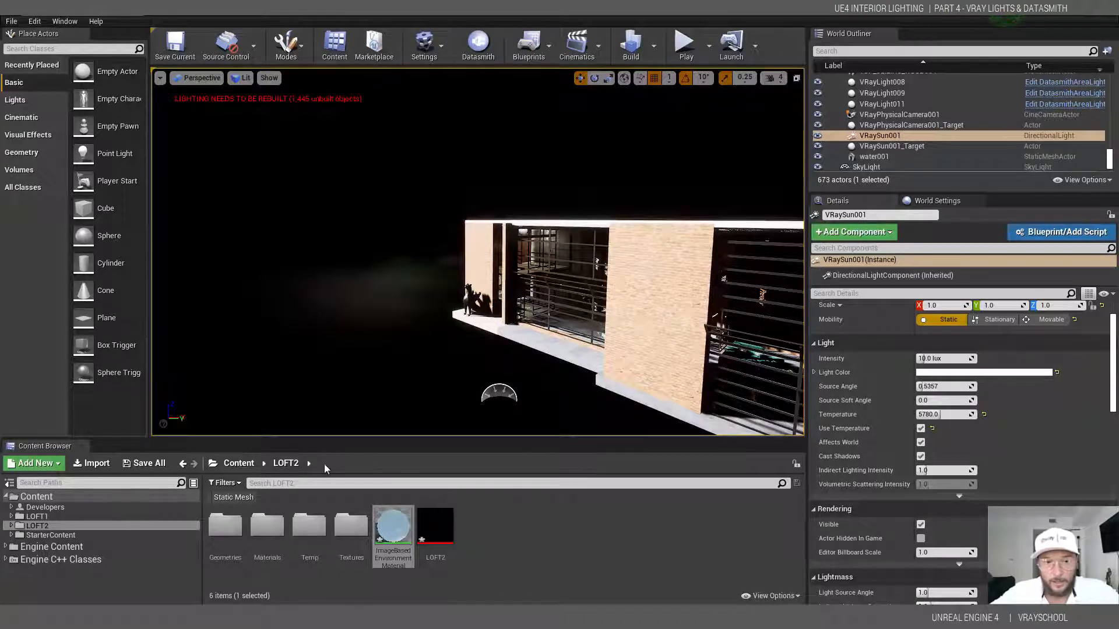
click(785, 594)
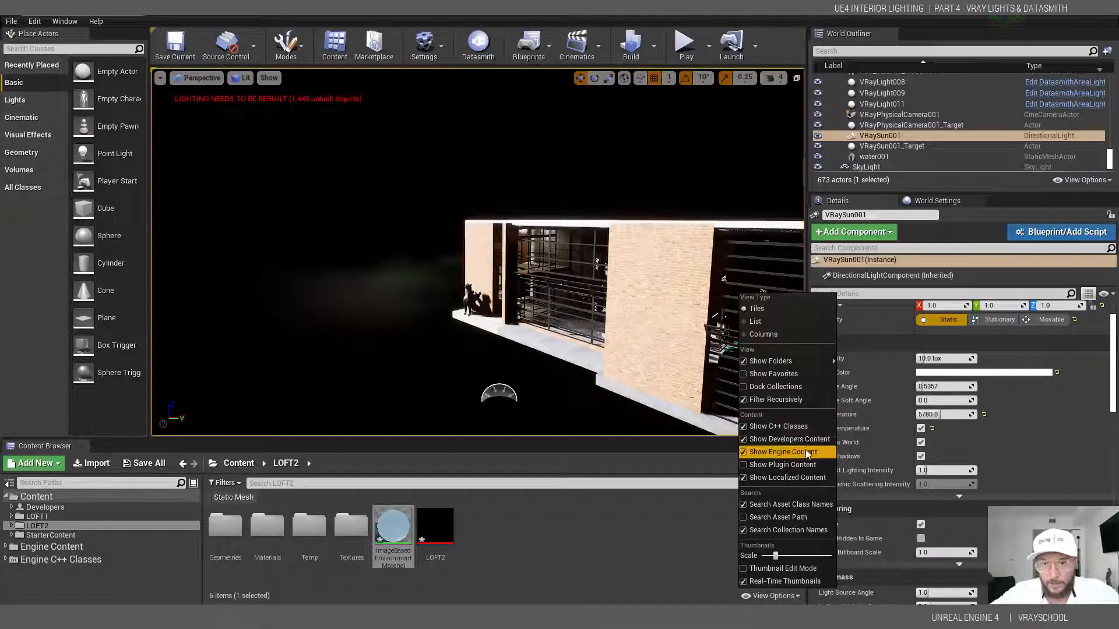
click(803, 465)
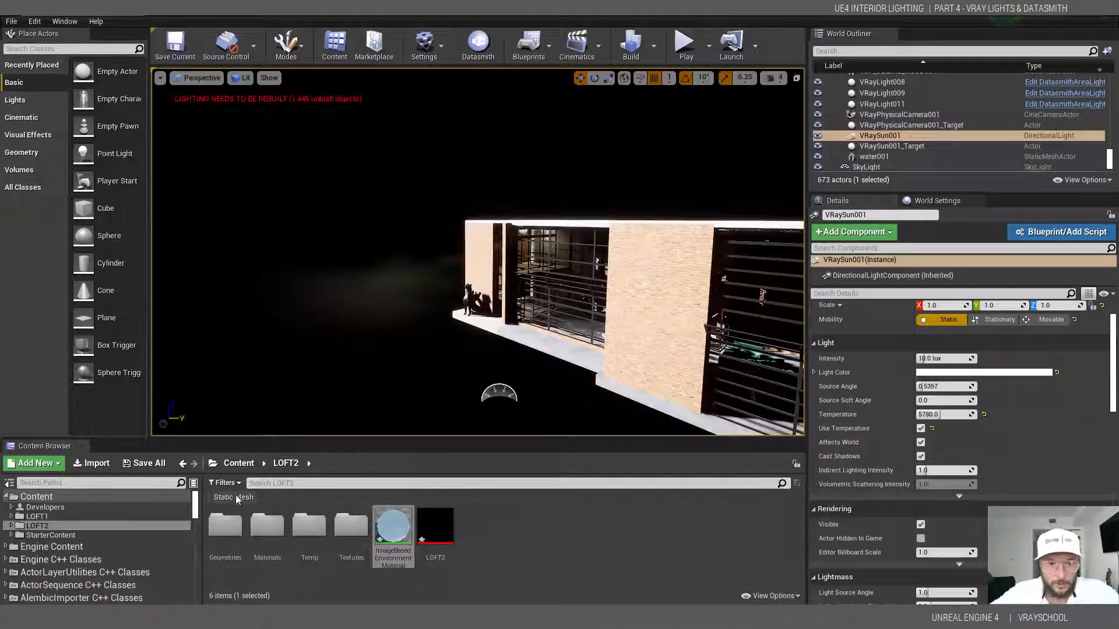
click(91, 549)
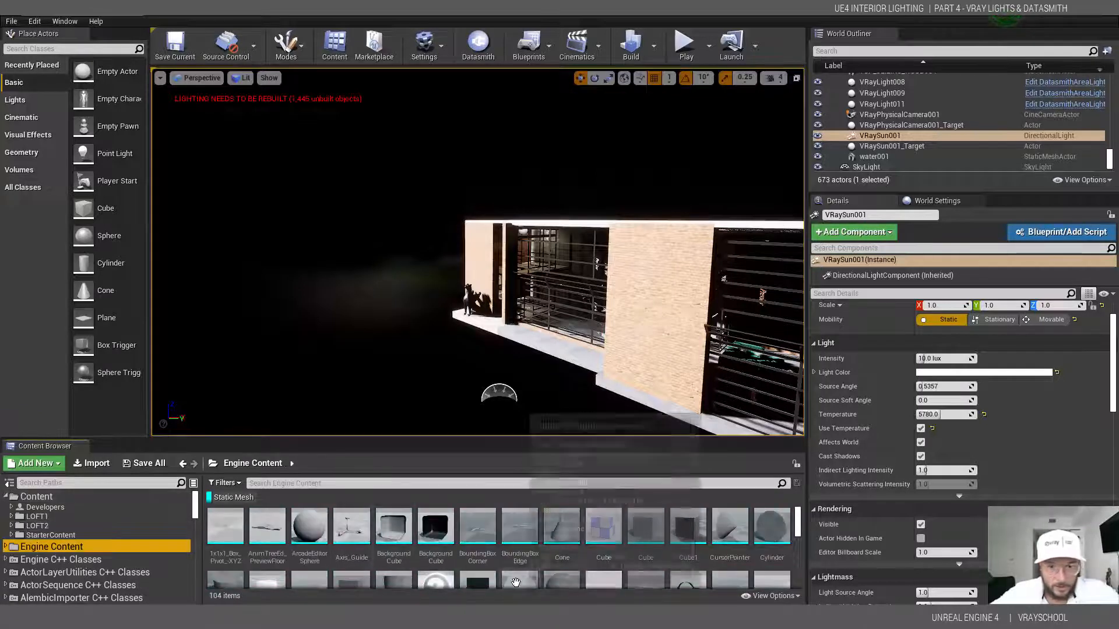
drag(515, 582, 313, 308)
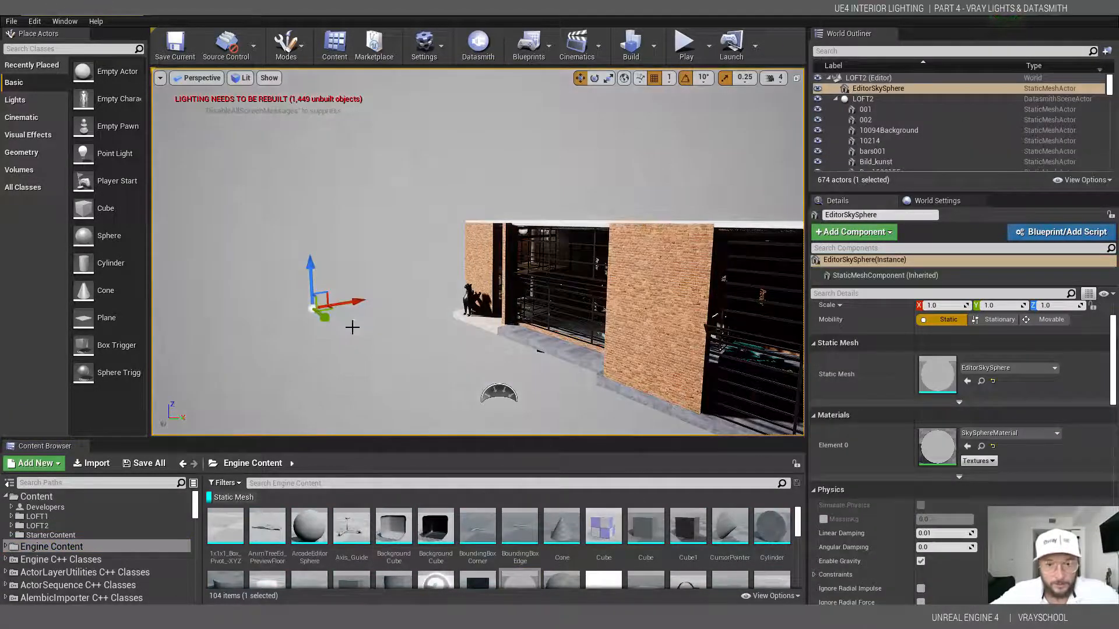
Create a material instance named Materials_Inst from ImageBasedEnvironmentMaterial in the LOFT2 folder.
scroll(534, 577, down, 1)
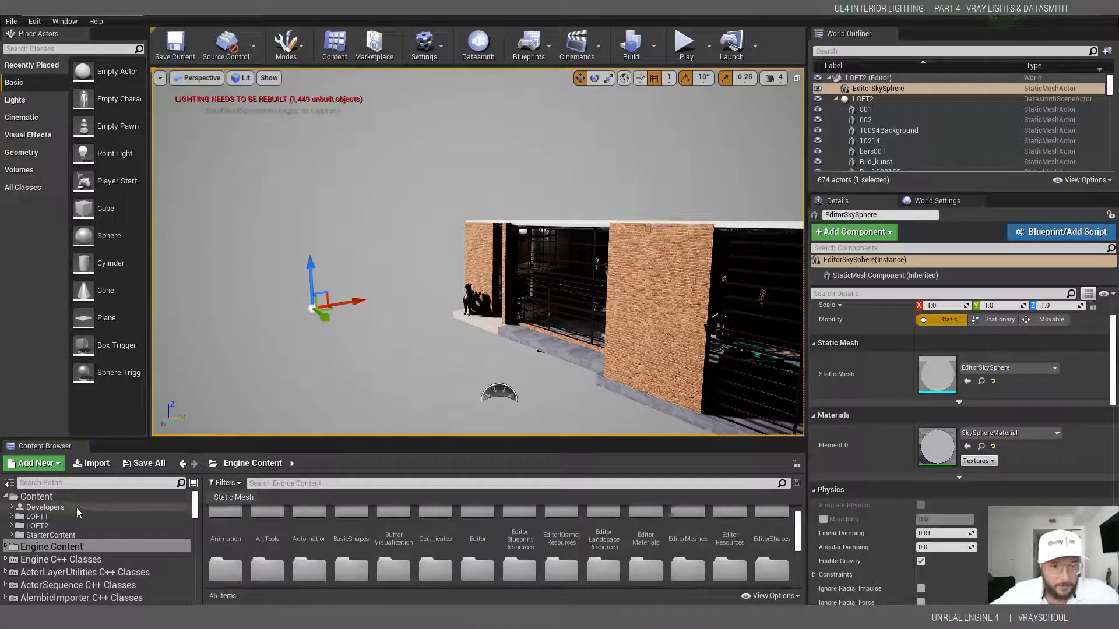
click(37, 525)
click(393, 528)
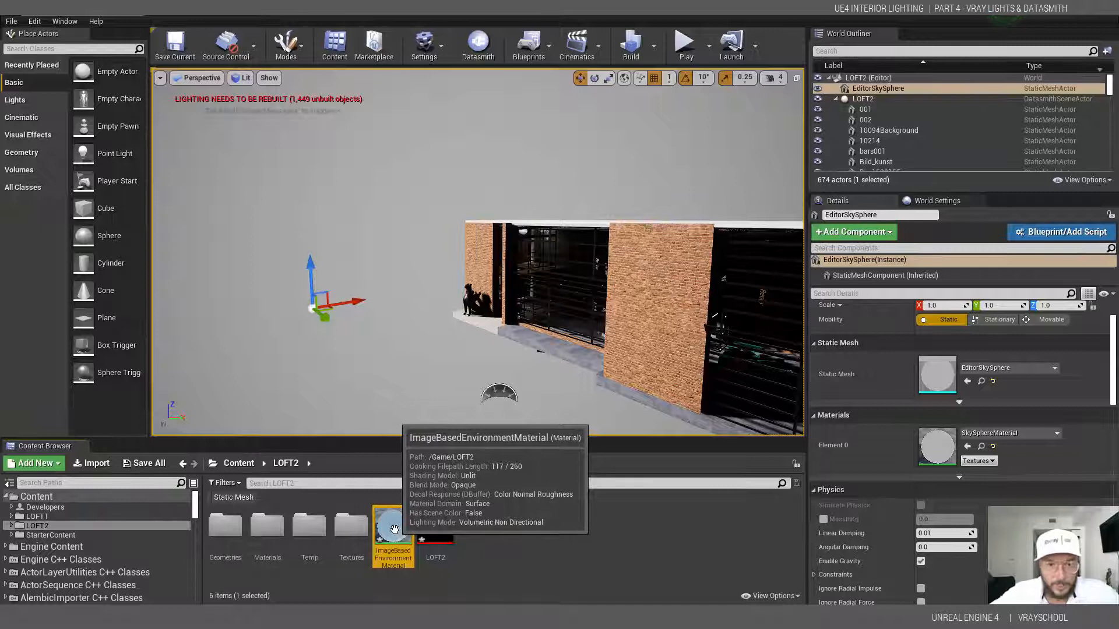
right_click(394, 529)
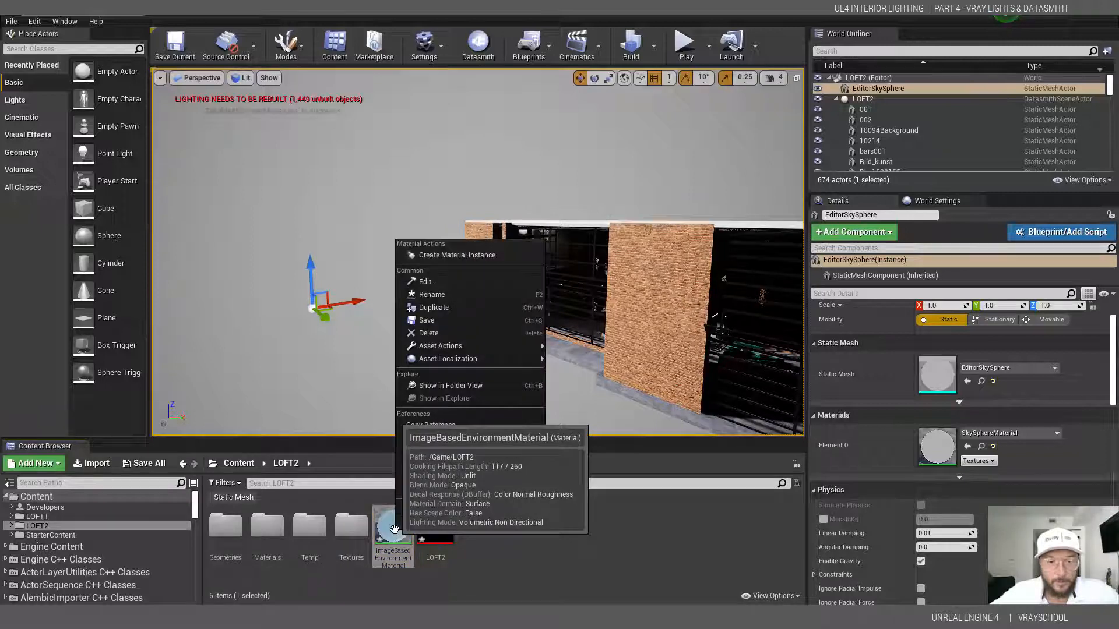
click(455, 254)
key(Return)
Open Materials_Inst and enable its Emissive Boost, Diffuse Boost and Export Resolution Scale overrides.
double_click(477, 527)
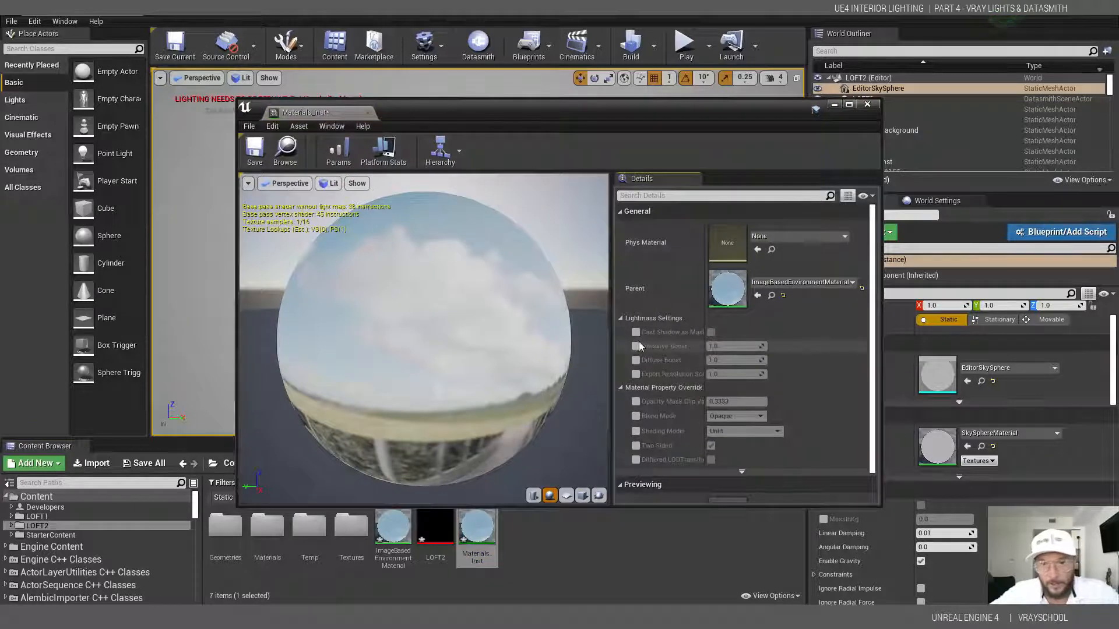
scroll(662, 389, down, 2)
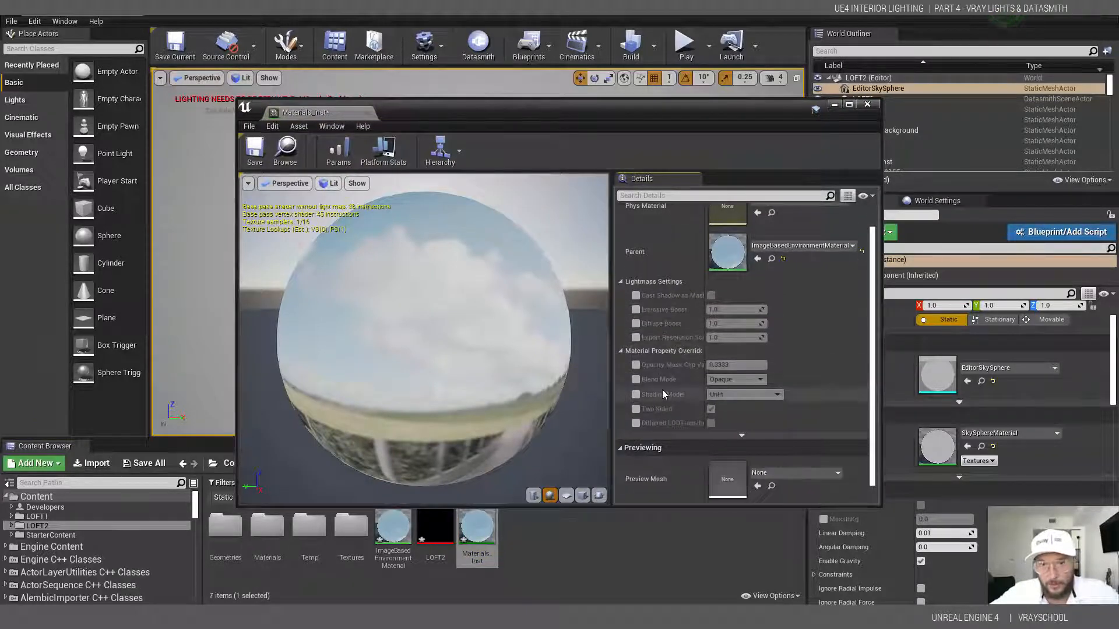
click(635, 310)
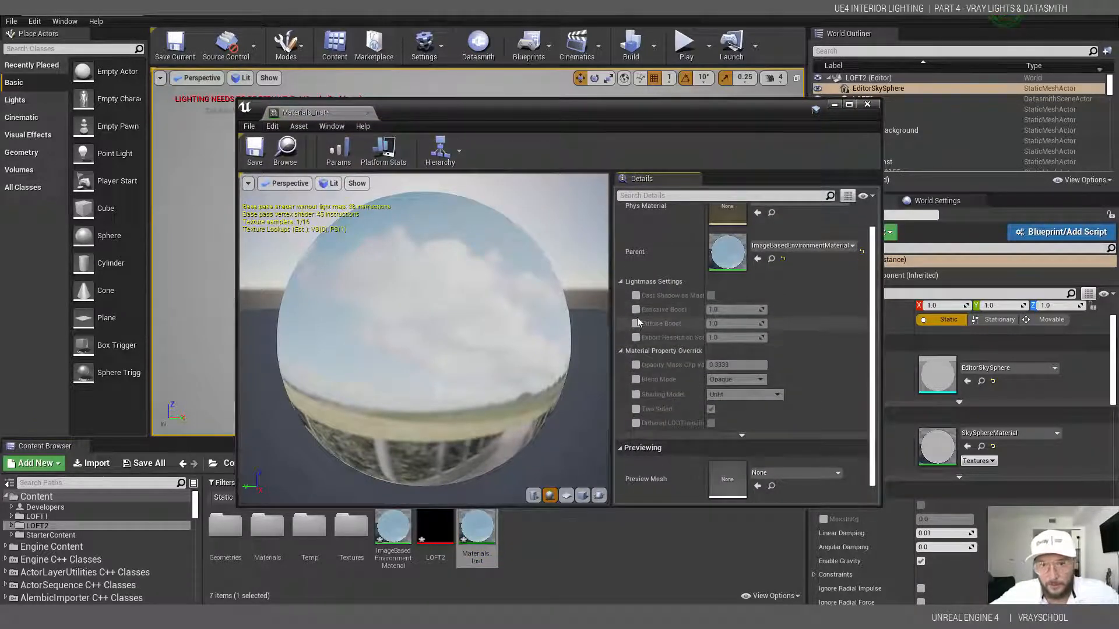
click(635, 324)
click(636, 338)
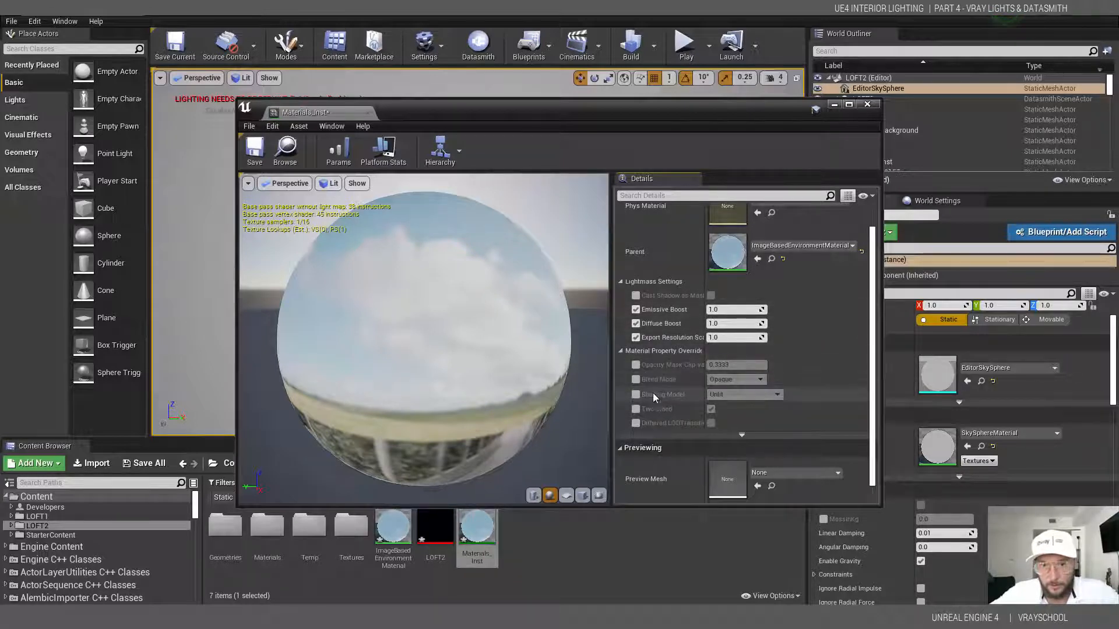
Enable the Shading Model, Blend Mode and Opacity Mask Clip Value overrides of the material instance.
scroll(653, 392, up, 2)
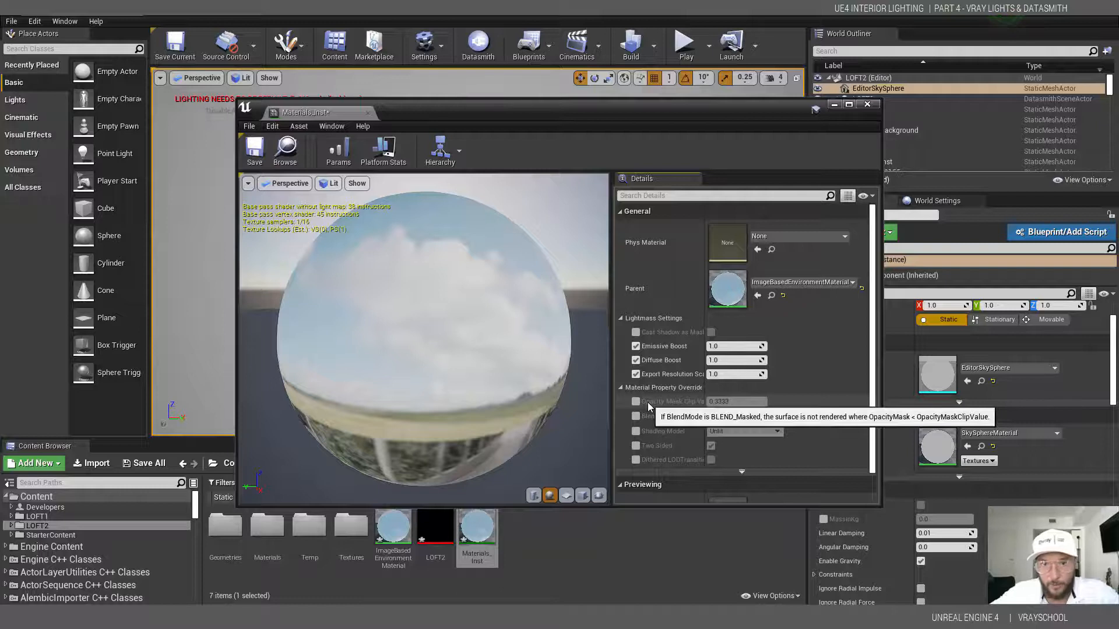
scroll(694, 434, down, 2)
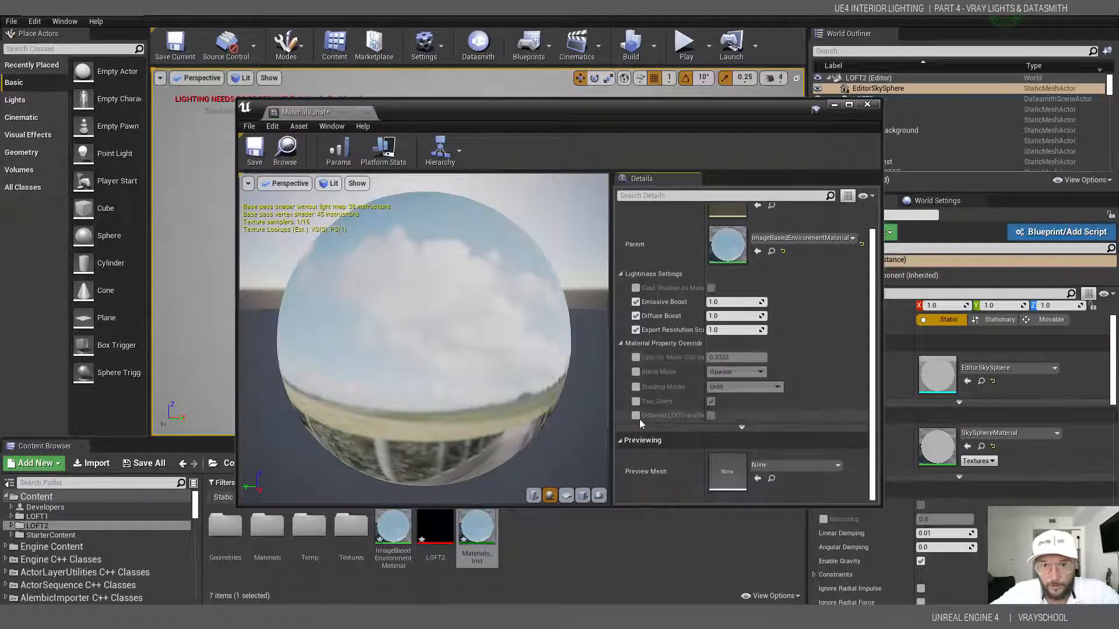
click(636, 386)
click(636, 372)
click(636, 357)
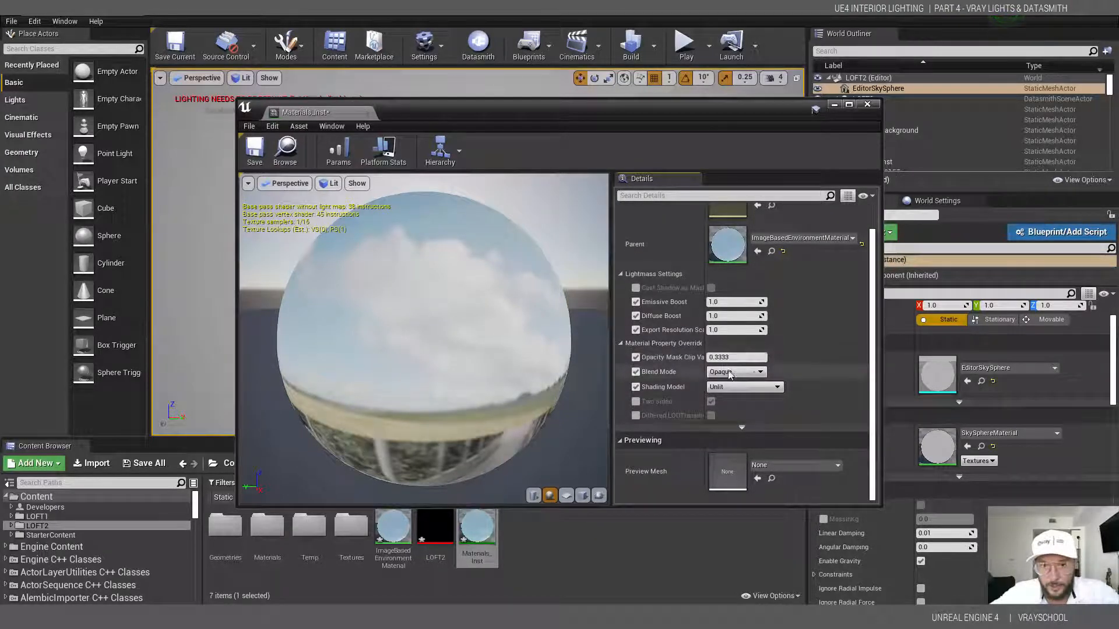
drag(724, 330, 748, 315)
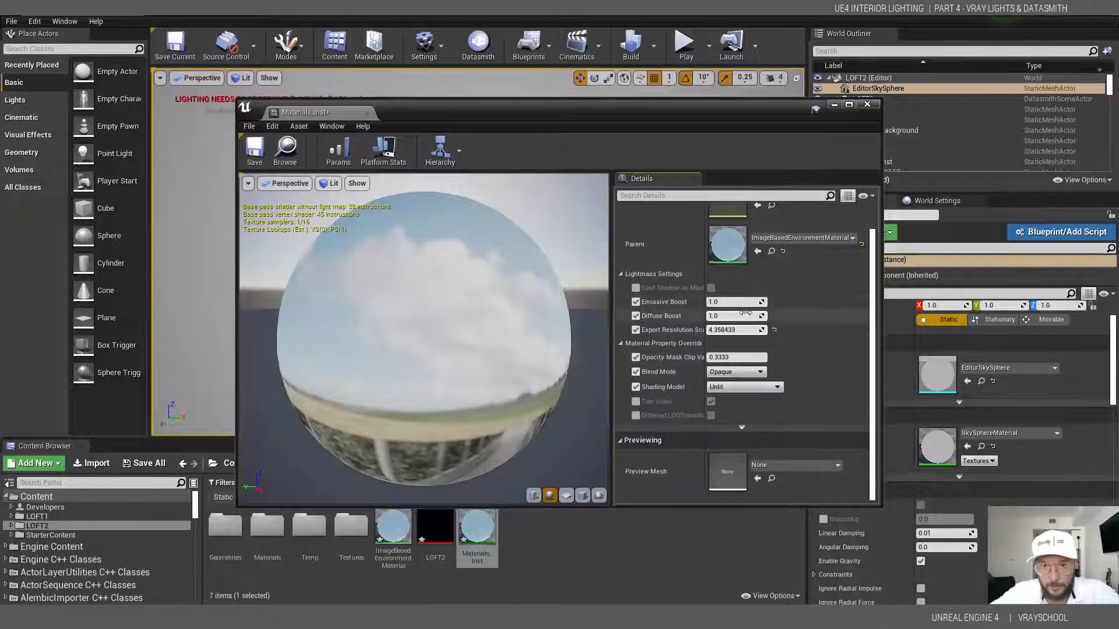
scroll(869, 291, up, 2)
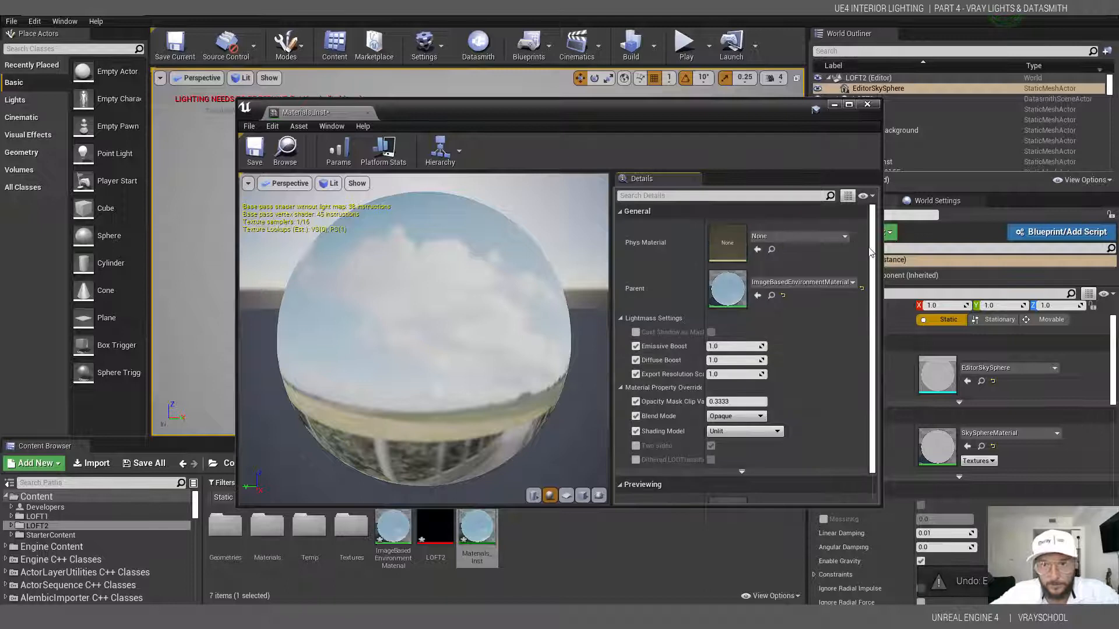
scroll(775, 366, down, 2)
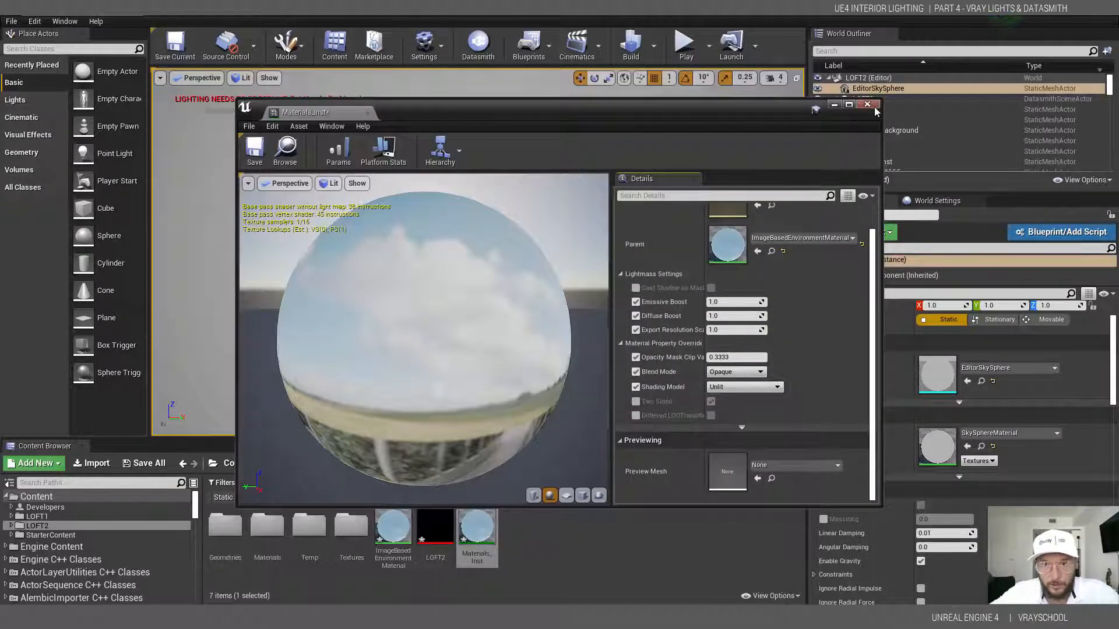
Save Materials_Inst and, in ImageBasedEnvironmentMaterial, convert the constant feeding the RotationAngle input into a parameter named RotatioPostion.
click(254, 151)
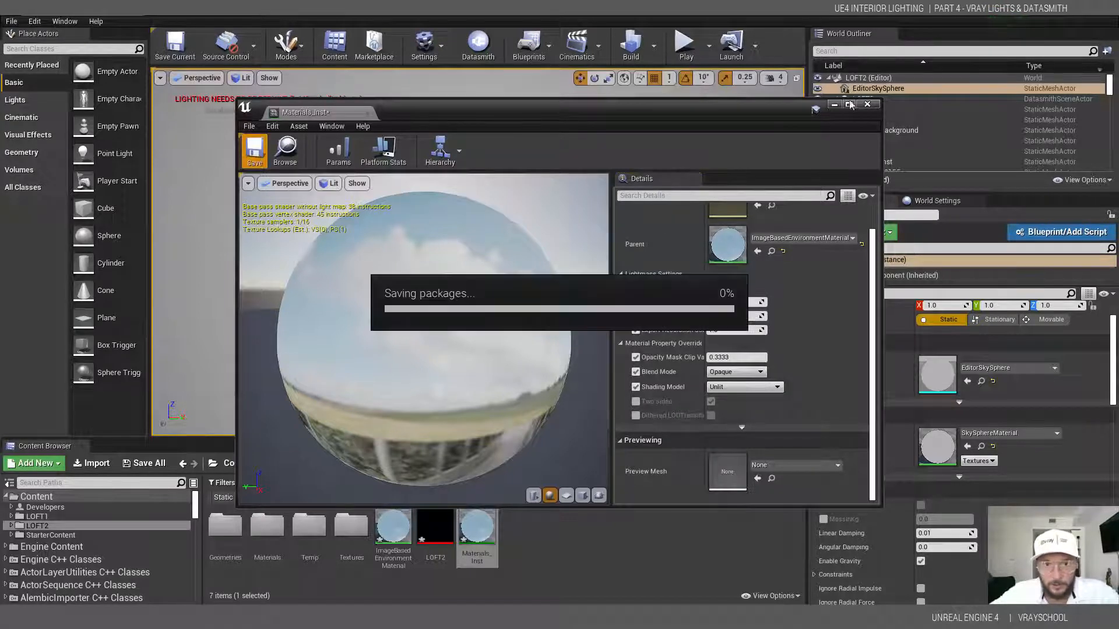
double_click(390, 534)
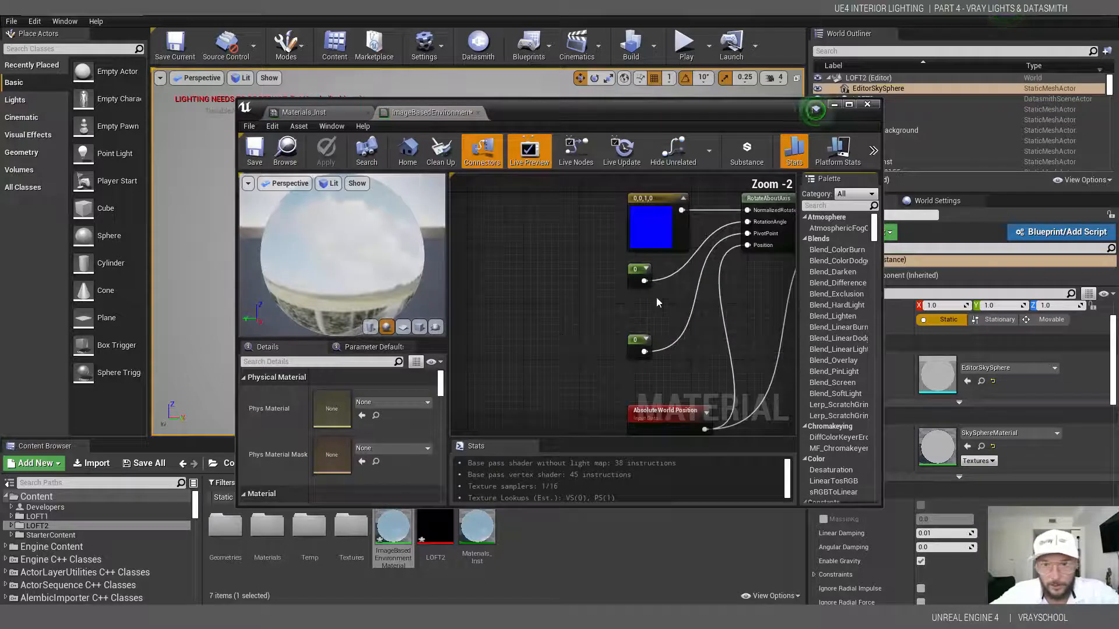
click(644, 269)
click(646, 270)
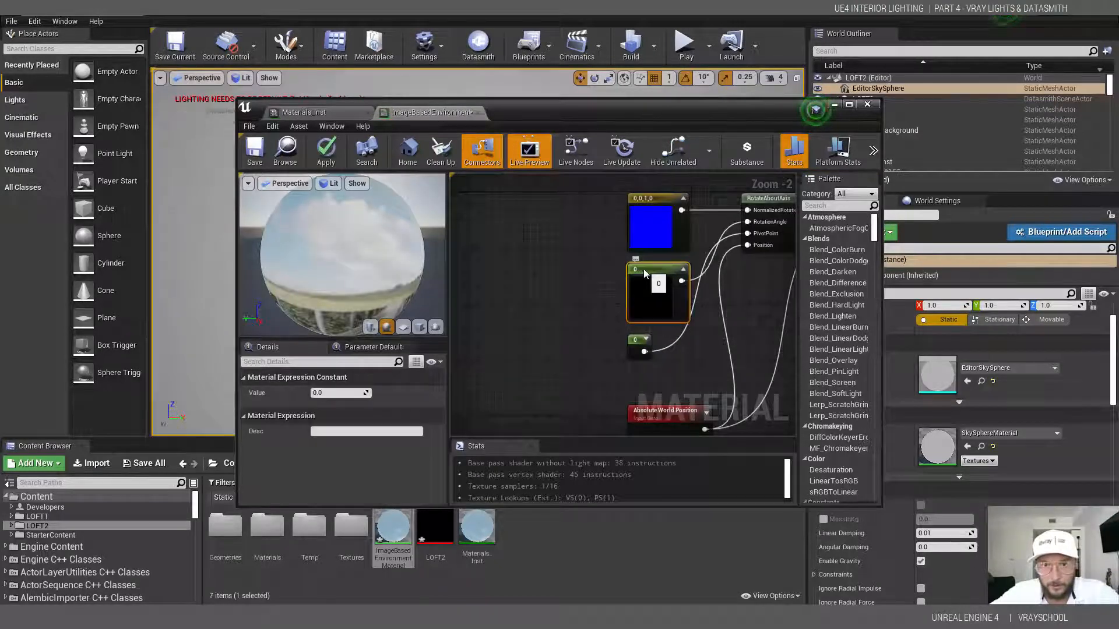
right_click(683, 272)
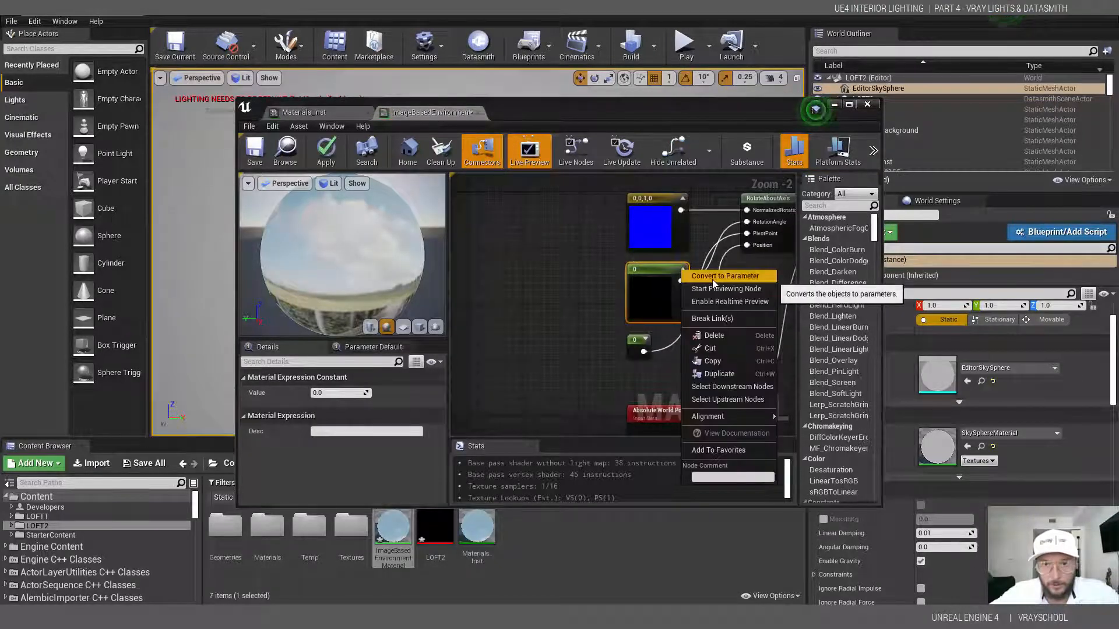
click(711, 278)
text(Rotatio)
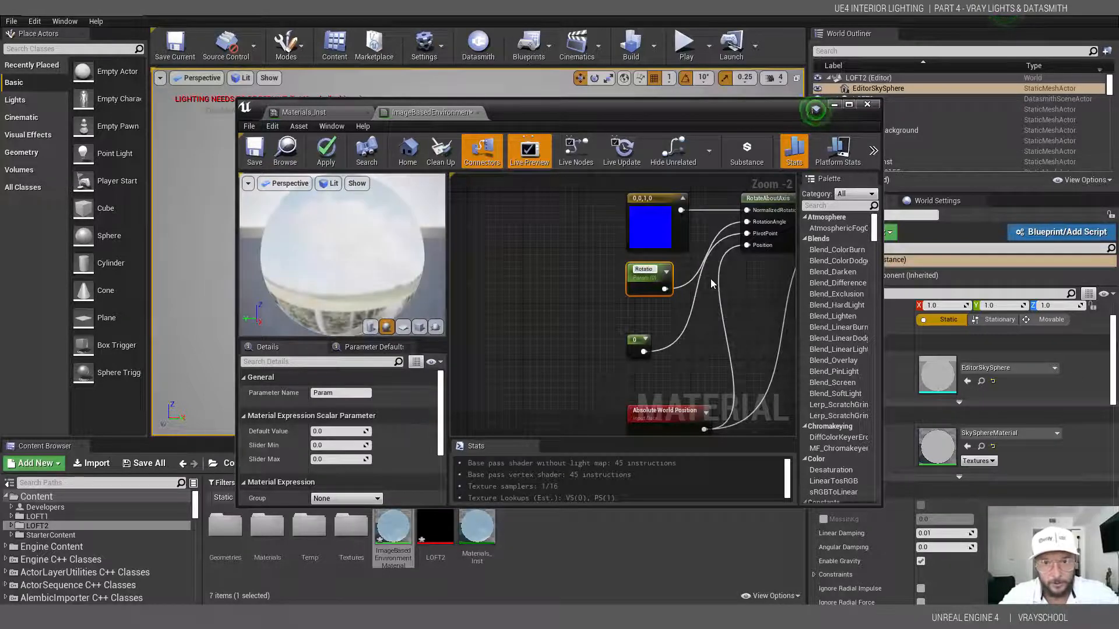
text(Position)
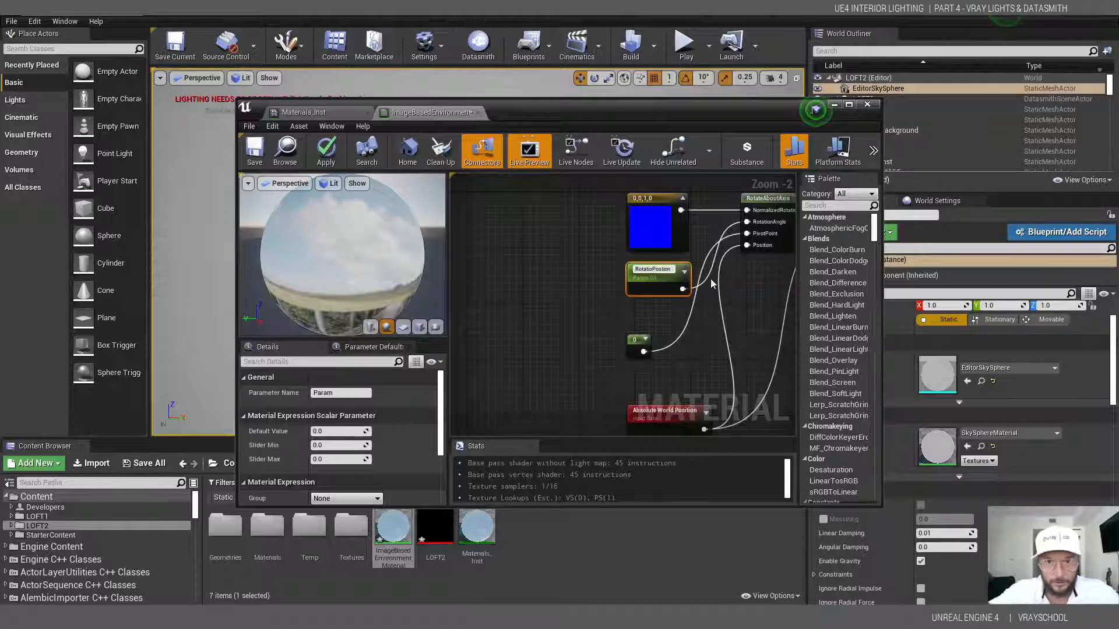
Convert the constant feeding the PivotPoint input into a parameter named RotationAngle and save the material.
click(645, 339)
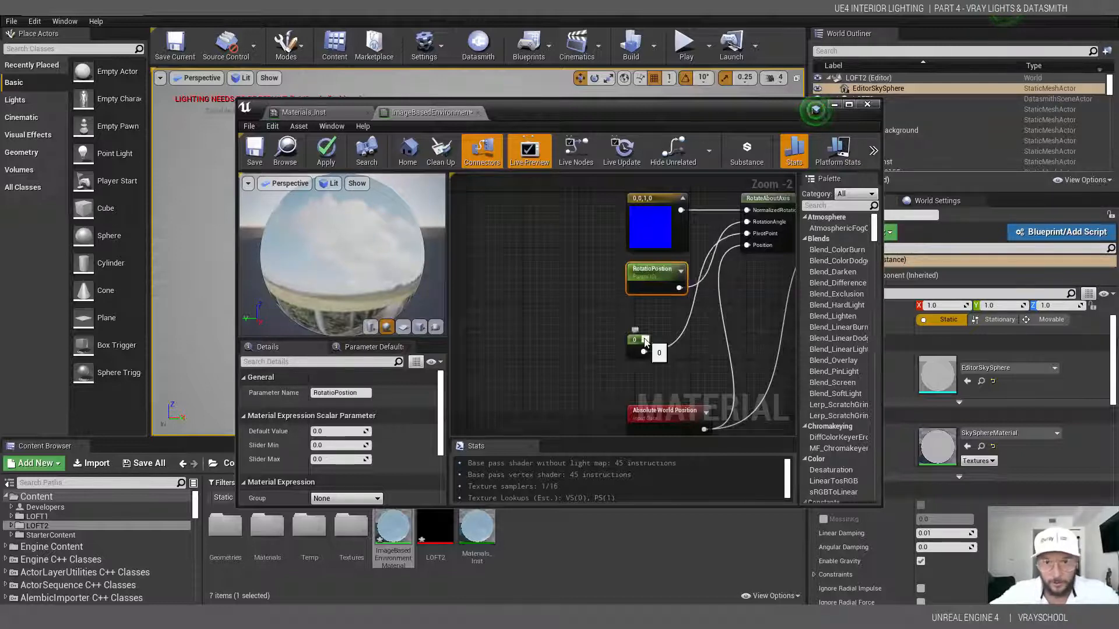
right_click(681, 345)
click(704, 347)
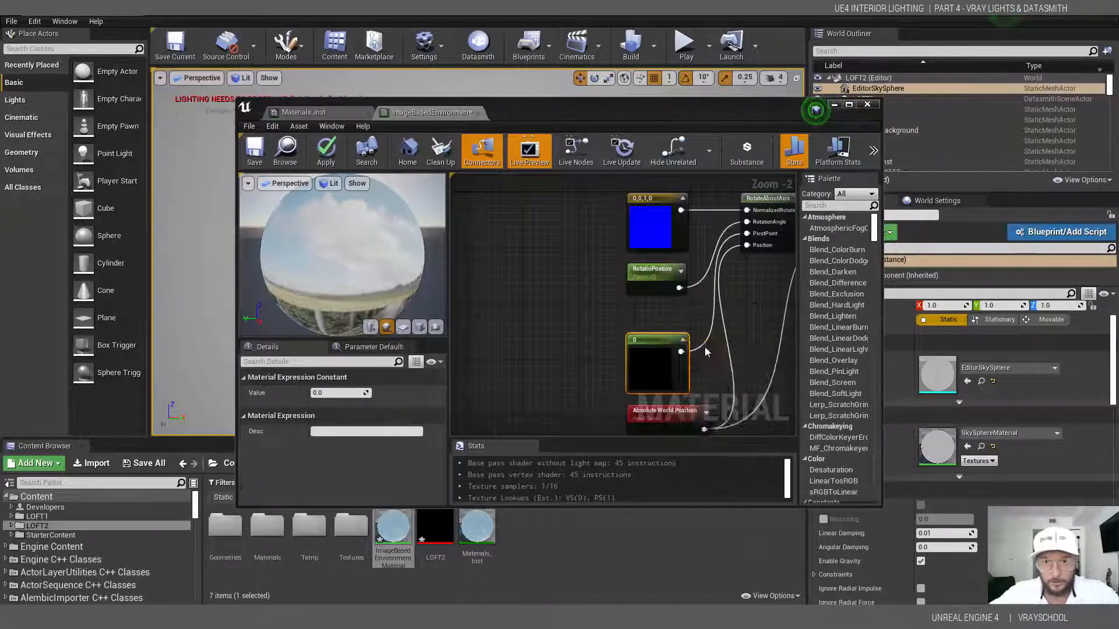
text(Rotatio)
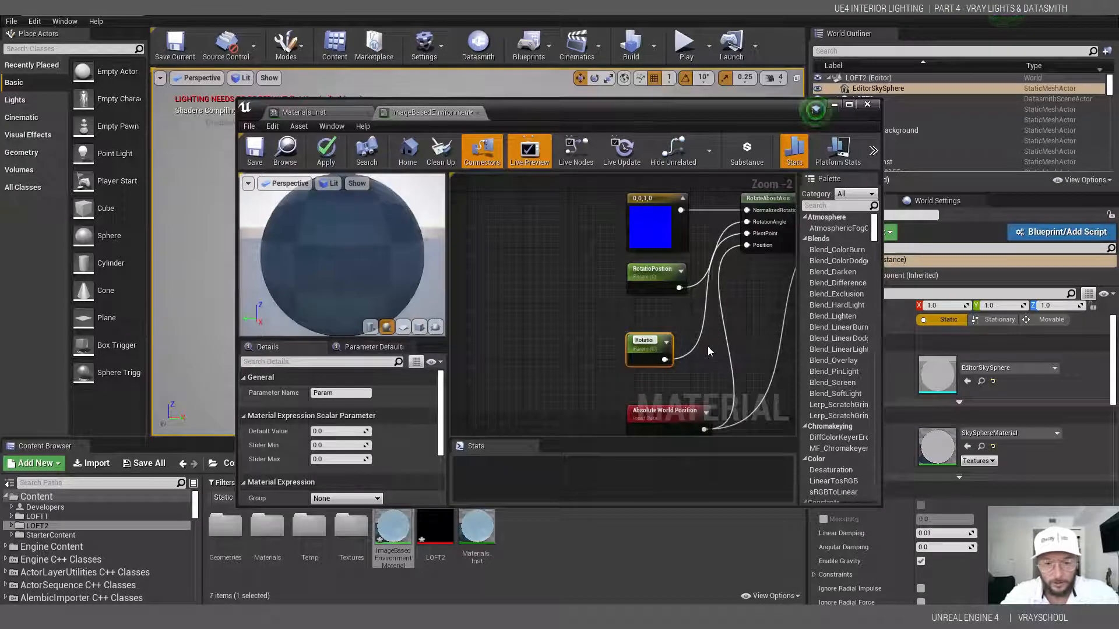
text(nAngle)
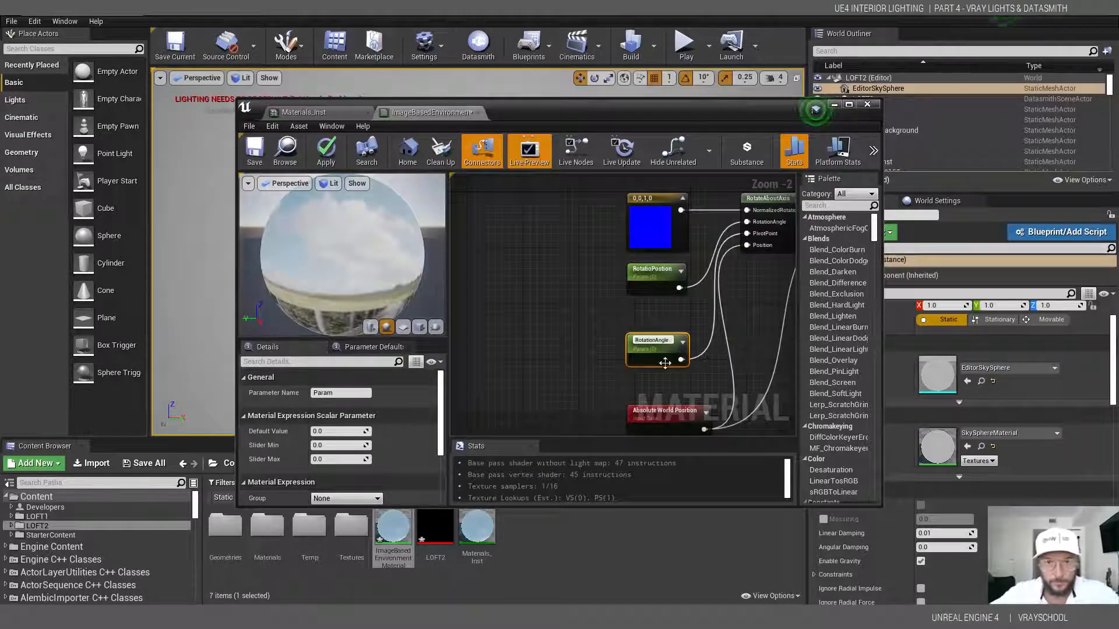
click(575, 306)
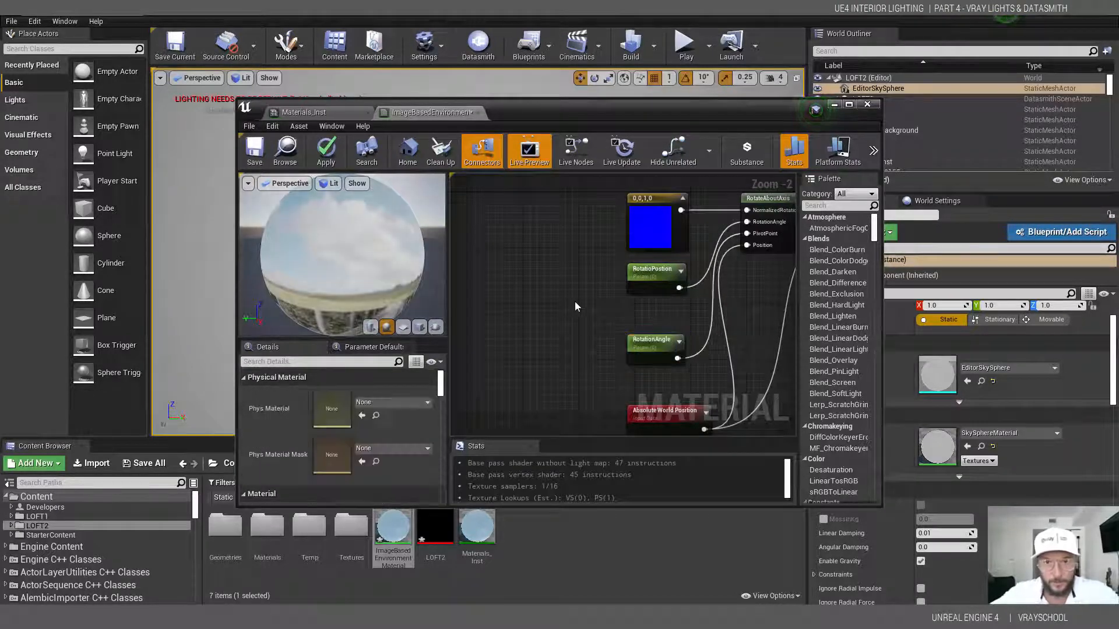
click(254, 150)
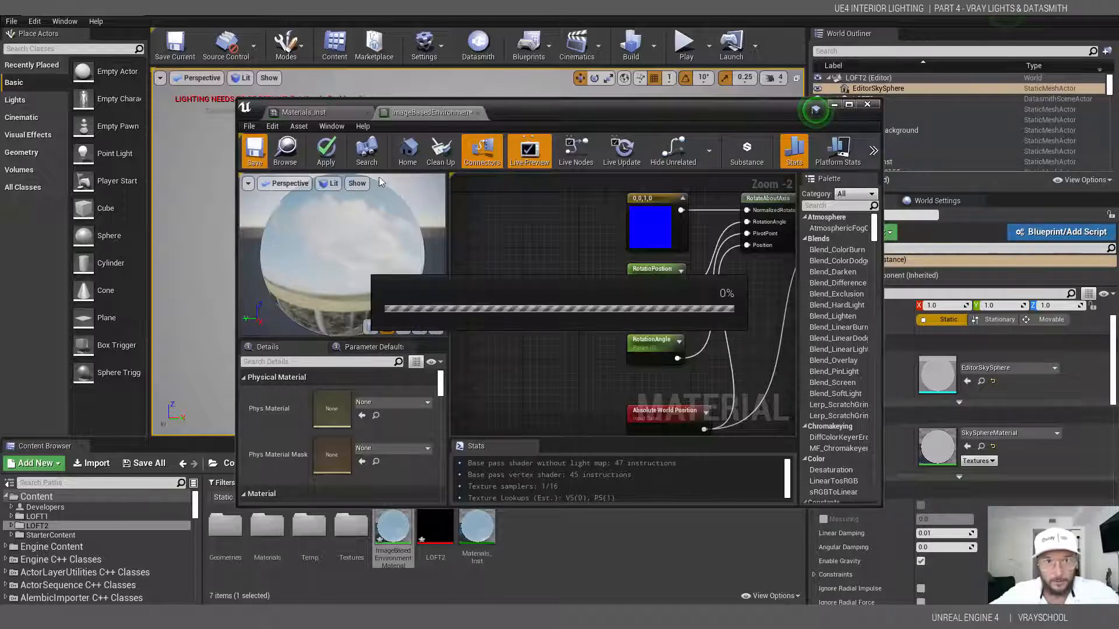
Enable both scalar parameters in Materials_Inst, with RotationAngle at 0 and RotatioPostion at about -0.42.
click(337, 114)
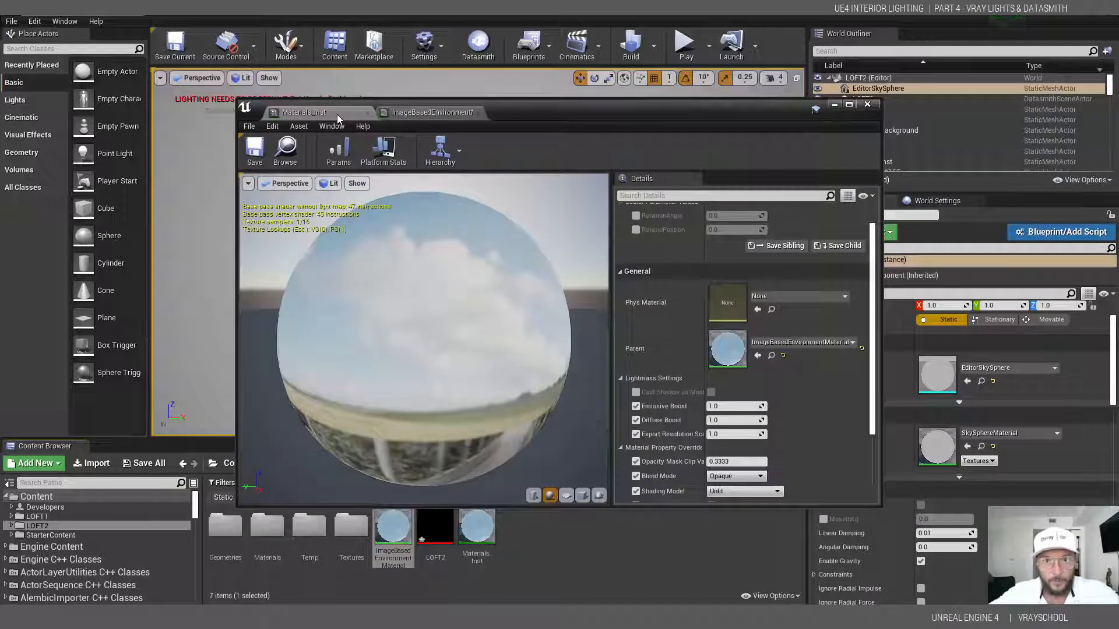
scroll(872, 272, up, 2)
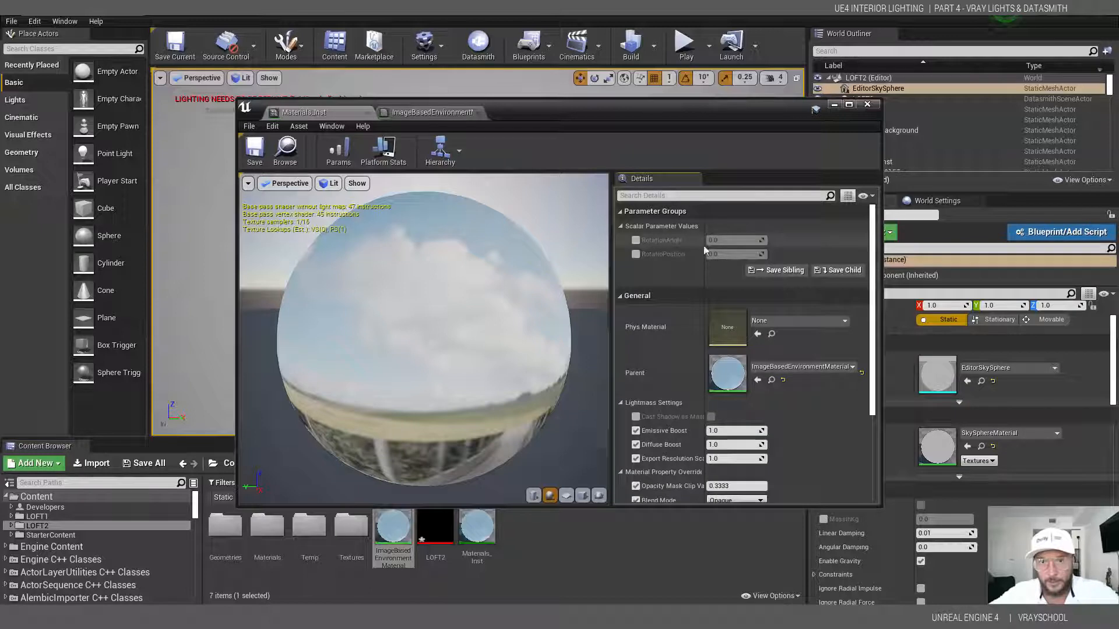
click(636, 240)
click(636, 255)
mouse_move(718, 254)
mouse_down()
mouse_move(731, 241)
mouse_move(794, 242)
mouse_move(697, 240)
mouse_move(706, 240)
mouse_up()
click(775, 240)
click(740, 240)
text(0)
key(Return)
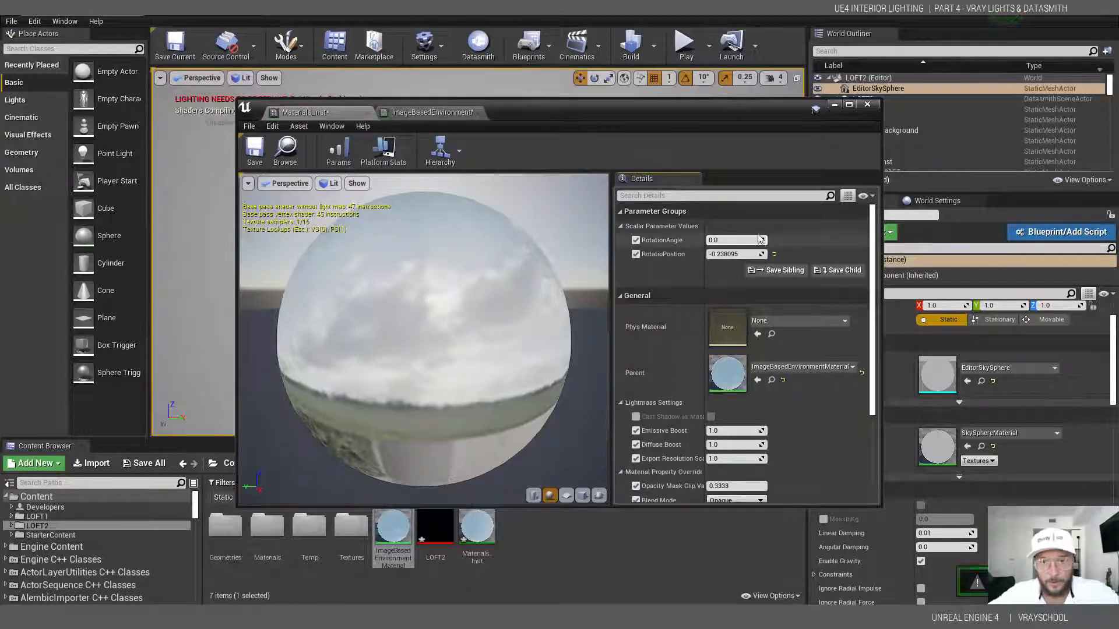
drag(723, 255, 712, 255)
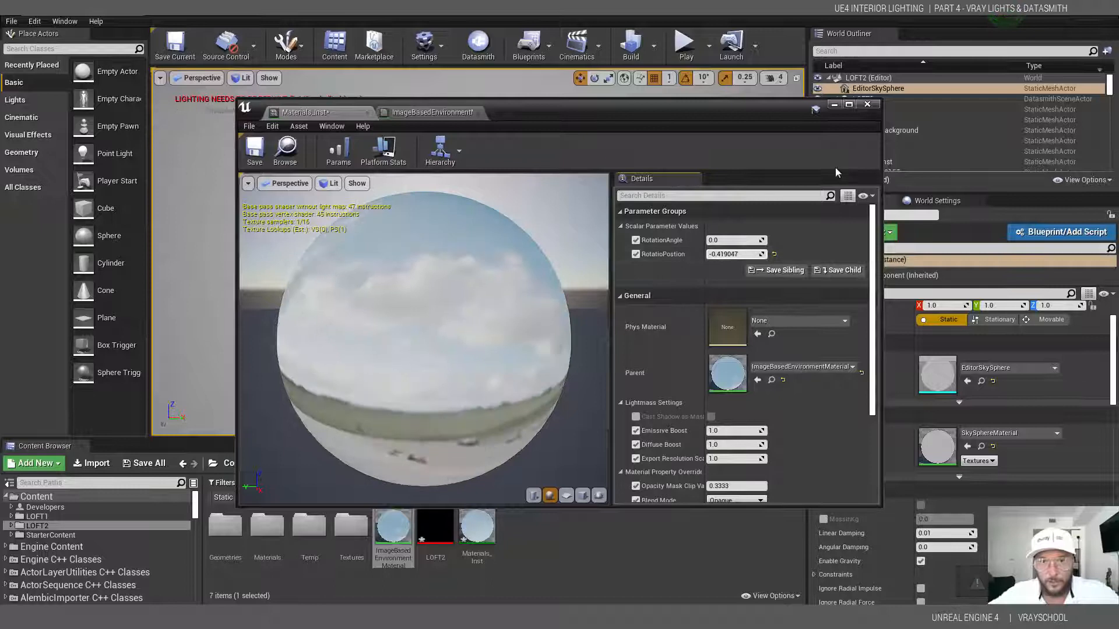
Save Materials_Inst and close the material editors, applying the changes to the original ImageBasedEnvironmentMaterial.
drag(580, 115, 730, 165)
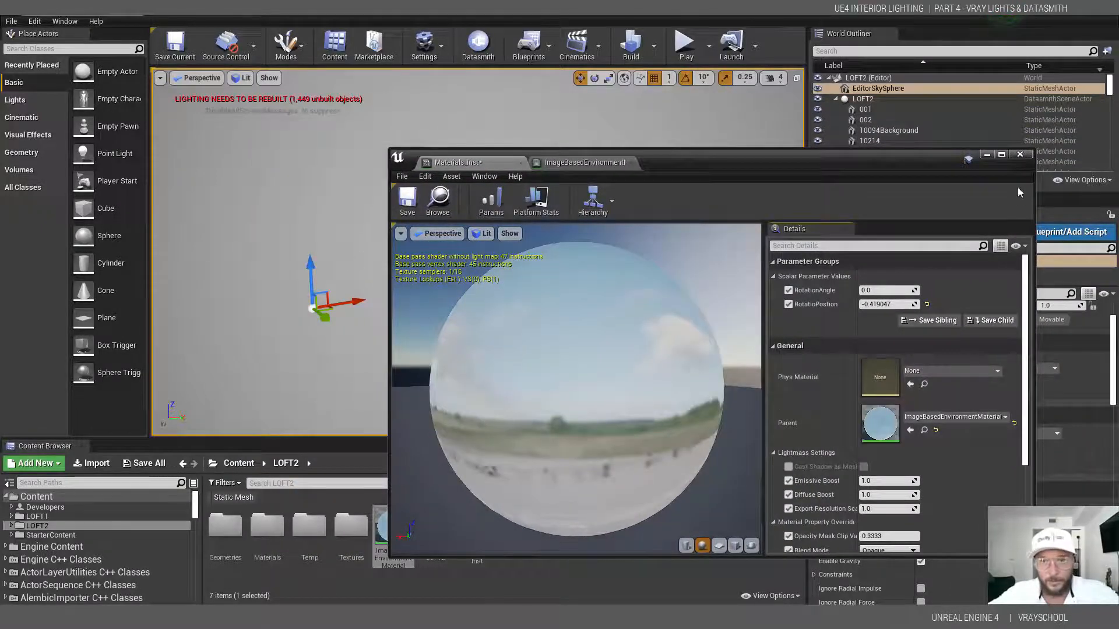
click(407, 199)
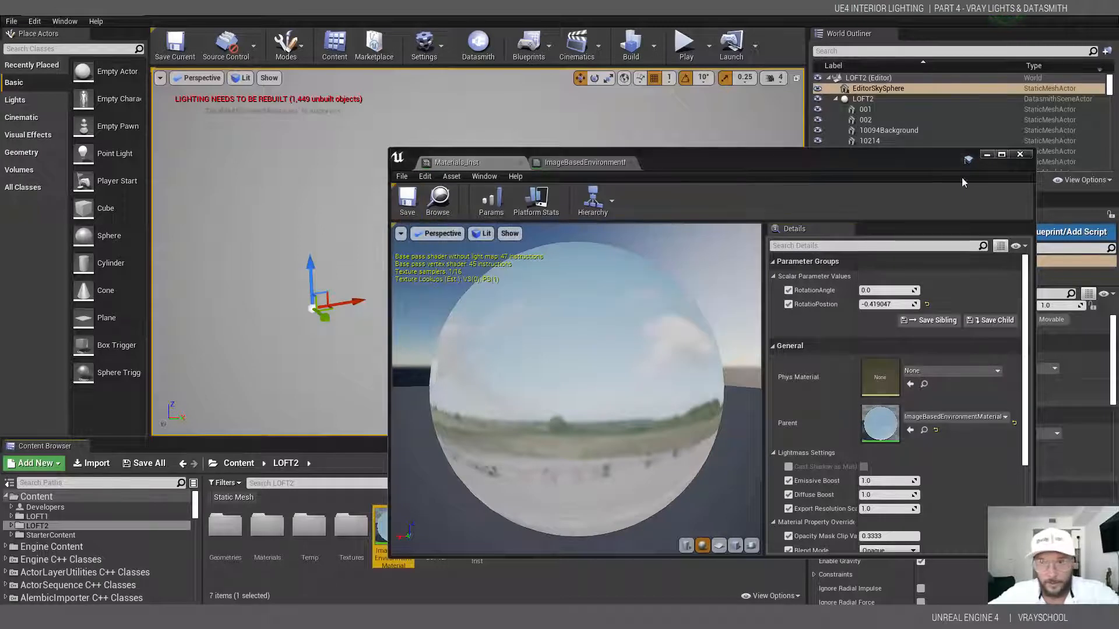
click(1019, 155)
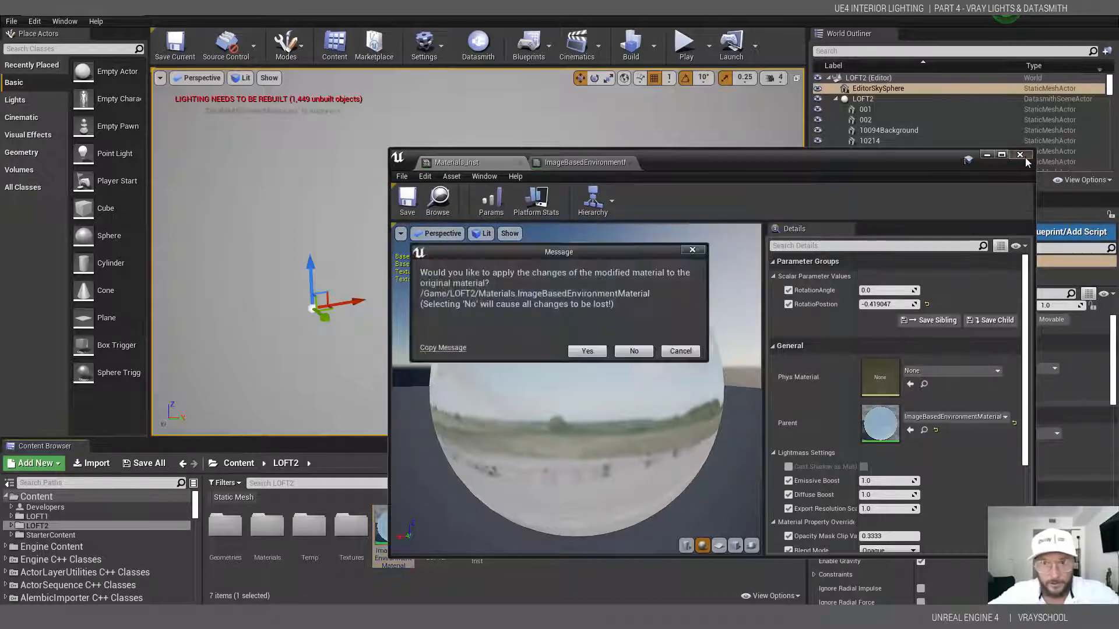
click(586, 351)
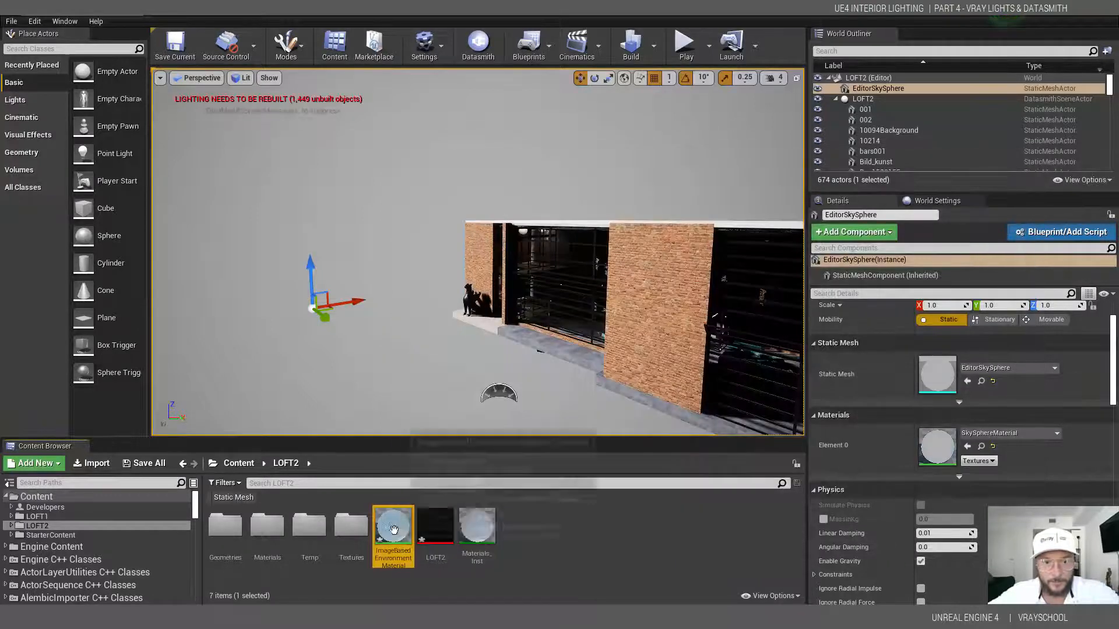
Apply Materials_Inst to the EditorSkySphere surrounding the building.
click(477, 533)
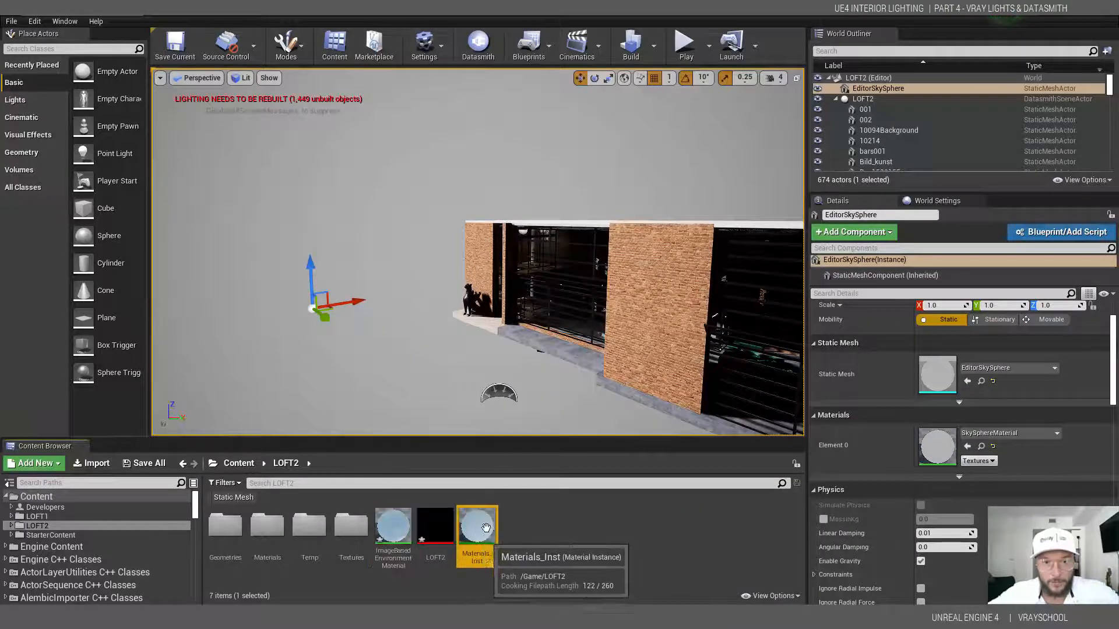
drag(477, 533, 280, 314)
right_drag(618, 365, 566, 374)
right_drag(587, 311, 560, 344)
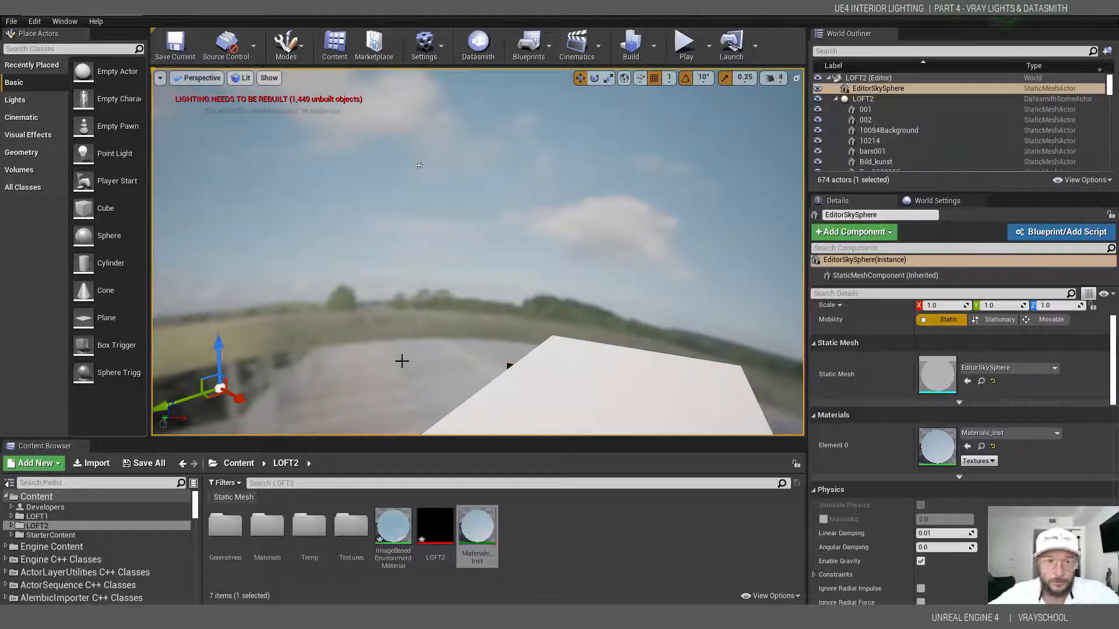
Move the EditorSkySphere along its X axis and try rotating it about the vertical axis.
drag(238, 402, 465, 427)
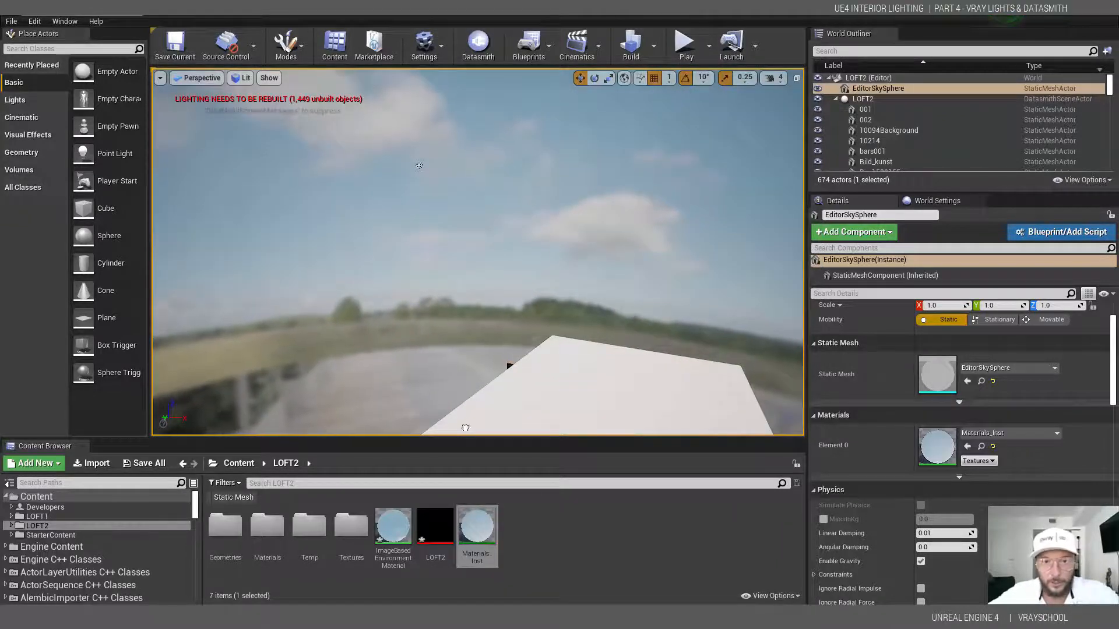
scroll(562, 305, down, 2)
right_drag(562, 306, 526, 316)
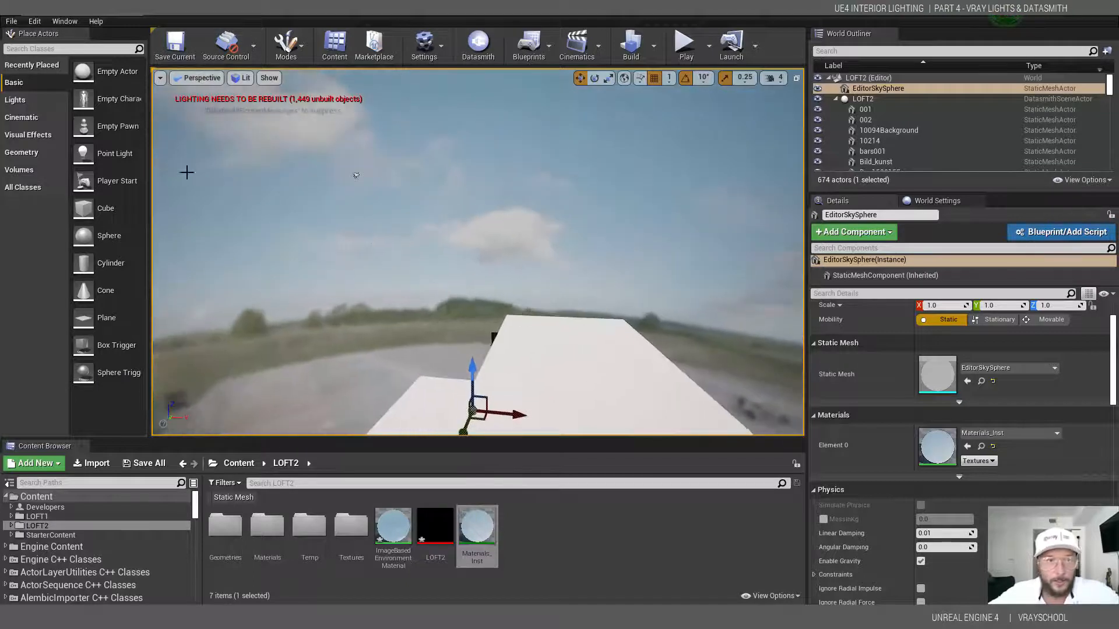
click(595, 78)
scroll(546, 388, down, 2)
drag(513, 412, 534, 417)
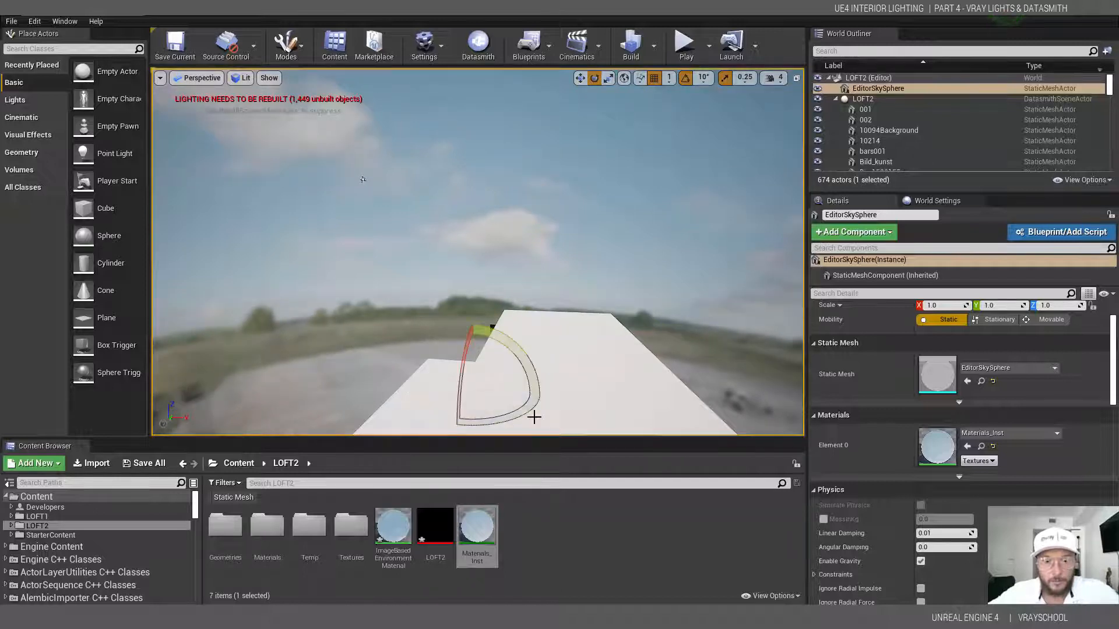
Reopen Materials_Inst beneath the viewport and set RotatioPostion to about 0.095 to turn the sky.
double_click(475, 526)
drag(753, 166, 404, 447)
drag(534, 593, 592, 593)
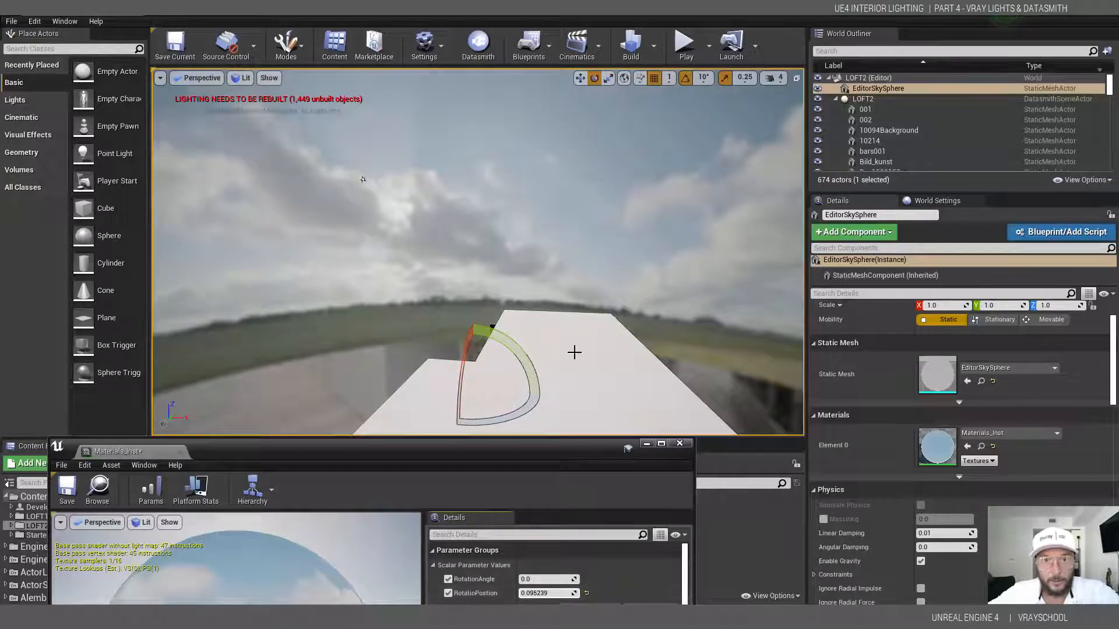
Examine the sky's orientation around the building and switch to 3ds Max to compare it with the HDRI background from several angles.
scroll(627, 225, down, 2)
alt+drag(600, 253, 635, 271)
alt+drag(294, 146, 402, 135)
mouse_move(599, 250)
alt+mouse_down()
mouse_move(630, 271)
mouse_move(600, 250)
alt+mouse_up()
alt+drag(524, 231, 604, 187)
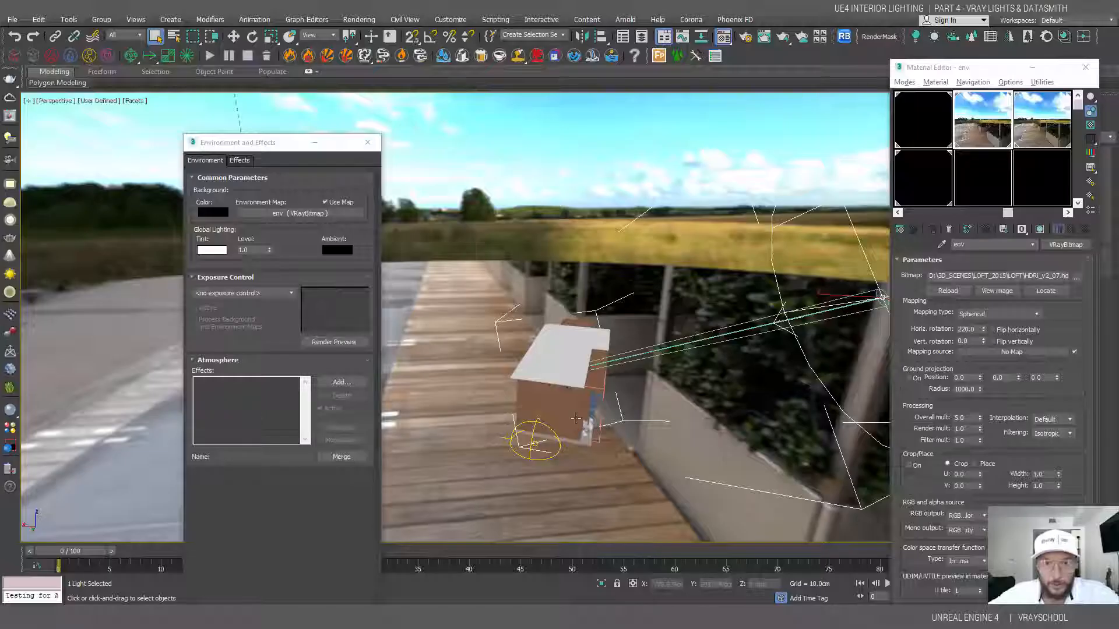
scroll(547, 311, up, 5)
click(482, 245)
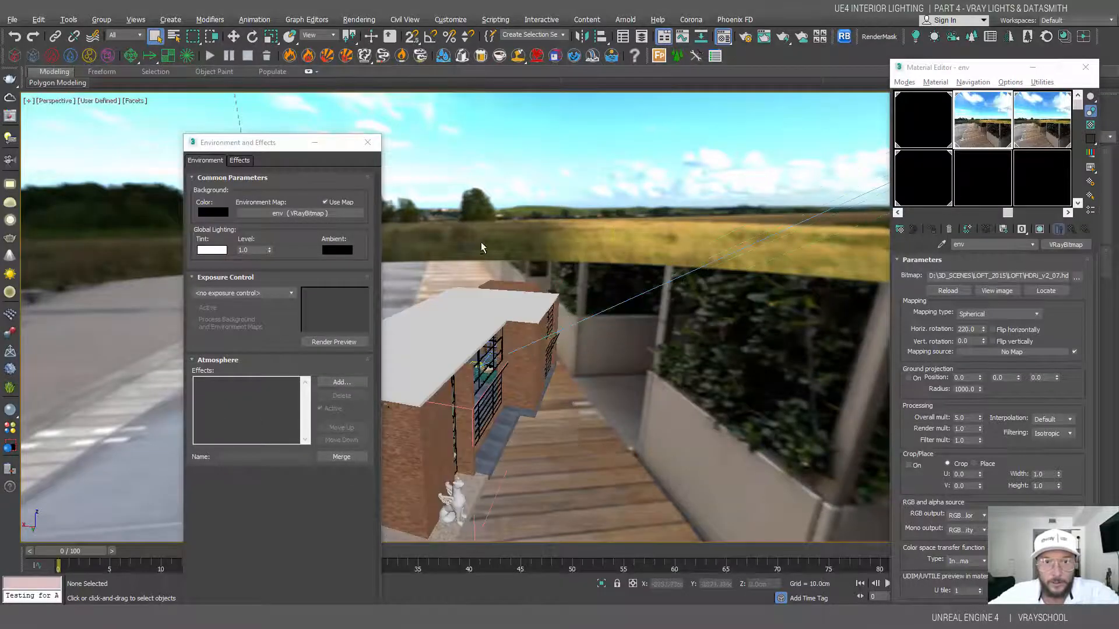
click(368, 142)
mouse_move(634, 366)
alt+middle_down()
mouse_move(670, 383)
mouse_move(673, 373)
mouse_move(638, 373)
alt+middle_up()
alt+middle_drag(568, 368, 760, 350)
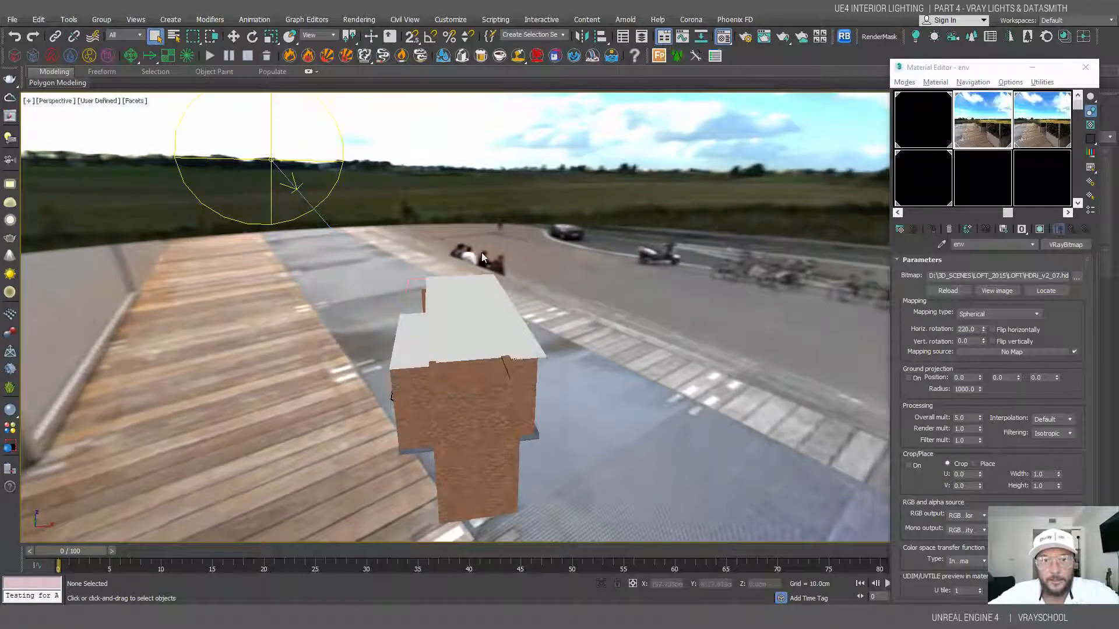
scroll(518, 269, down, 2)
scroll(530, 273, up, 5)
scroll(495, 278, down, 3)
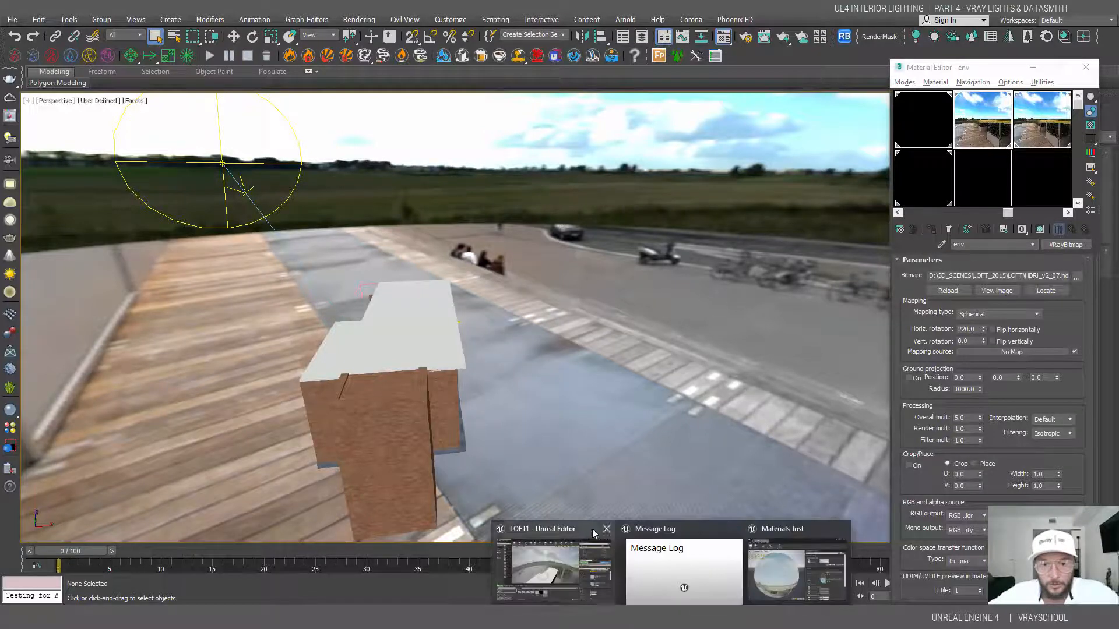
Switch back to Unreal Editor to examine the sky behind the building, and switch to the flipped HDRI in Photoshop.
click(564, 532)
alt+drag(527, 260, 597, 260)
alt+drag(459, 265, 489, 259)
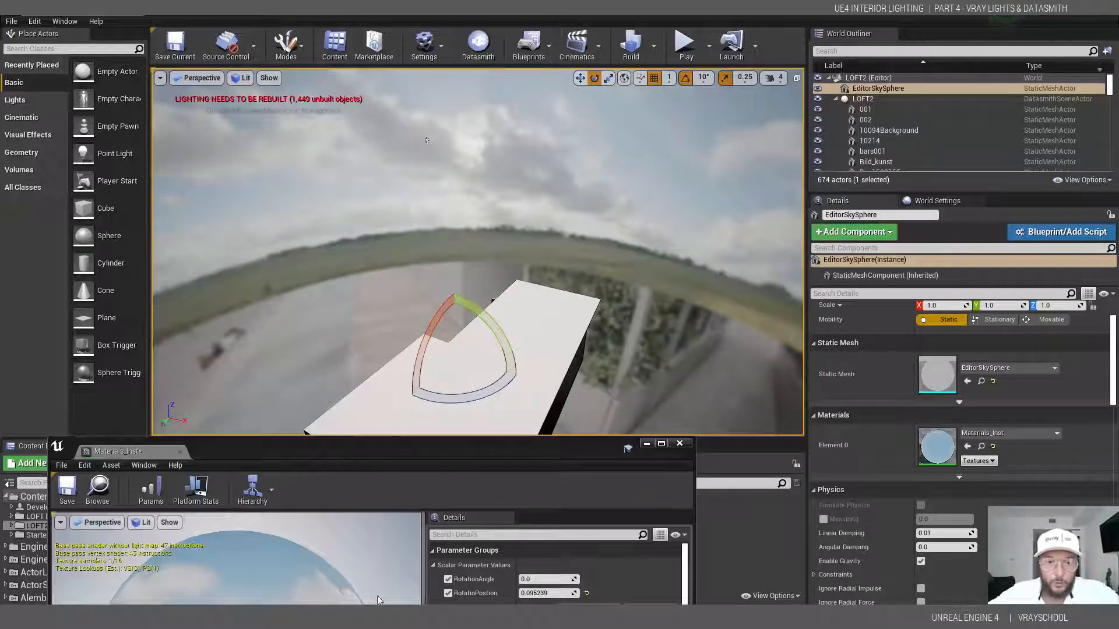
mouse_move(356, 617)
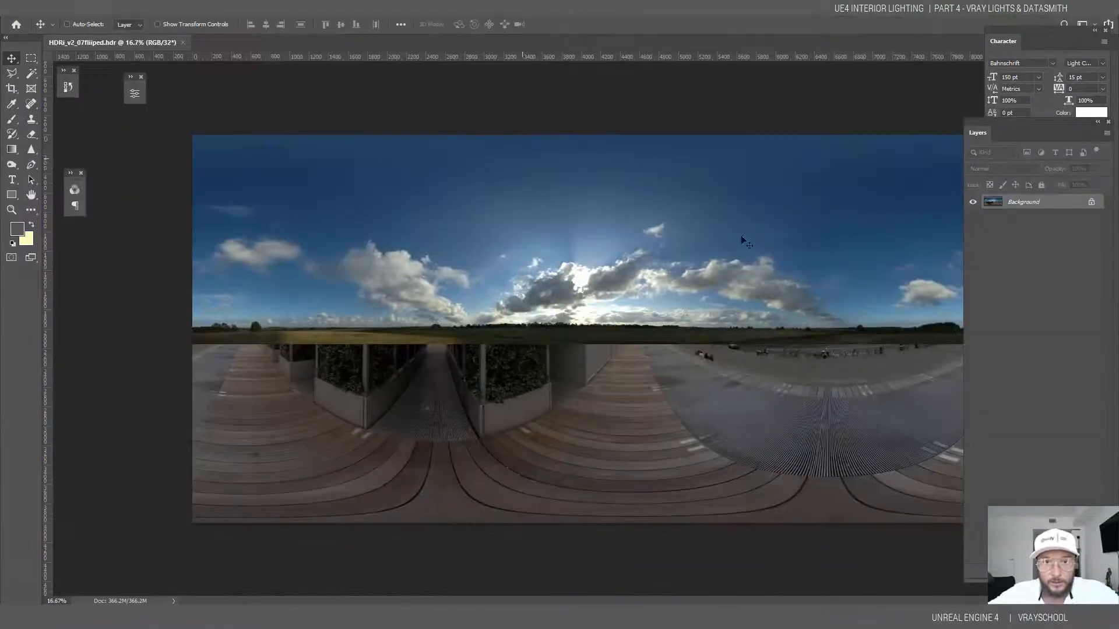
Try flipping the HDRI canvas horizontally in Photoshop, and undo the flip.
click(64, 8)
mouse_move(87, 116)
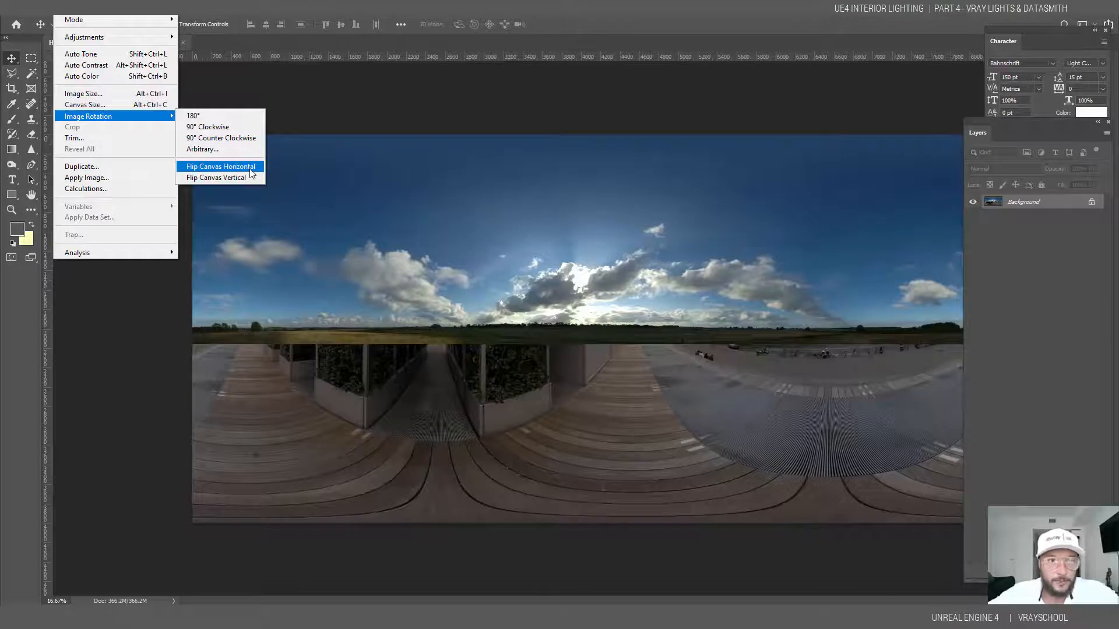
click(251, 167)
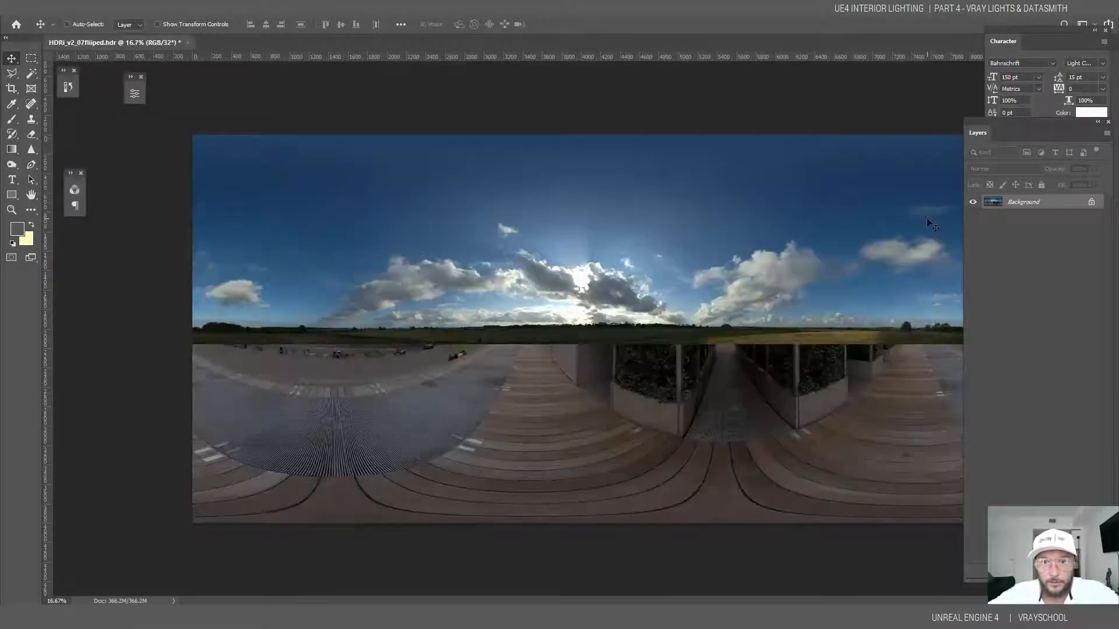
key(ctrl+z)
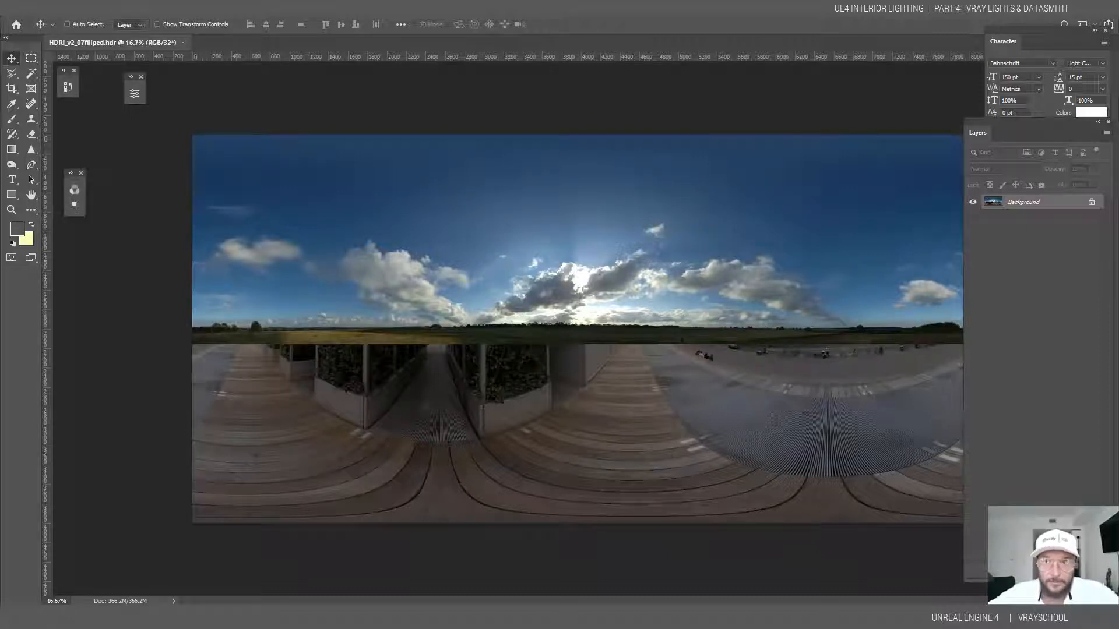
Switch back to Unreal Editor, close the Materials_Inst editor and import the HDRi_v2_07fliiped image into the LOFT2 folder.
key(alt+Tab)
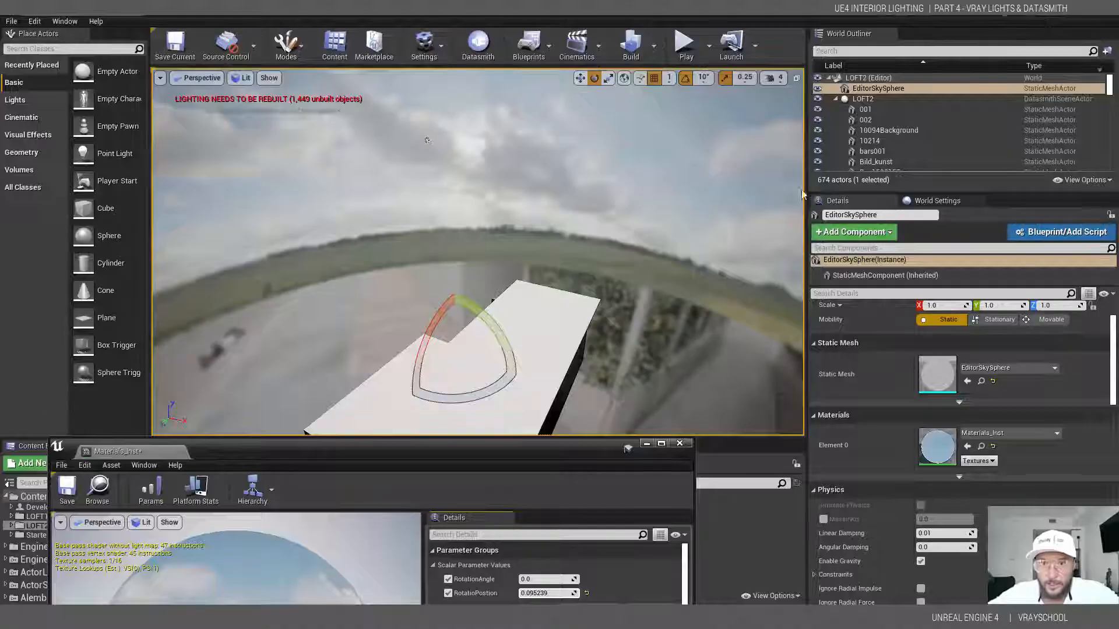
click(680, 444)
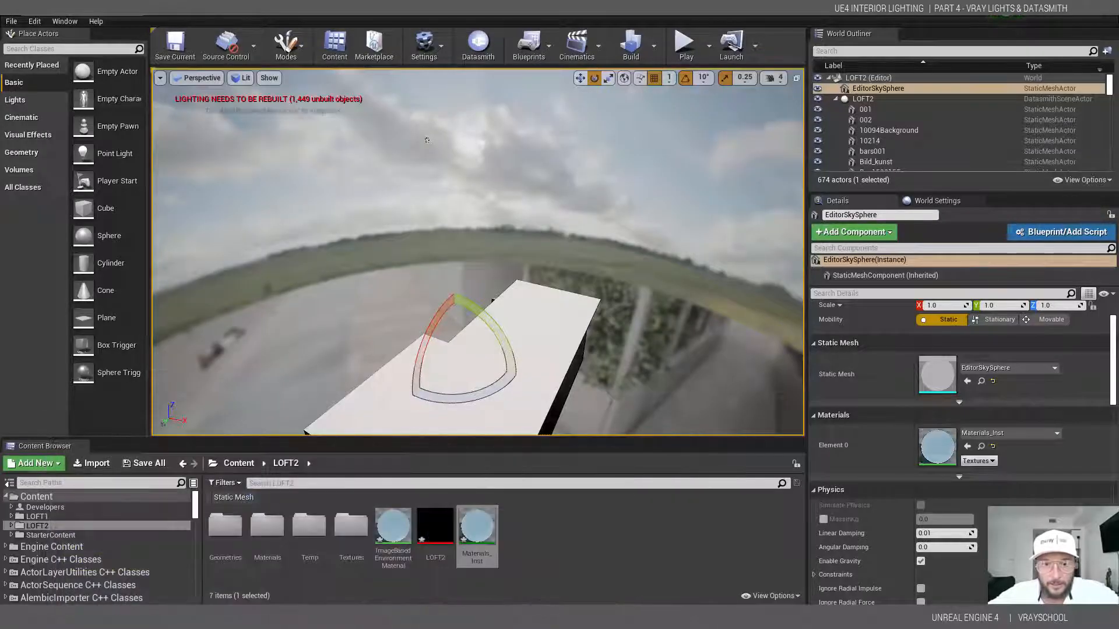
key(alt+Tab)
drag(887, 215, 569, 524)
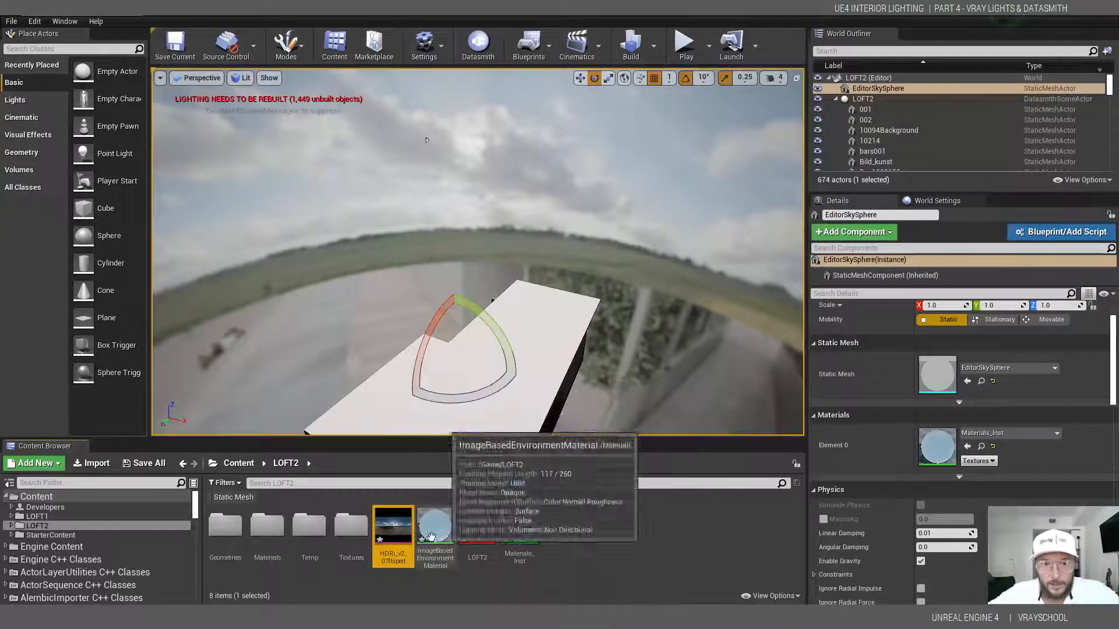
Open the imported flipped texture and the HDRi_v2_07_0_75_Tex used in ImageBasedEnvironmentMaterial, and copy the latter's RGBCurve value.
double_click(394, 529)
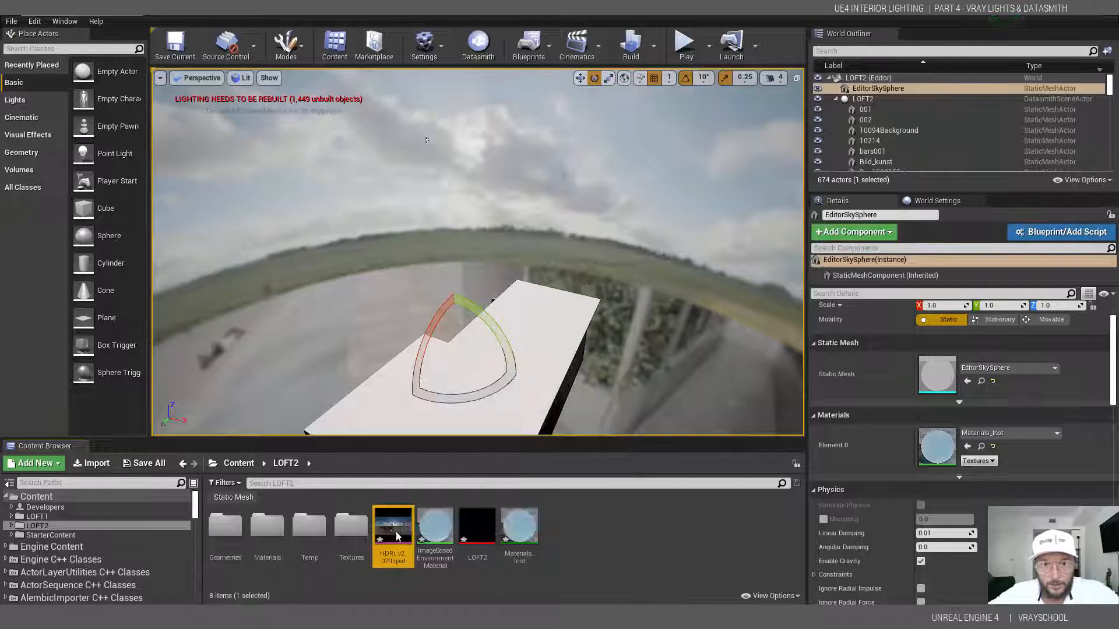
drag(816, 462, 829, 104)
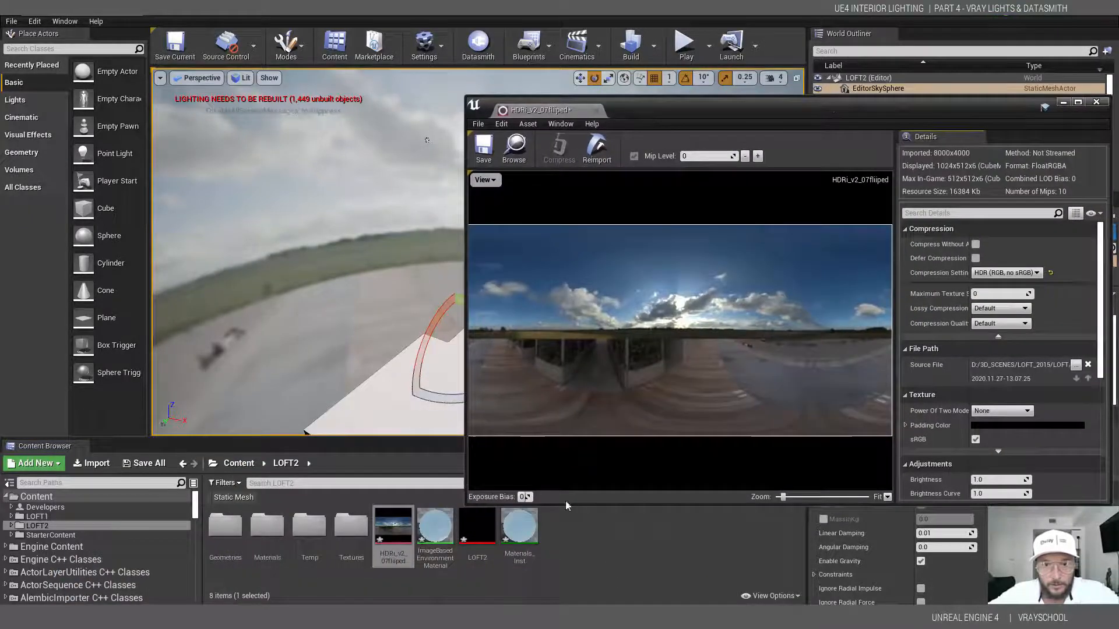
click(439, 534)
double_click(439, 534)
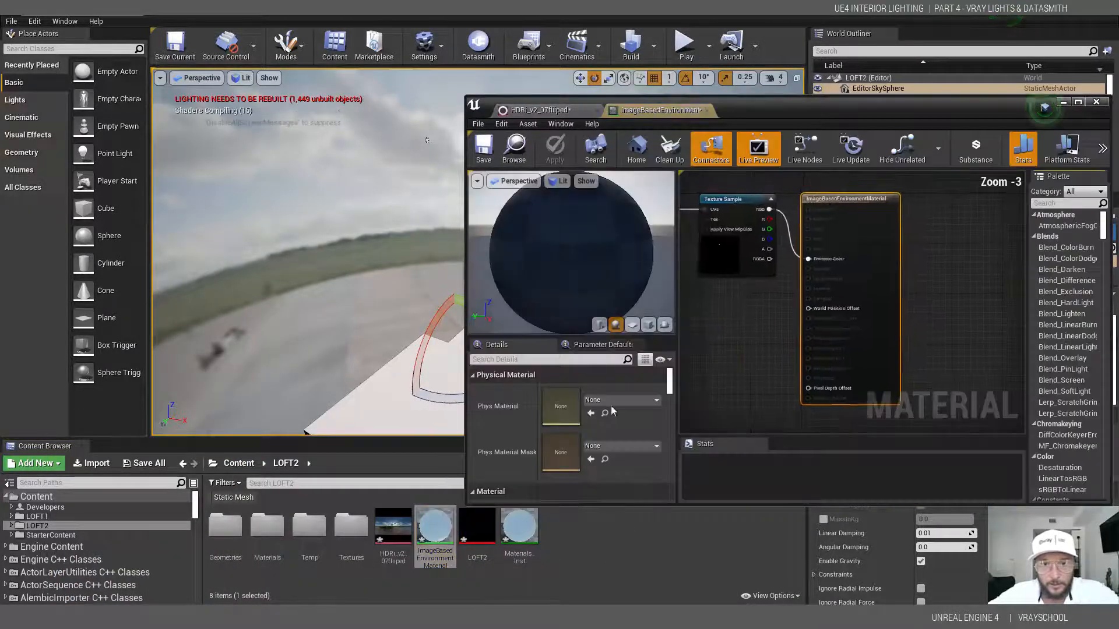
click(721, 244)
double_click(568, 465)
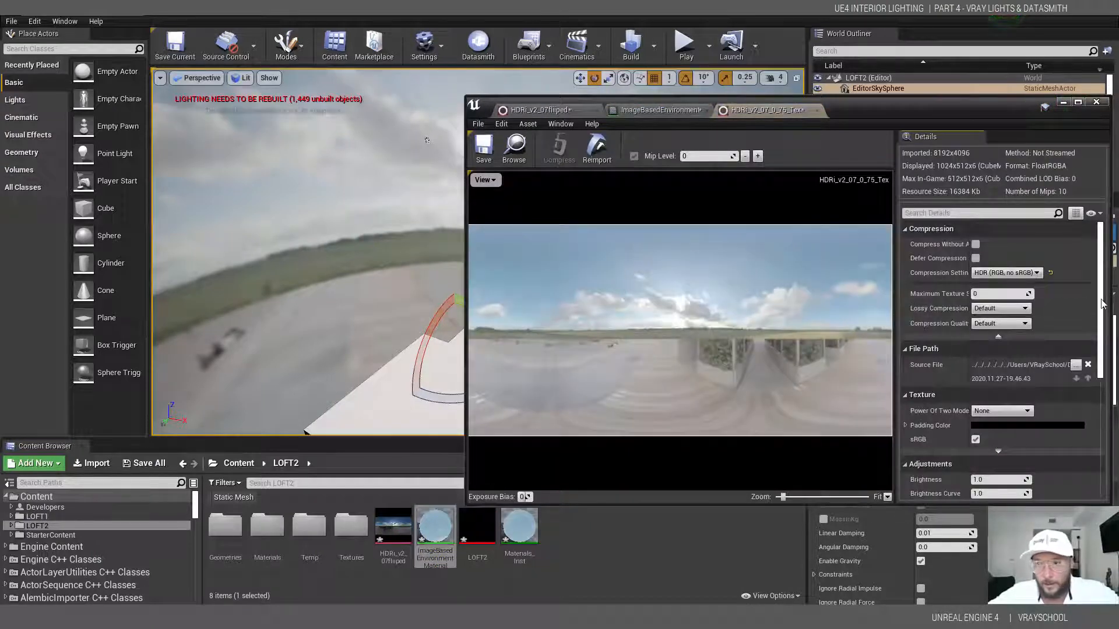
scroll(1043, 325, down, 6)
click(979, 371)
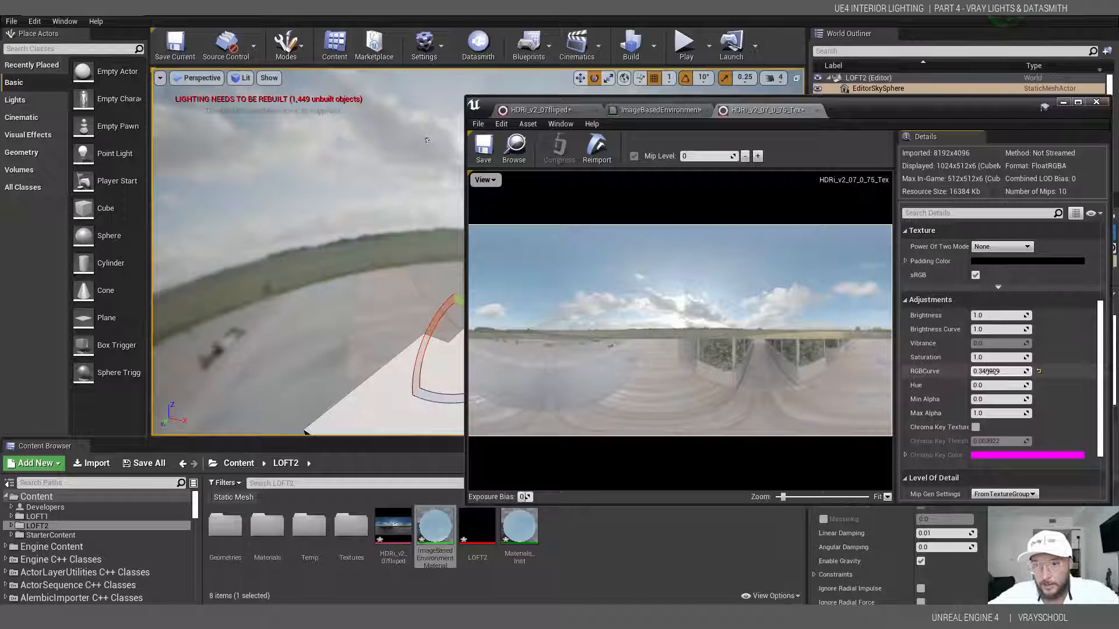
right_click(994, 374)
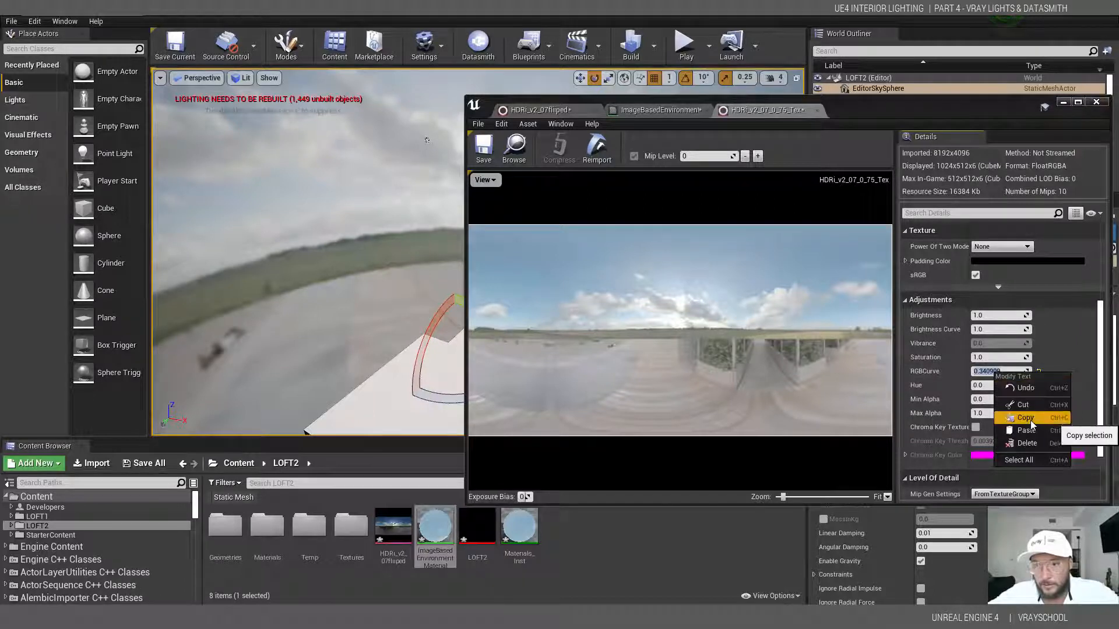
click(1026, 418)
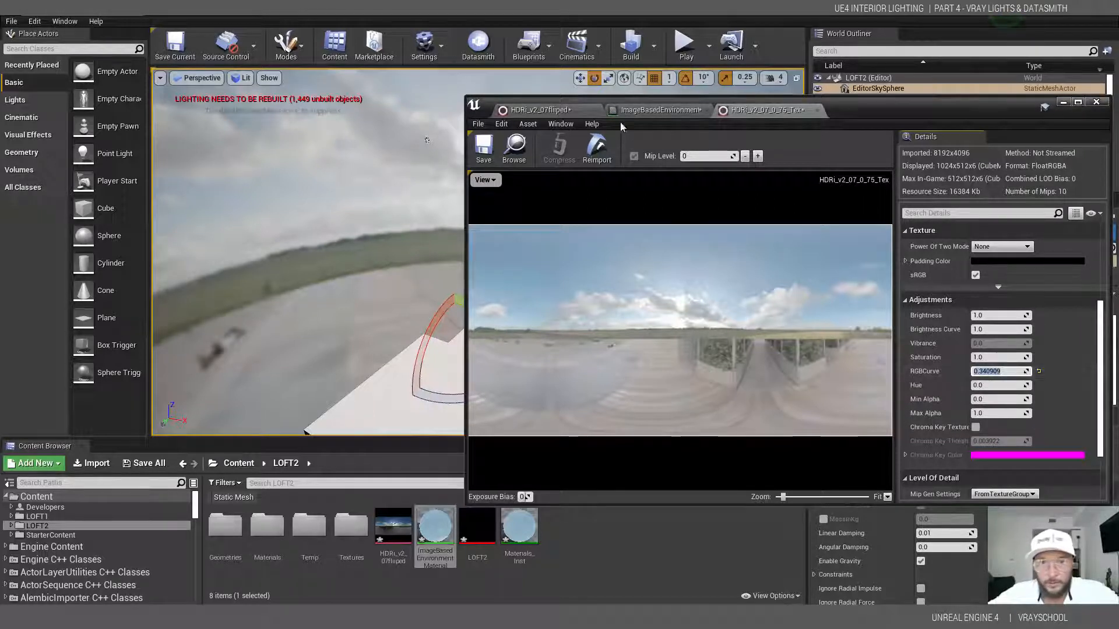
Set the RGBCurve of the HDRi_v2_07fliiped texture to 0.340909 and turn off its sRGB option.
click(561, 109)
scroll(992, 396, down, 2)
scroll(992, 396, down, 2)
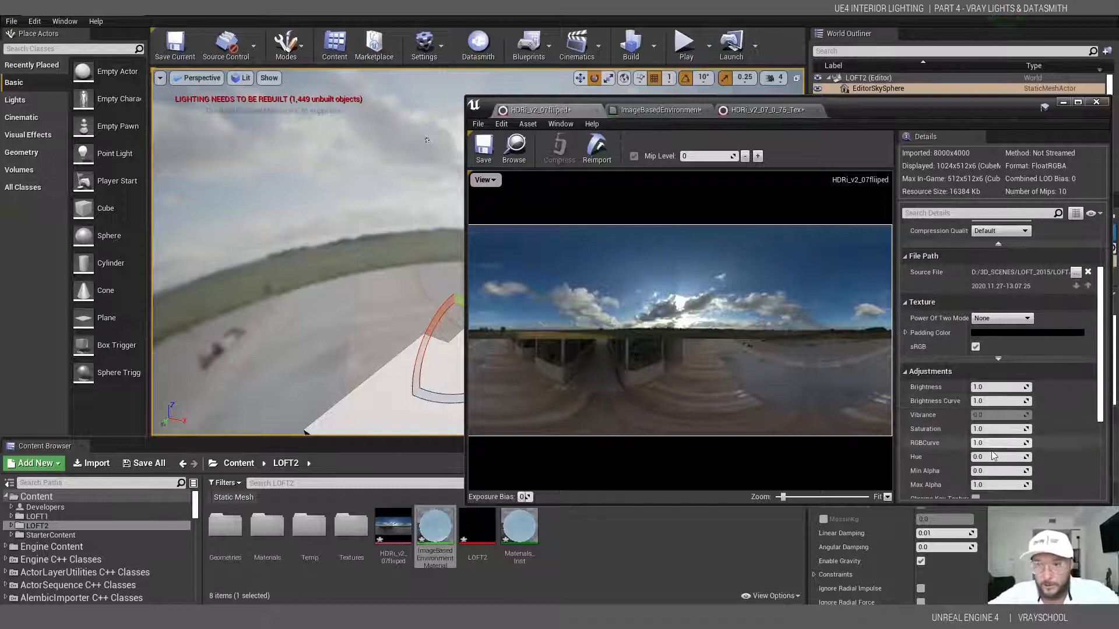
click(980, 443)
key(ctrl+v)
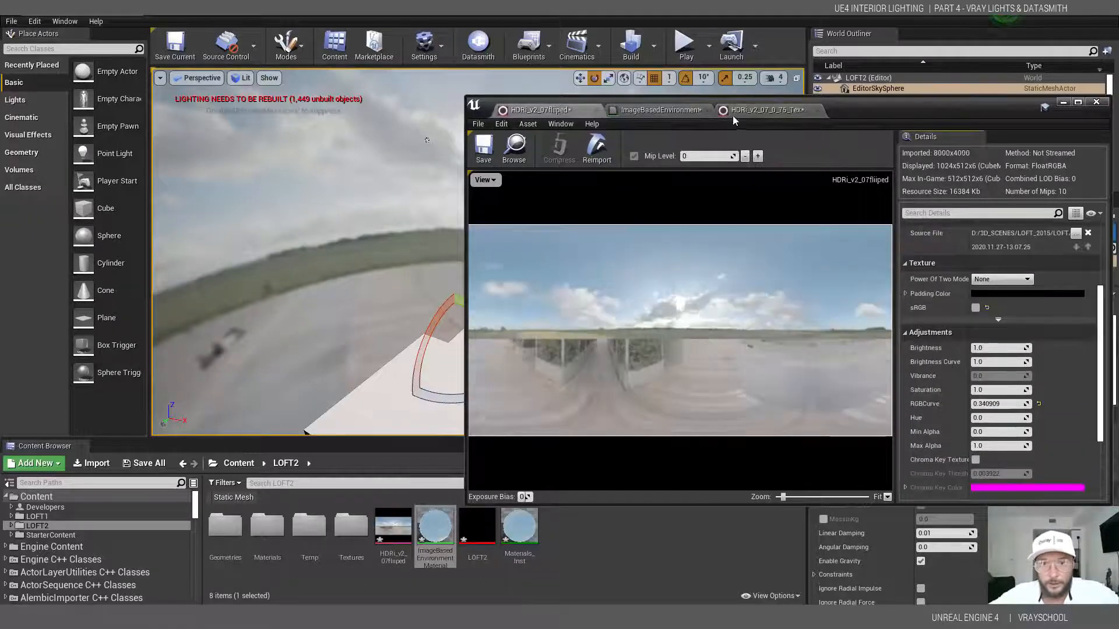
Compare the flipped texture with the original HDRI texture, save the flipped one and close the asset editors.
click(719, 112)
click(542, 111)
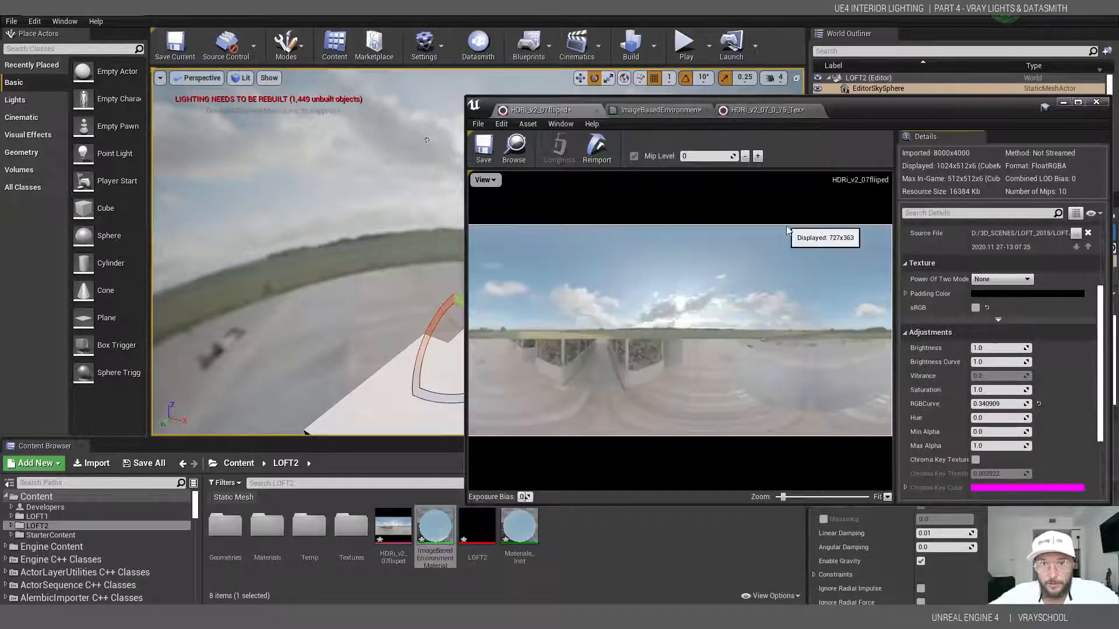
click(494, 154)
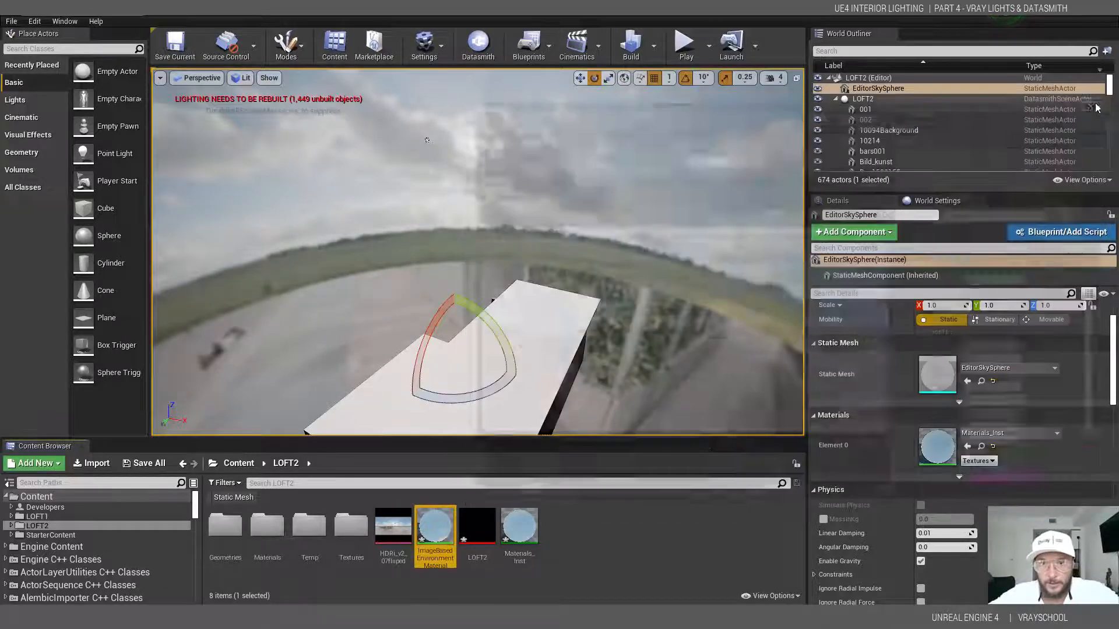
click(1094, 103)
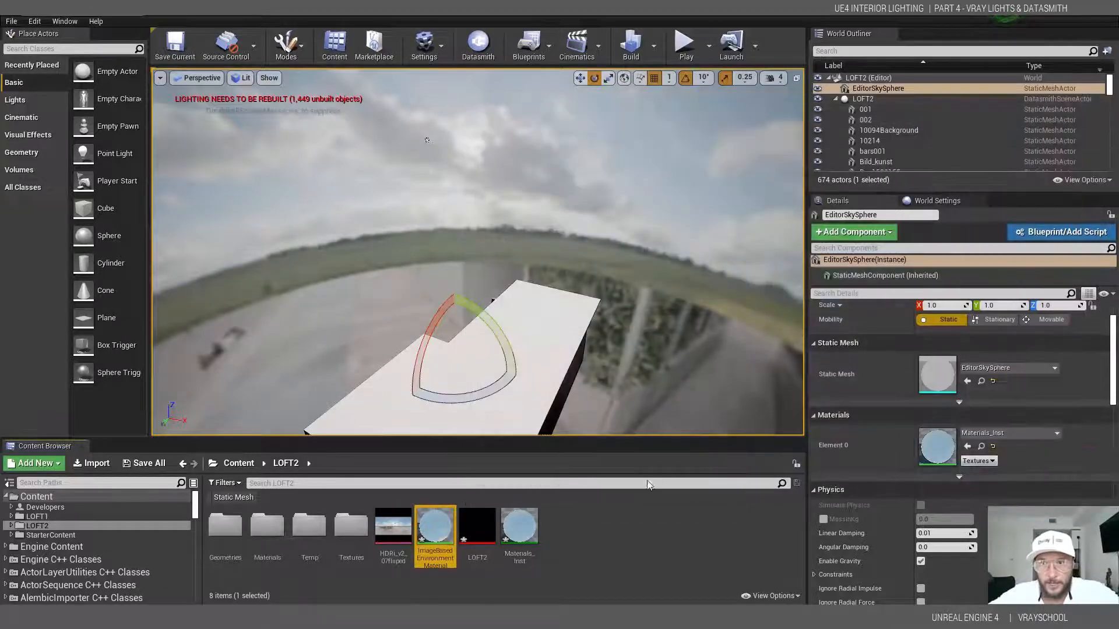
Open the parent material of Materials_Inst, assign HDRi_v2_07fliiped to its Texture Sample node and save the material.
click(395, 532)
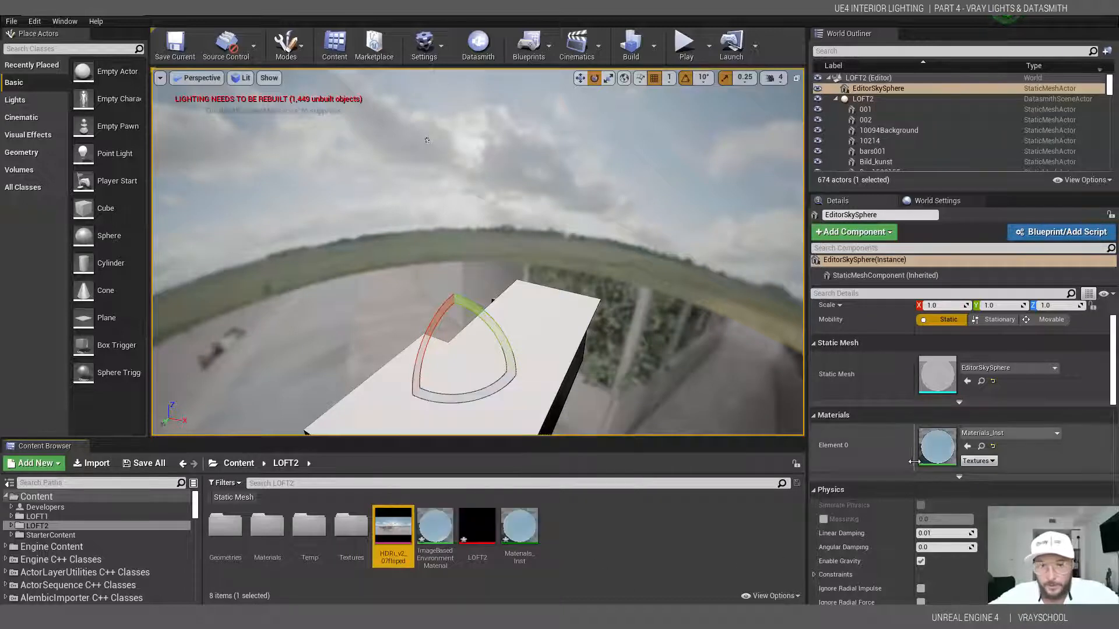
double_click(517, 534)
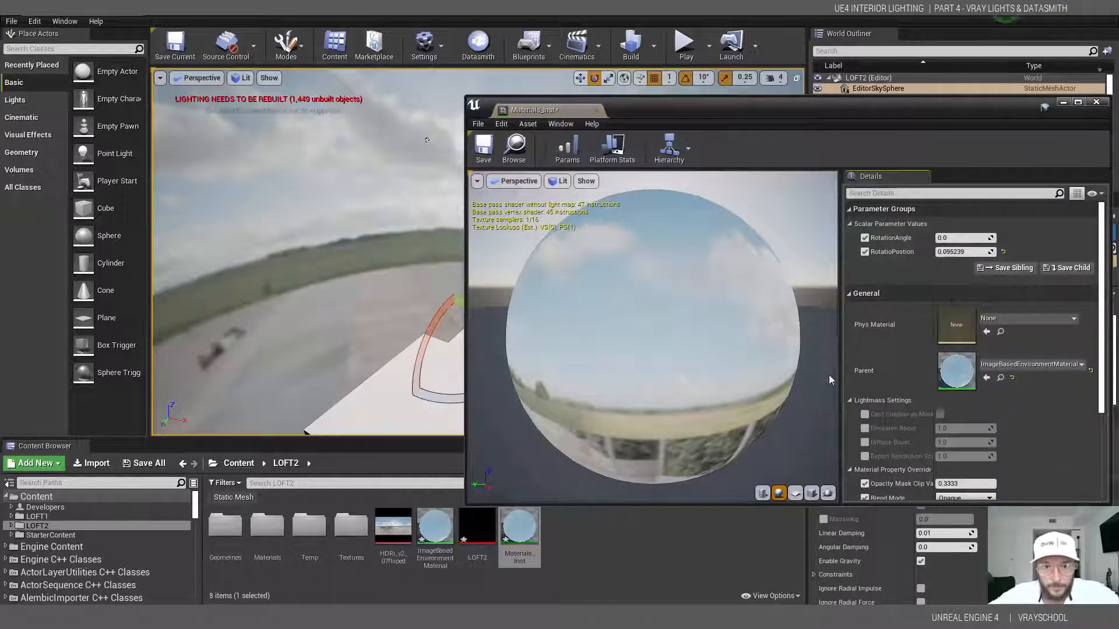
double_click(956, 371)
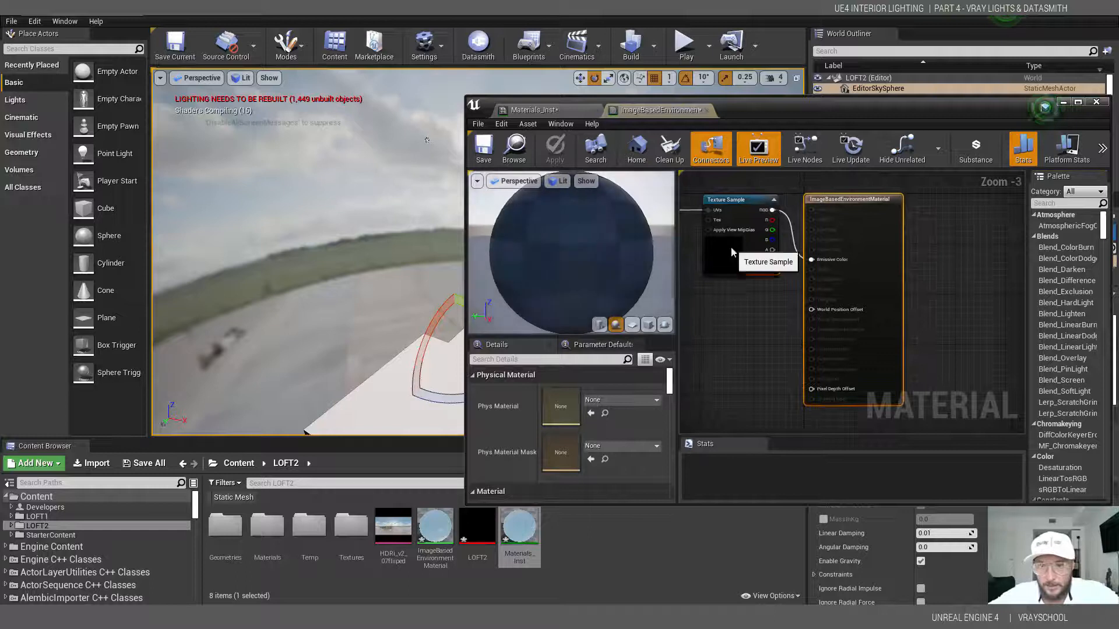
click(731, 252)
scroll(568, 431, down, 3)
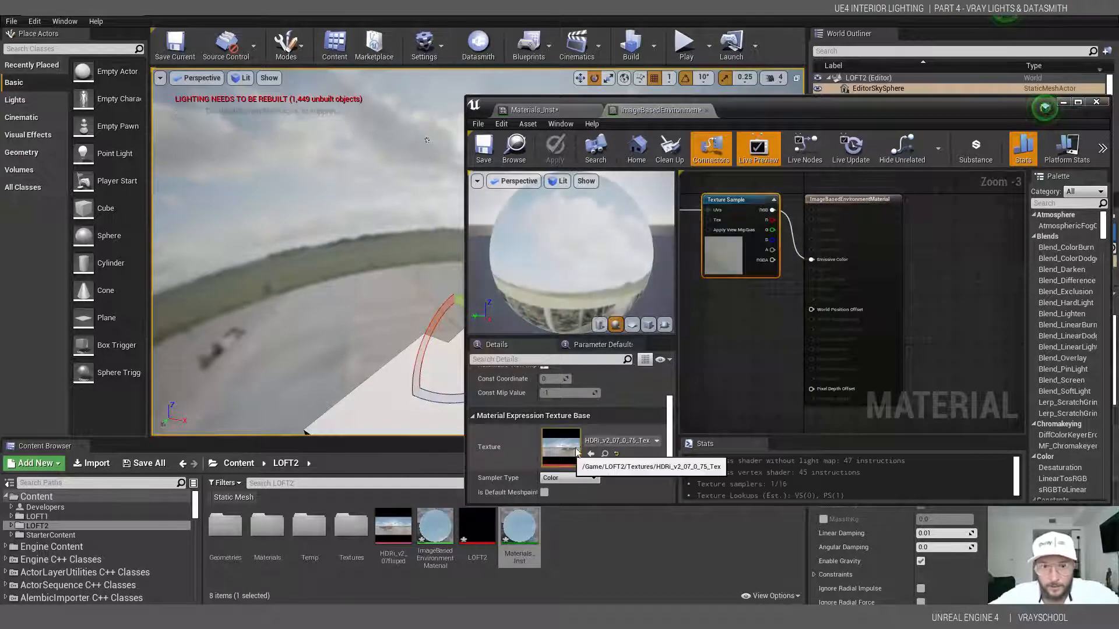
click(628, 441)
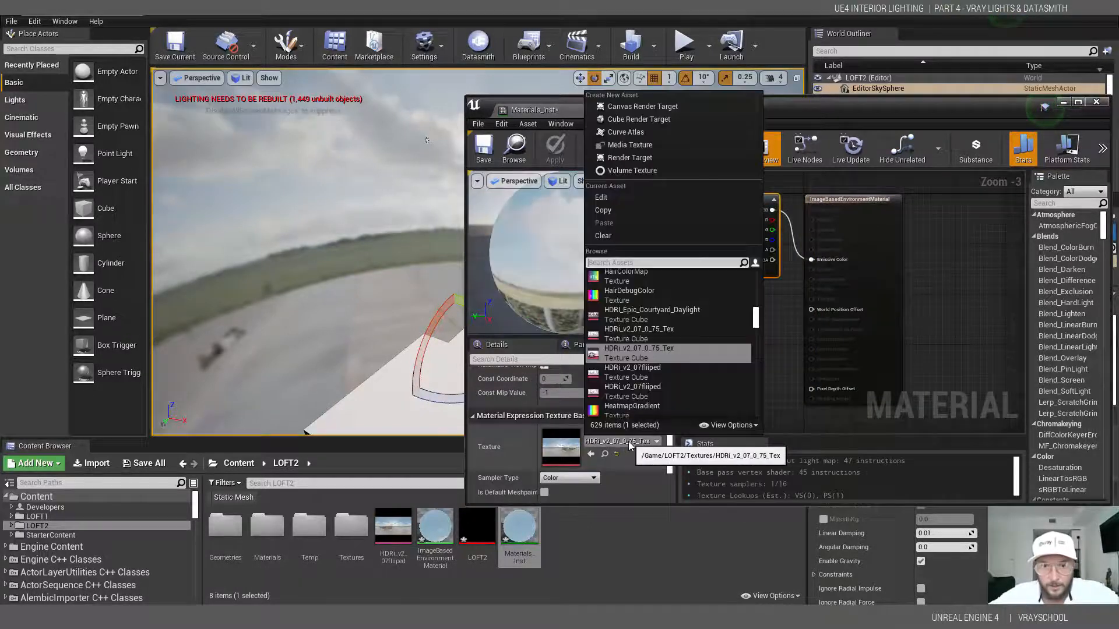
click(632, 387)
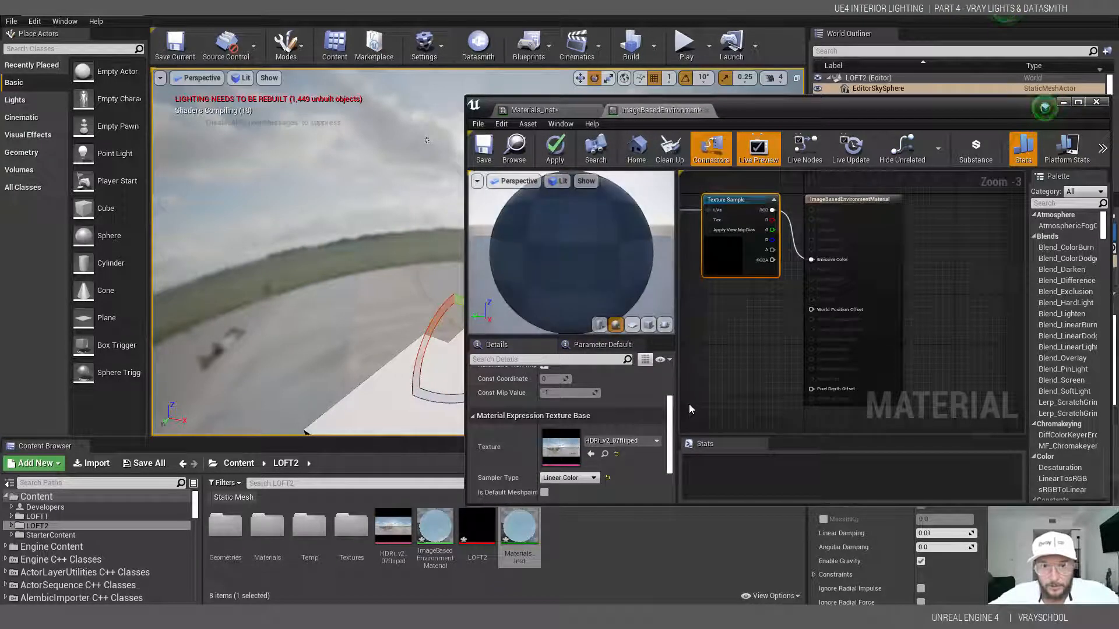
click(488, 151)
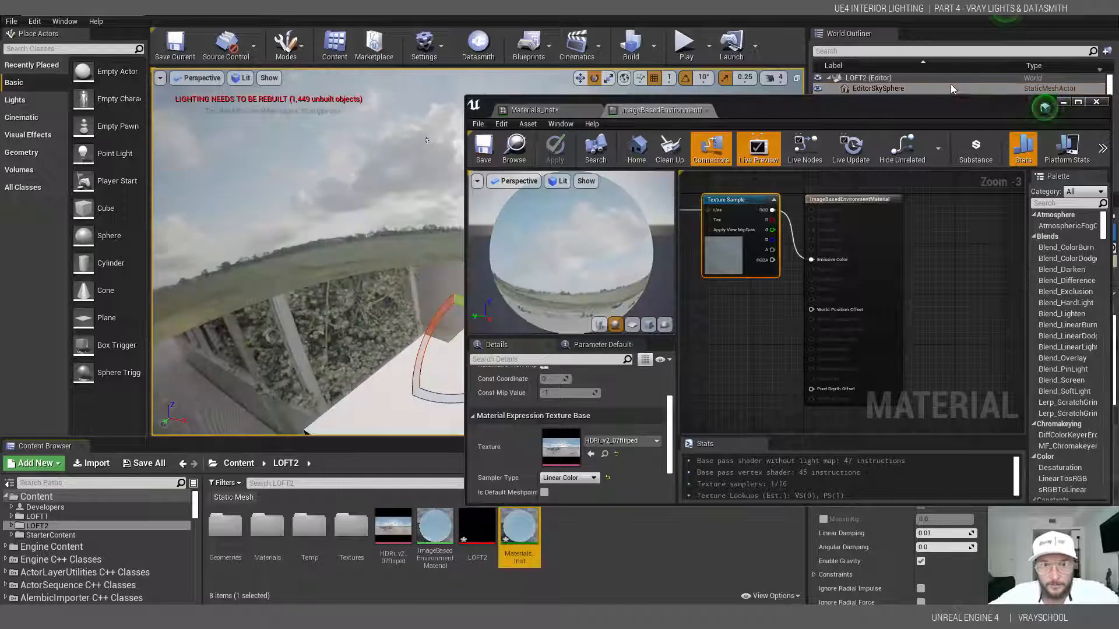
Examine the new sky behind the building and the compression, texture and adjustment settings of HDRi_v2_07fliiped.
click(1063, 103)
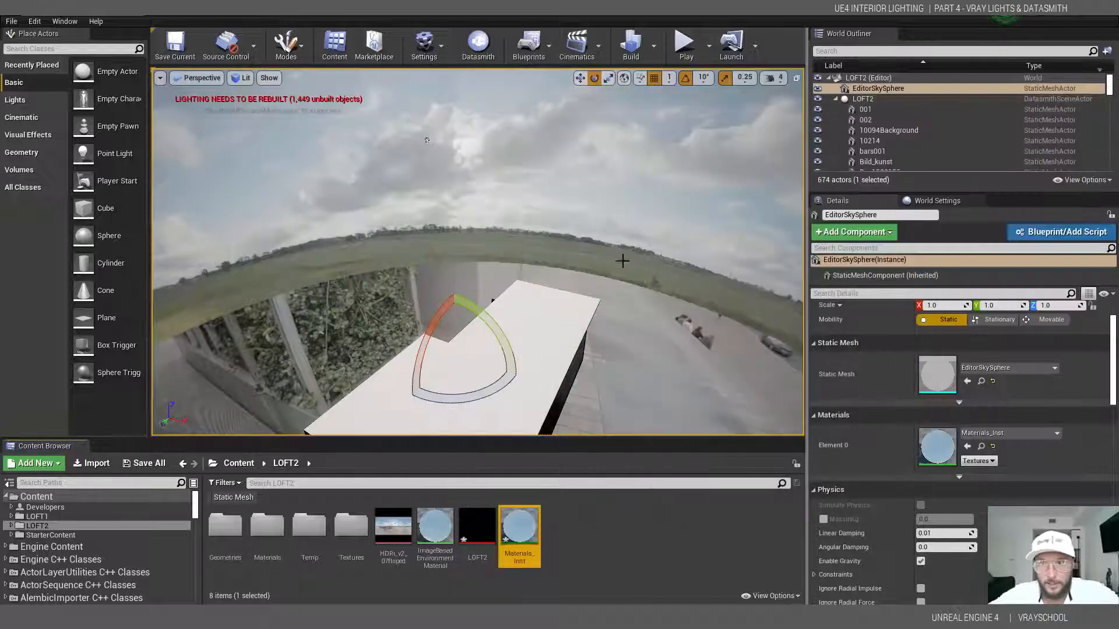
alt+drag(548, 284, 606, 233)
double_click(395, 523)
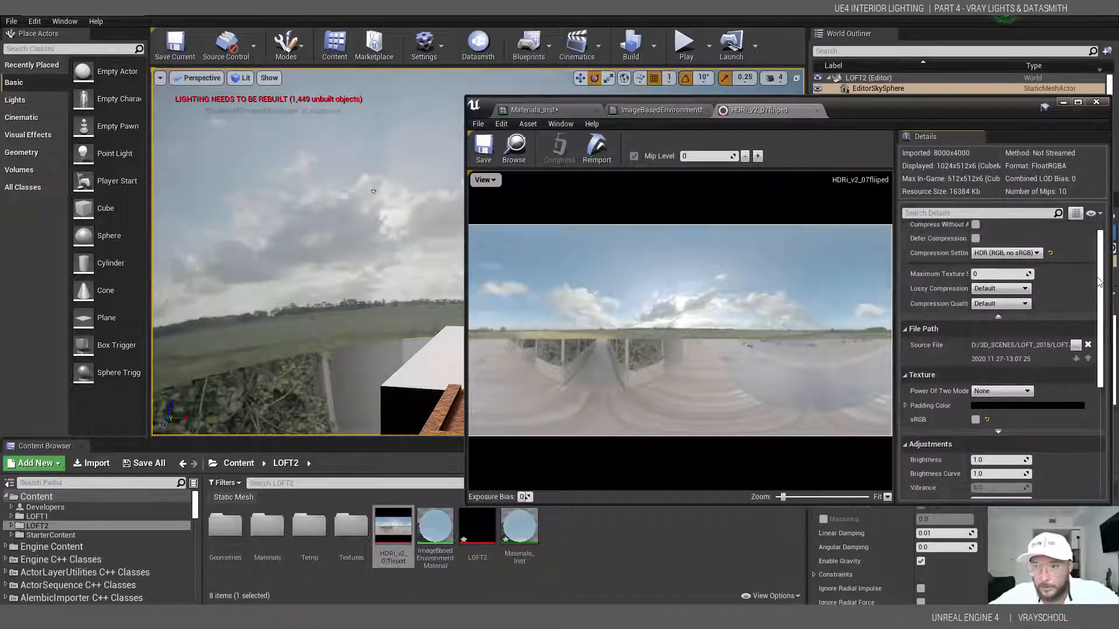
drag(1098, 278, 1098, 327)
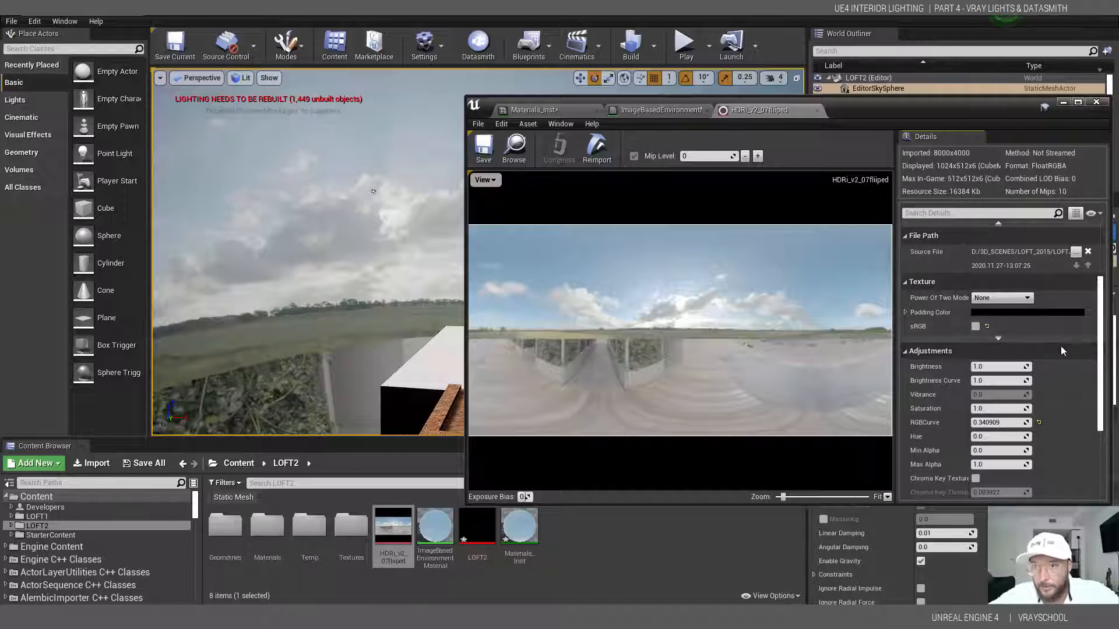
drag(1100, 361, 1098, 344)
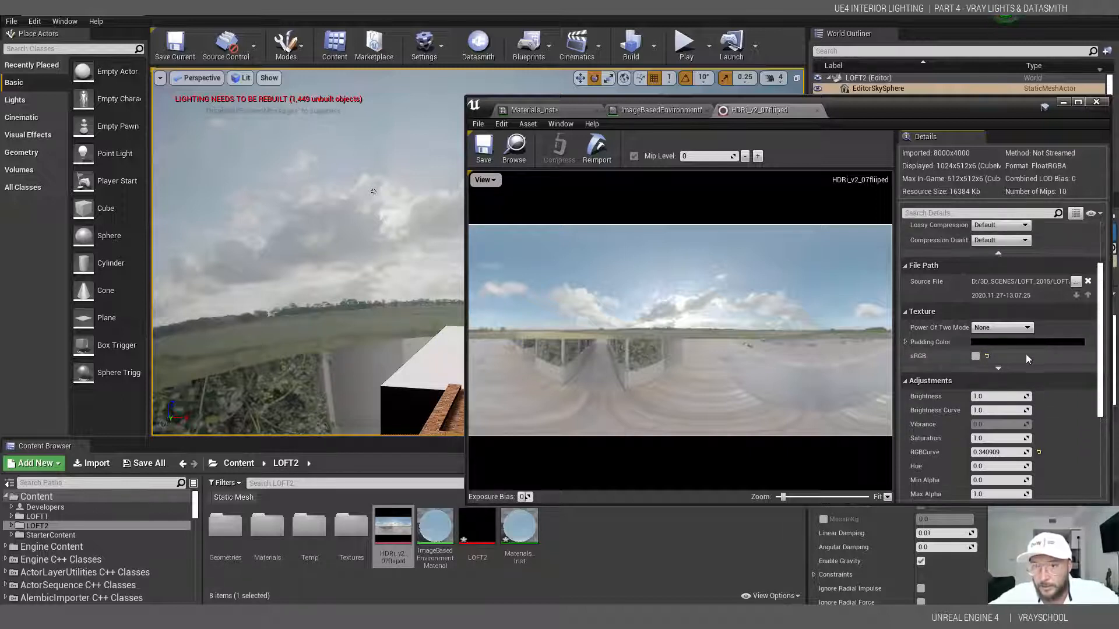
scroll(993, 253, down, 3)
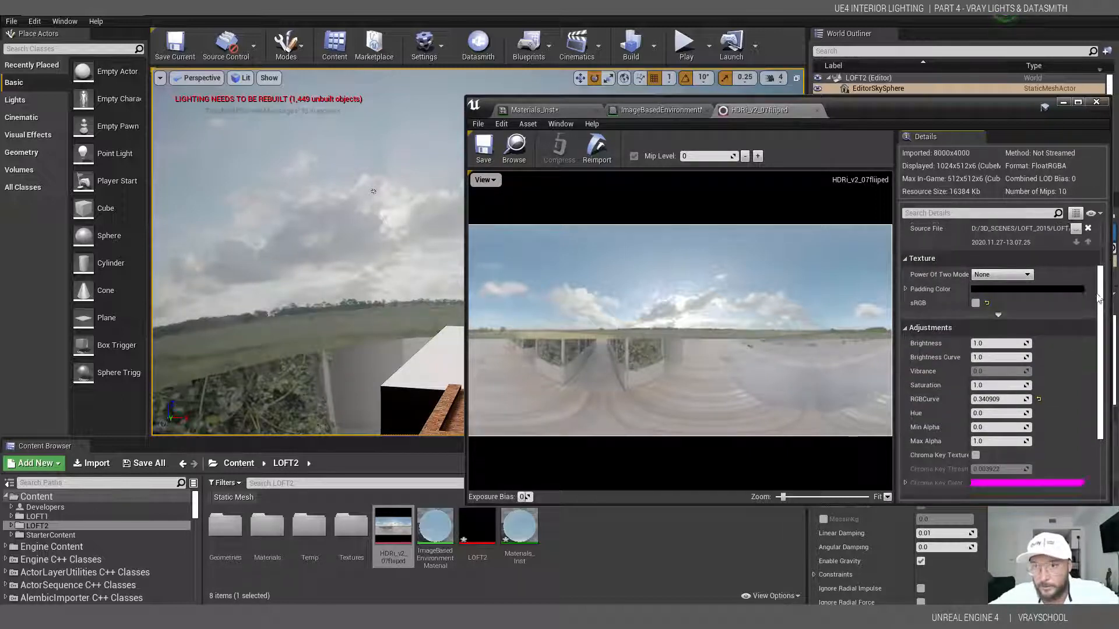
scroll(1014, 275, up, 5)
scroll(1009, 284, up, 3)
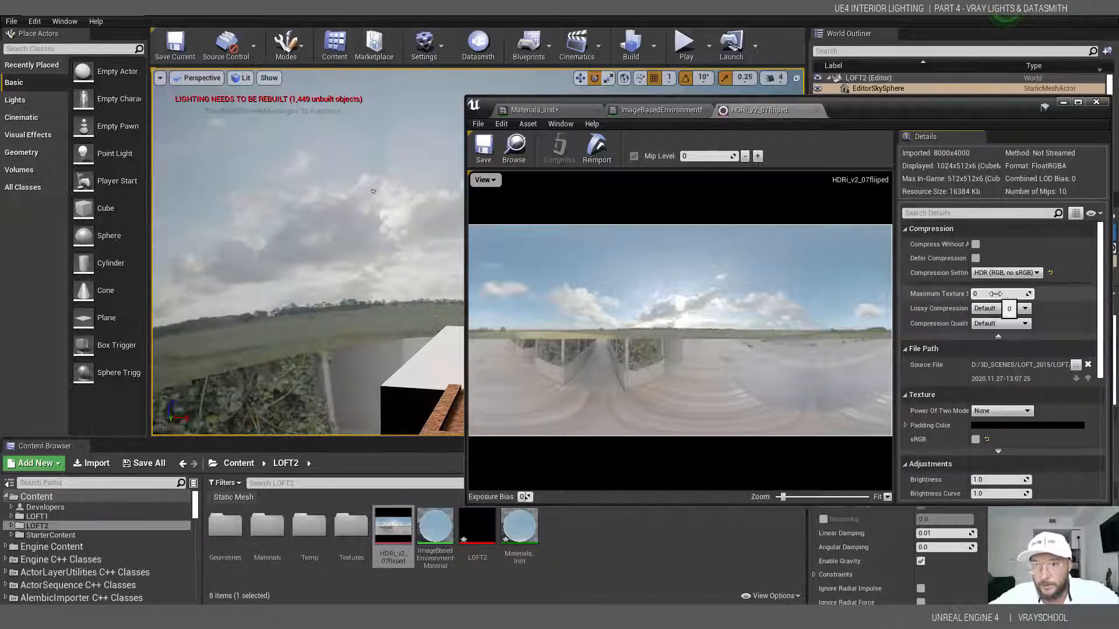
Close the texture editor, examine the flipped sky around the building and undo the accidental duplicate of EditorSkySphere.
click(1095, 102)
alt+drag(601, 322, 554, 311)
alt+drag(430, 207, 443, 251)
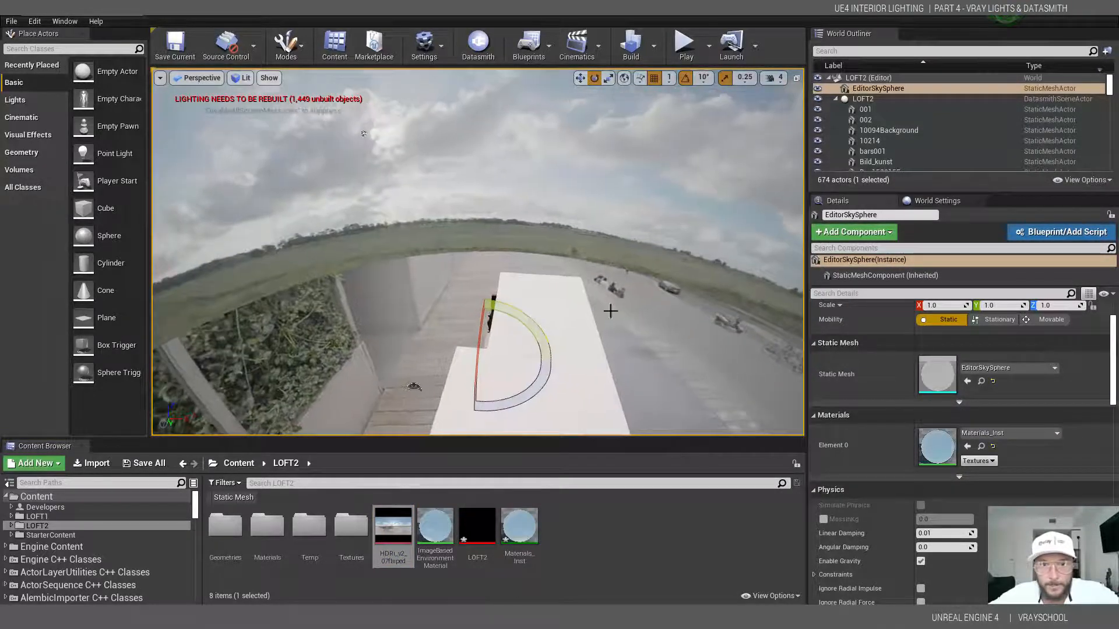
alt+drag(536, 321, 550, 332)
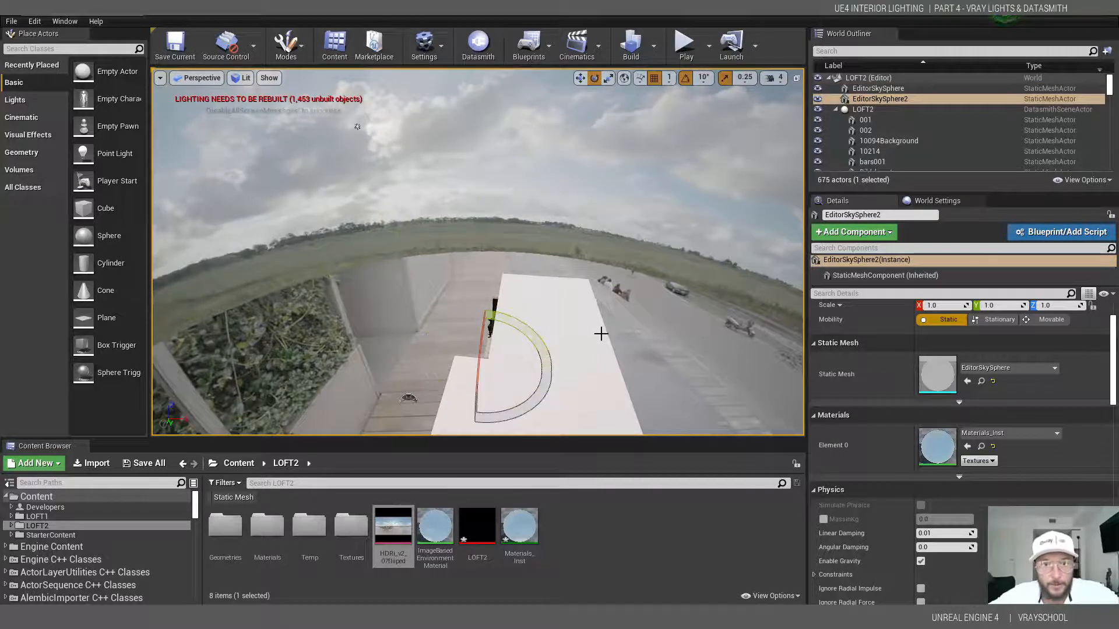
key(ctrl+z)
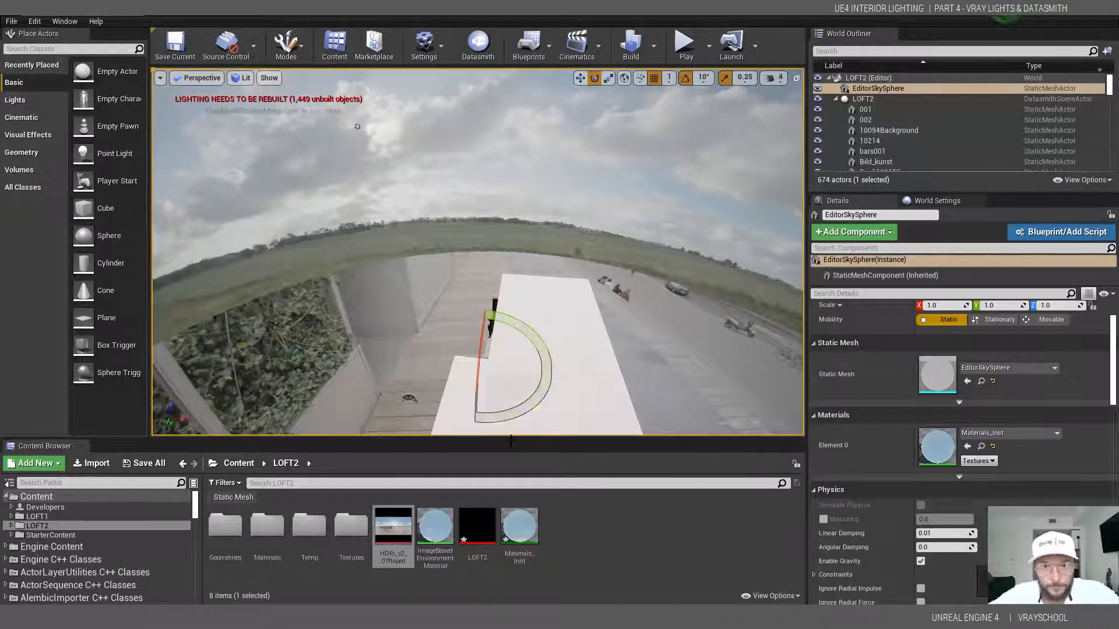
Open the HDRi_v2_07fliiped texture, review its compression, adjustment and Mip Gen settings, and close the texture editor.
double_click(392, 527)
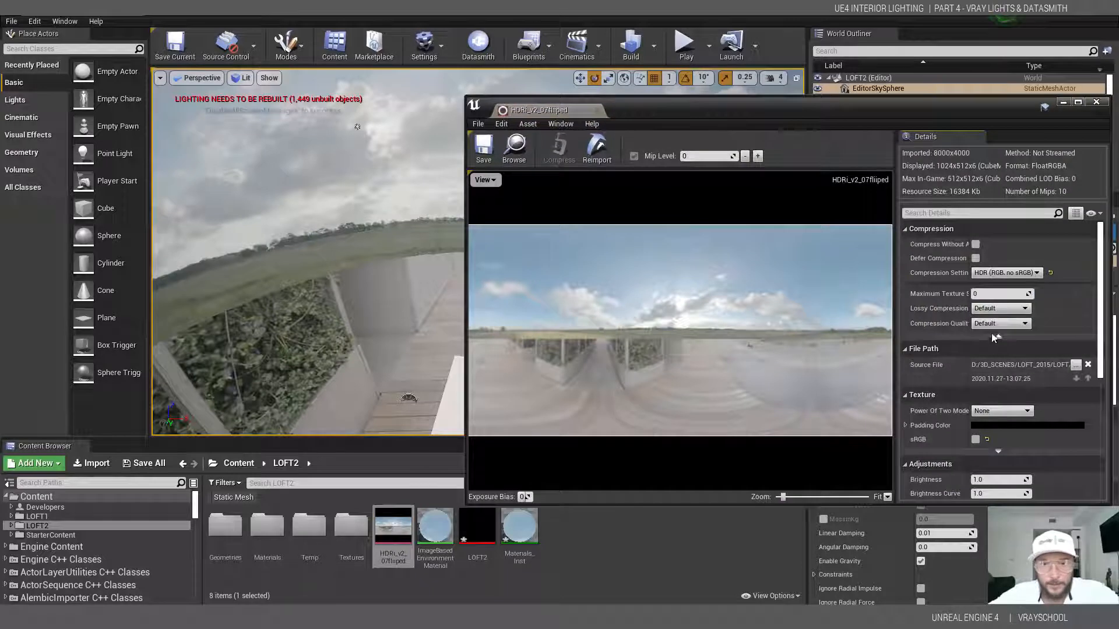
click(997, 338)
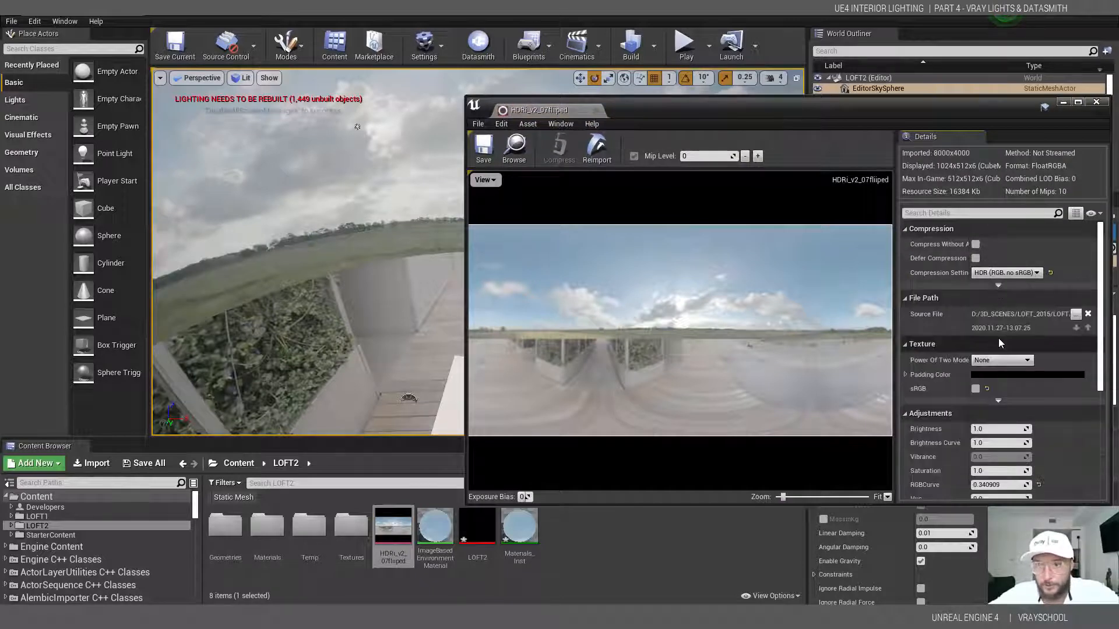
click(1000, 285)
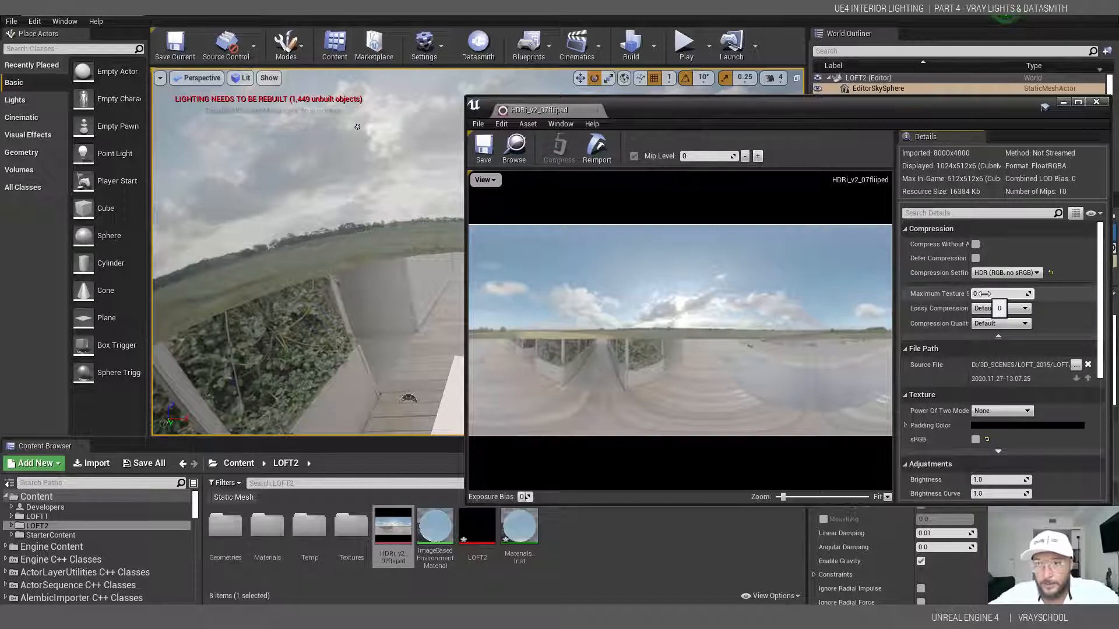
drag(1101, 364, 1099, 503)
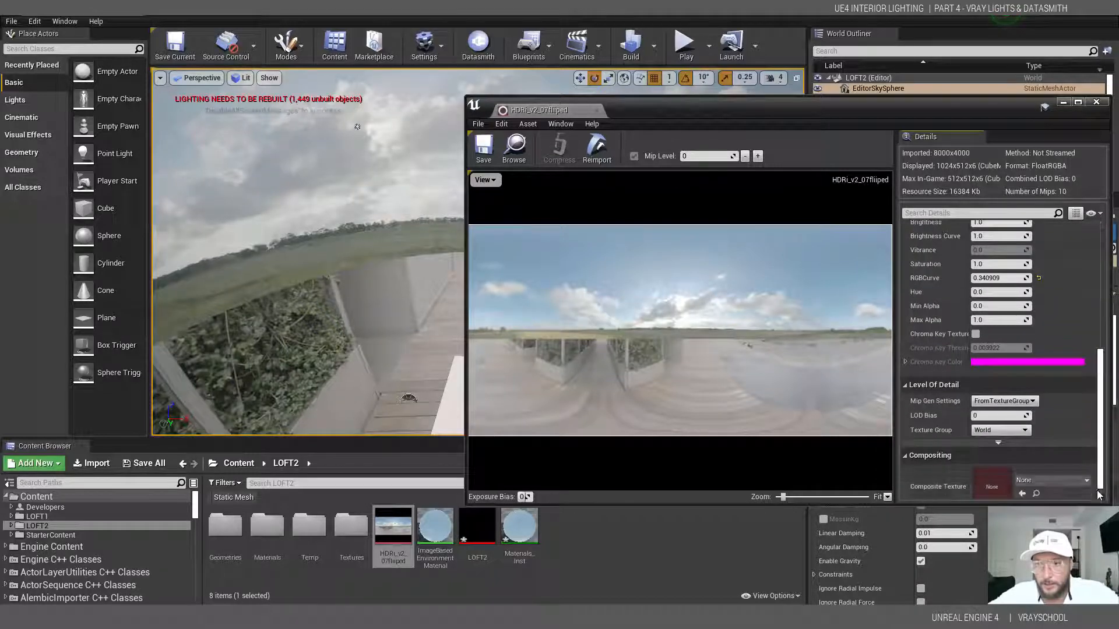
click(1033, 402)
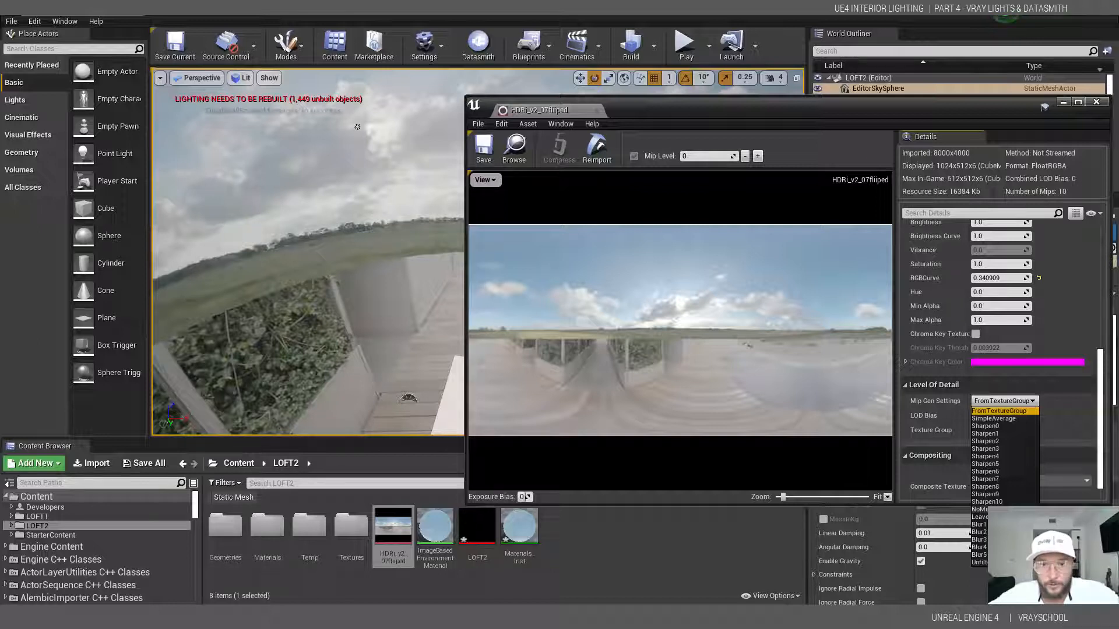
click(1096, 101)
Find the Post Process Volume actor with the search term "post" and place one outside, beside the building's glazed front.
alt+drag(553, 216, 699, 152)
alt+drag(555, 266, 756, 282)
middle_drag(360, 202, 420, 282)
scroll(341, 162, up, 3)
scroll(420, 282, up, 5)
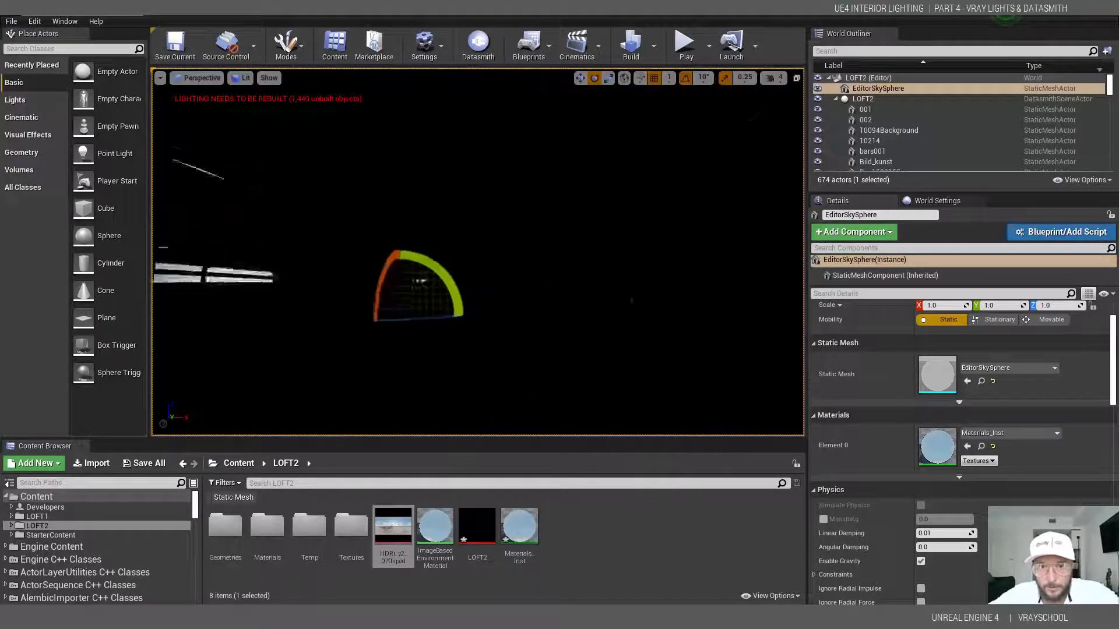
middle_drag(489, 222, 505, 367)
scroll(478, 251, down, 2)
drag(478, 252, 568, 350)
right_drag(477, 251, 548, 262)
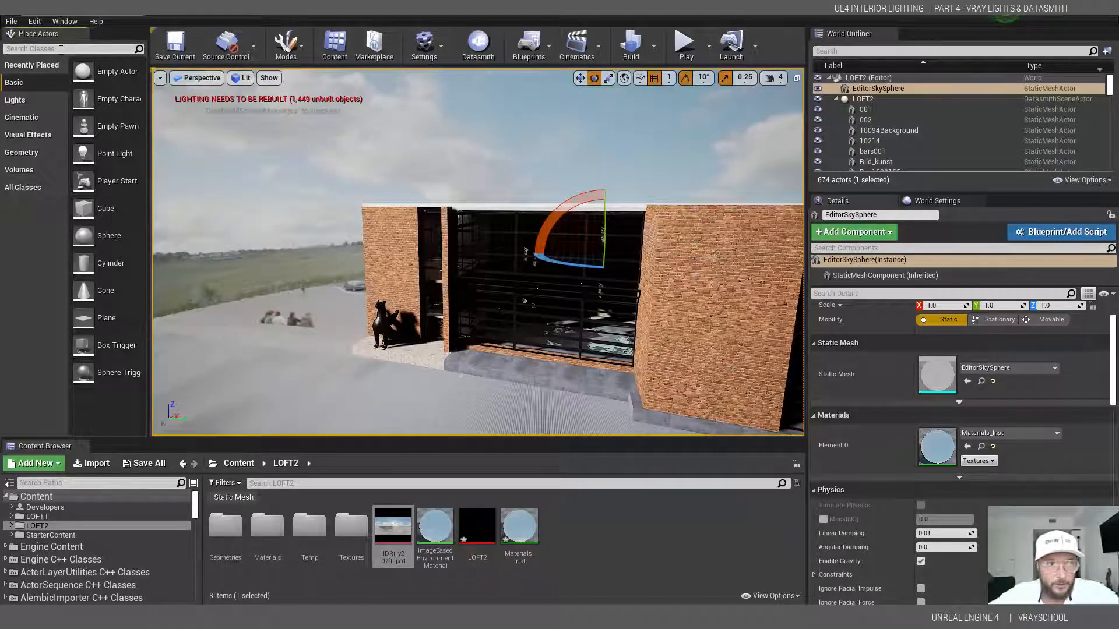
text(post)
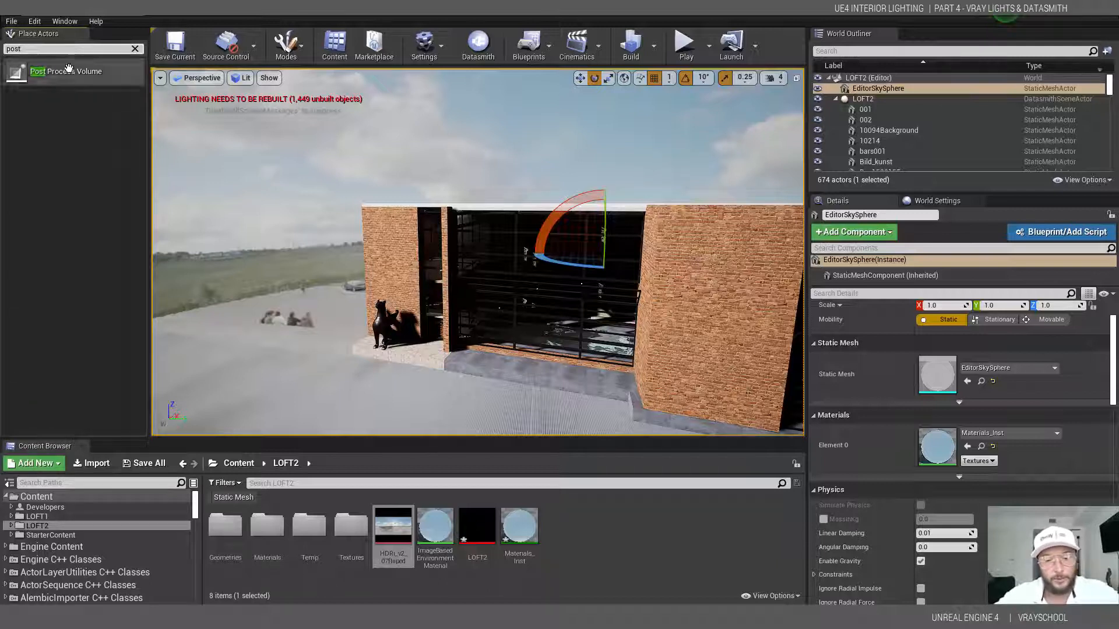
drag(66, 71, 287, 303)
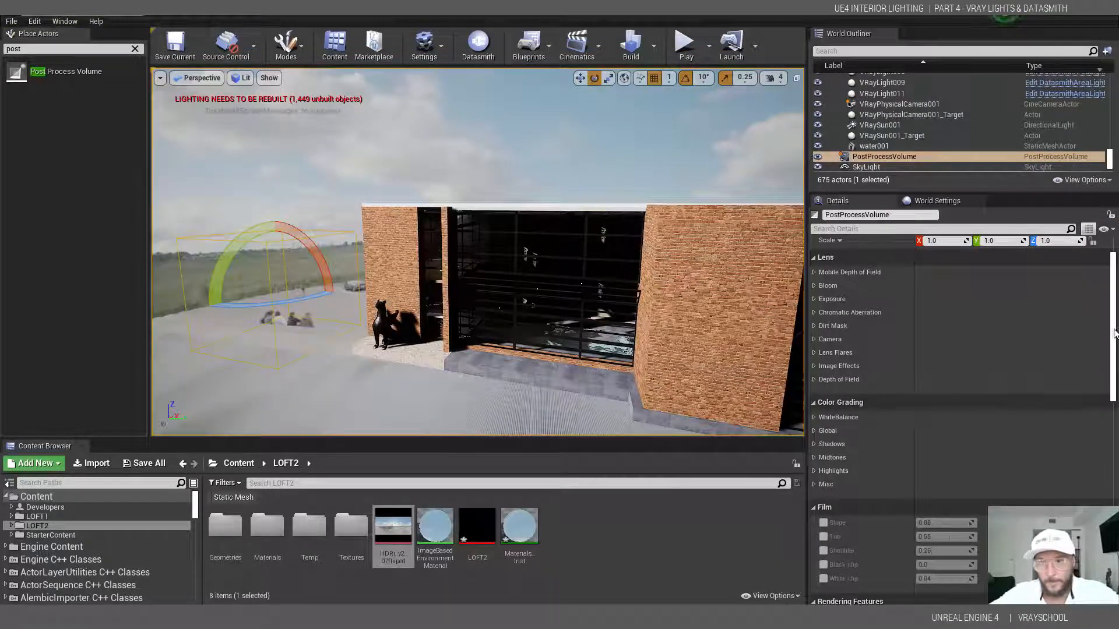
Enable the volume's exposure overrides with Exposure Compensation 0.0, Min EV100 1.0 and Max EV100 1.0.
scroll(1112, 300, up, 2)
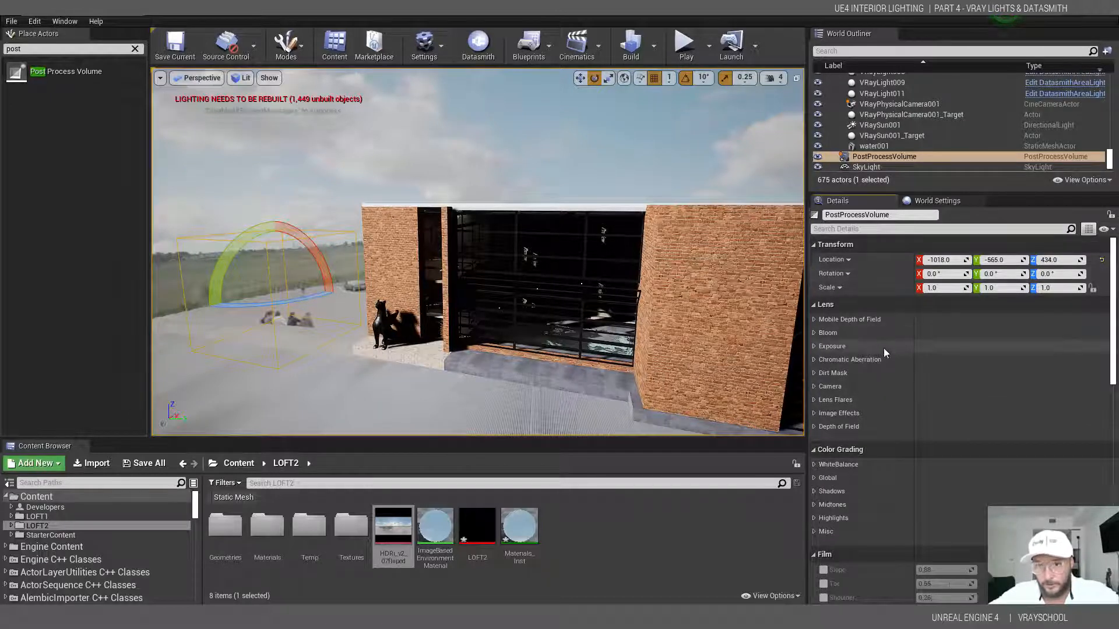
click(814, 347)
click(829, 375)
text(0.0)
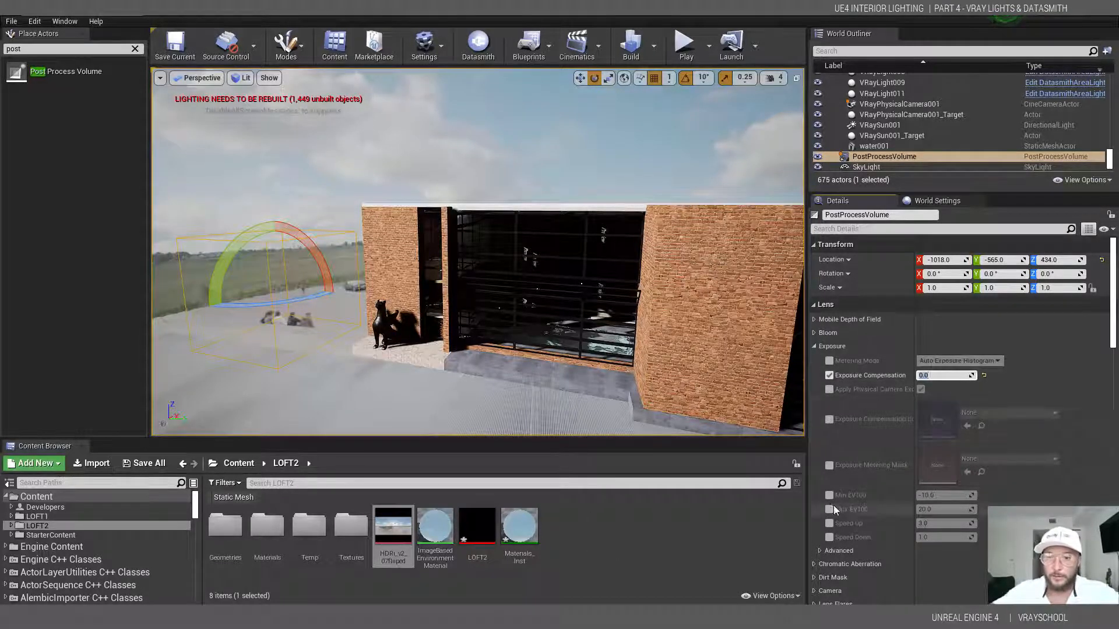
click(829, 496)
click(829, 509)
click(943, 496)
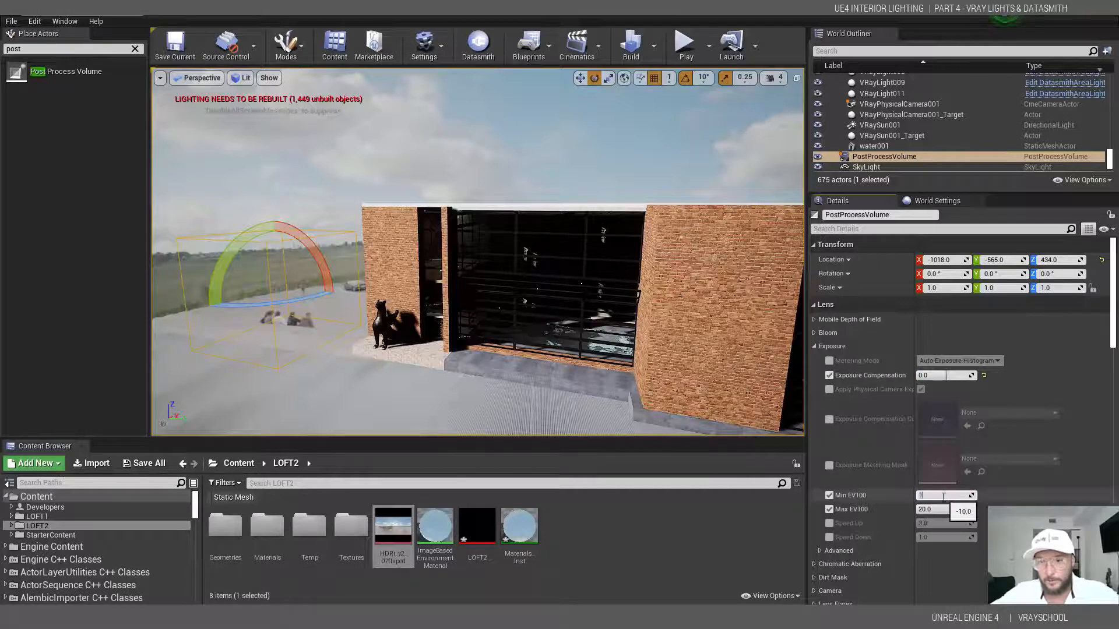
click(934, 509)
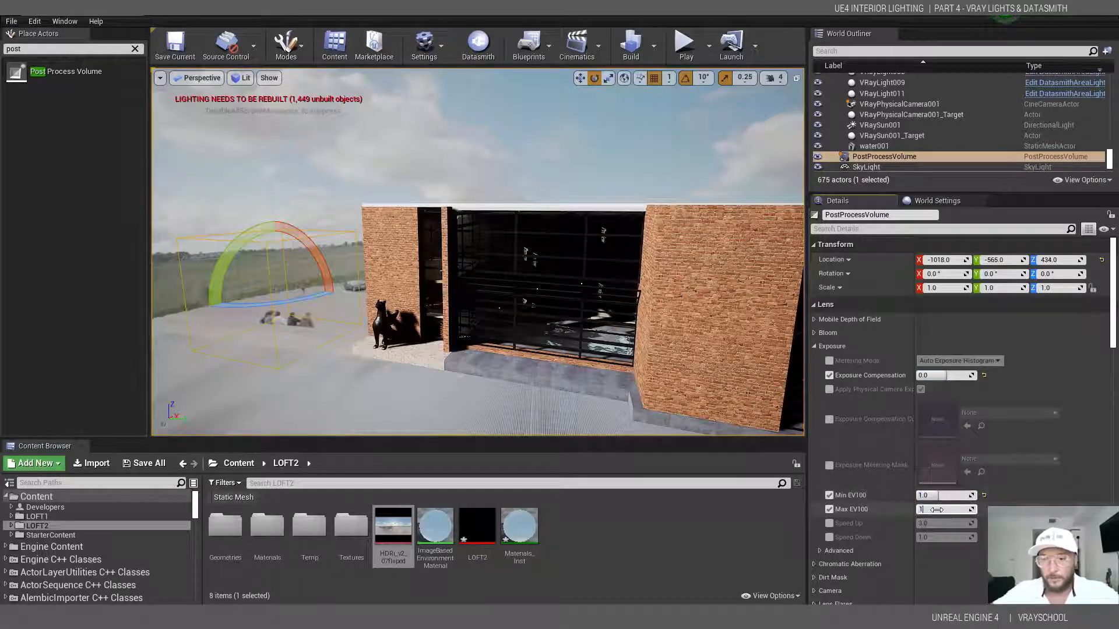
Enable the volume's film overrides and set Slope to 0.6, Toe to 0.5 and Shoulder to 0.2.
drag(1113, 331, 1114, 448)
click(823, 344)
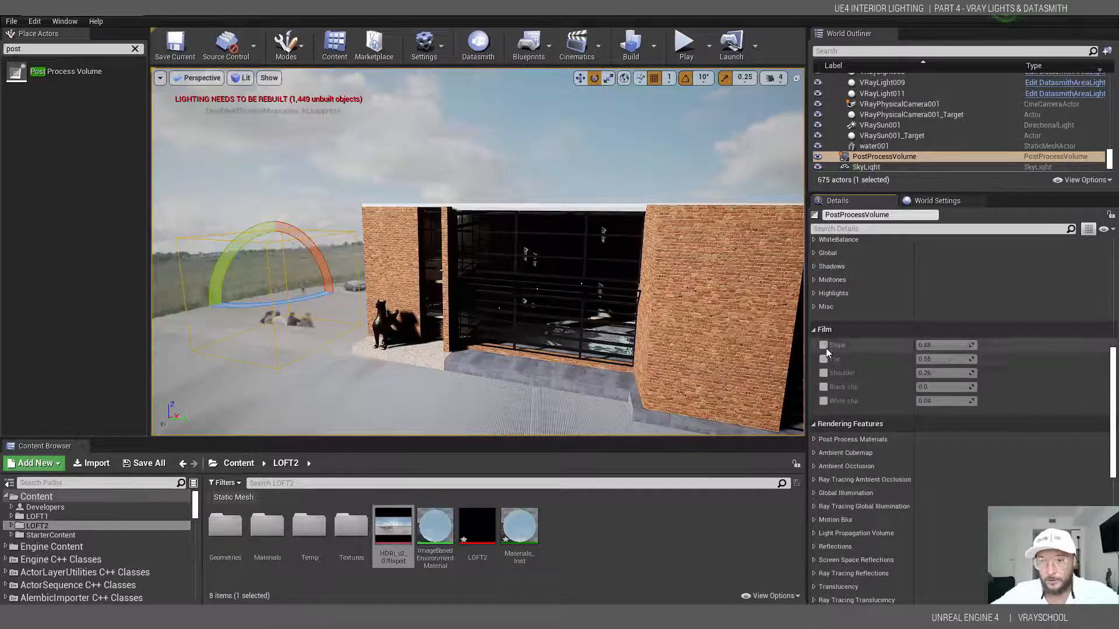
click(823, 359)
click(823, 373)
click(926, 345)
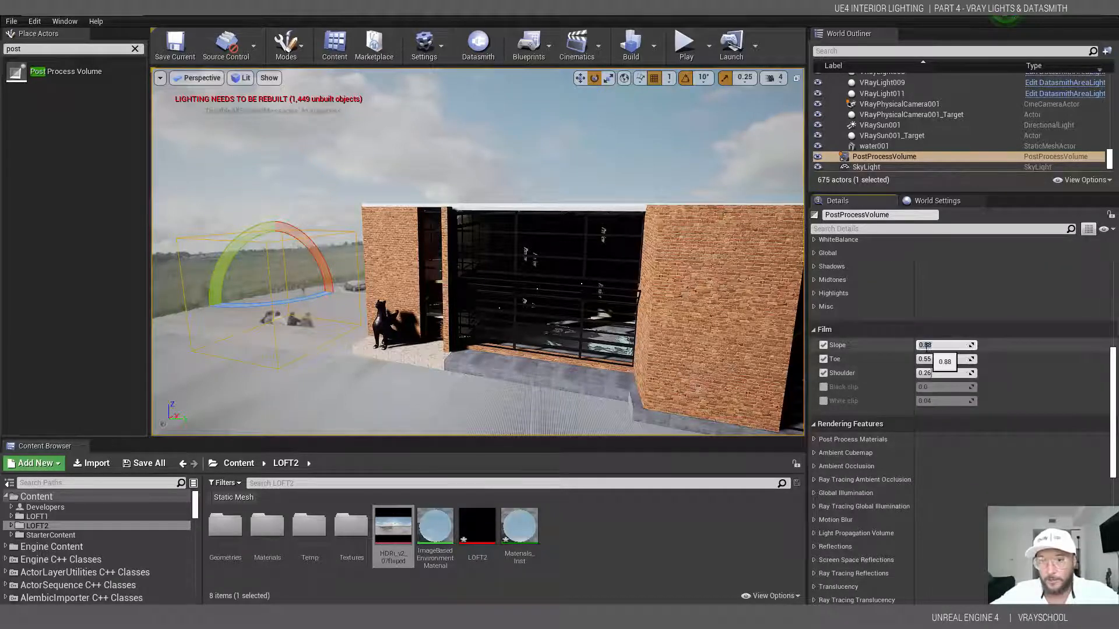
click(943, 359)
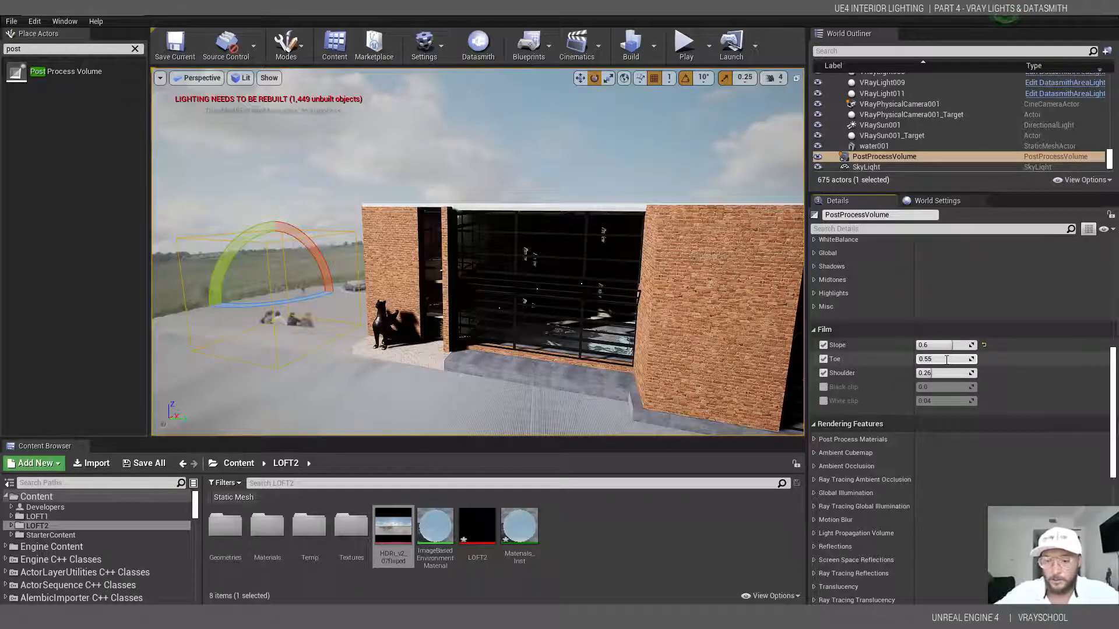
click(946, 359)
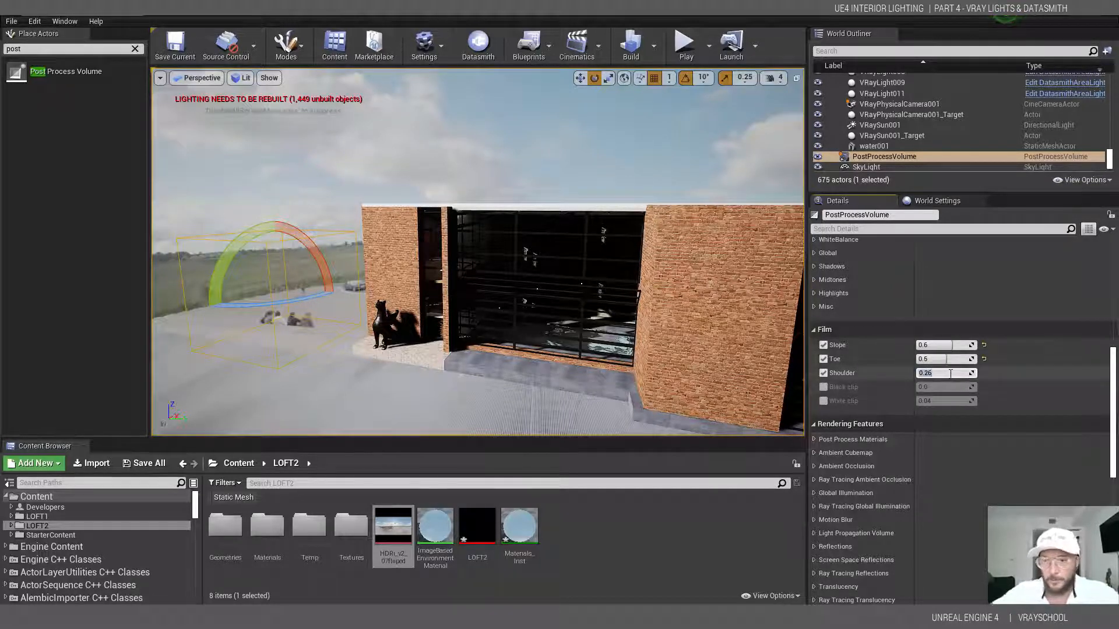
click(951, 374)
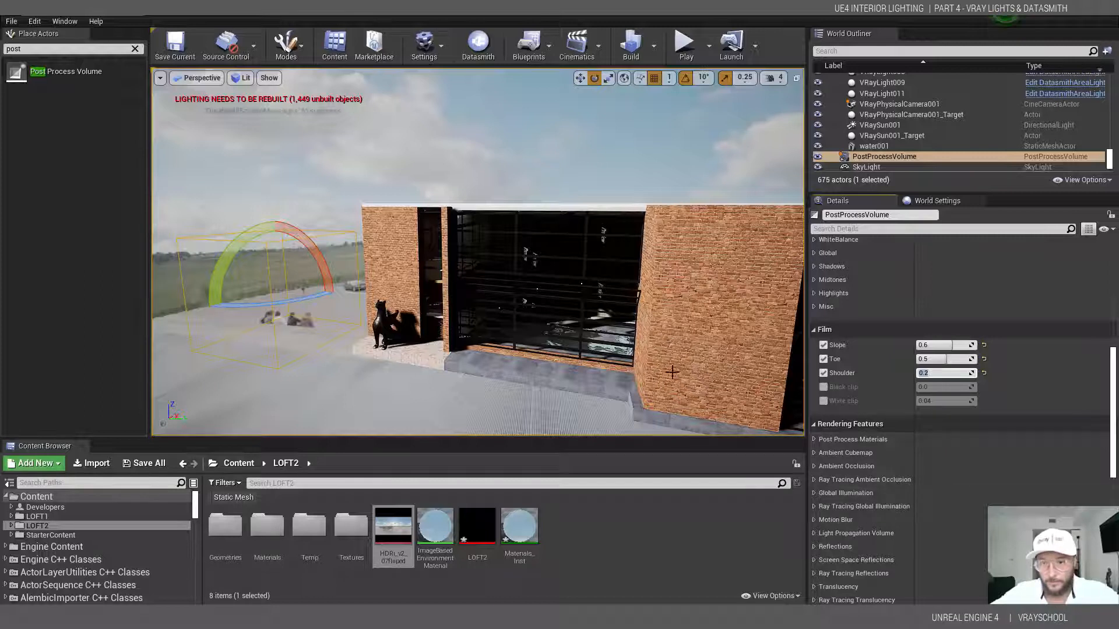
Override the volume's ambient occlusion with Intensity 0.1 and Radius 15.0, and enable Infinite Extent (Unbound).
scroll(968, 436, down, 5)
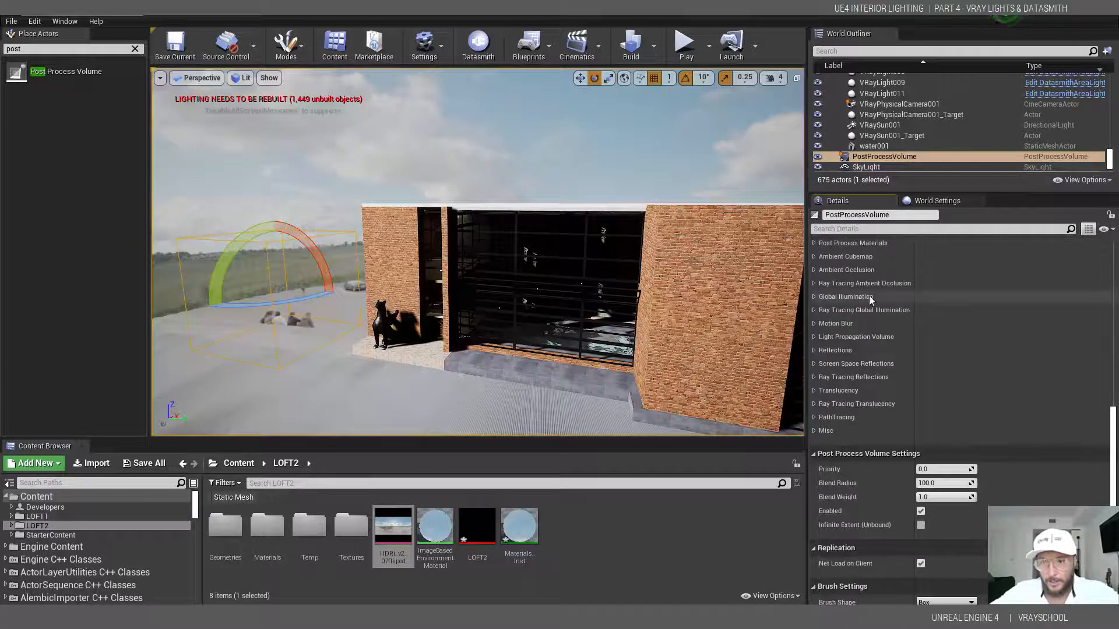
click(813, 270)
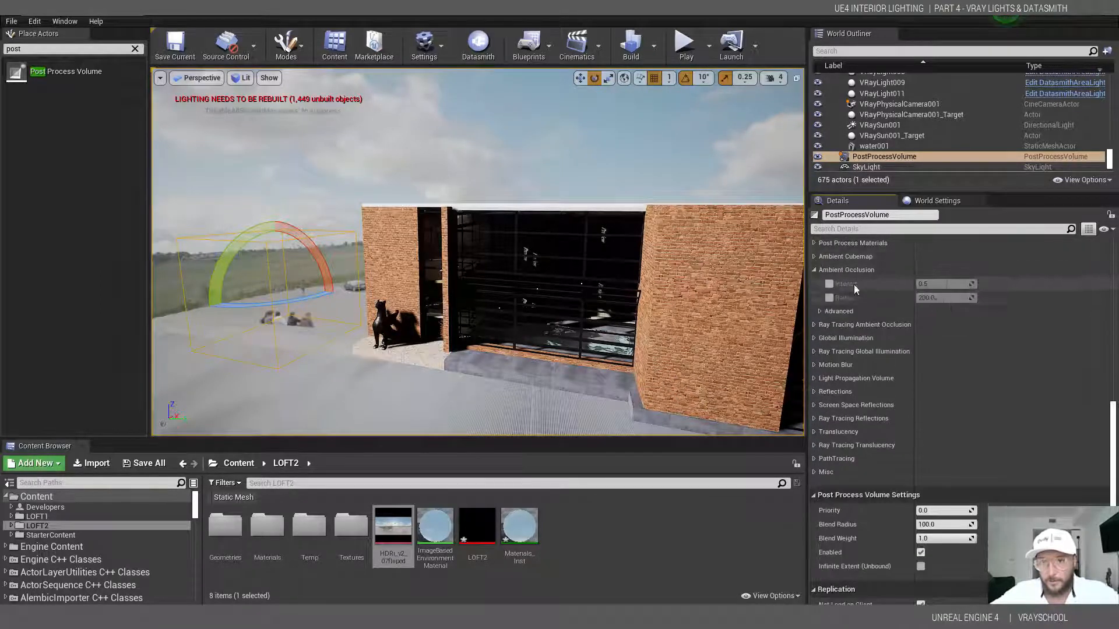
click(829, 298)
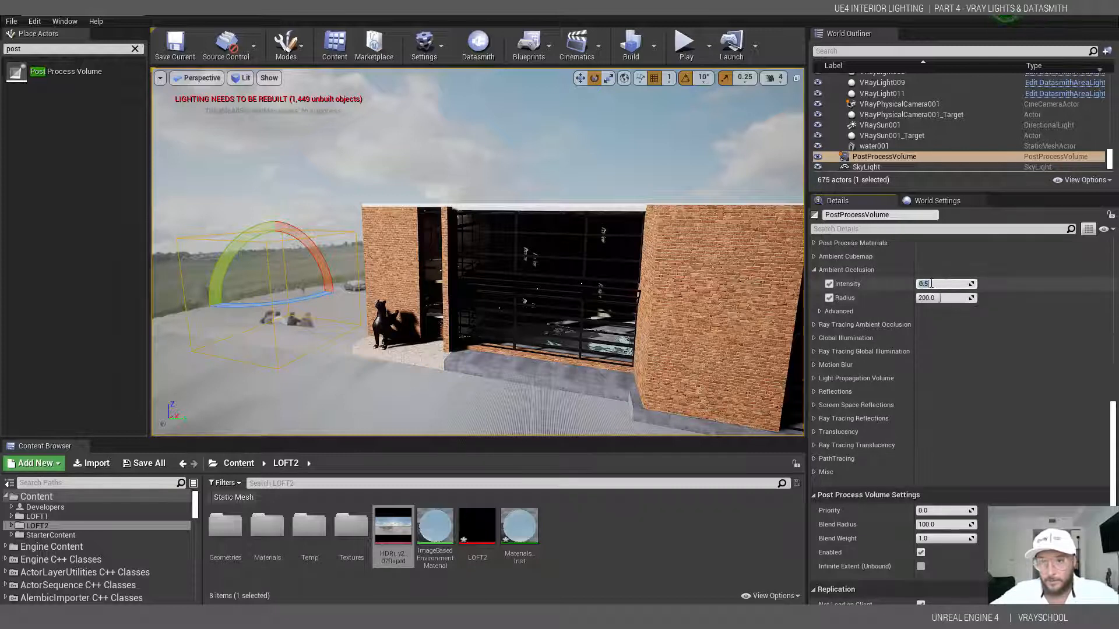
click(953, 284)
text(0.1)
click(936, 297)
text(15.0)
key(Return)
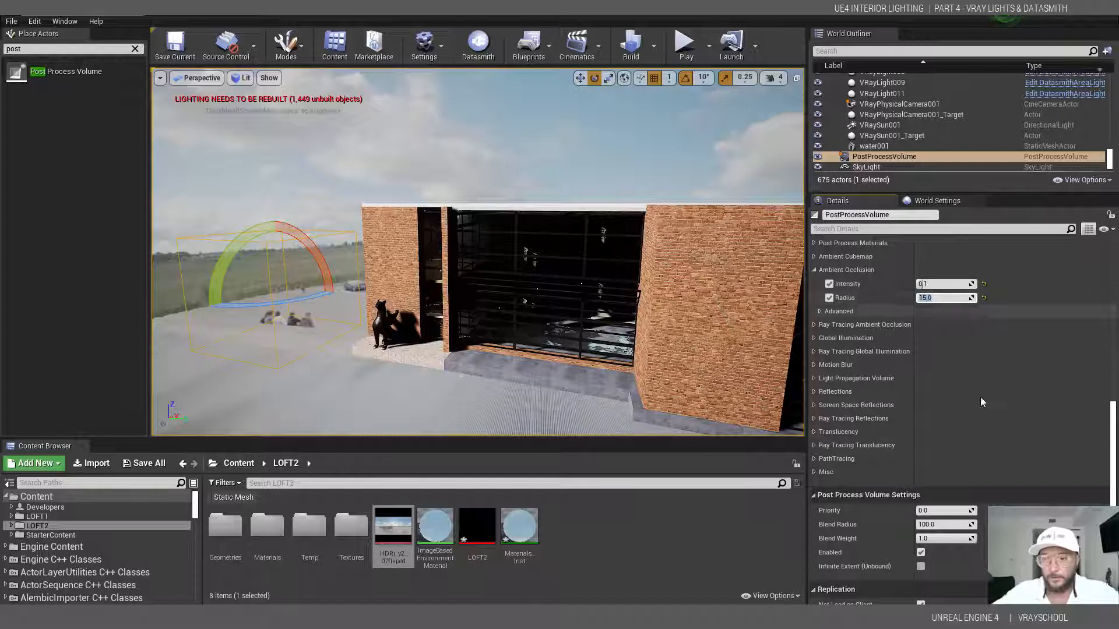
scroll(828, 443, down, 4)
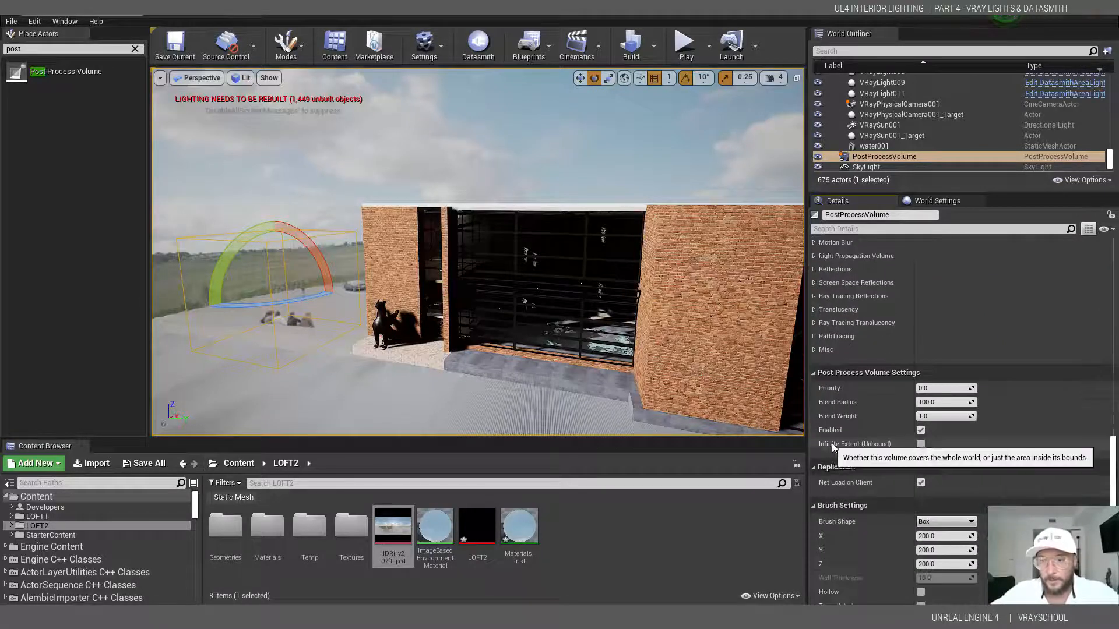
click(921, 444)
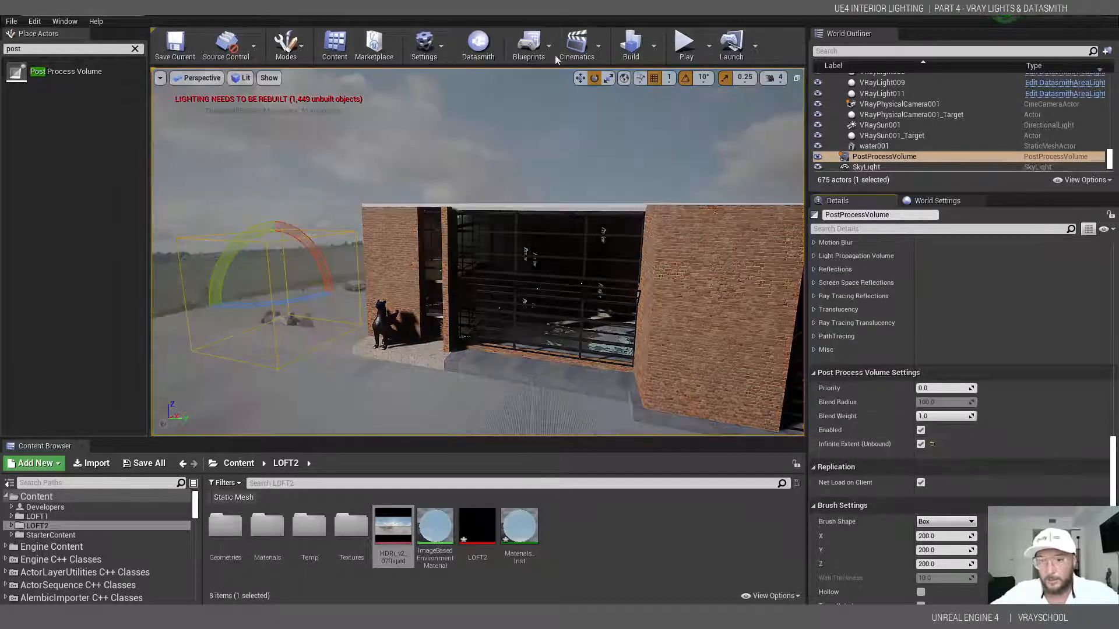
Inspect the loft interior, its concrete wall and the building exterior in the Lightmap Density view mode.
key(w)
right_drag(664, 224, 553, 230)
middle_drag(608, 315, 621, 335)
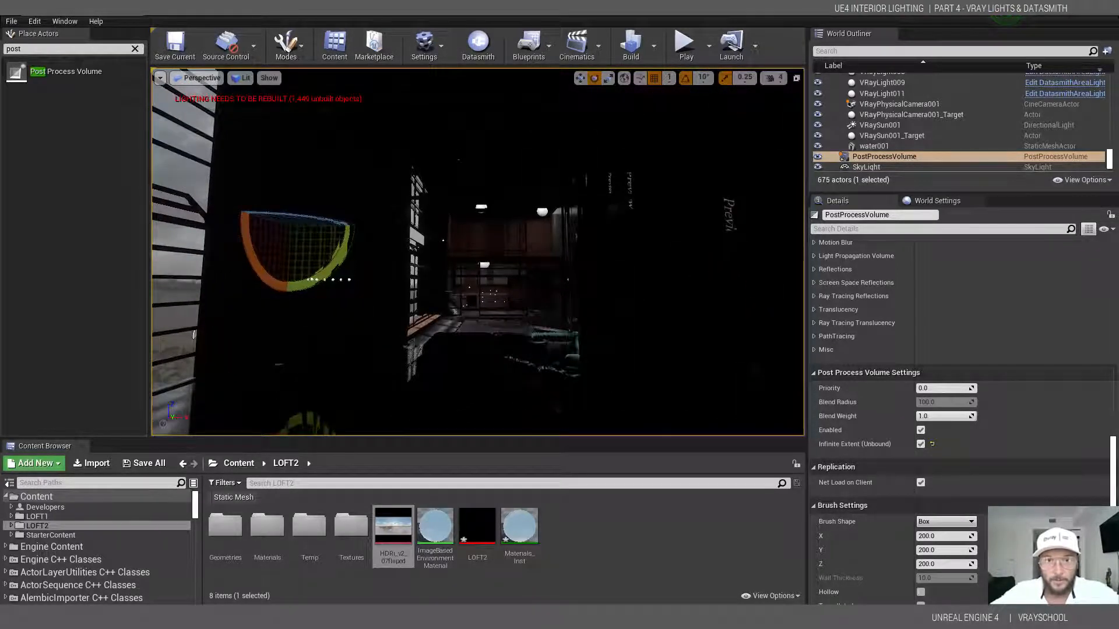
right_drag(658, 343, 659, 343)
key(w)
click(245, 79)
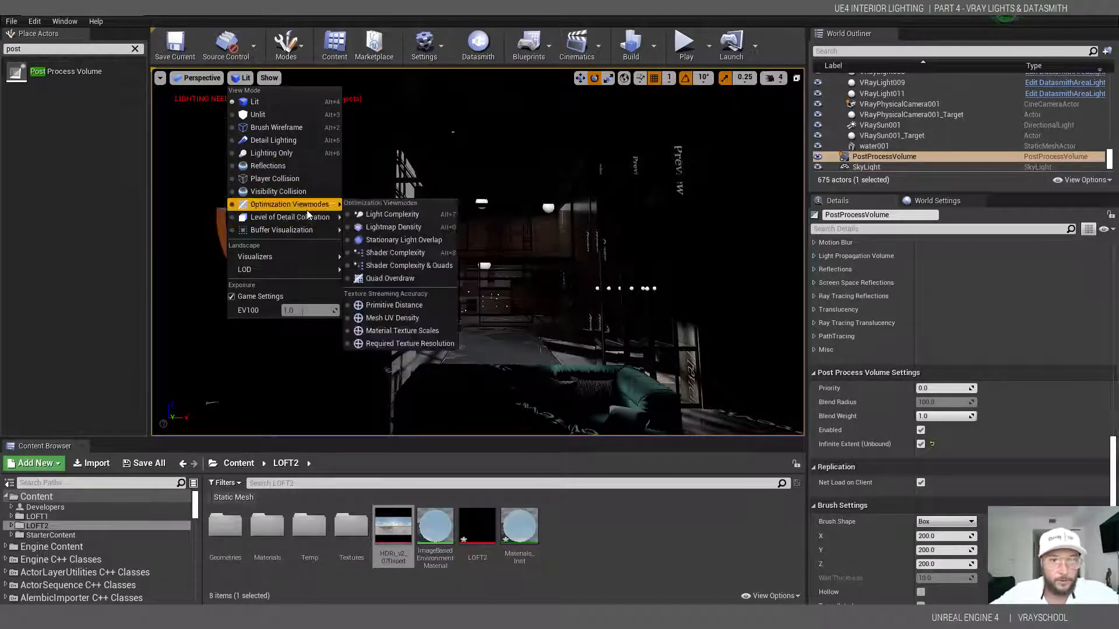
click(394, 229)
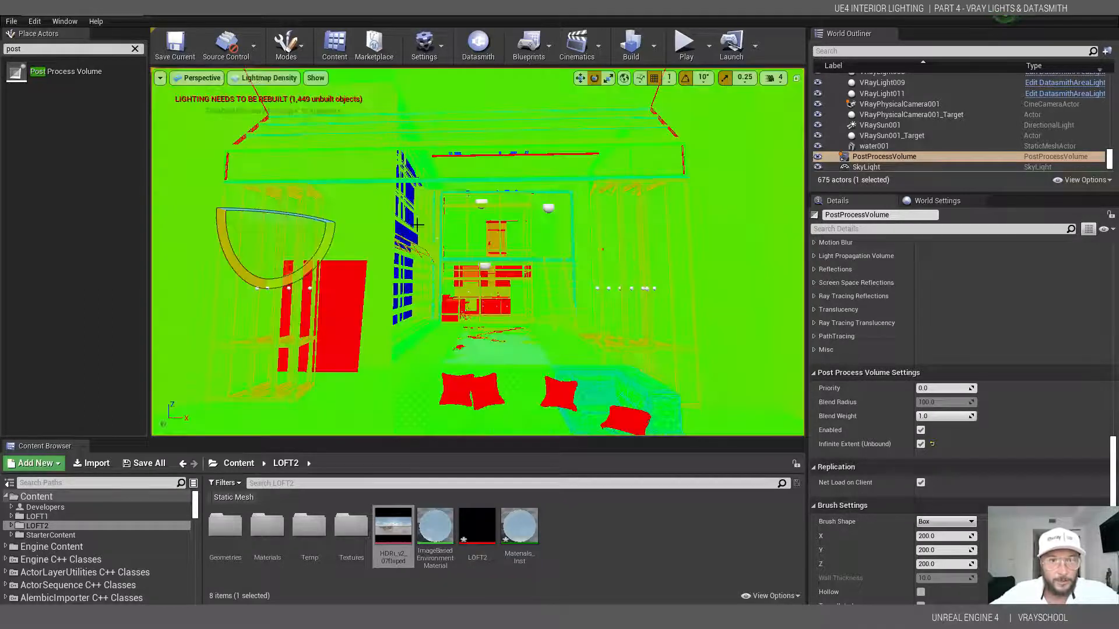
click(779, 253)
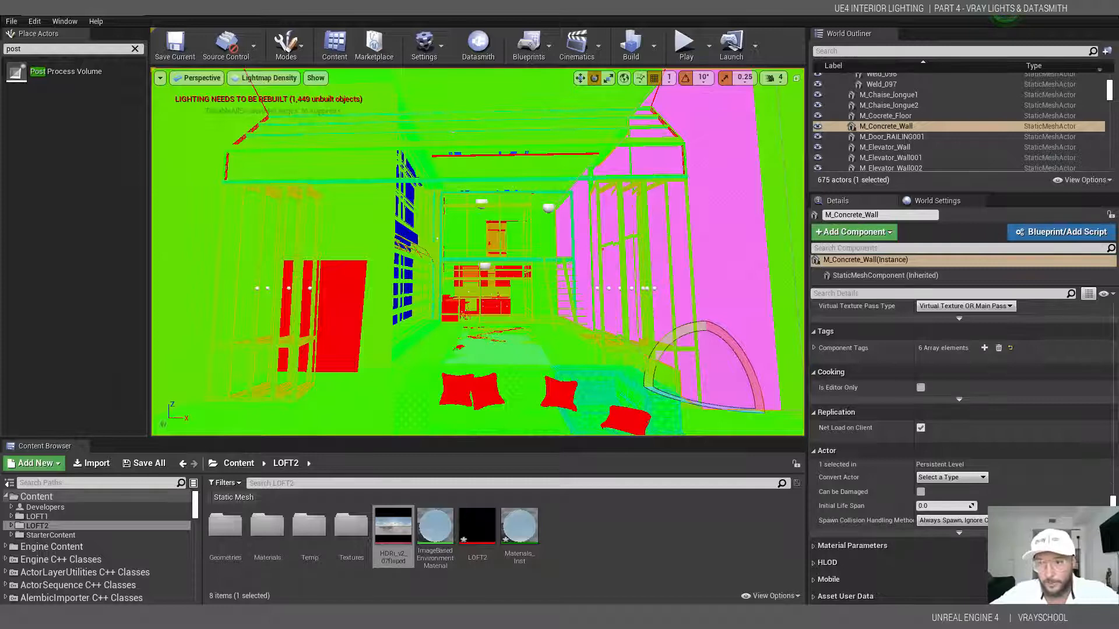
scroll(1106, 363, up, 15)
scroll(1106, 363, down, 10)
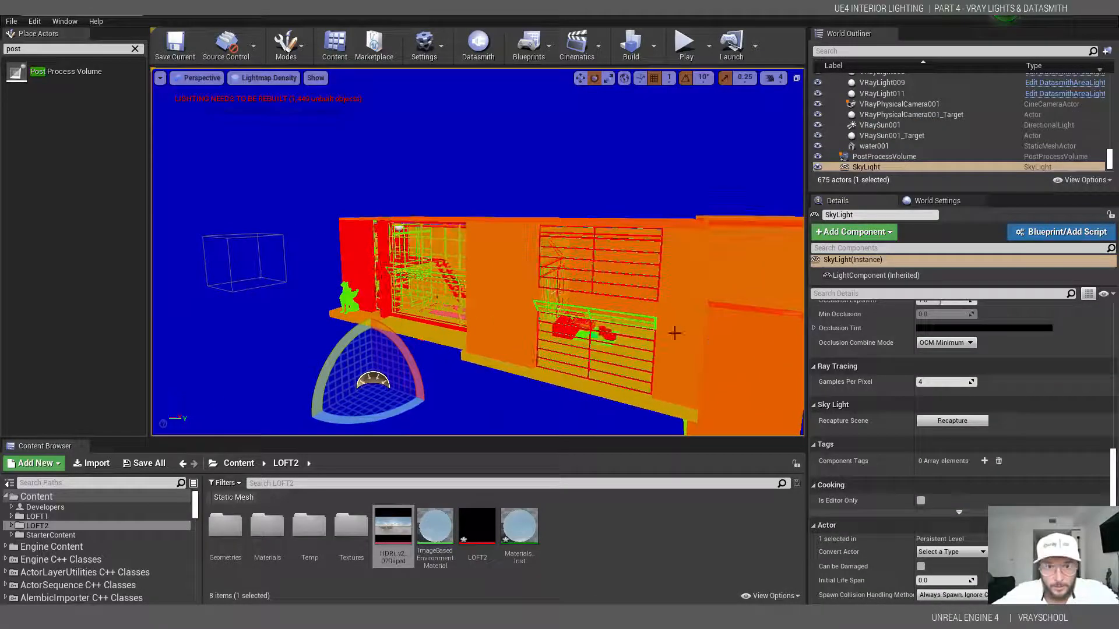
Override the light map resolution of the dog statue outside the building with 368 and switch the viewport to Unlit.
click(357, 307)
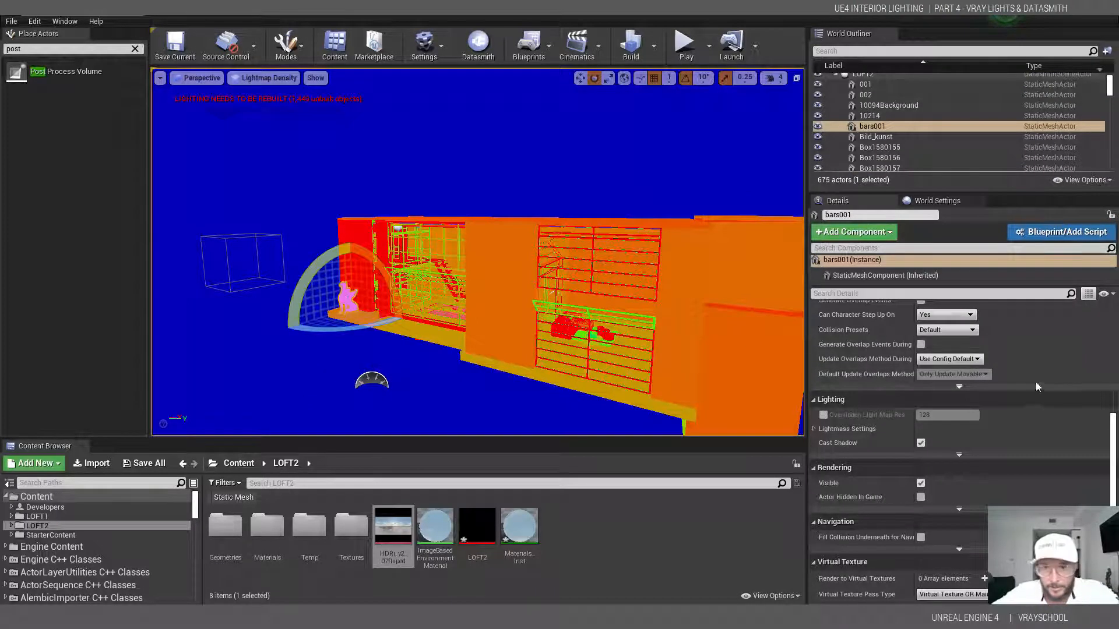
click(823, 415)
drag(973, 415, 961, 415)
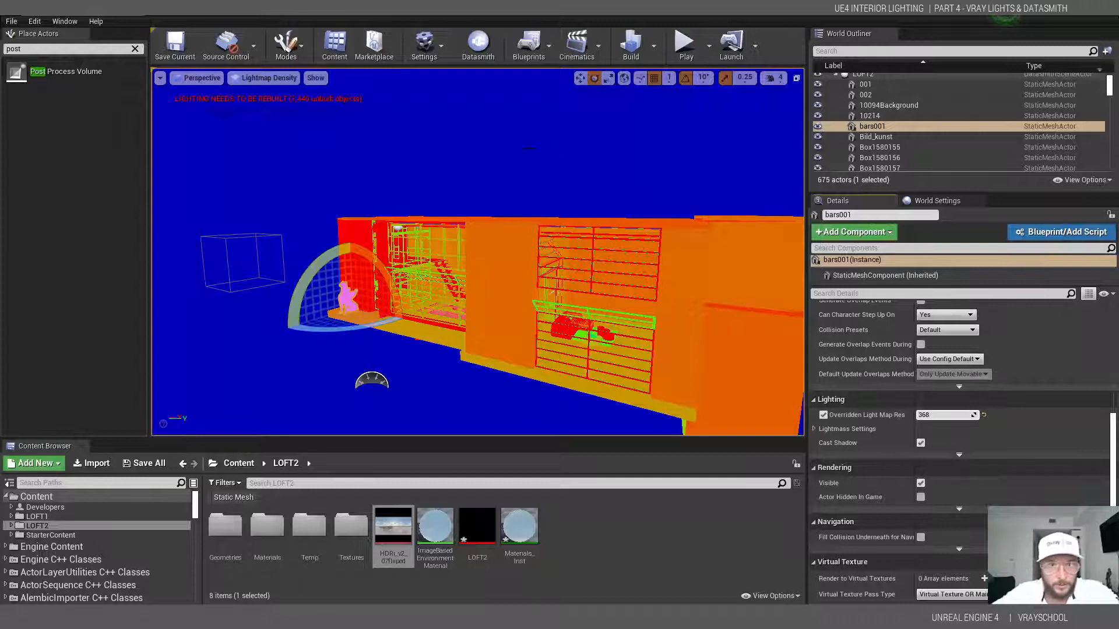
click(268, 77)
click(266, 115)
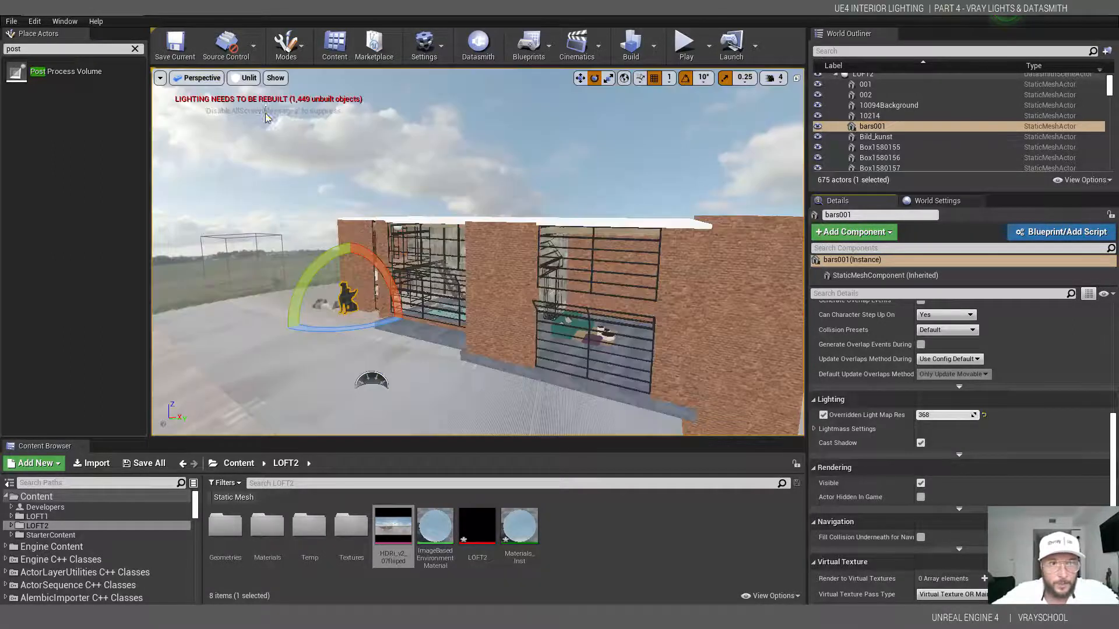
Find the Lightmass Importance Volume with the search term "im" and place one at the building's glazed facade.
alt+drag(627, 277, 687, 314)
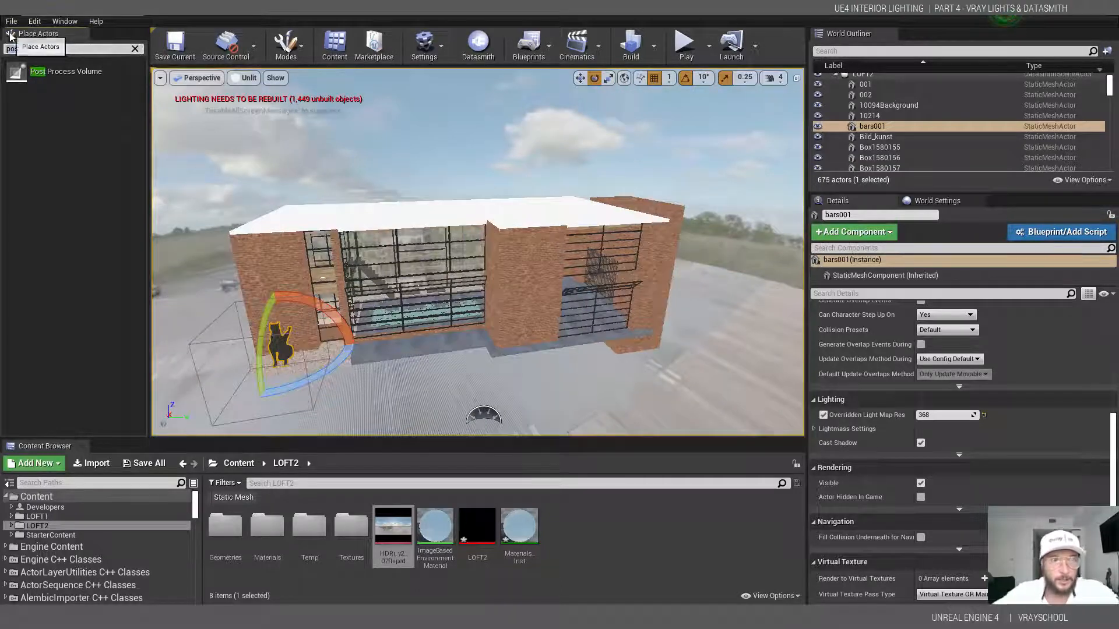
key(BackSpace)
text(im)
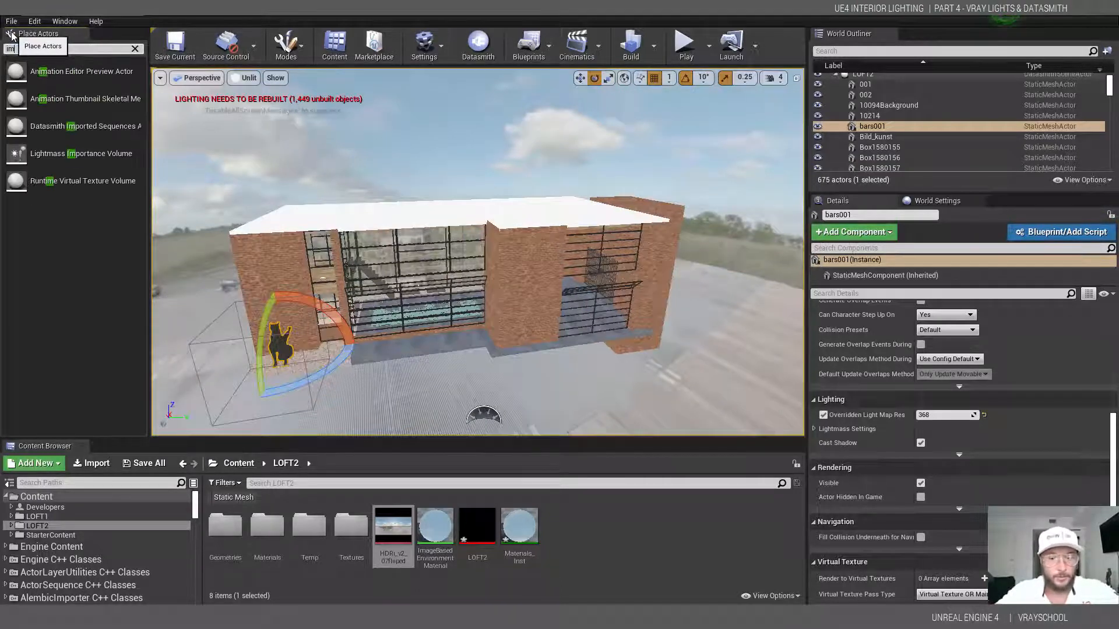
drag(81, 153, 443, 257)
key(ctrl+z)
scroll(406, 297, down, 2)
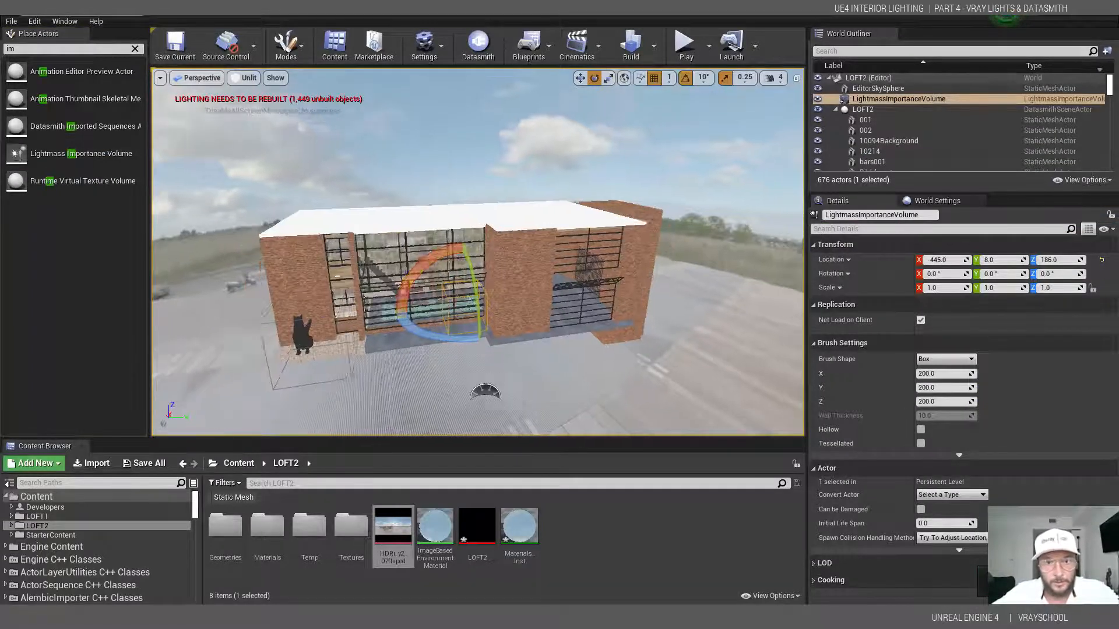
Scale the Lightmass Importance Volume to about 6.25 in X, 12.5 in Y and 4.75 in Z.
alt+drag(335, 119, 499, 119)
key(r)
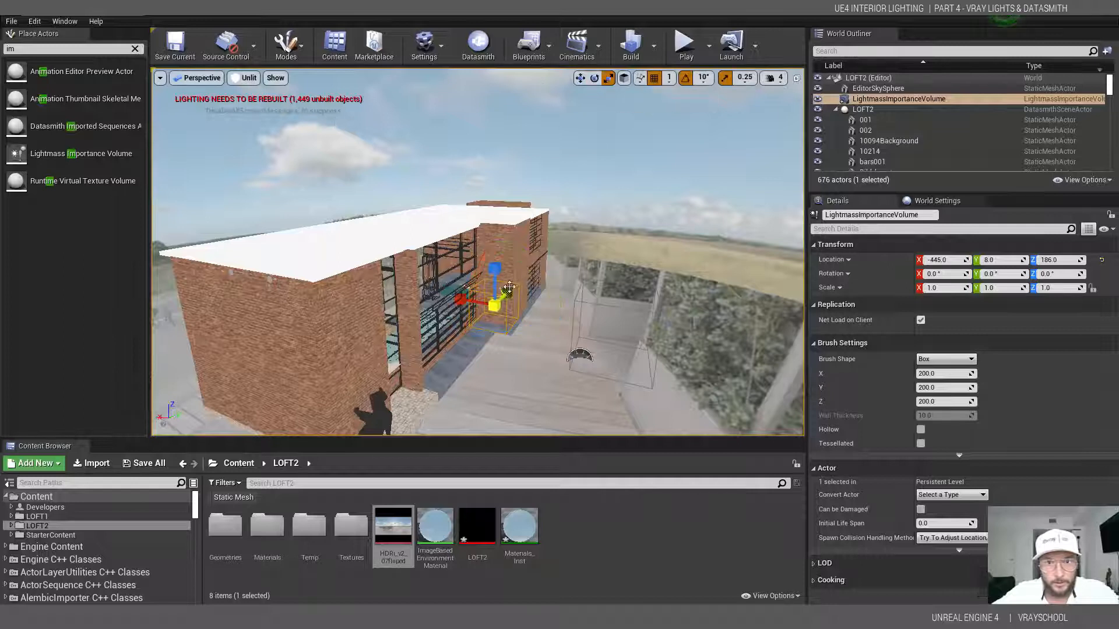
drag(507, 293, 539, 266)
drag(460, 299, 420, 294)
drag(494, 270, 495, 244)
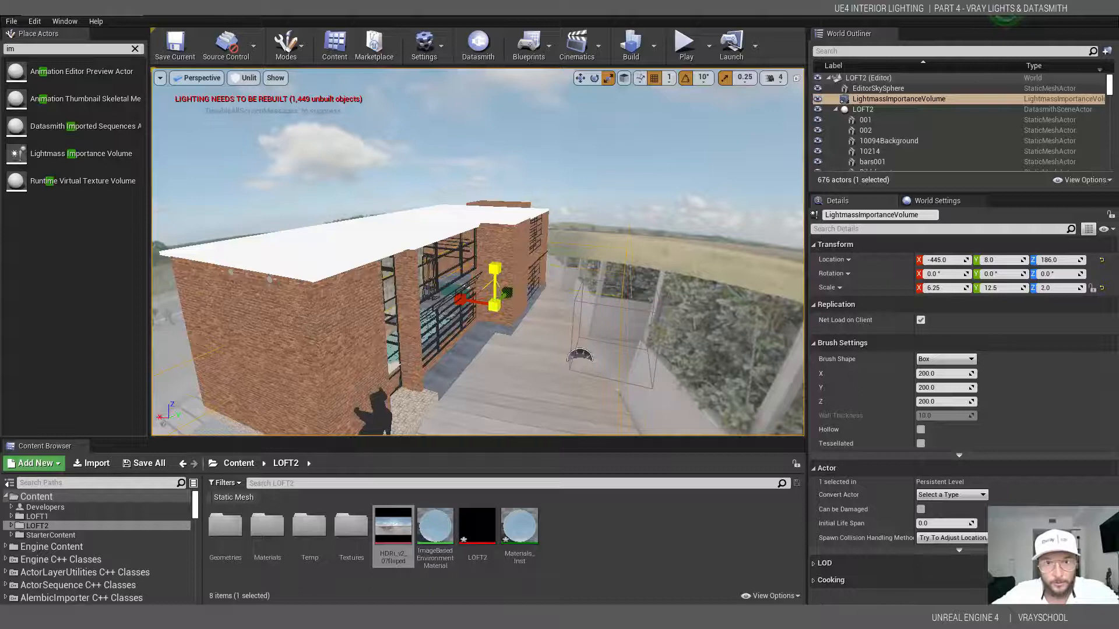
Move the Lightmass Importance Volume over the building to about X -31, Z 369, and reduce its Y scale to 11.75.
mouse_move(481, 350)
alt+mouse_down()
mouse_move(594, 338)
mouse_move(501, 360)
alt+mouse_up()
scroll(464, 361, down, 3)
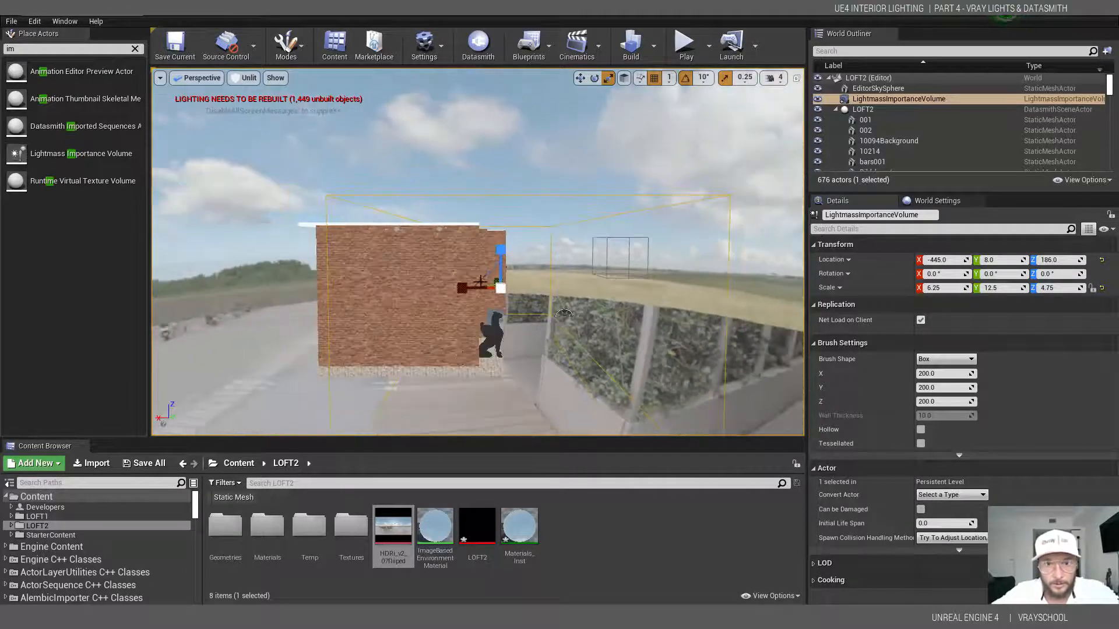
click(581, 79)
drag(501, 268, 467, 275)
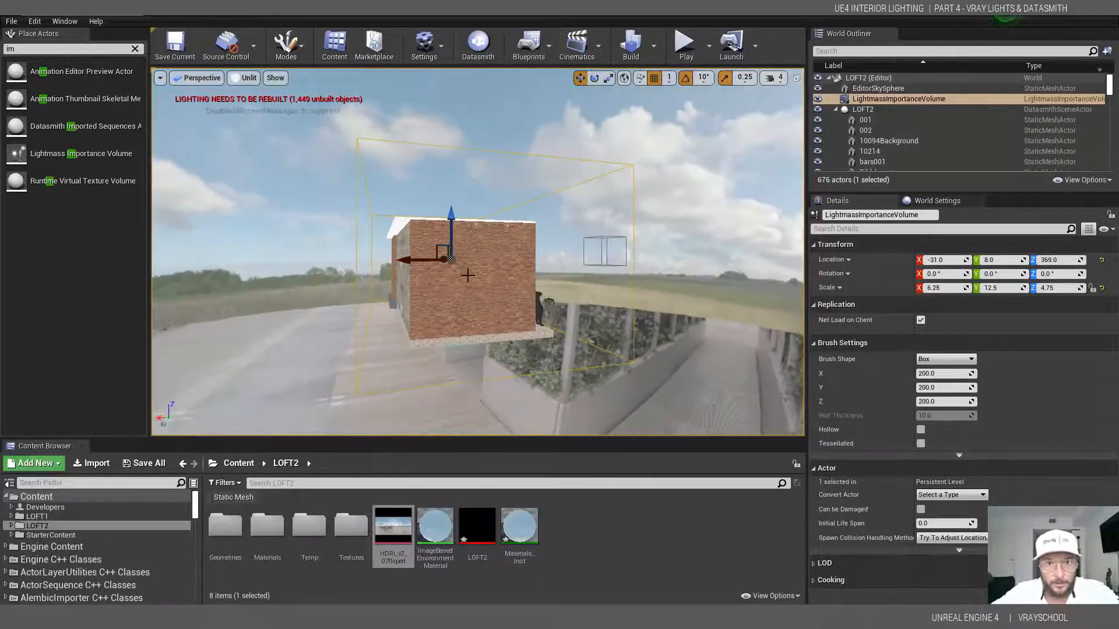
click(607, 77)
alt+drag(564, 185, 622, 144)
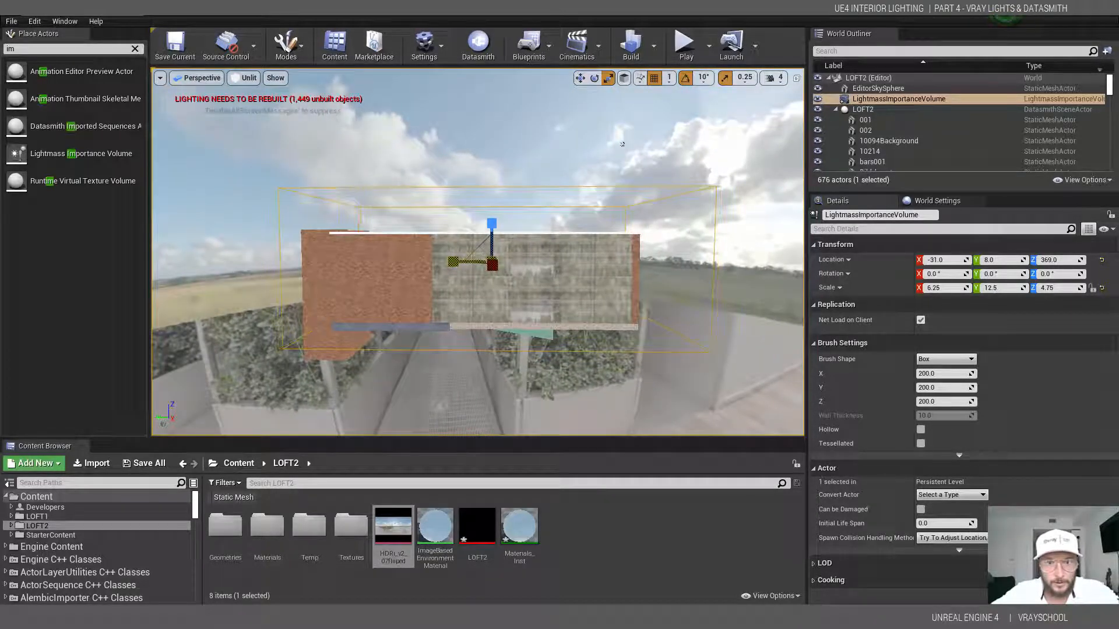
Shift the Lightmass Importance Volume to about Y 242, Z 146 so that it encloses the whole building.
click(580, 78)
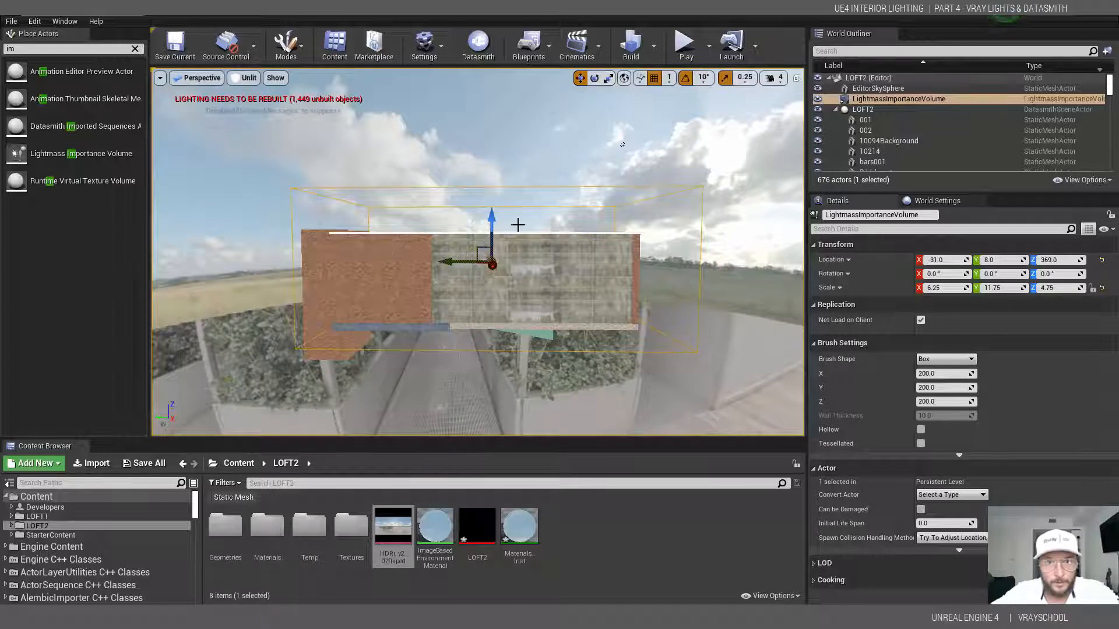
right_drag(508, 240, 462, 240)
drag(539, 238, 488, 278)
alt+drag(469, 323, 45, 322)
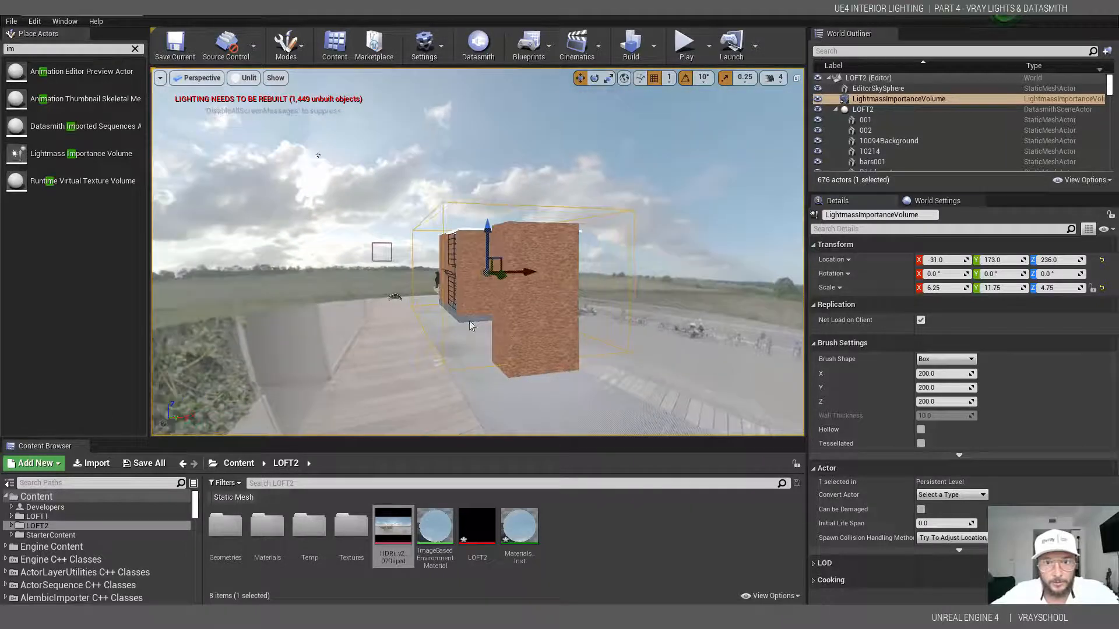
drag(488, 240, 280, 251)
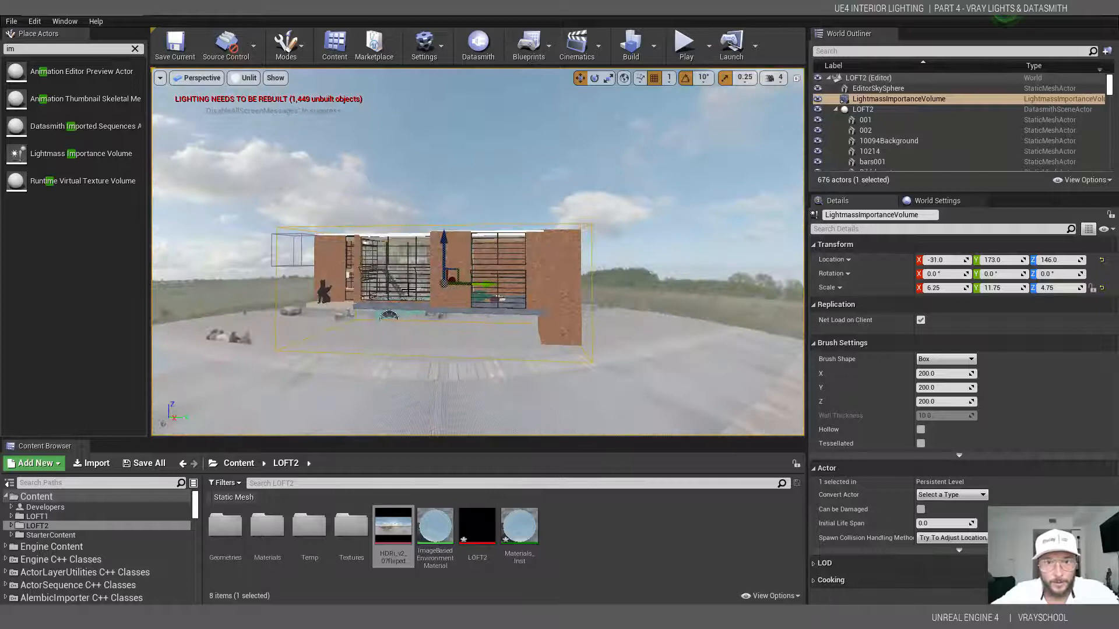
drag(484, 285, 1095, 327)
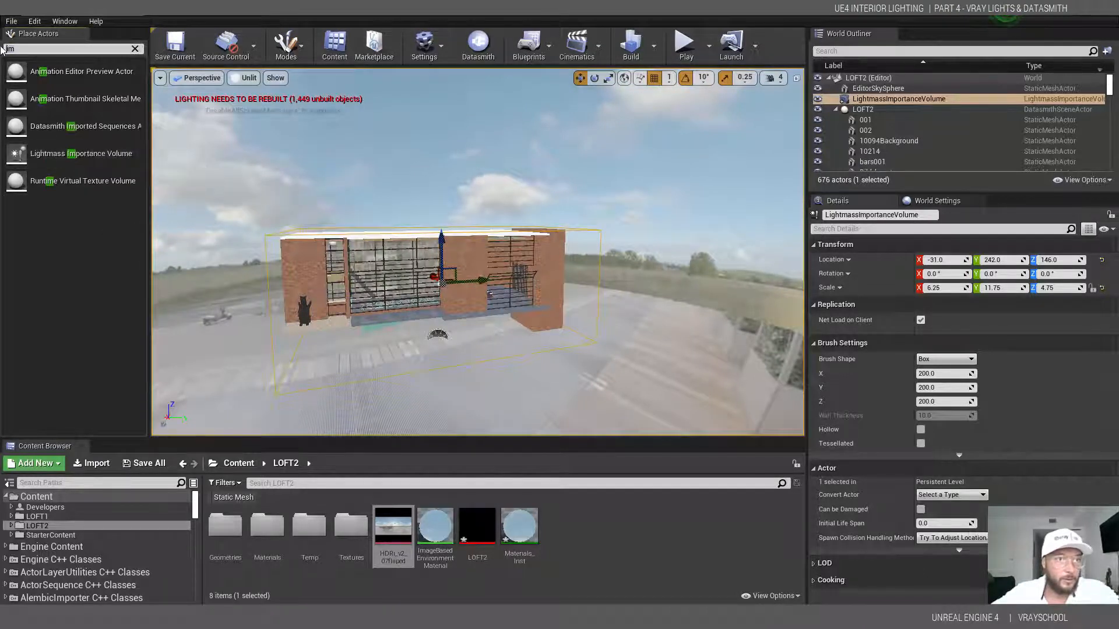
Find the Lightmass Portal with the search term "por" and fit six portals to the window openings of the glazed facade.
text(por)
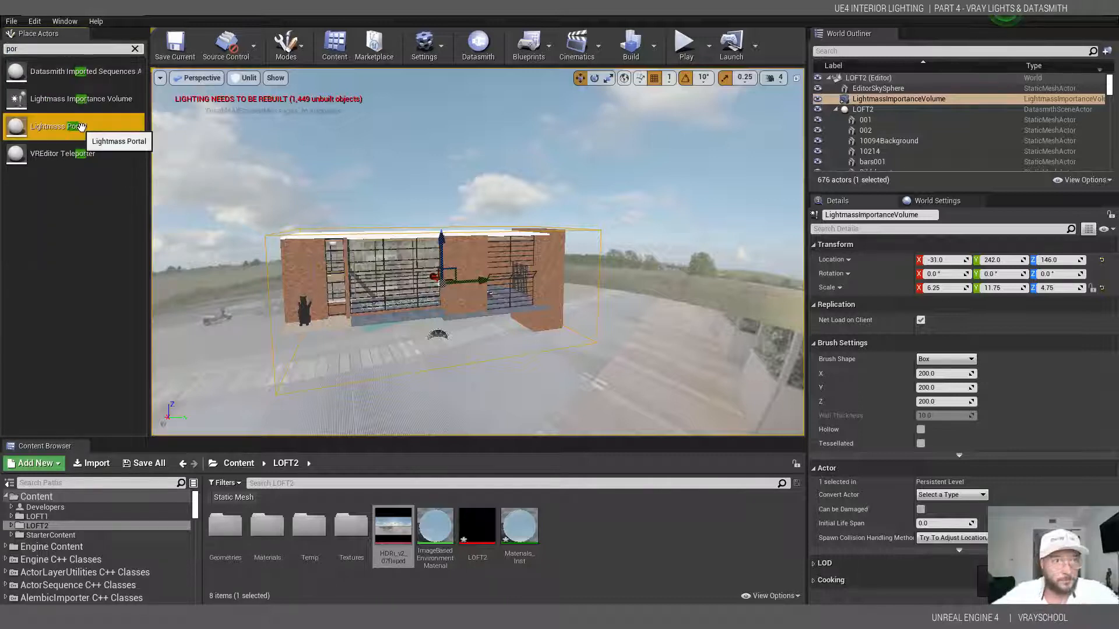
drag(65, 125, 470, 280)
key(f)
scroll(470, 279, down, 2)
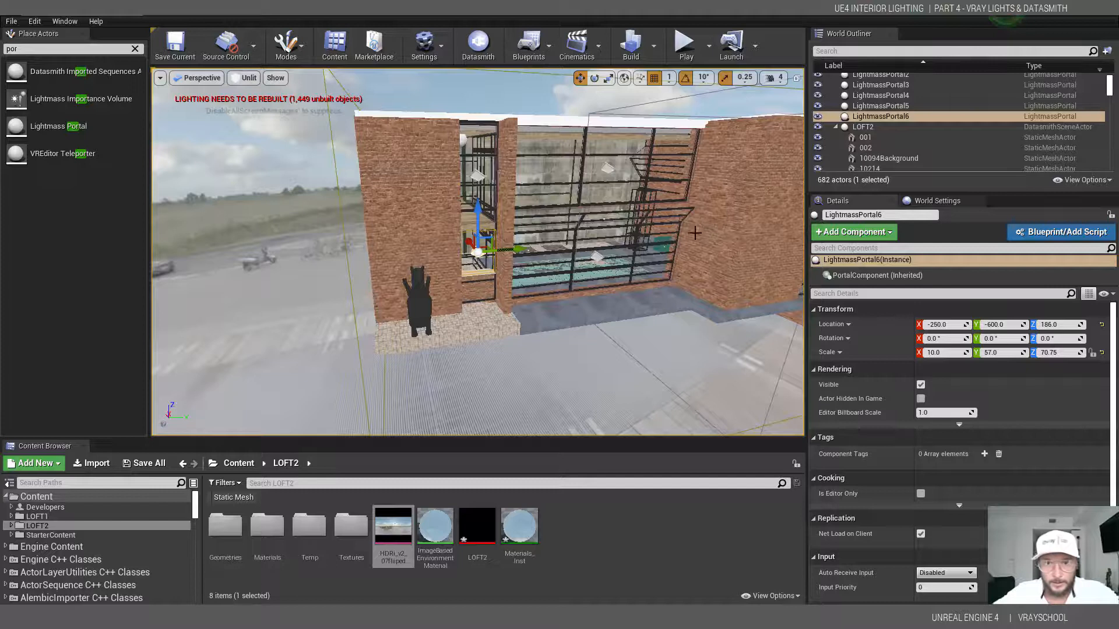
right_drag(668, 243, 472, 323)
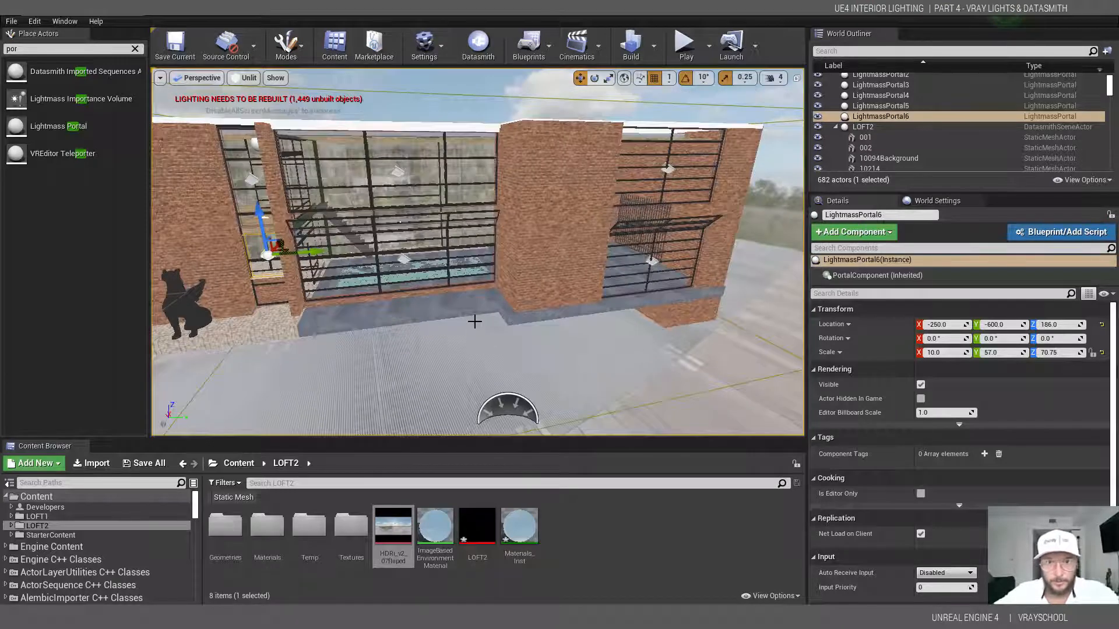
Find the Sphere Reflection Capture with the search term "refle", place one in the loft and set its Influence Radius to about 788.
double_click(12, 49)
key(BackSpace)
text(refle)
drag(100, 133, 378, 265)
right_drag(379, 265, 573, 221)
drag(938, 384, 926, 385)
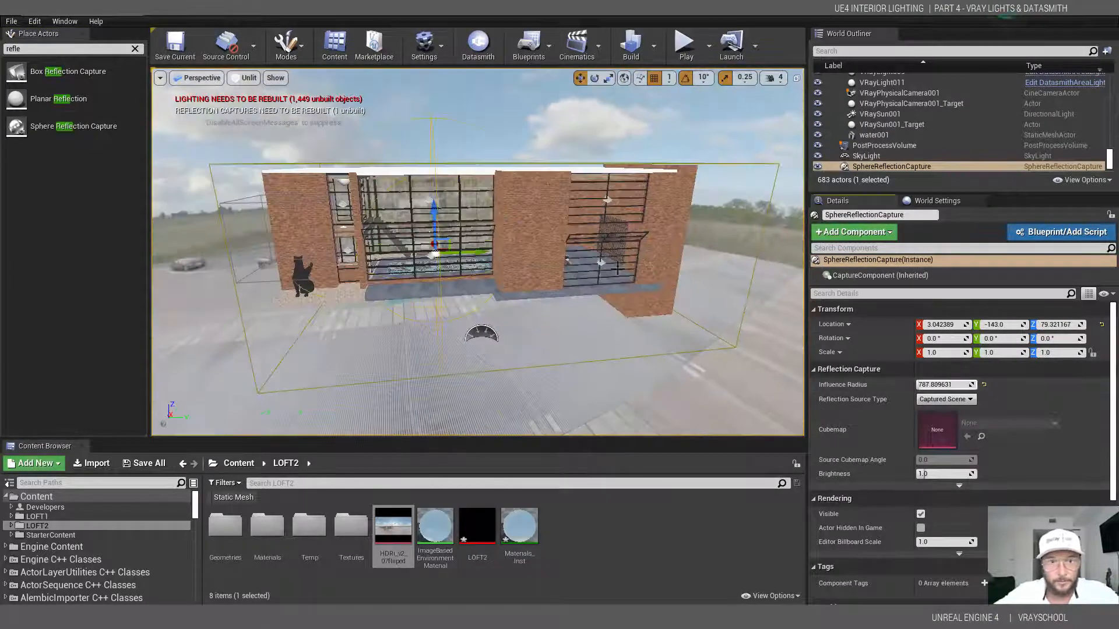
Duplicate the sphere reflection capture three times and distribute the copies through the loft, the last at about Y -702, Z 433.
alt+drag(481, 333, 360, 168)
key(f)
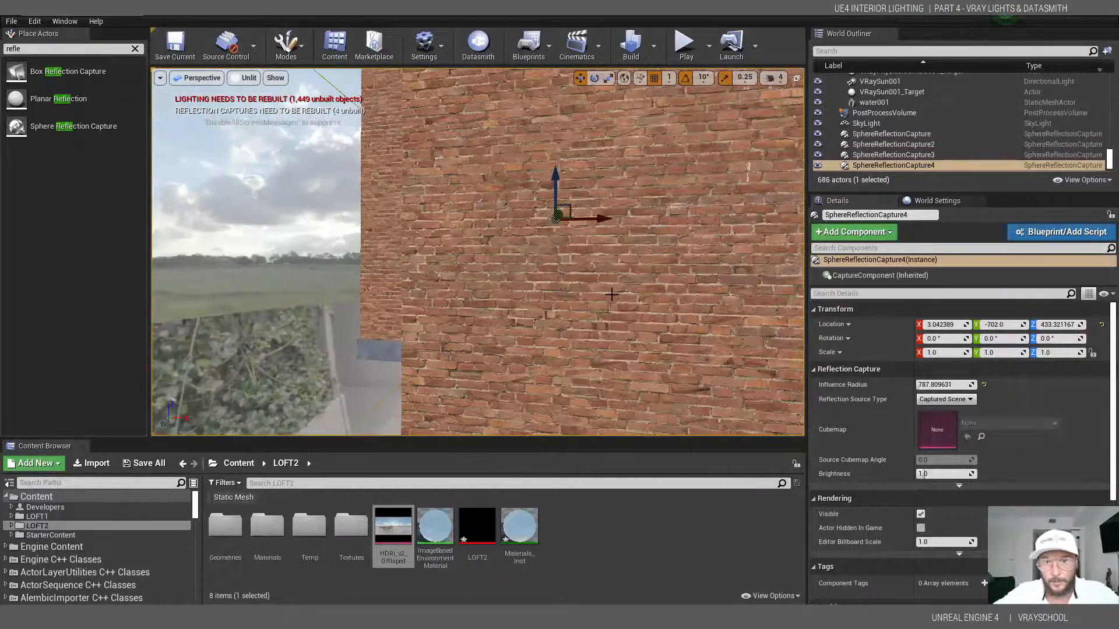
scroll(612, 295, up, 3)
scroll(719, 326, up, 2)
mouse_move(719, 326)
right_down()
mouse_move(799, 326)
mouse_move(706, 324)
right_up()
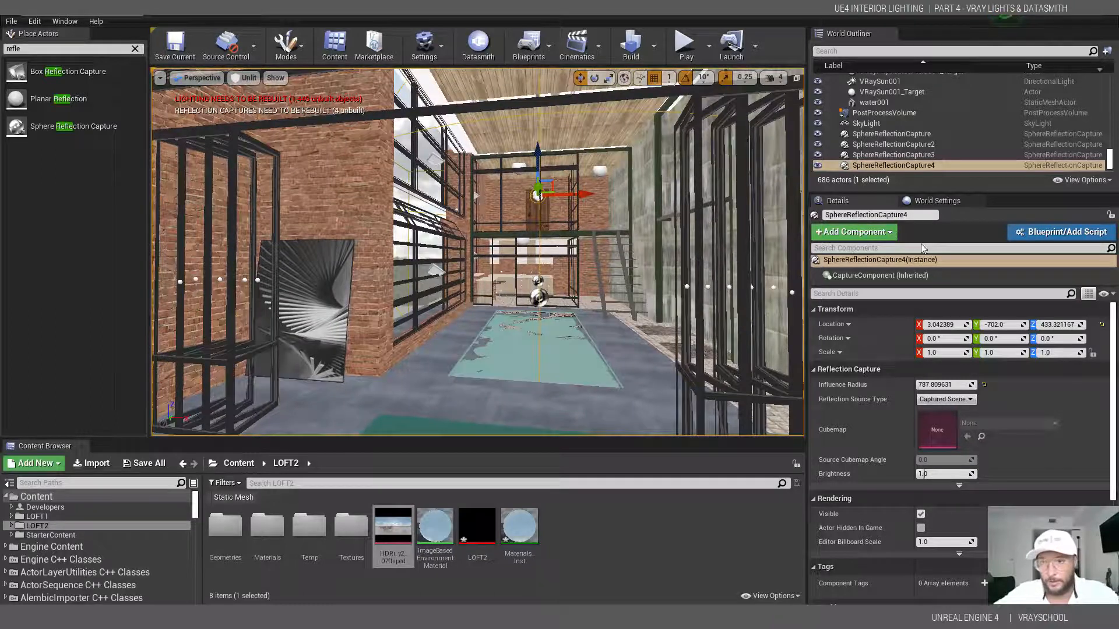
In the world's Lightmass settings, set Static Lighting Level Scale to 0.5 and Num Sky Lighting Bounces to 4.
click(938, 201)
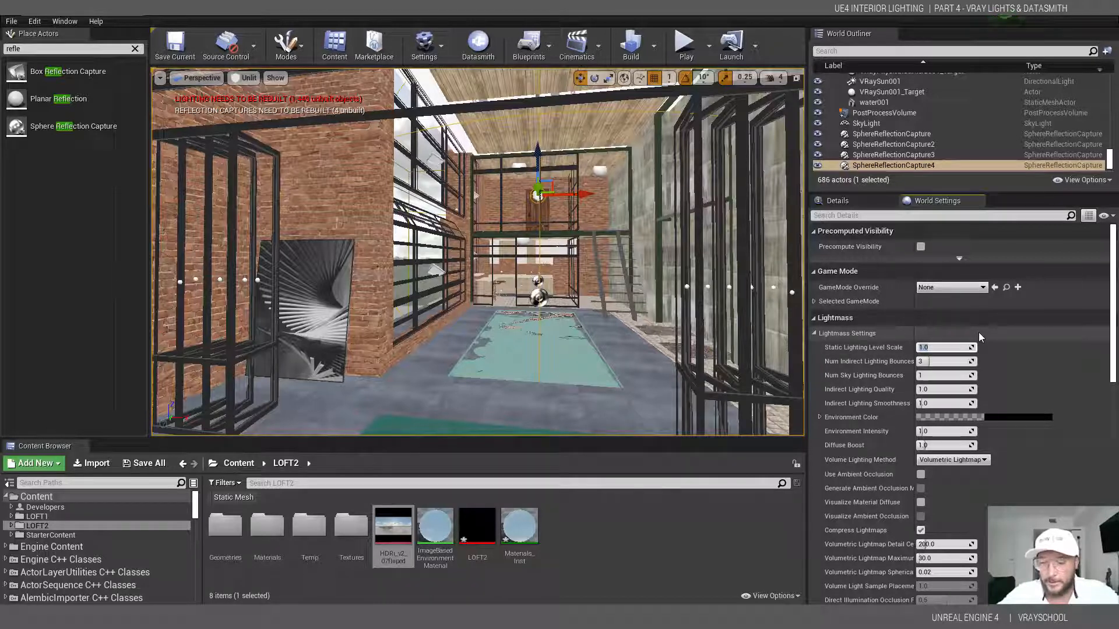
text(0.5)
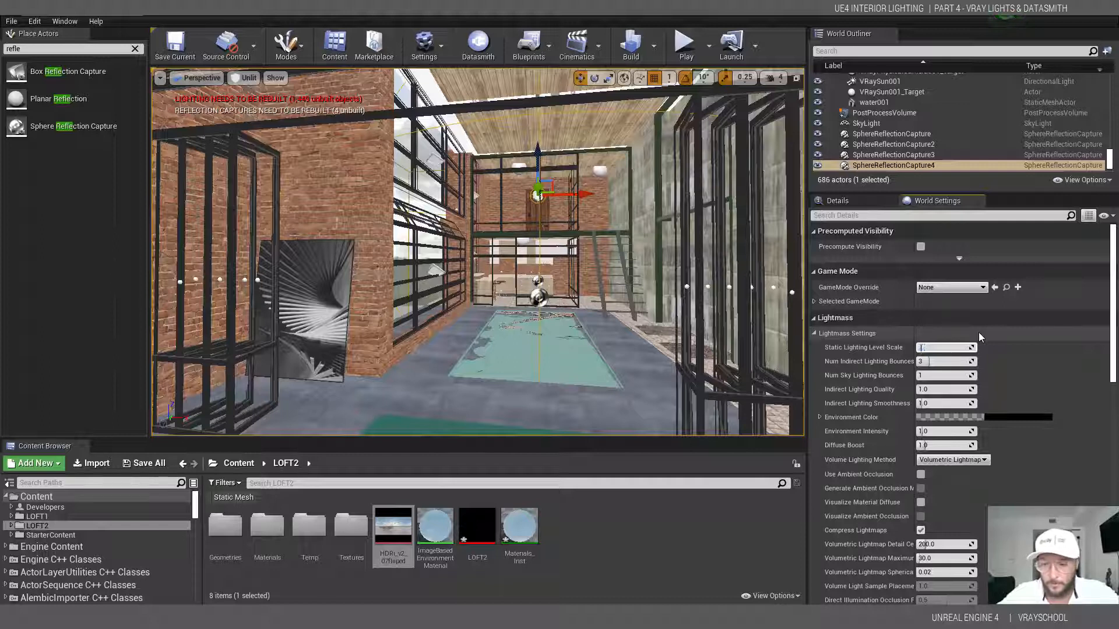
key(Return)
click(938, 375)
text(4)
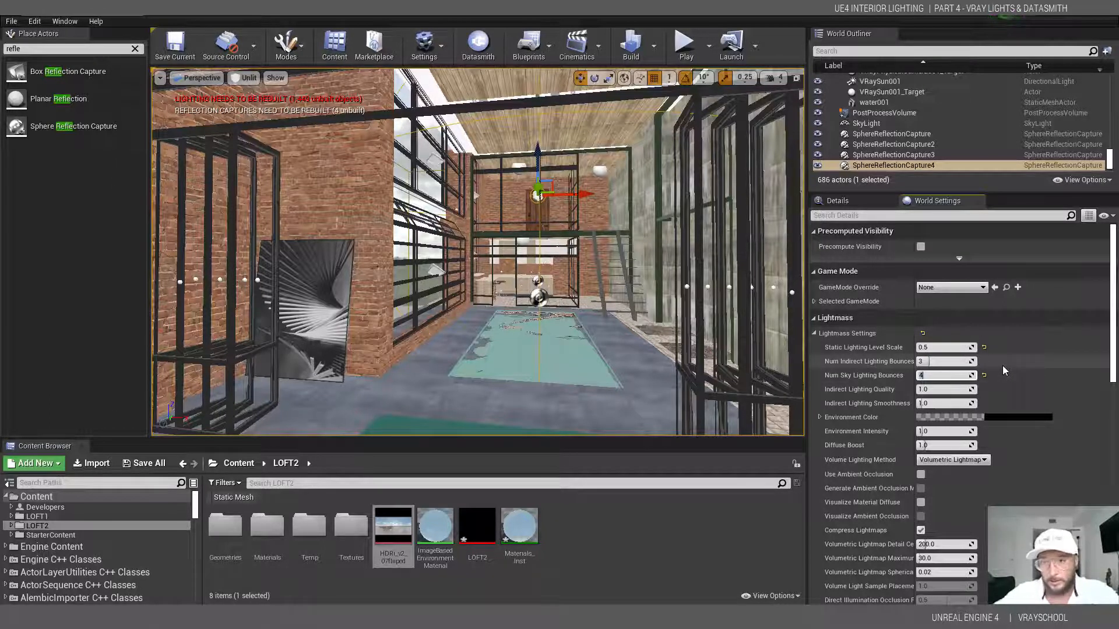
key(Return)
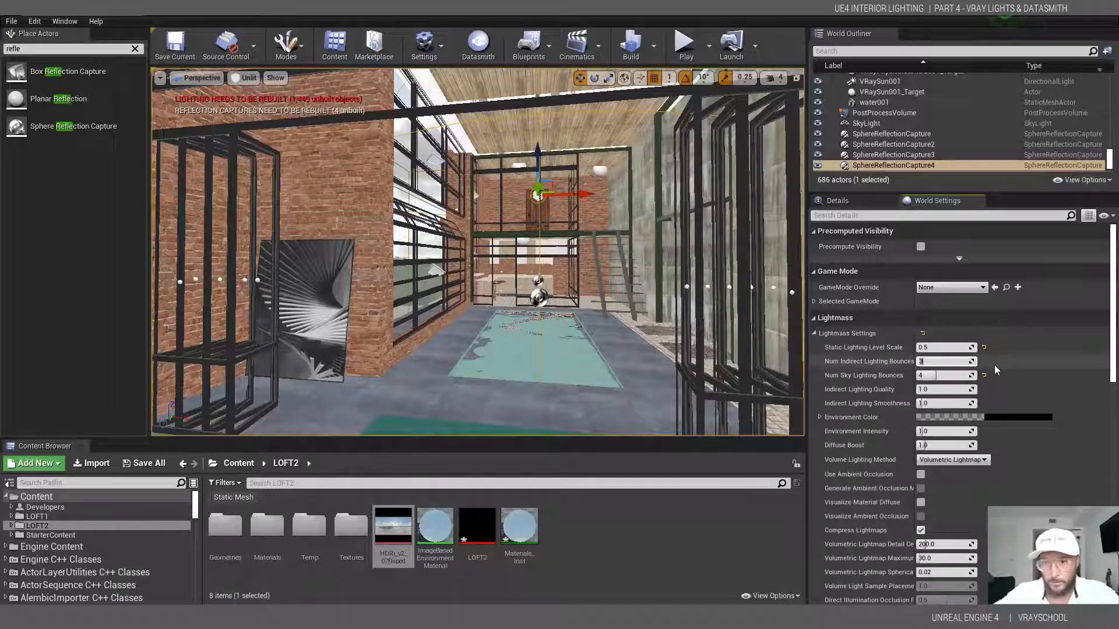
Set Indirect Lighting Quality to 4.0 and both the indirect and sky lighting bounces to 10.
click(947, 389)
text(4)
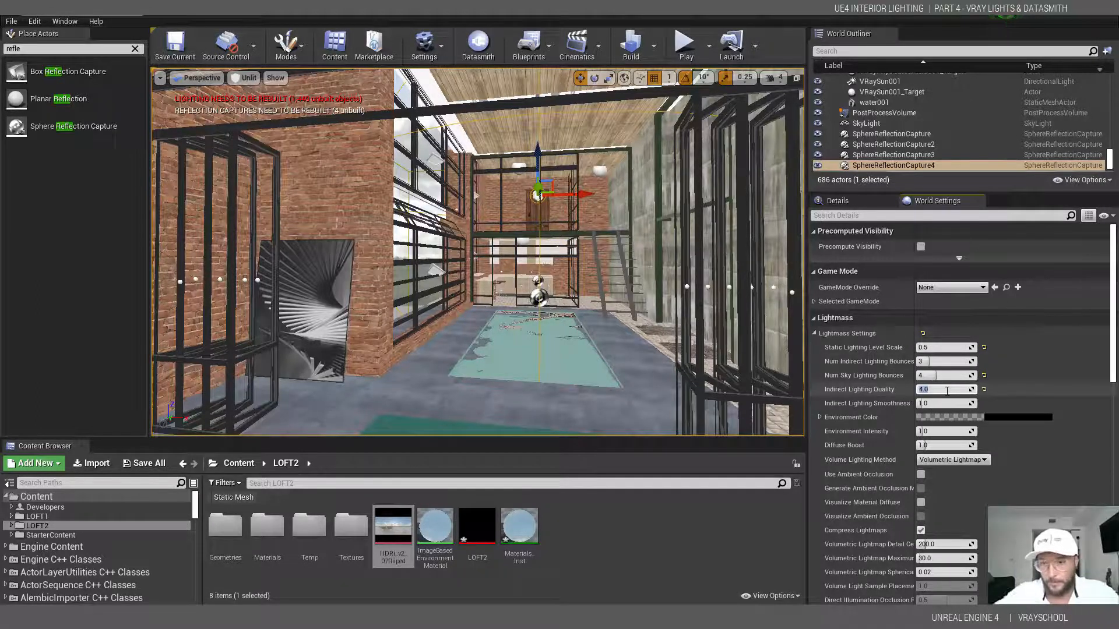
click(944, 362)
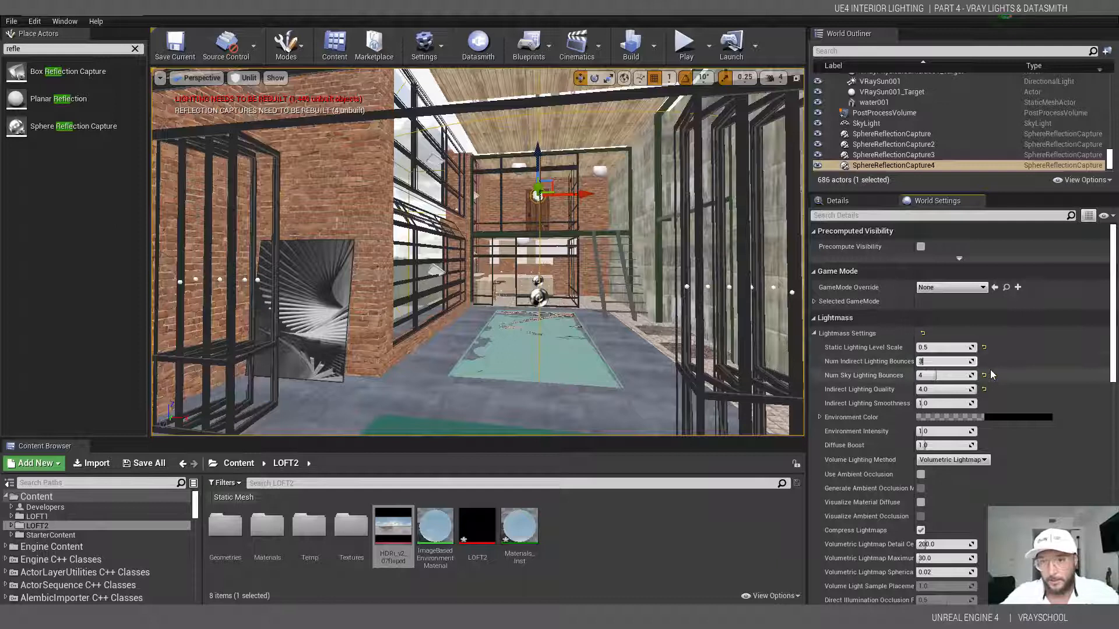
text(10)
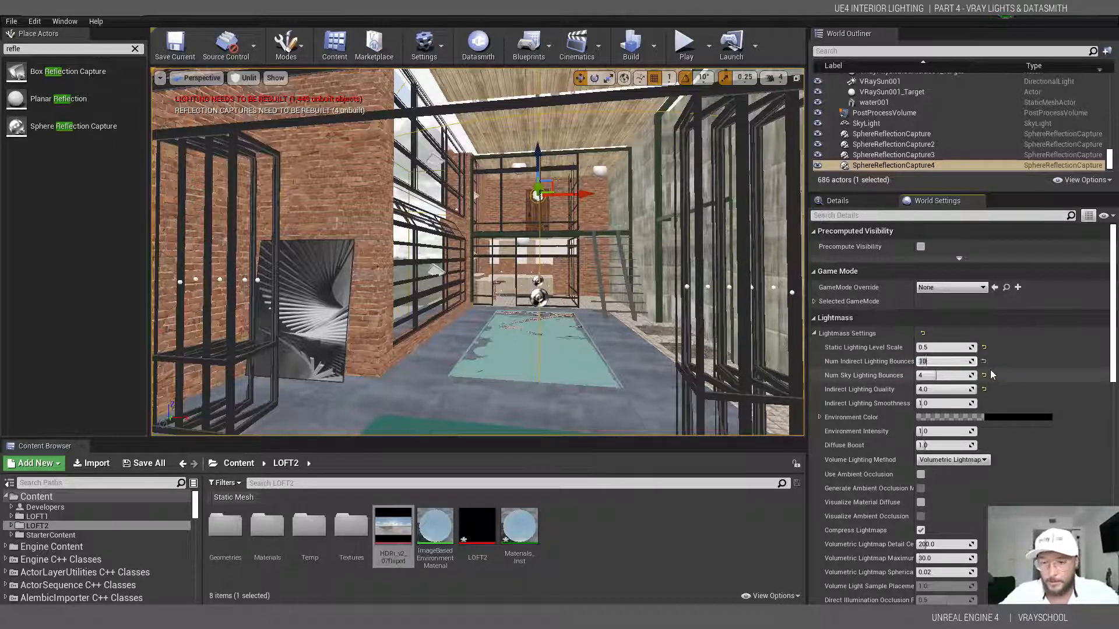
click(929, 375)
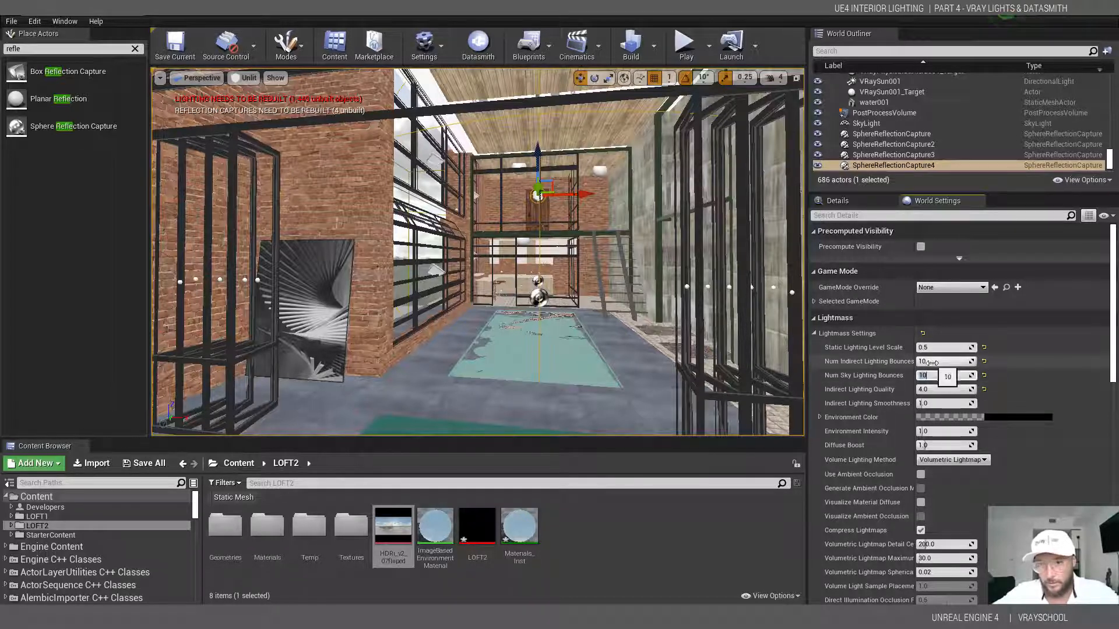
Set the Volumetric Lightmap Detail Cell Size to 90 in the Lightmass settings.
scroll(1114, 388, down, 3)
scroll(1116, 388, down, 2)
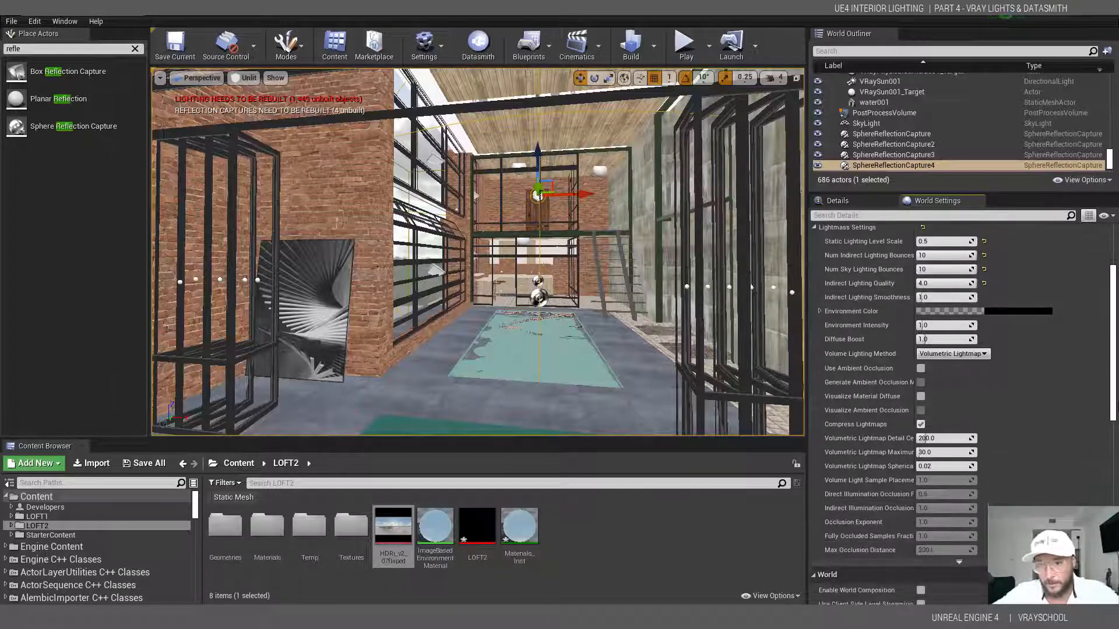
scroll(1114, 388, down, 1)
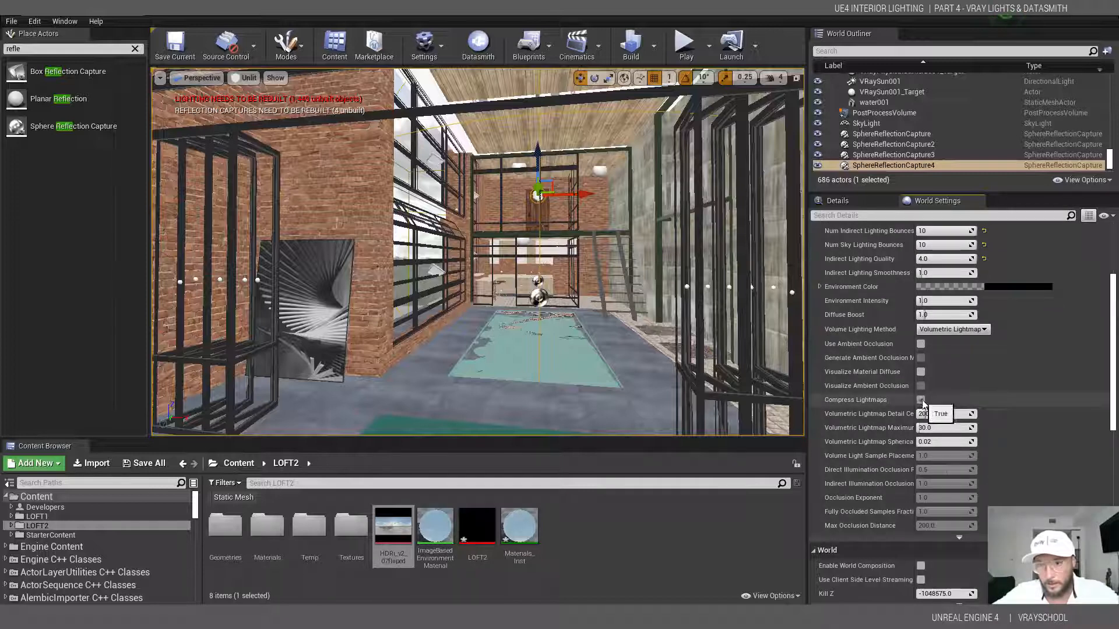
scroll(926, 402, down, 3)
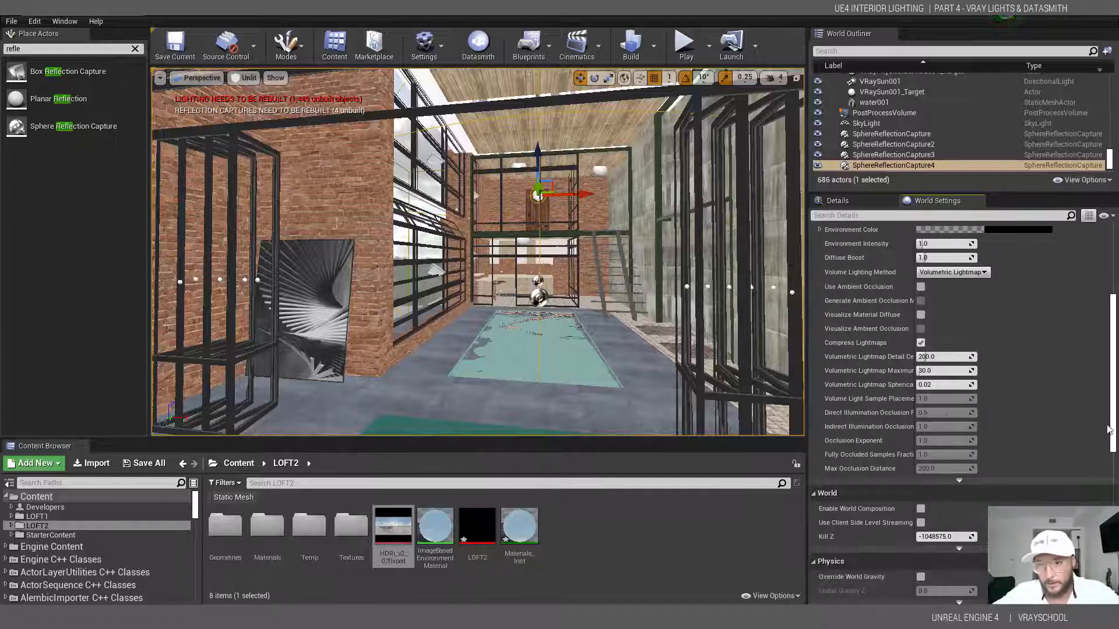
click(927, 356)
text(90)
key(Return)
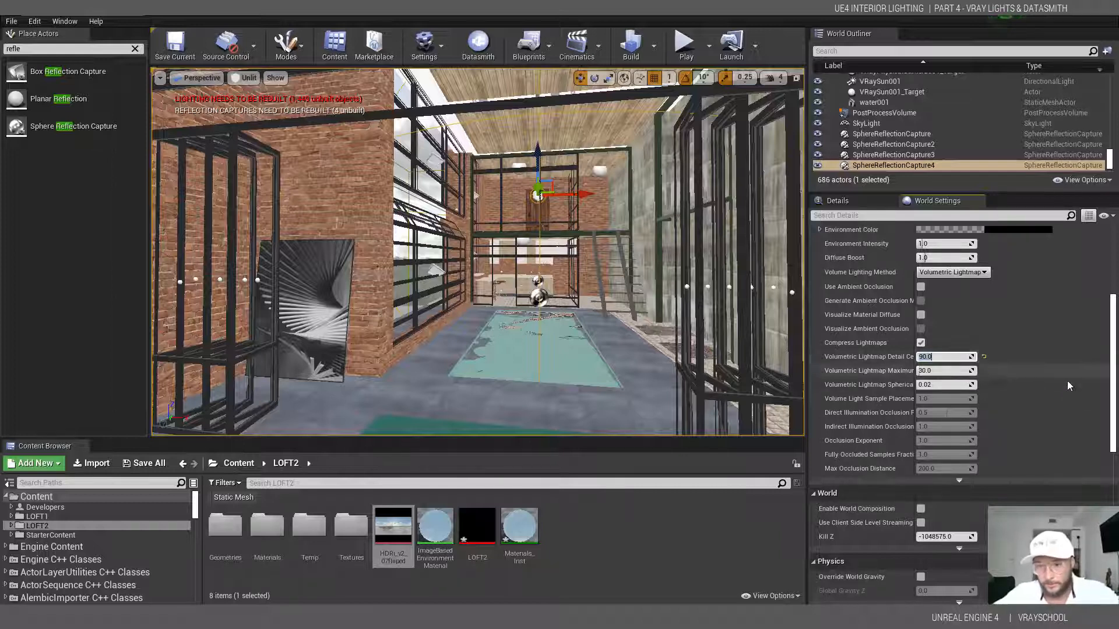
Reveal the advanced Lightmass options and set the Packed Light and Shadow Map Texture Size to 4096.
scroll(919, 548, down, 10)
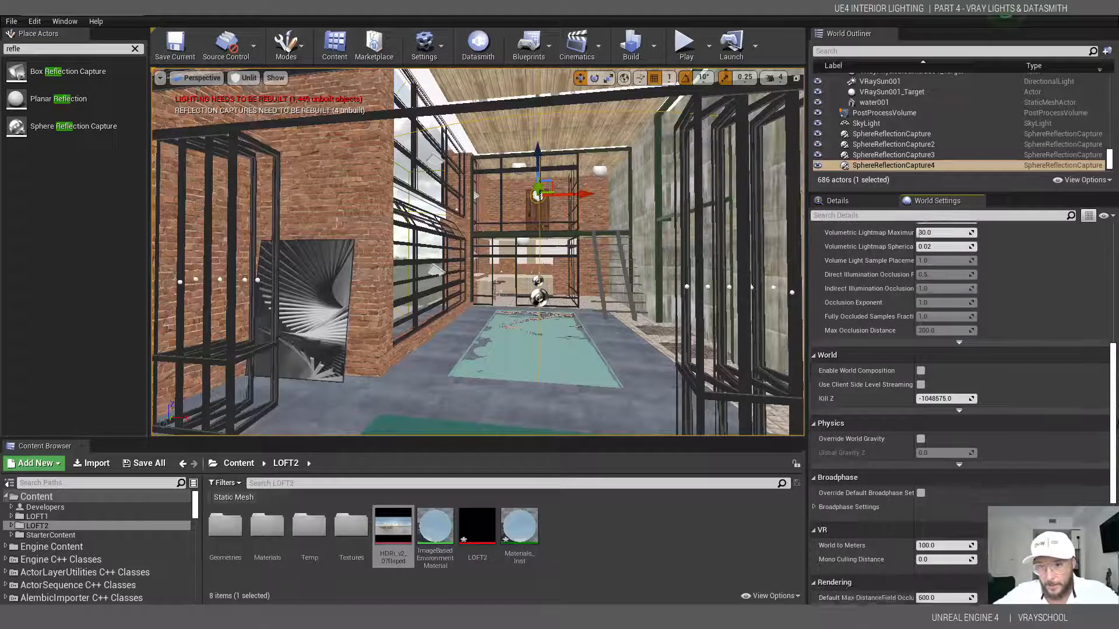
scroll(918, 547, down, 11)
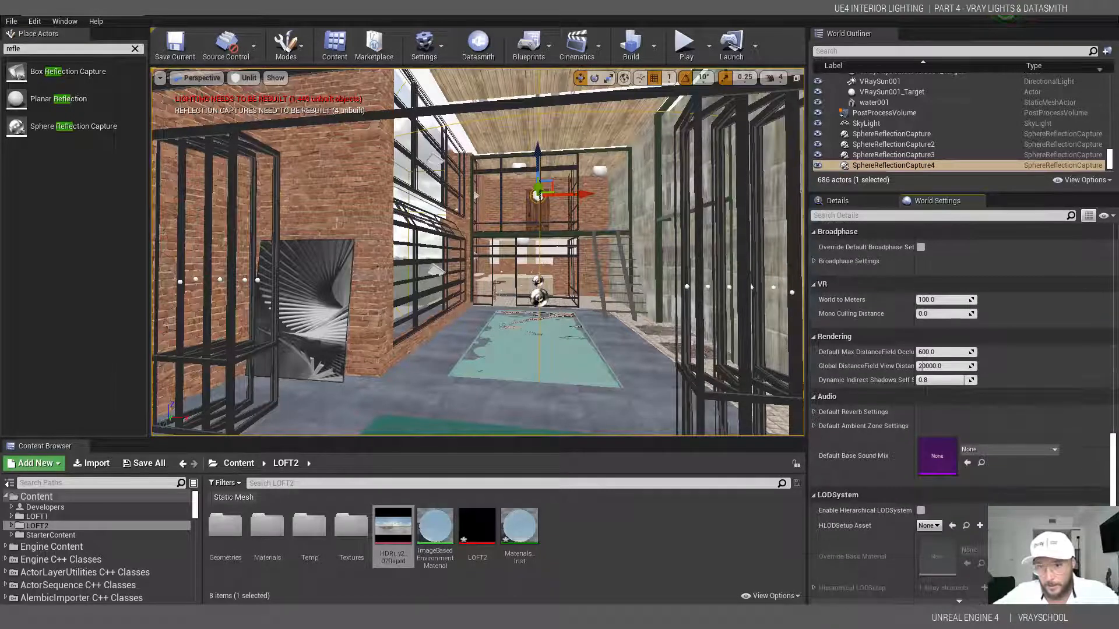
scroll(918, 547, down, 3)
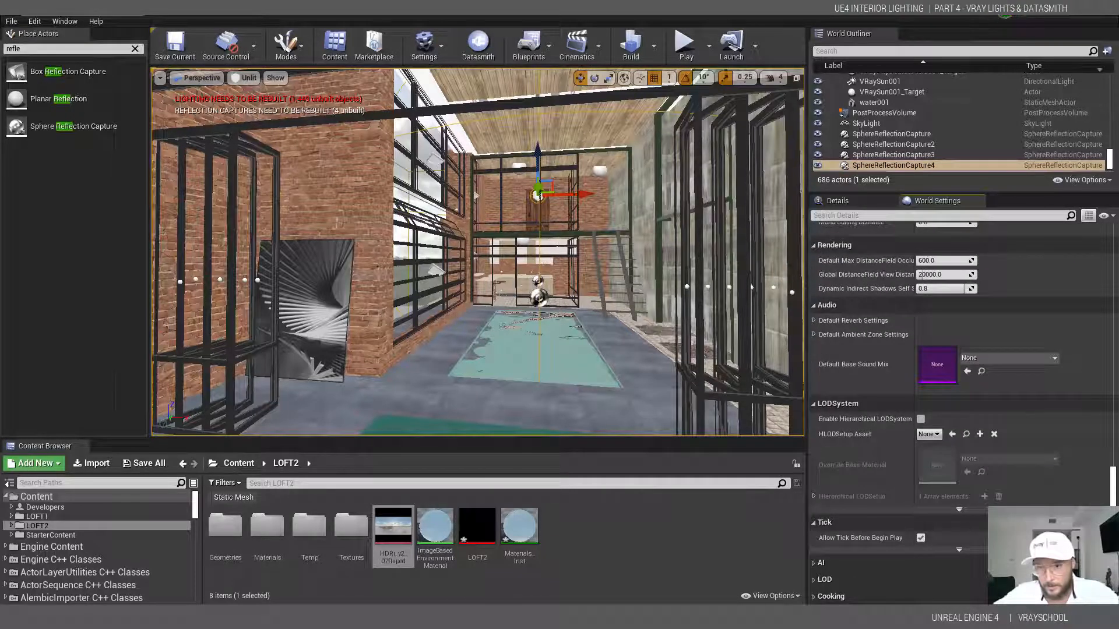
scroll(1092, 473, up, 12)
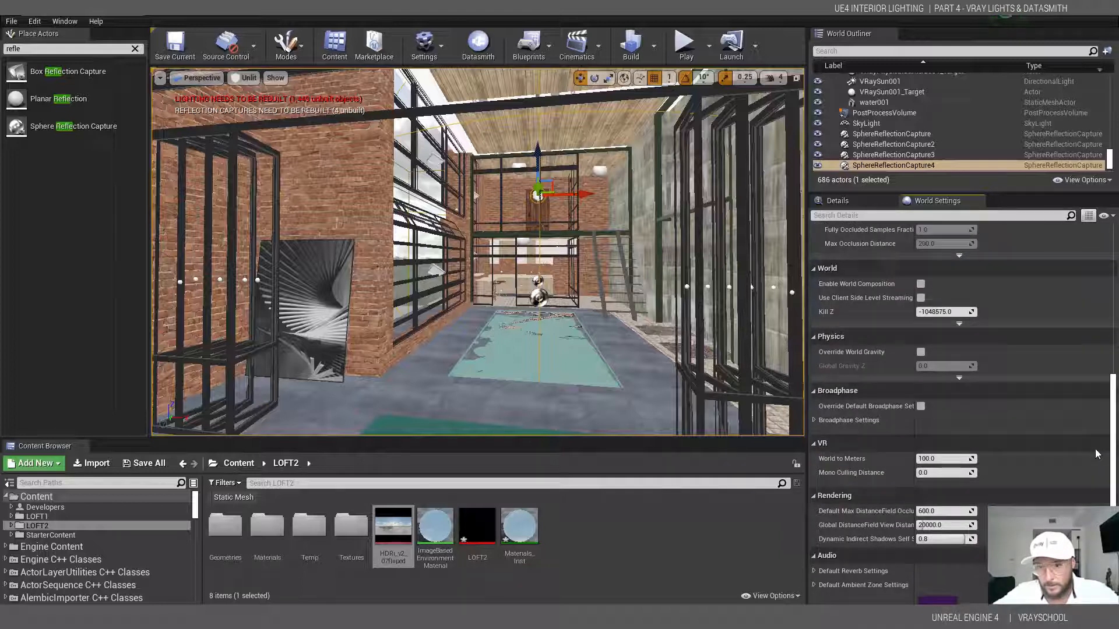
scroll(1096, 454, up, 9)
scroll(1085, 379, up, 2)
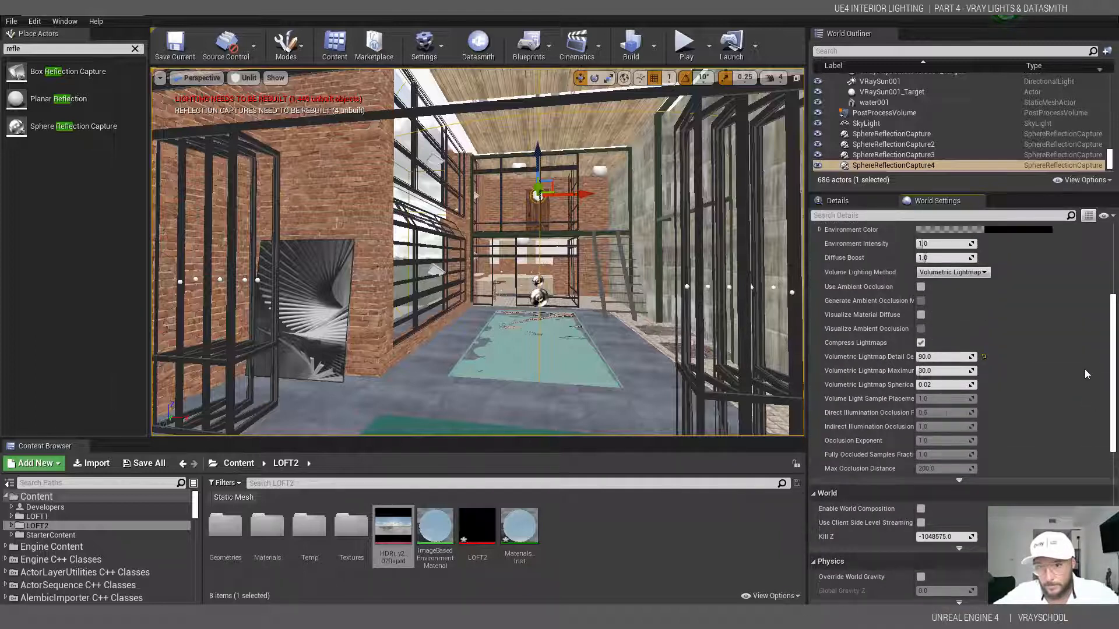
click(959, 480)
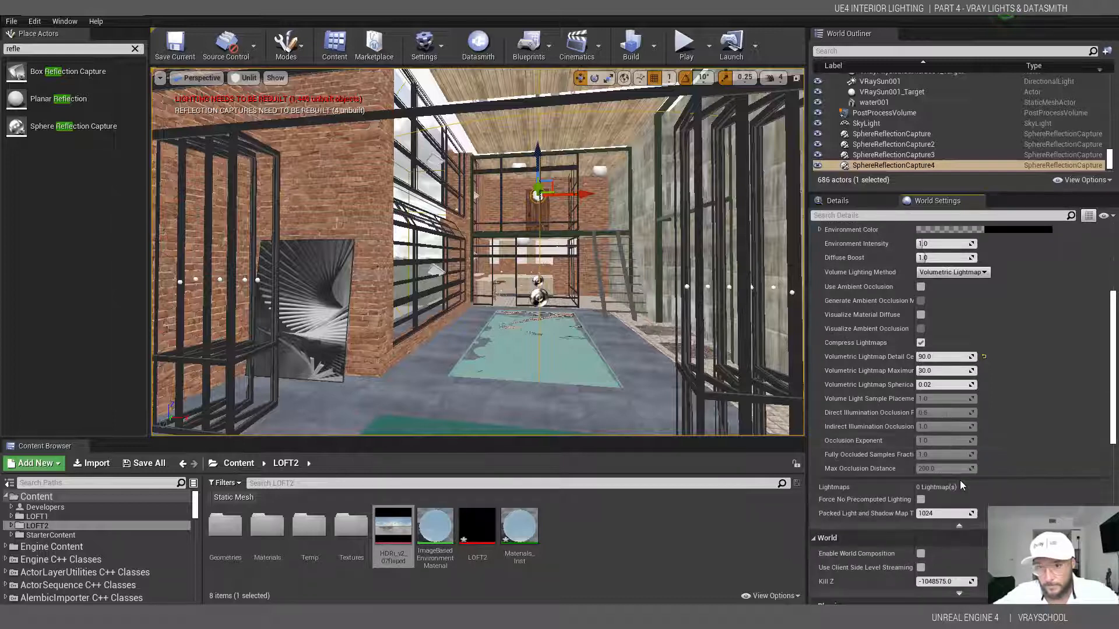
click(947, 513)
text(4096)
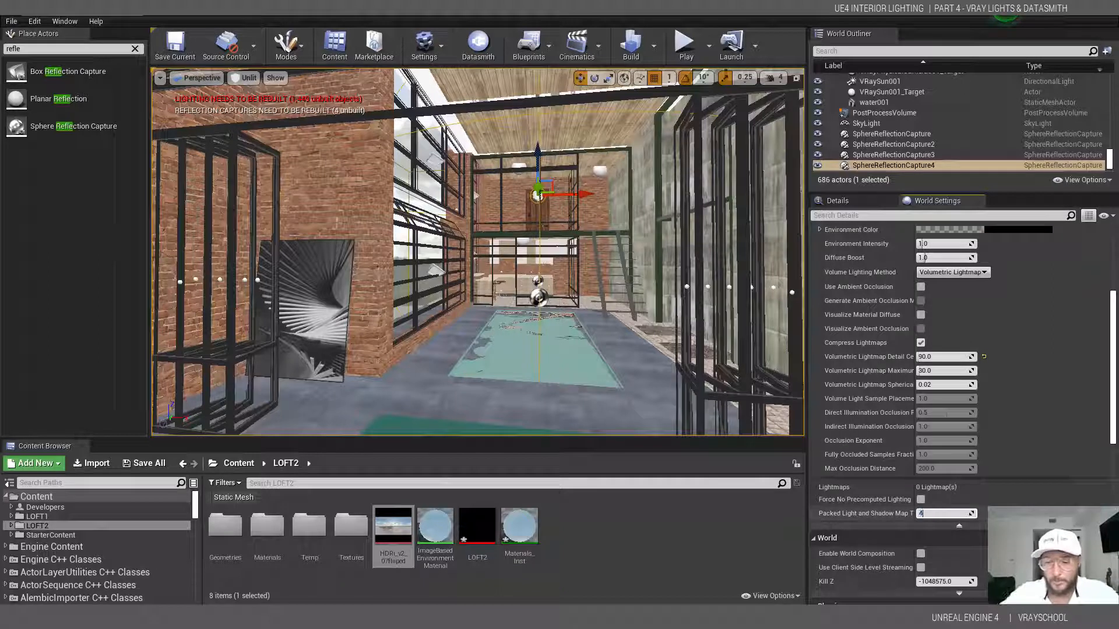
key(Return)
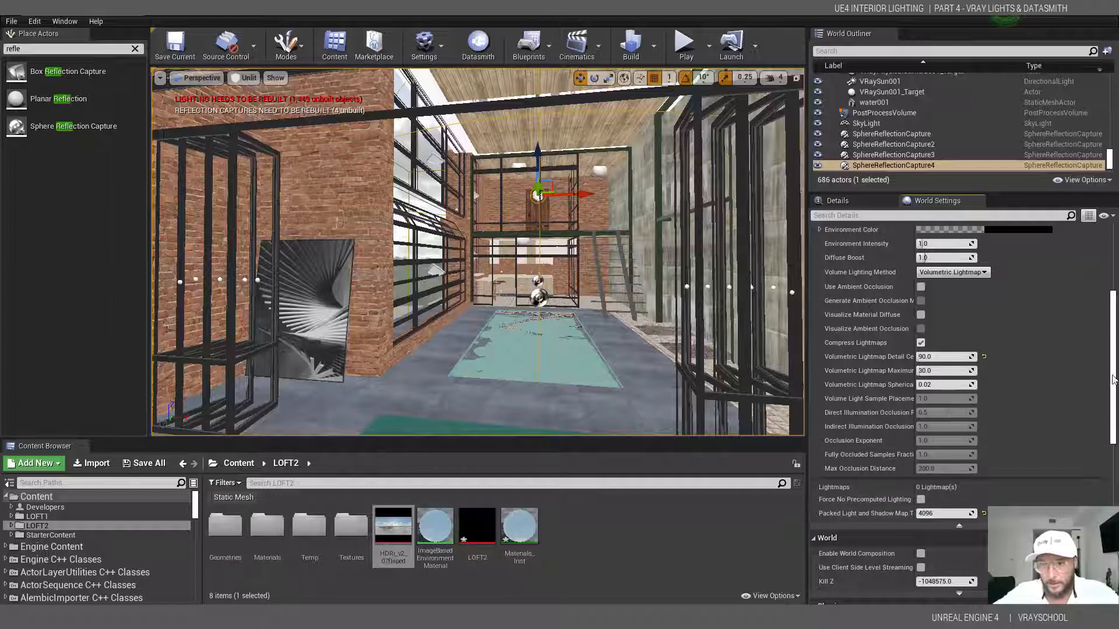
Review the available Lighting Quality levels and build only the scene's lighting.
scroll(1113, 379, up, 5)
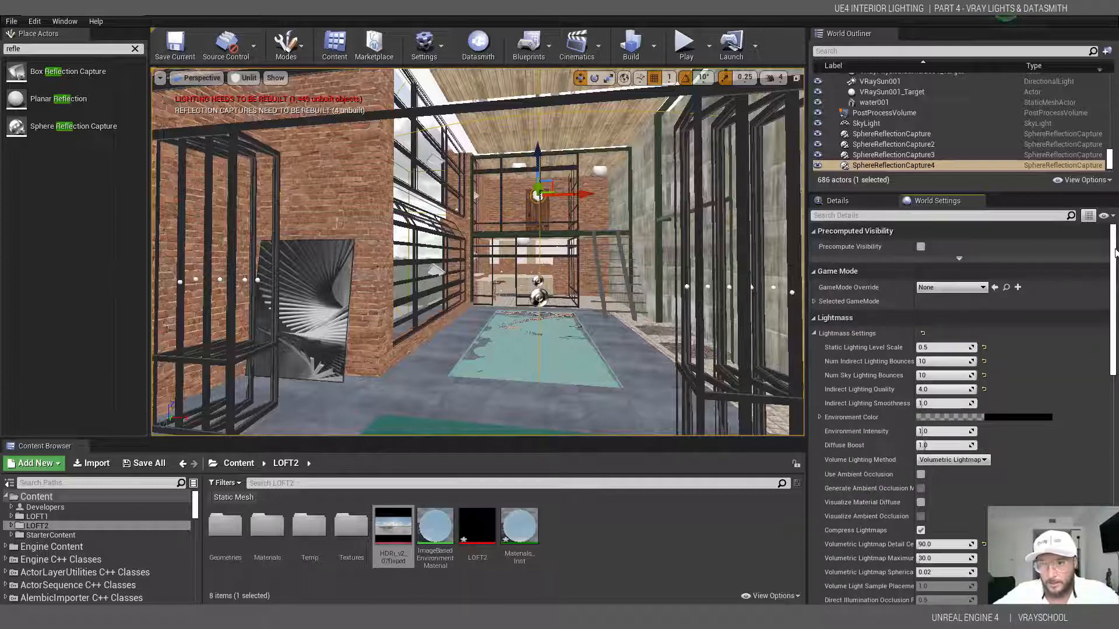
click(653, 46)
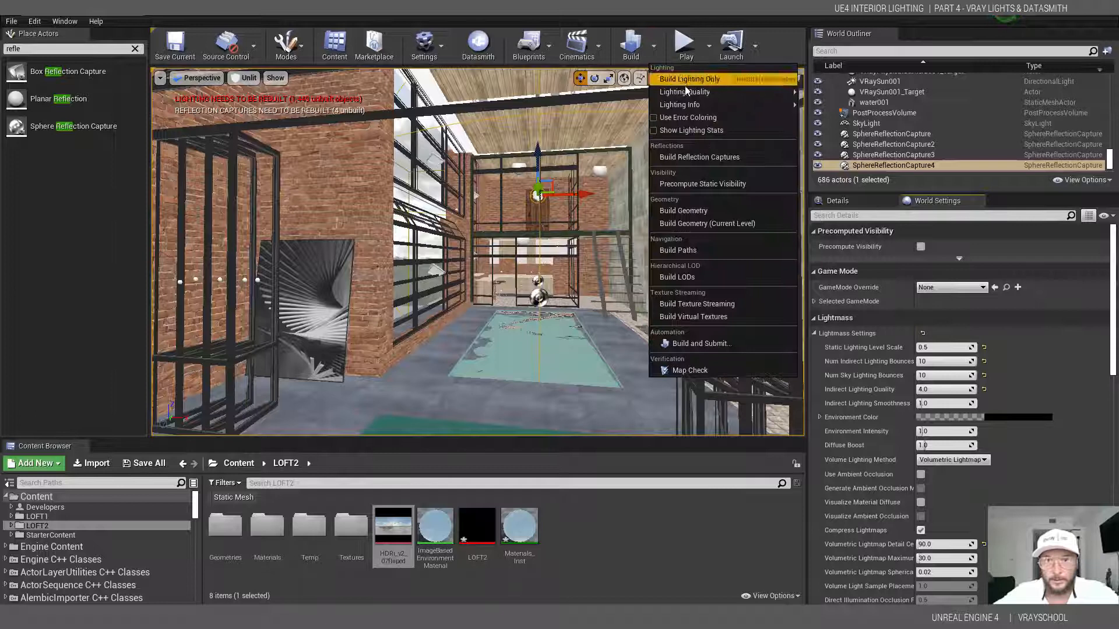
mouse_move(690, 94)
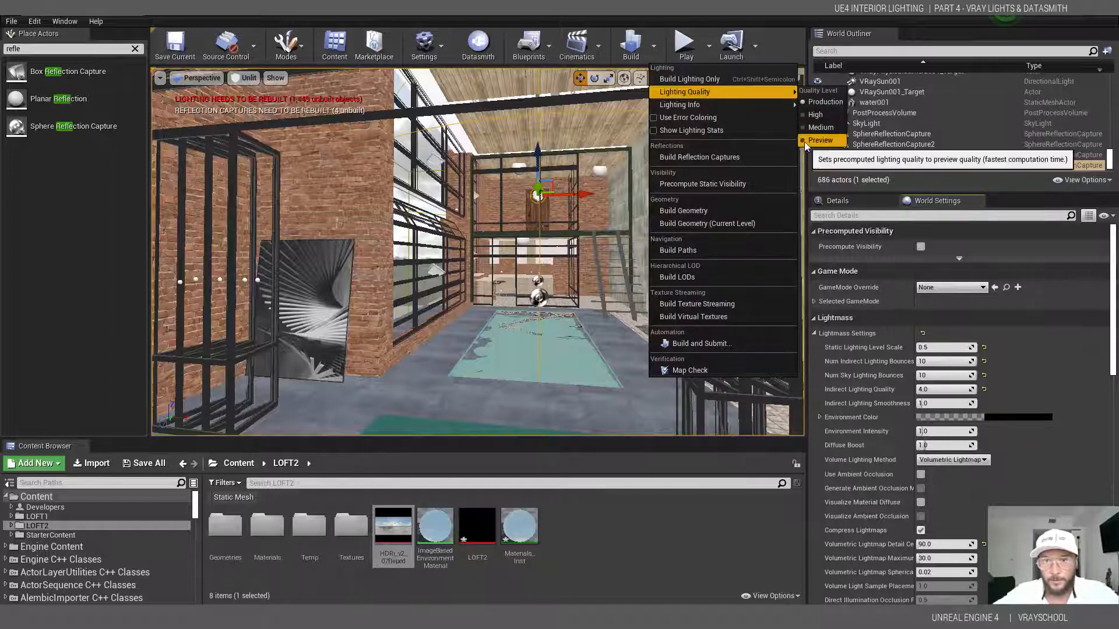
click(706, 80)
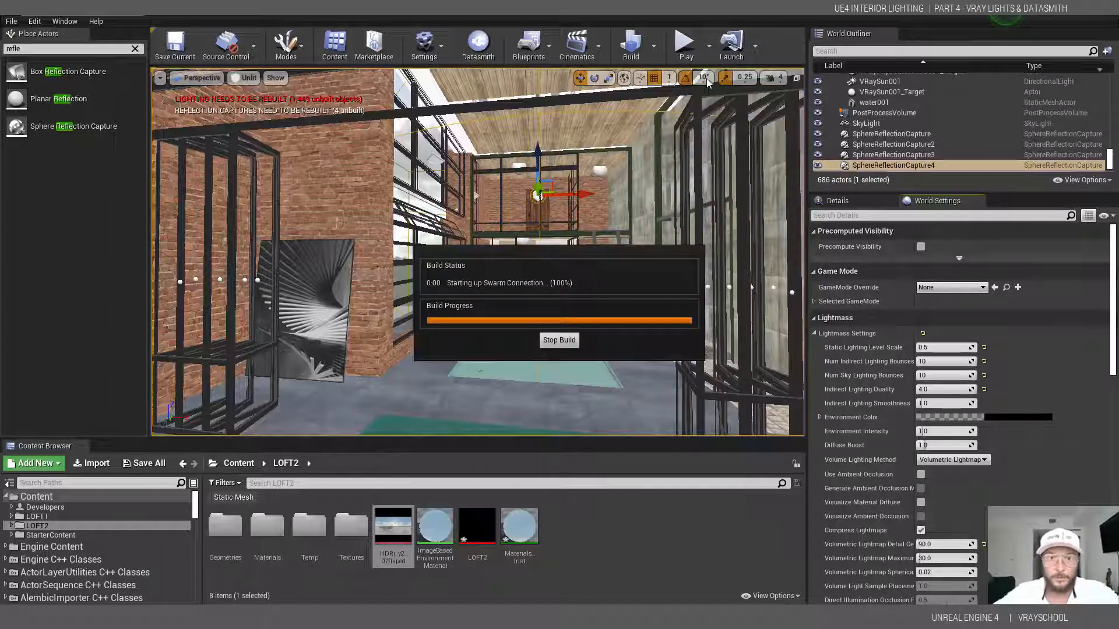
Switch the viewport to the Lit view mode and inspect the baked light inside the loft.
click(246, 77)
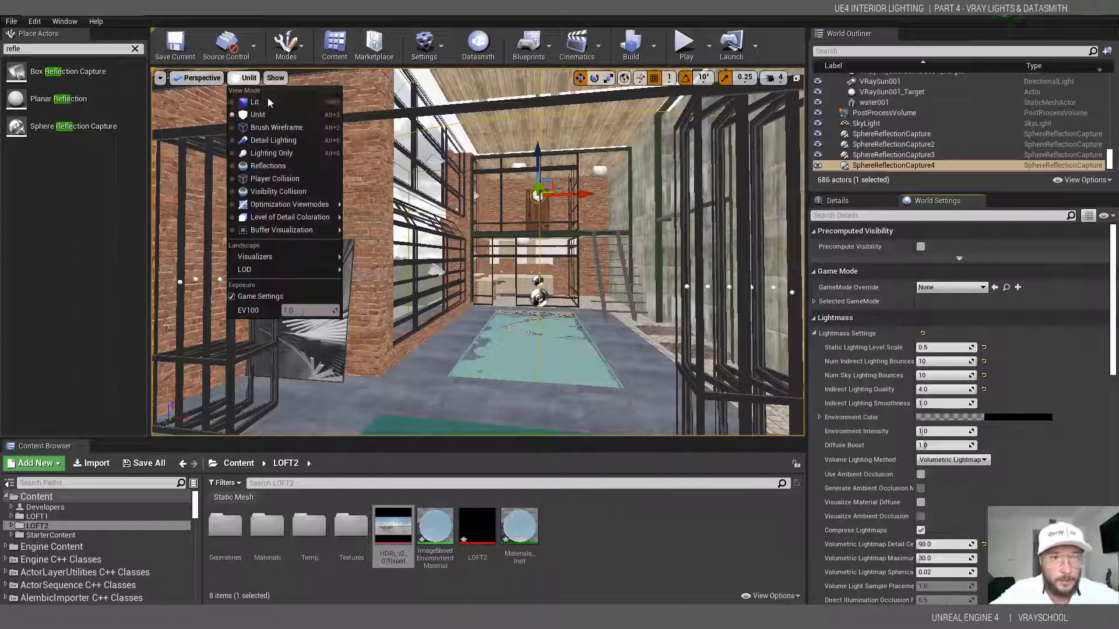
click(268, 101)
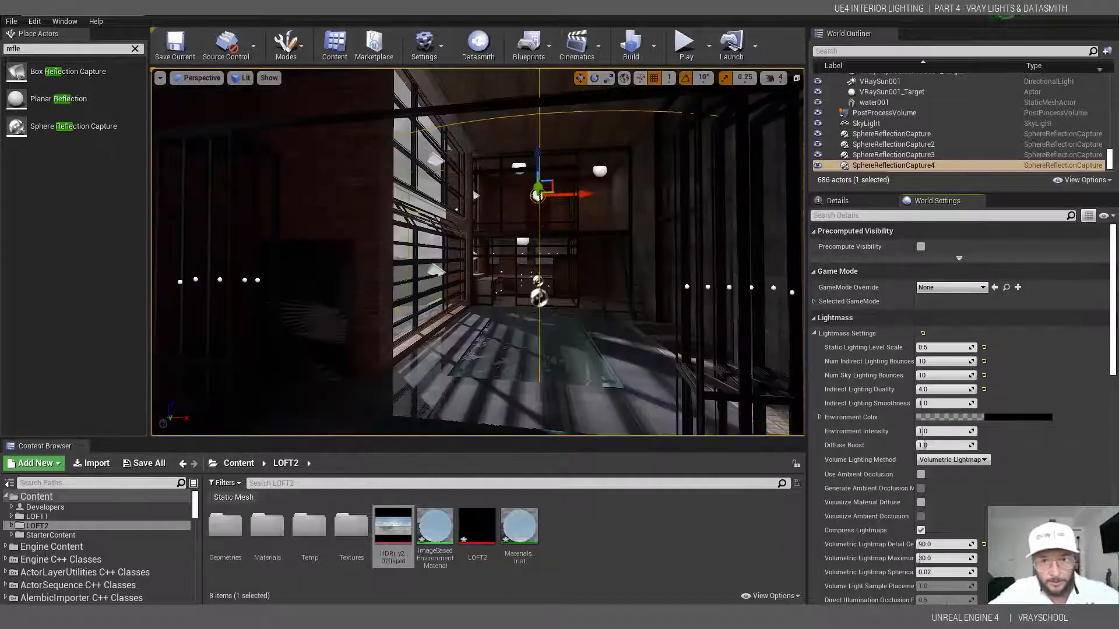
right_drag(478, 252, 428, 250)
right_drag(621, 229, 589, 332)
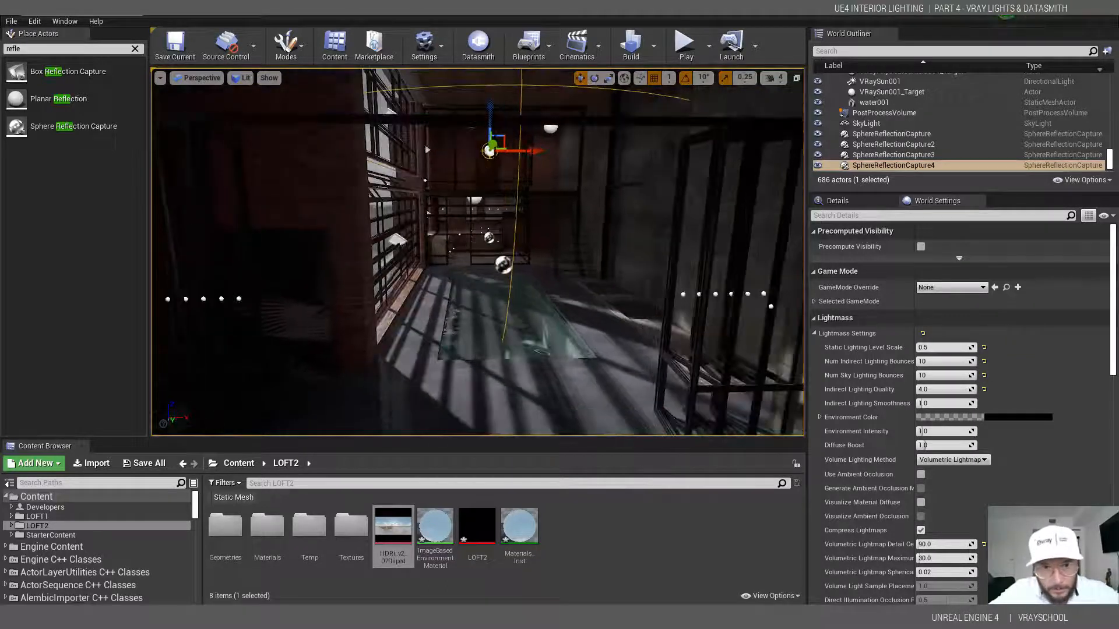
Select the VRaySun001 directional light outside the building and set its Indirect Lighting Intensity to 15.
right_drag(507, 246, 305, 165)
right_drag(319, 127, 310, 128)
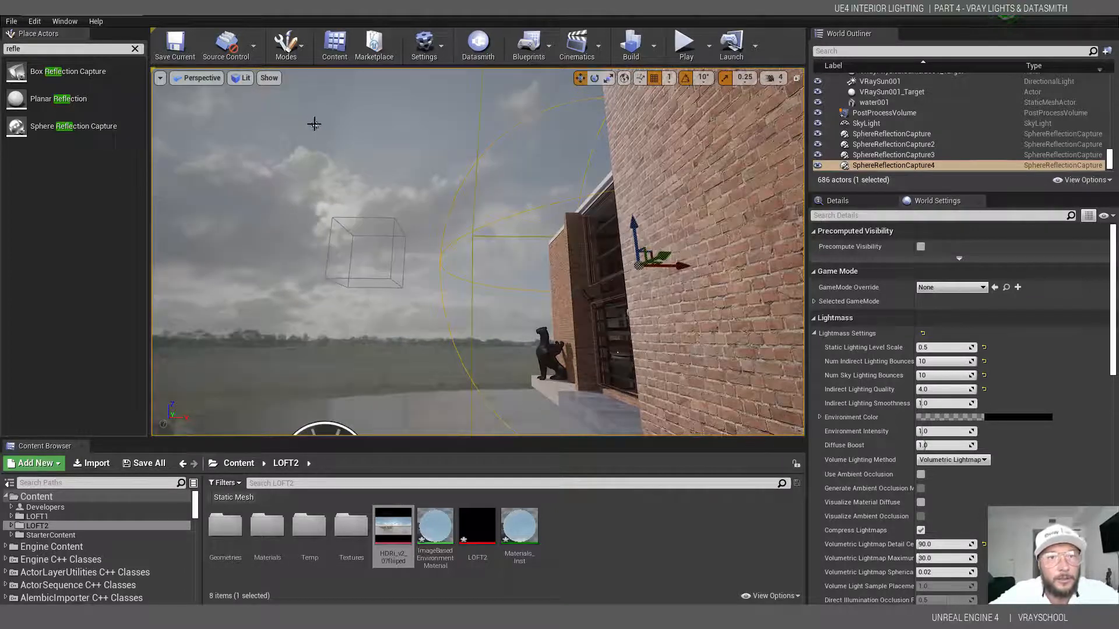
click(314, 124)
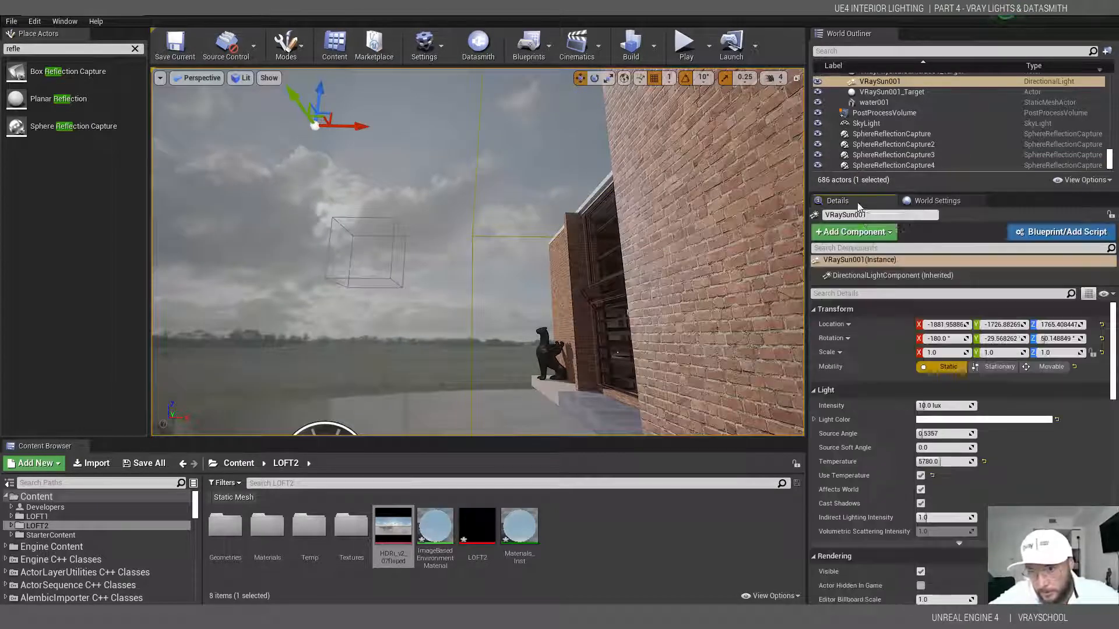
drag(925, 406, 925, 406)
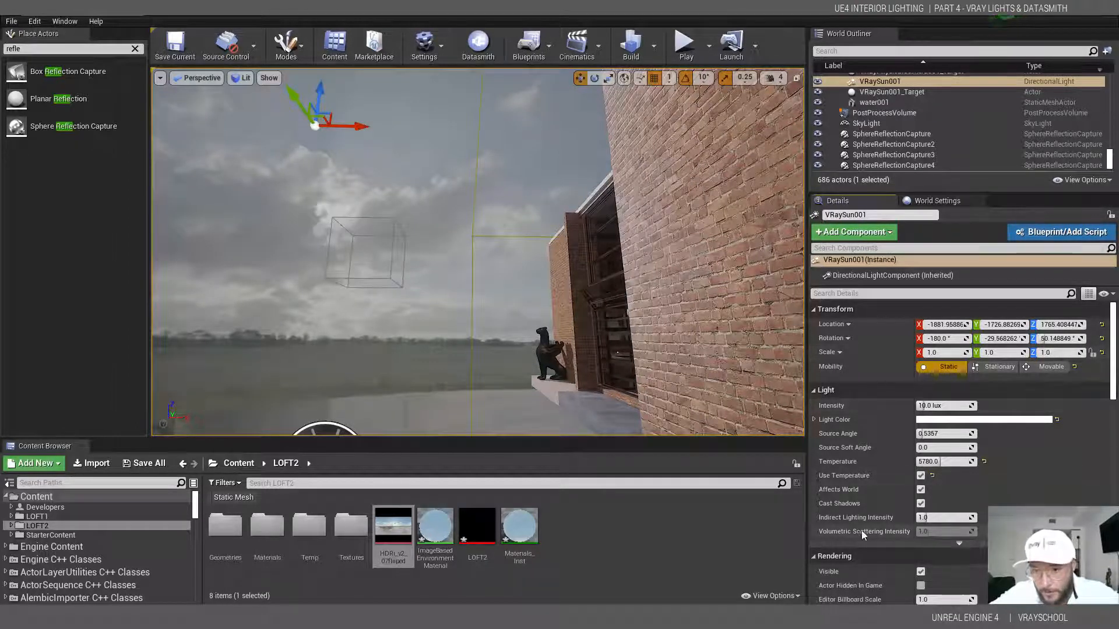
click(955, 517)
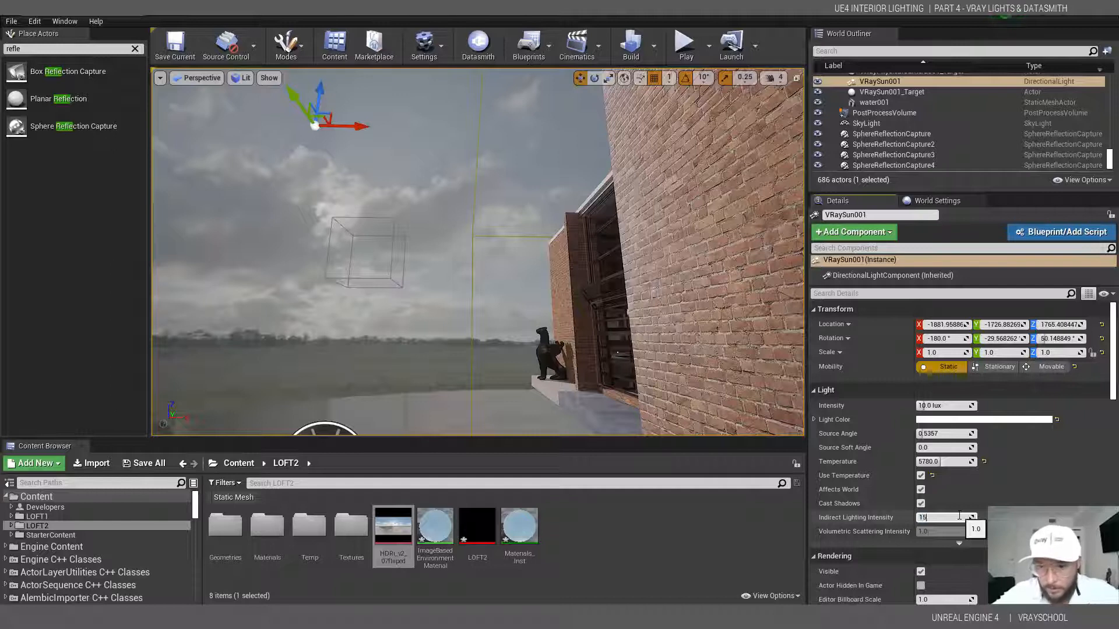
key(Return)
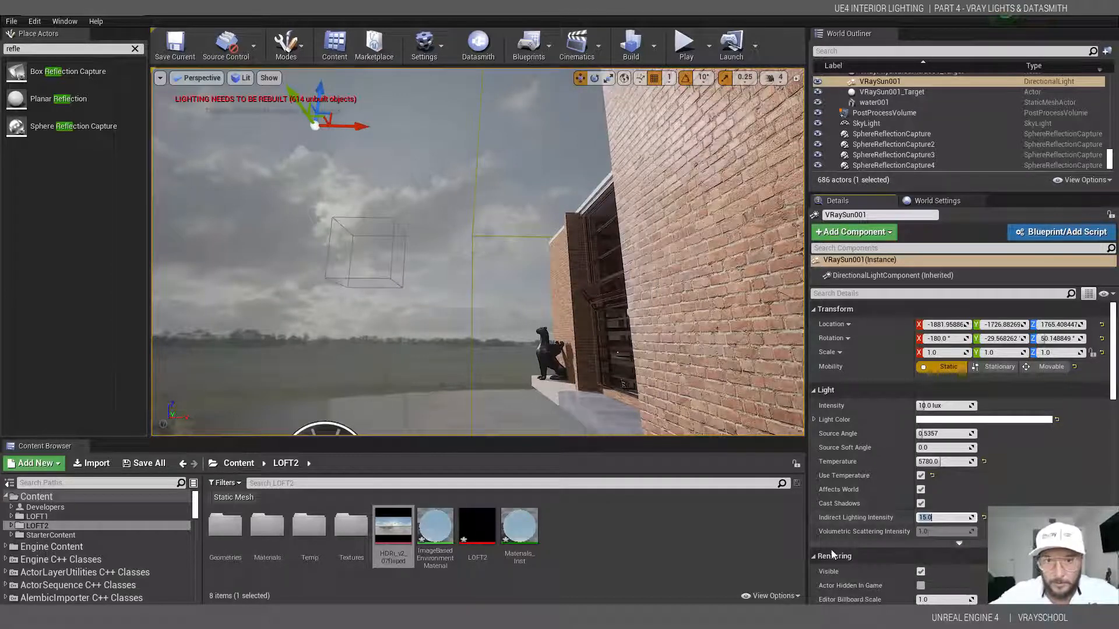
Select the SkyLight and set its Cubemap Resolution to 512 and its Indirect Lighting Intensity to 3.0.
middle_drag(561, 307, 534, 318)
middle_drag(571, 422, 566, 421)
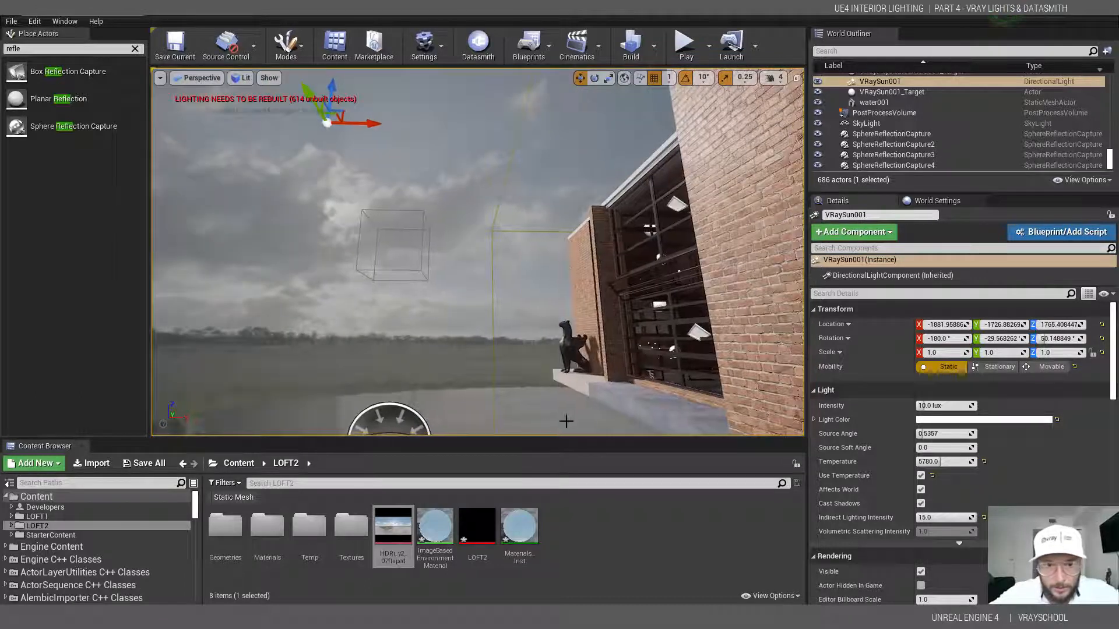
click(385, 405)
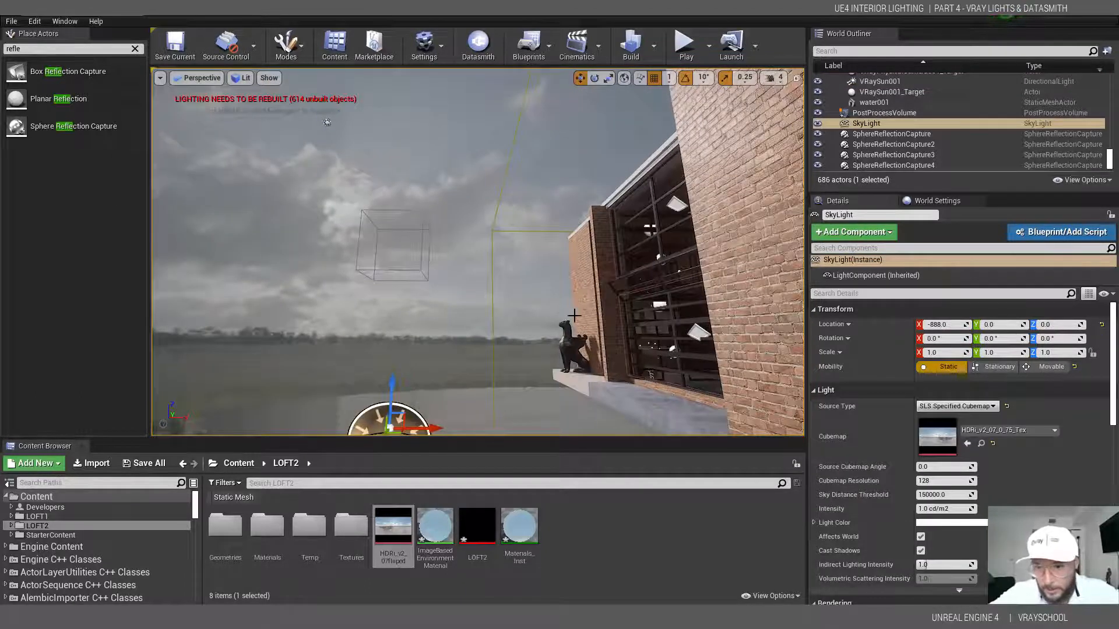
click(941, 481)
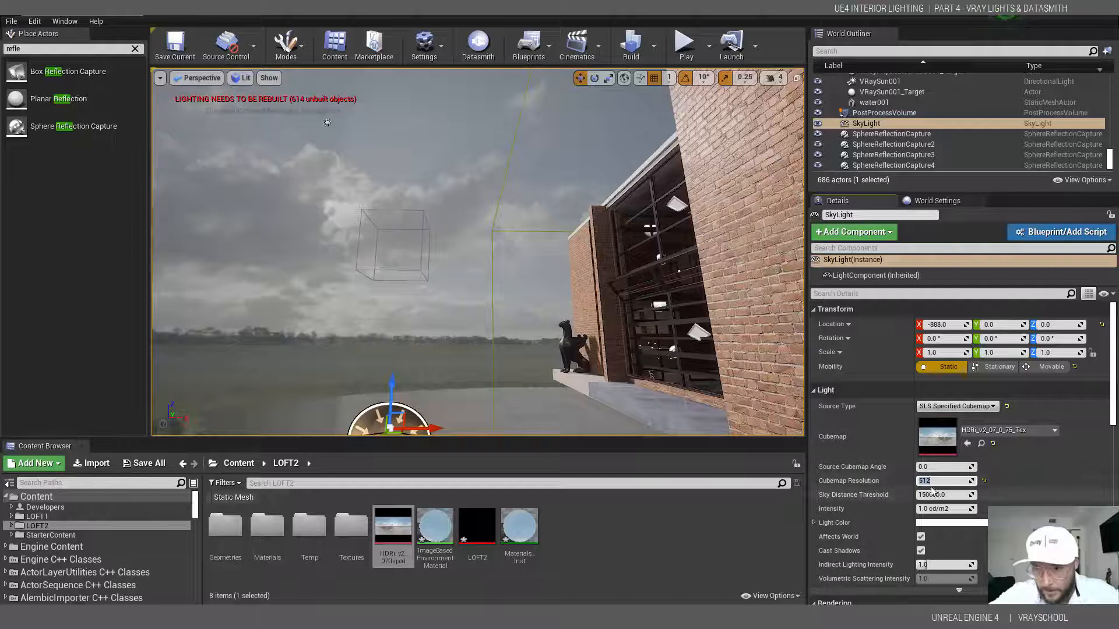
drag(1113, 398, 1112, 418)
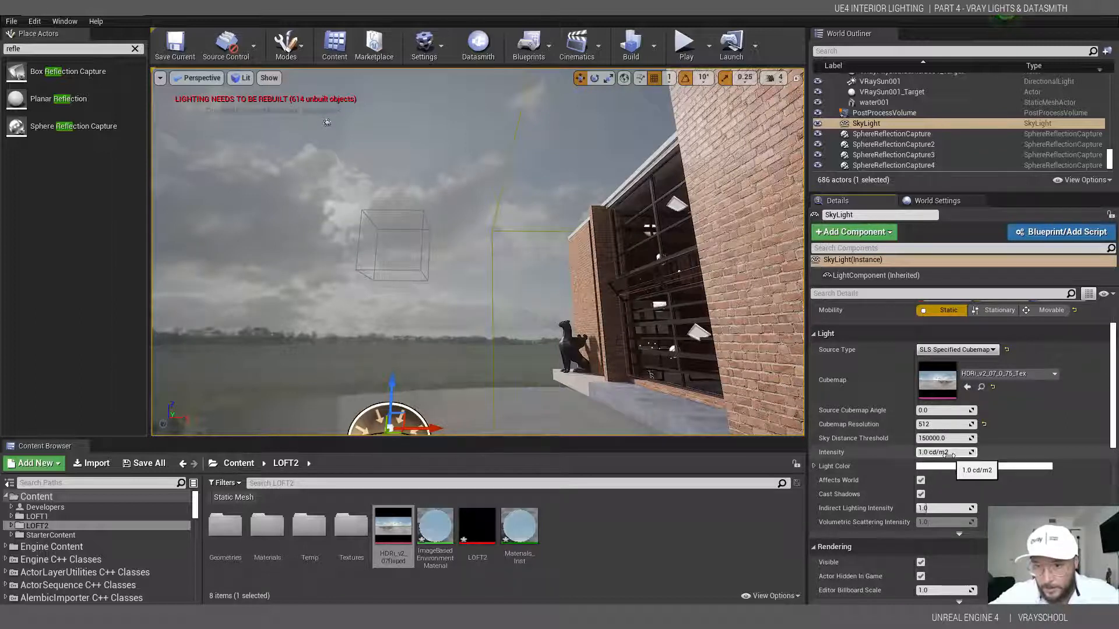
click(939, 508)
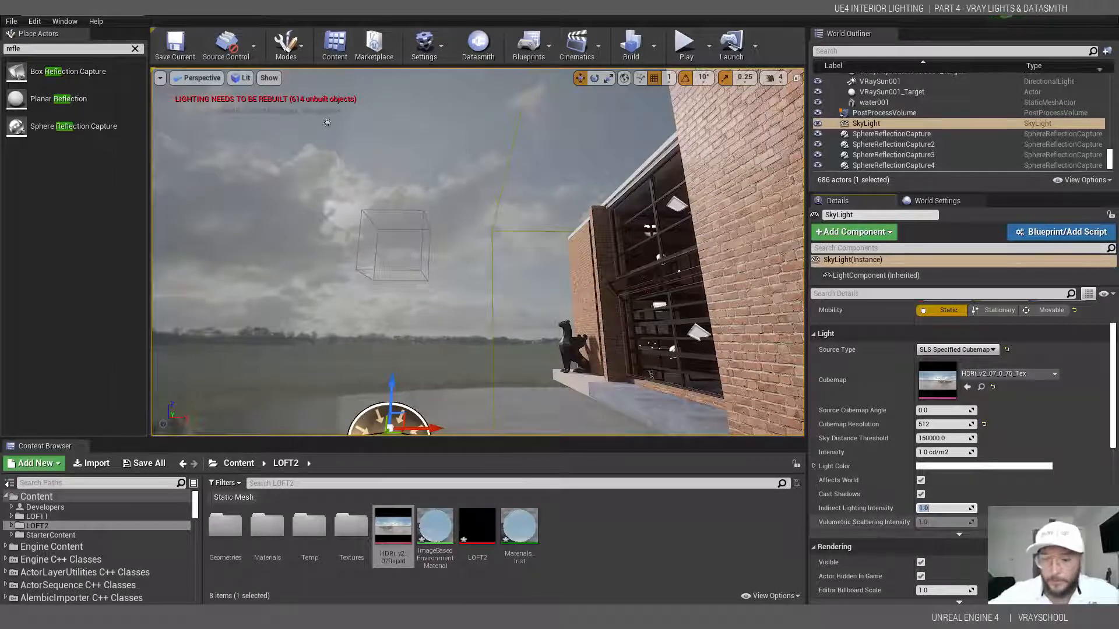
Return to the loft interior and rebuild only the lighting with the changed sun and sky light settings.
key(w)
right_drag(577, 242, 578, 274)
key(e)
key(q)
right_drag(498, 274, 516, 272)
key(e)
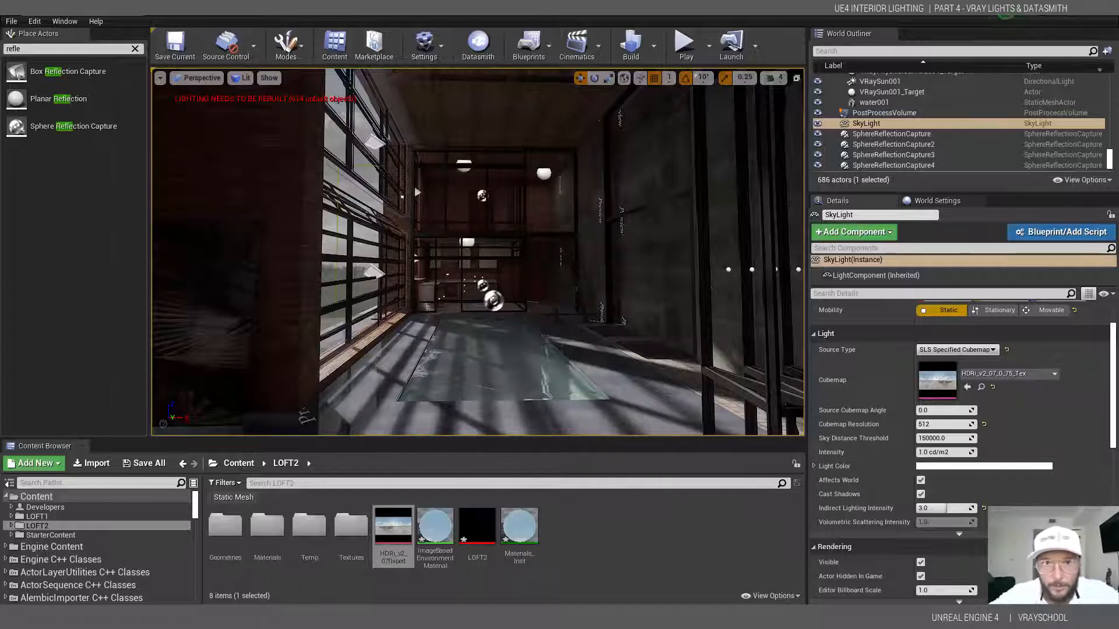
click(655, 49)
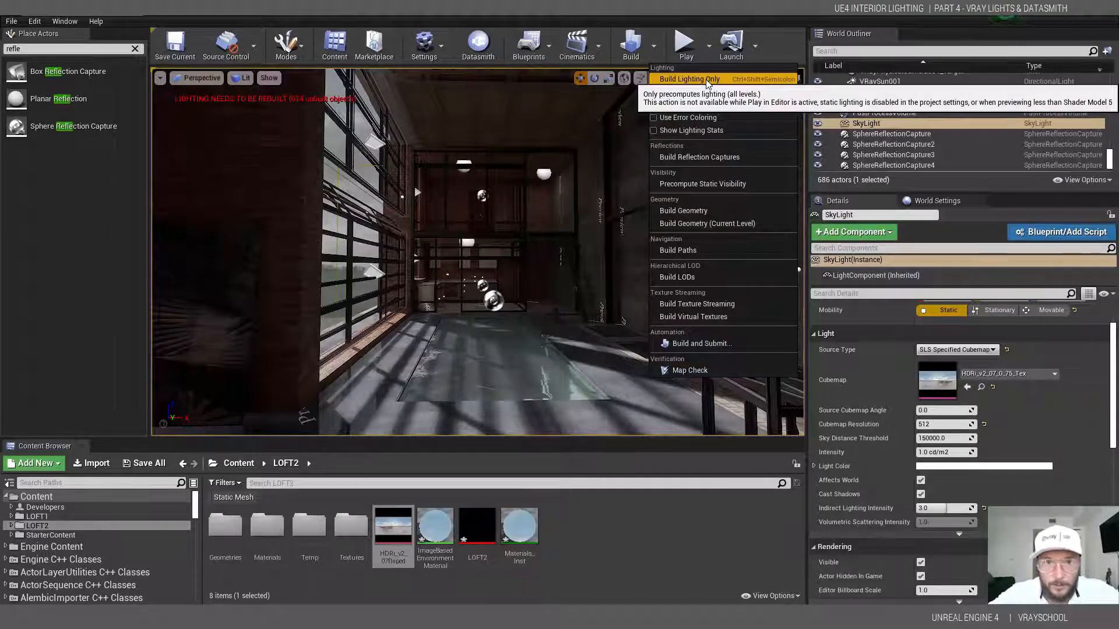
click(707, 81)
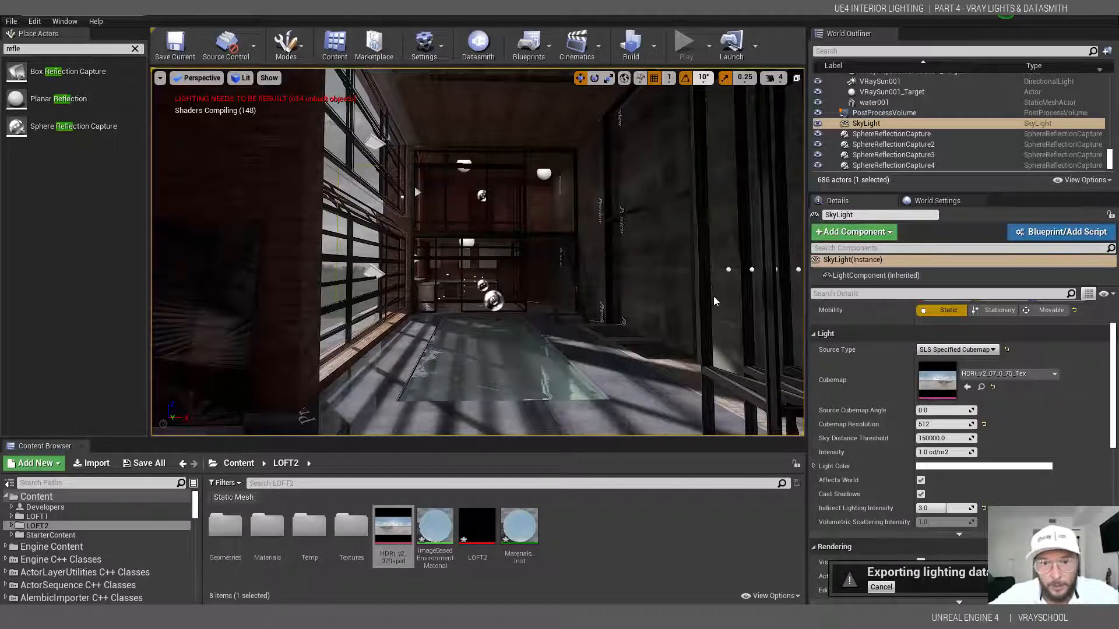
Examine the rebaked lighting from the pool hall back to the green sofa, with and without the editor icons.
right_click(714, 297)
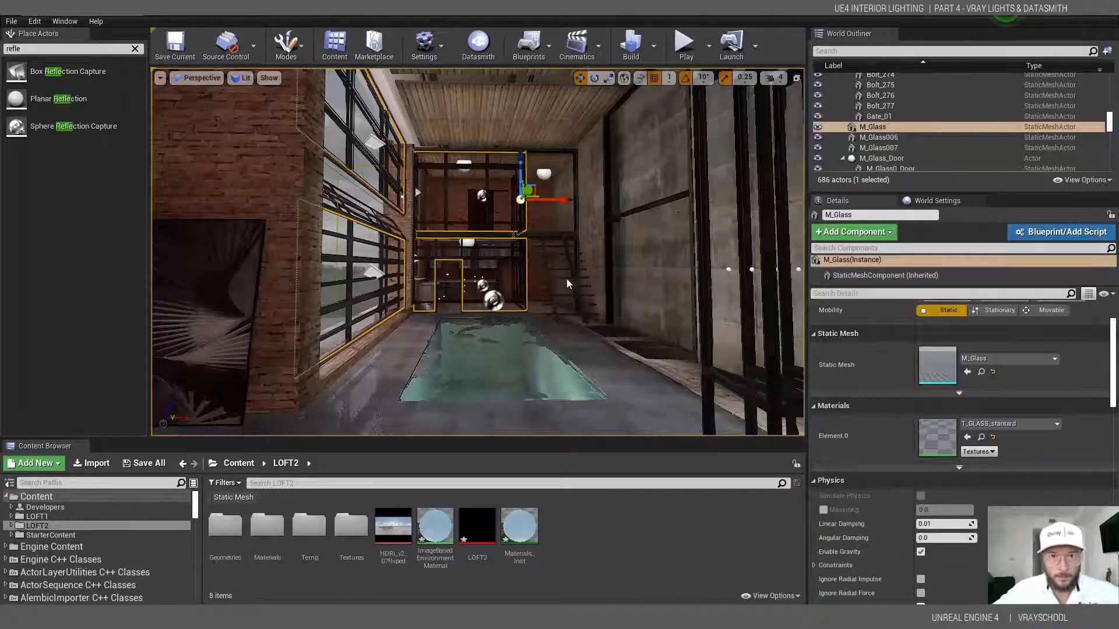
scroll(585, 274, down, 3)
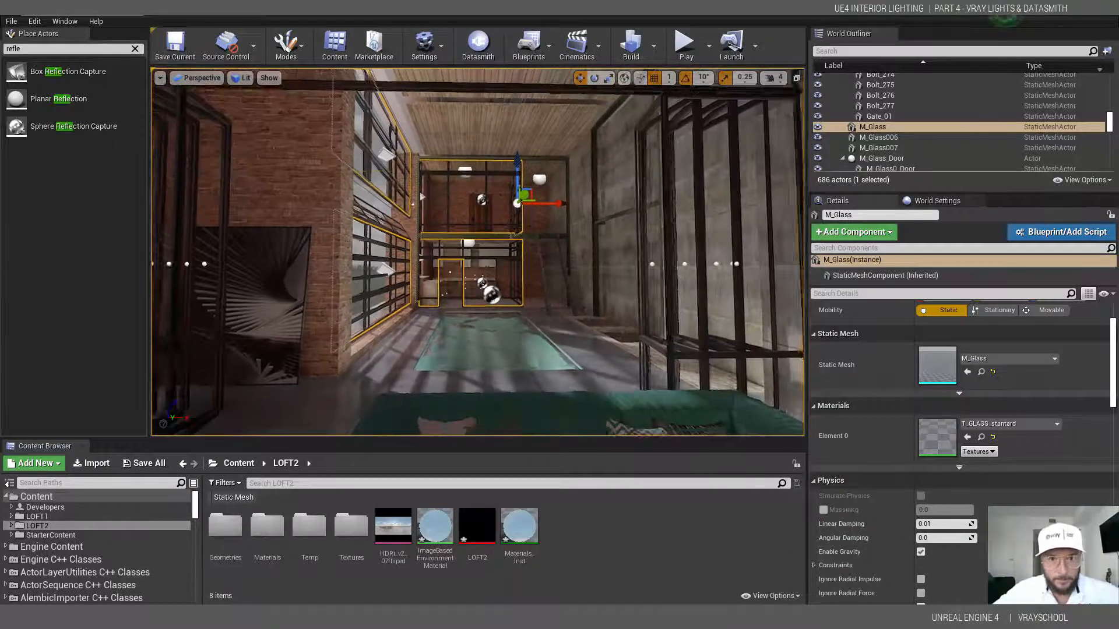
right_drag(585, 273, 589, 267)
key(s)
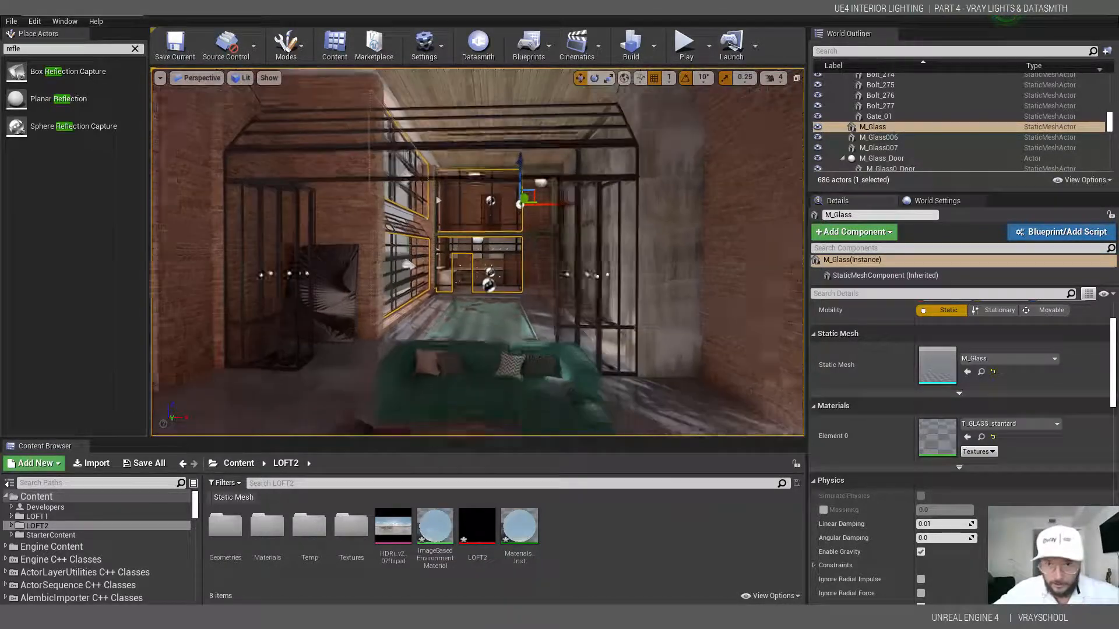
key(s)
key(w)
key(w)
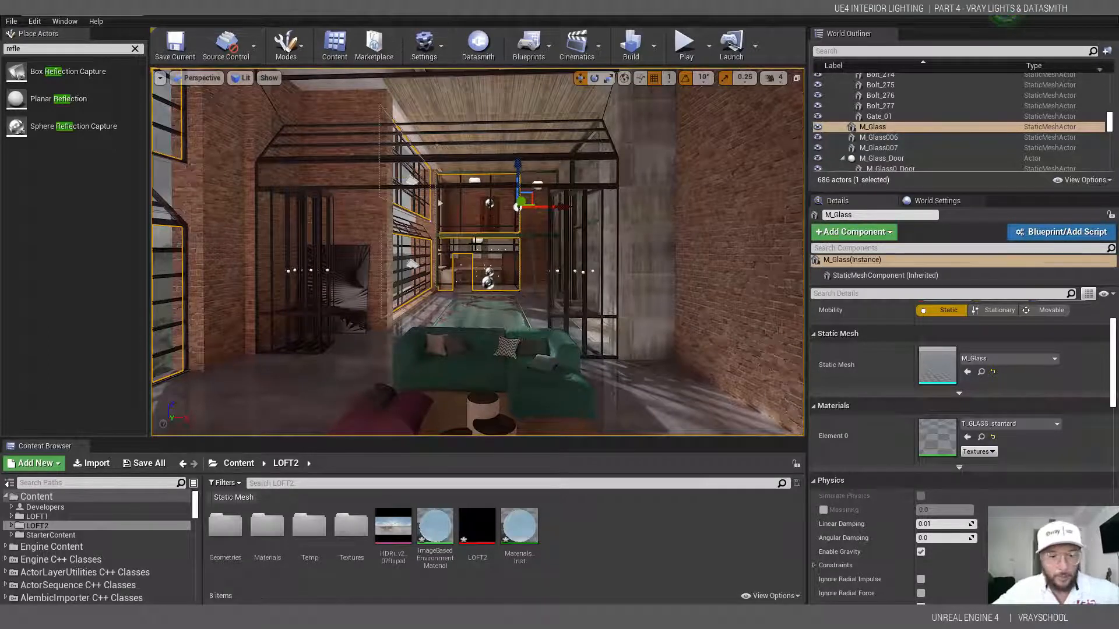
key(g)
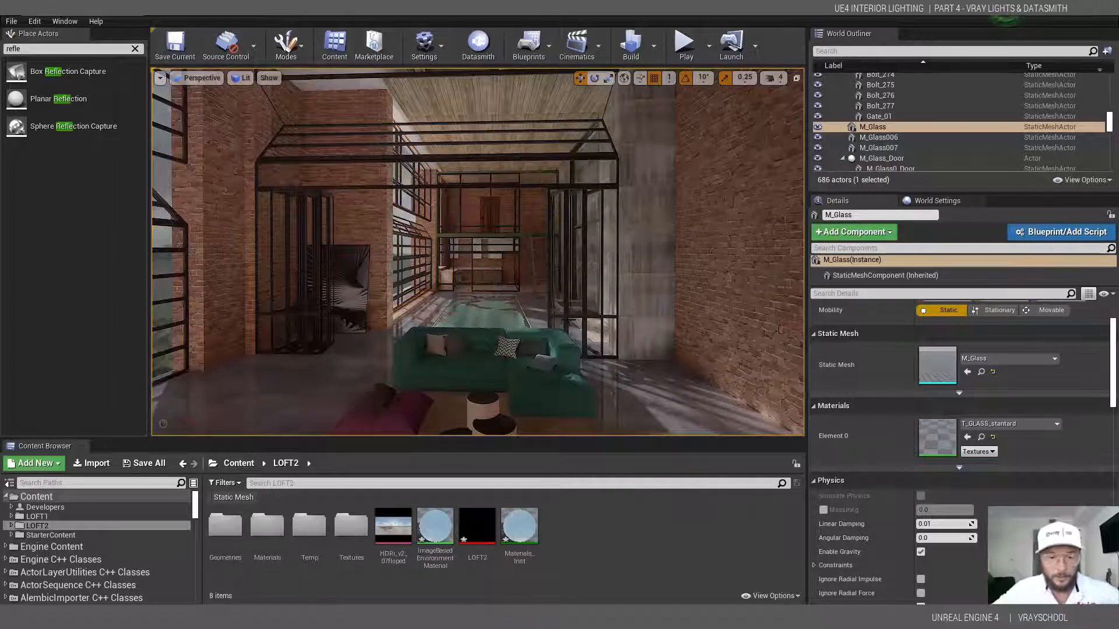
mouse_move(503, 294)
mouse_down()
mouse_move(507, 265)
mouse_move(515, 271)
mouse_move(500, 335)
mouse_move(498, 309)
mouse_up()
key(g)
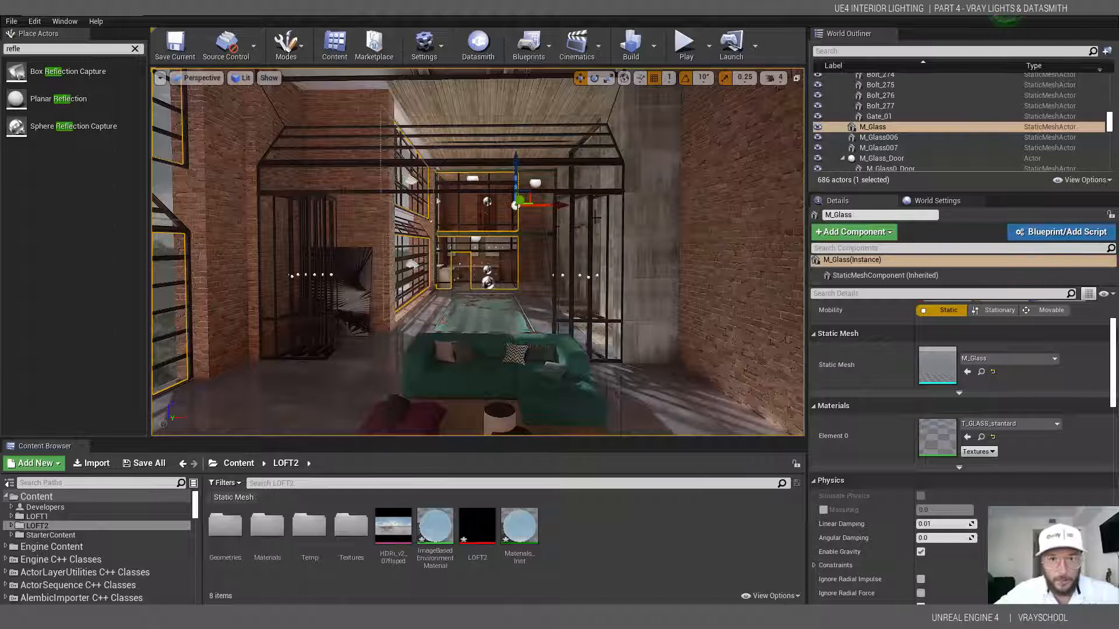
Play the level in the editor to walk through the interior, and stop the play session.
click(684, 44)
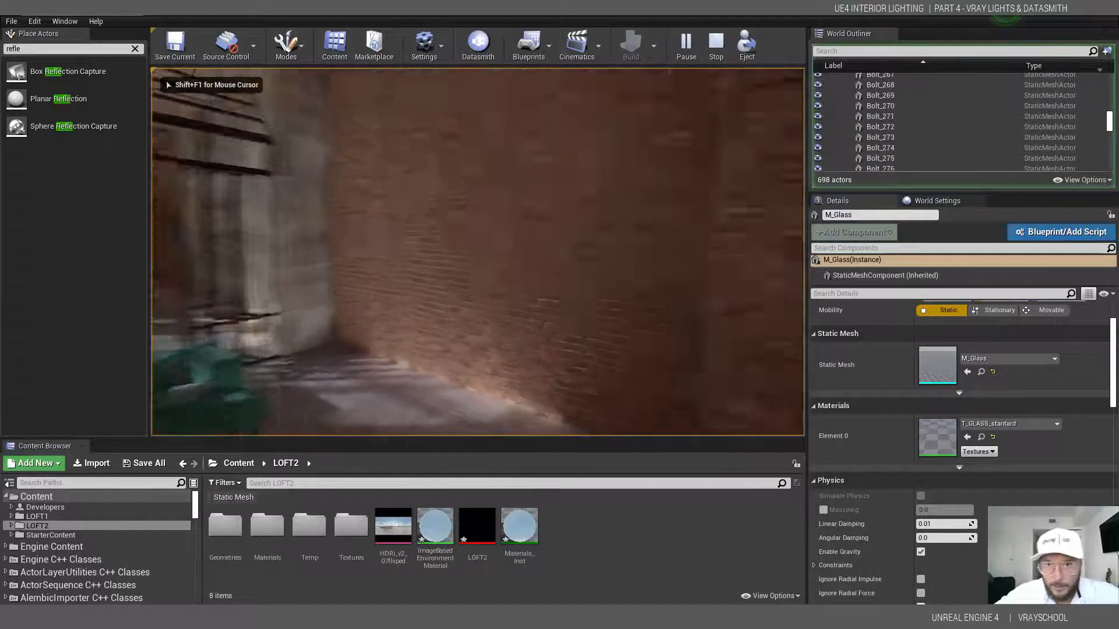
key(w)
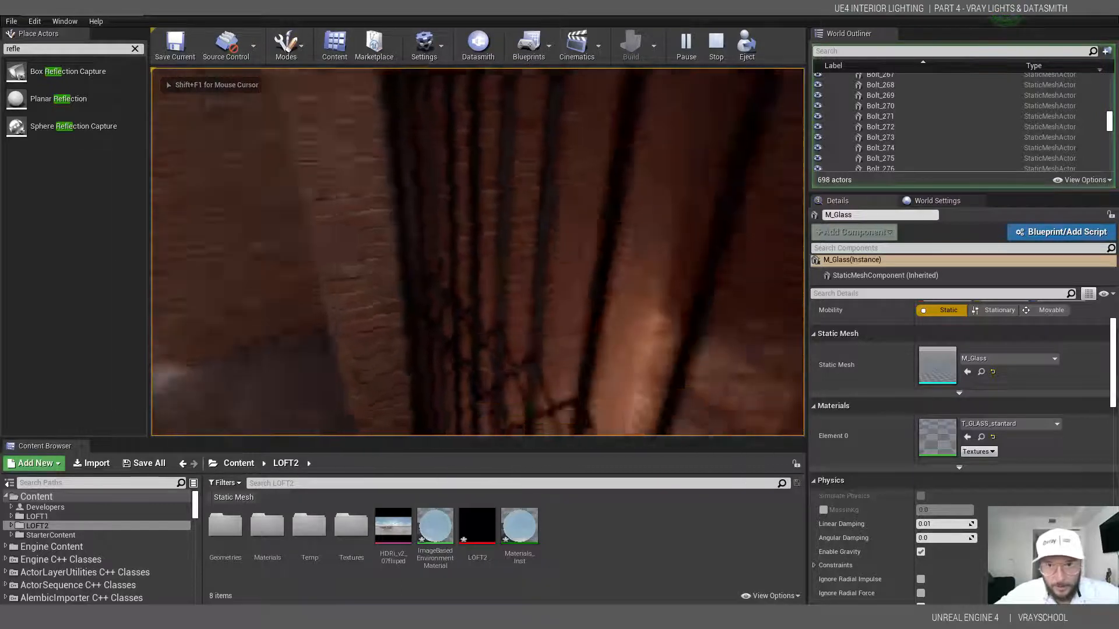
key(Escape)
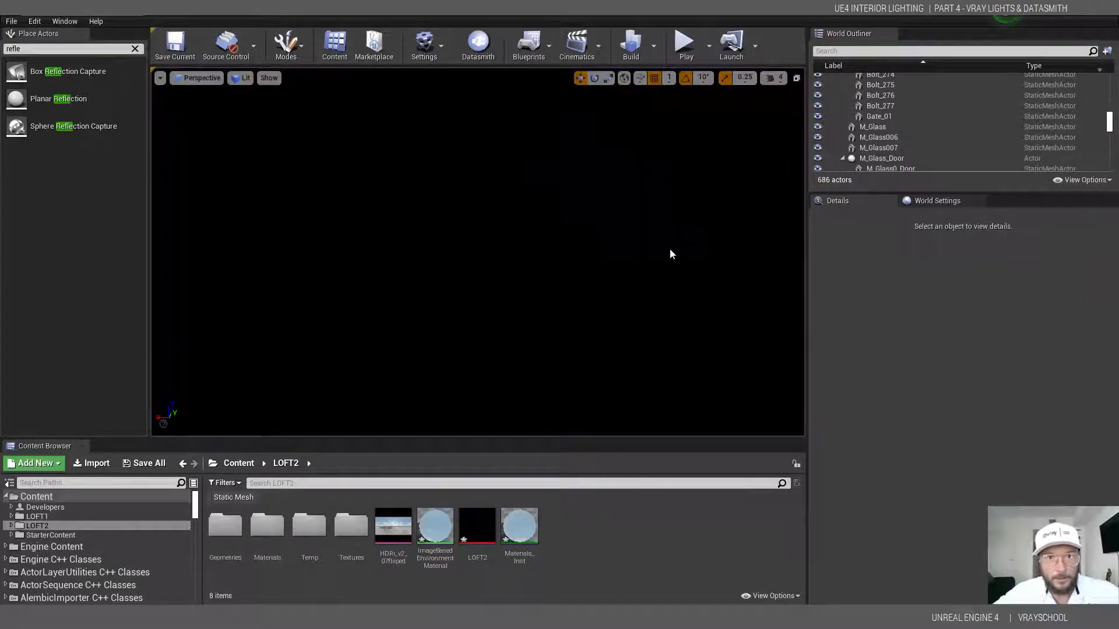
Restore the interior view through VRayPhysicalCamera001 in Lit mode and inspect the baked living area.
key(F1)
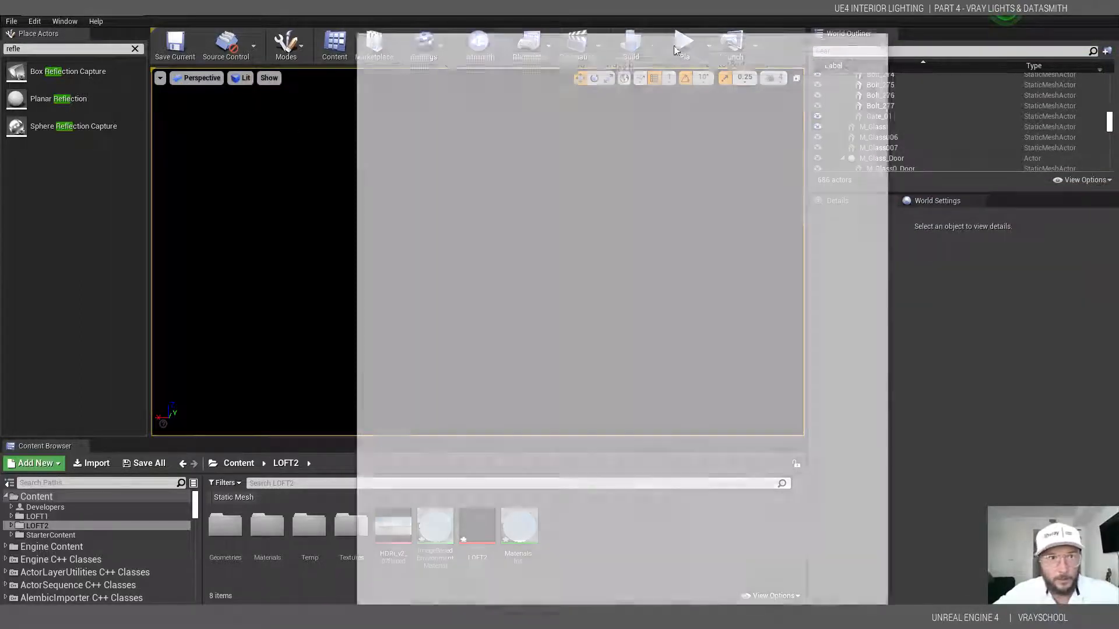
click(879, 40)
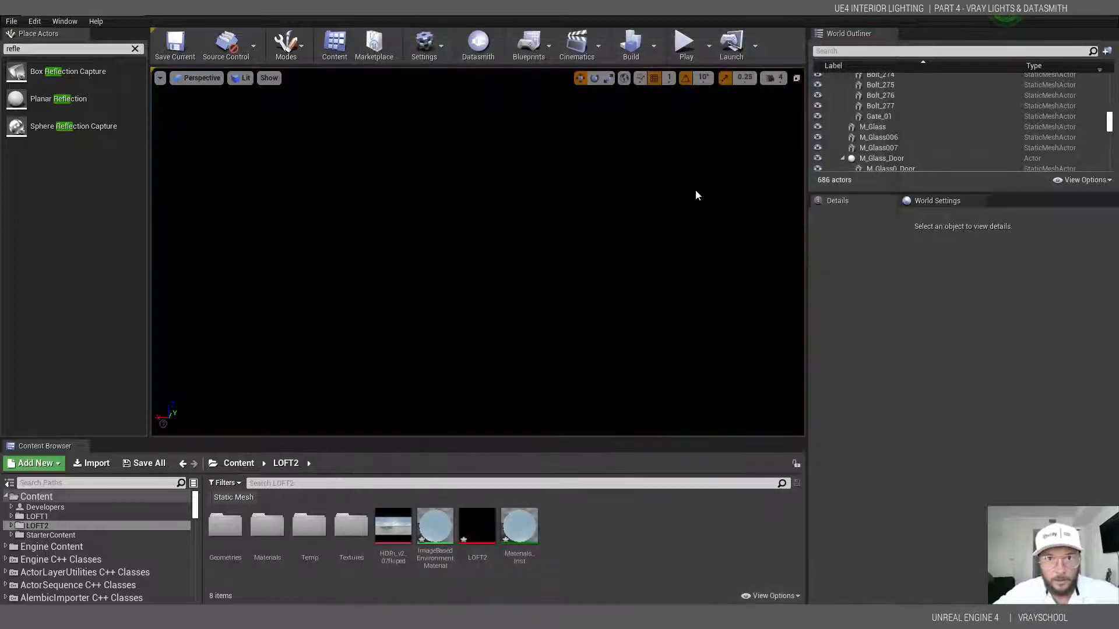
click(198, 78)
click(208, 210)
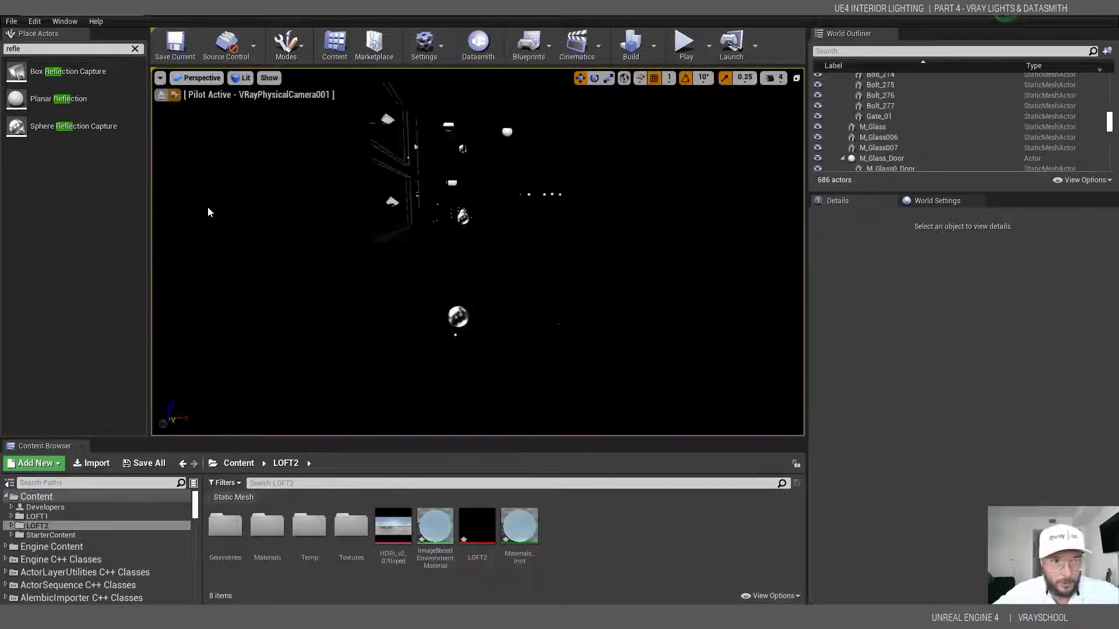
click(241, 78)
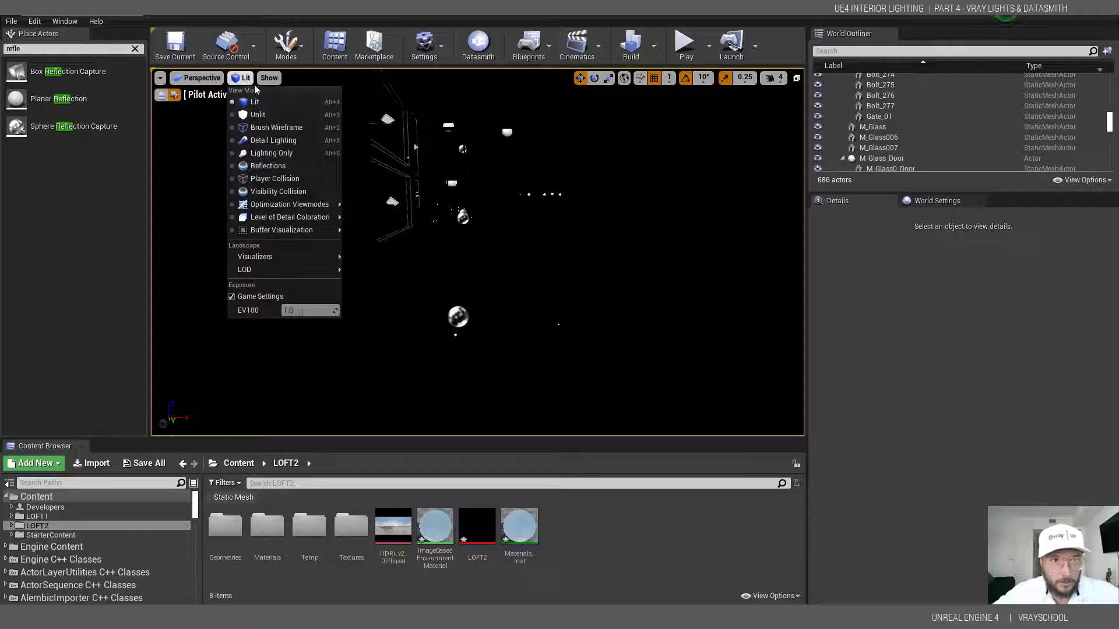
click(262, 100)
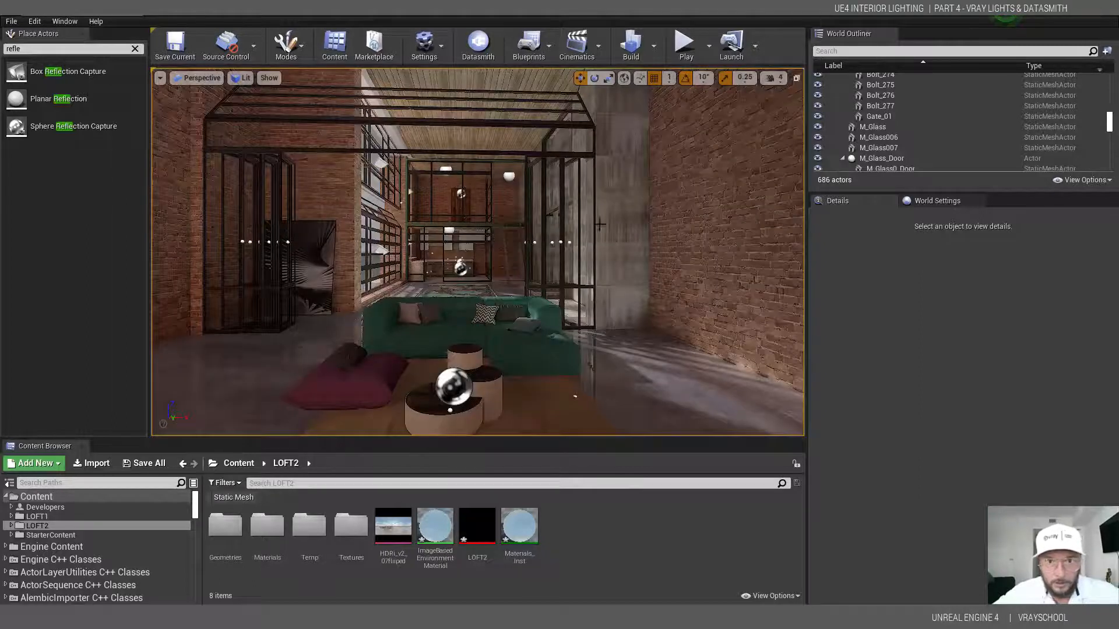
mouse_move(477, 251)
mouse_down()
mouse_move(227, 236)
mouse_move(483, 244)
mouse_move(484, 230)
mouse_up()
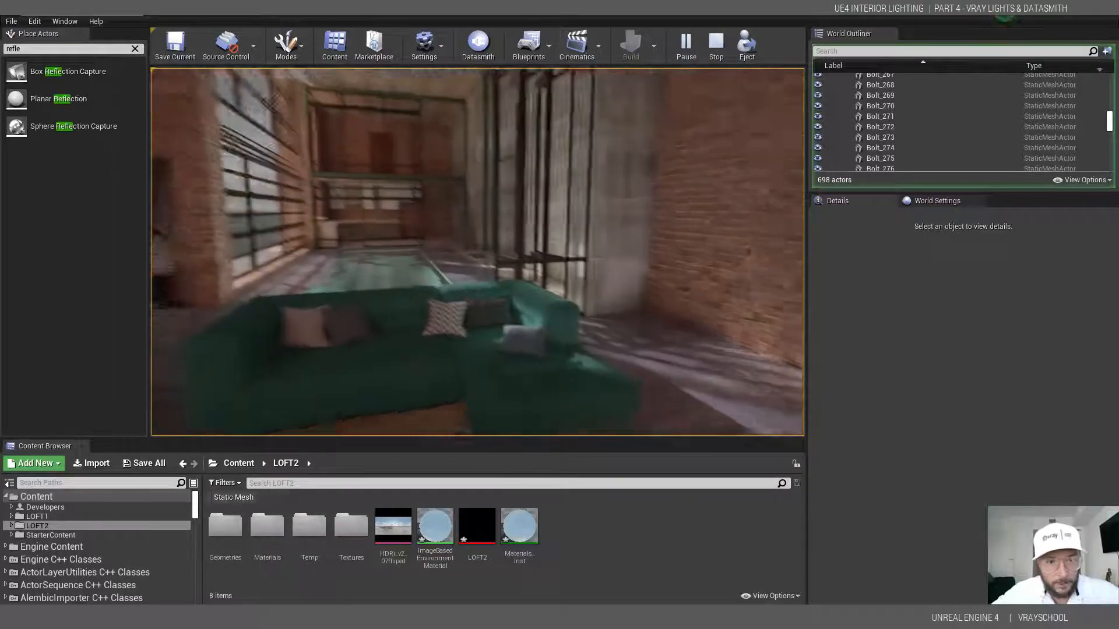
Stop the play session, examine the living area in the Lightmap Density view mode, and return to Lit mode.
key(Escape)
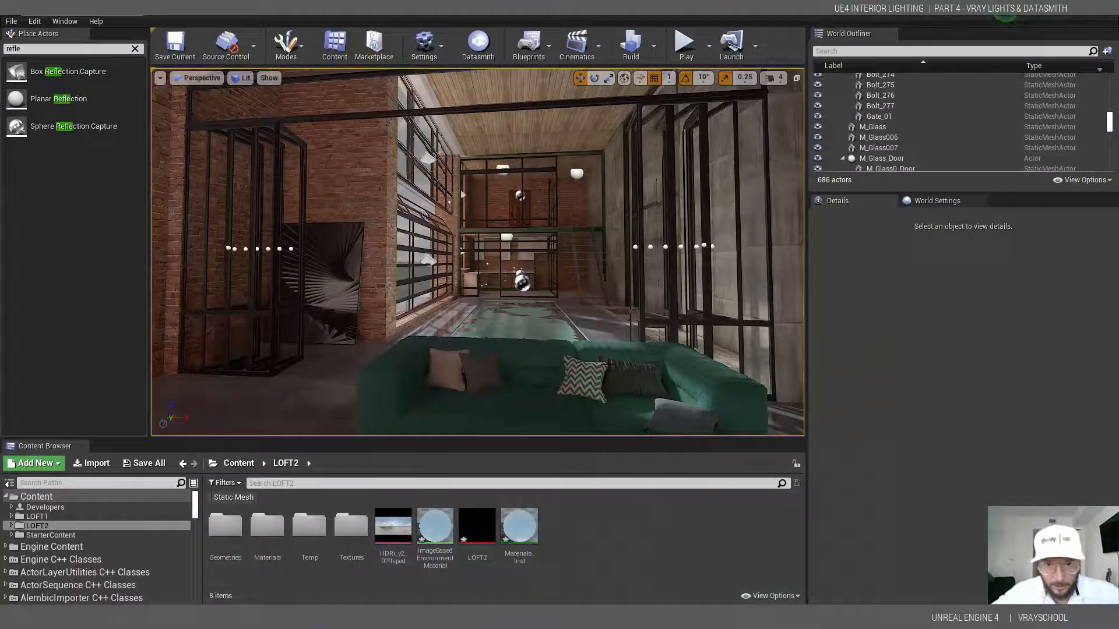
drag(589, 270, 559, 335)
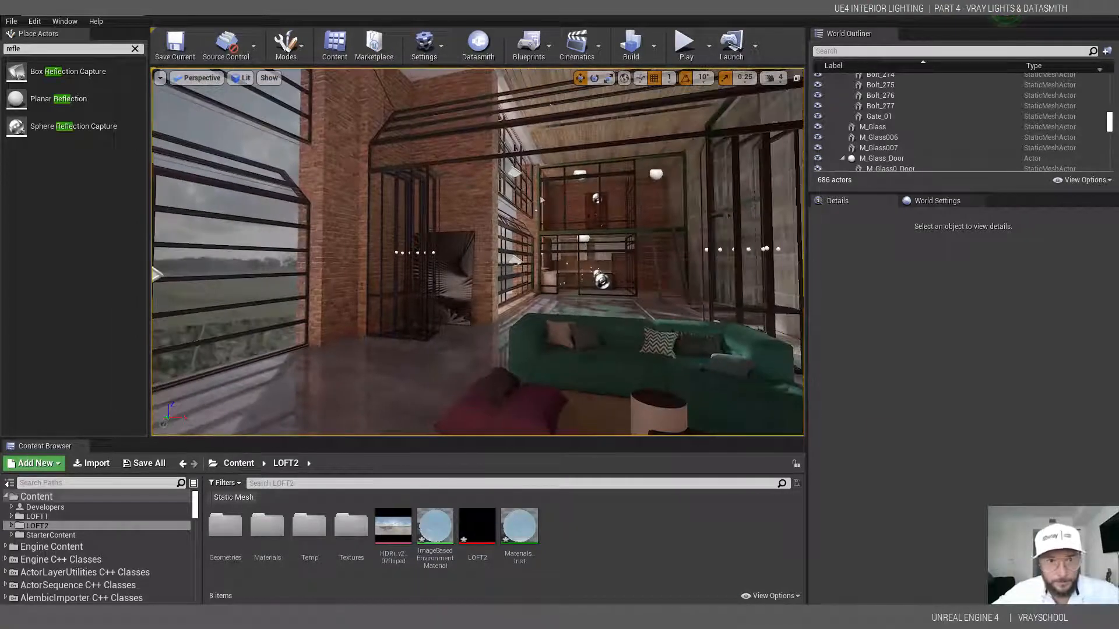
click(242, 77)
mouse_move(266, 205)
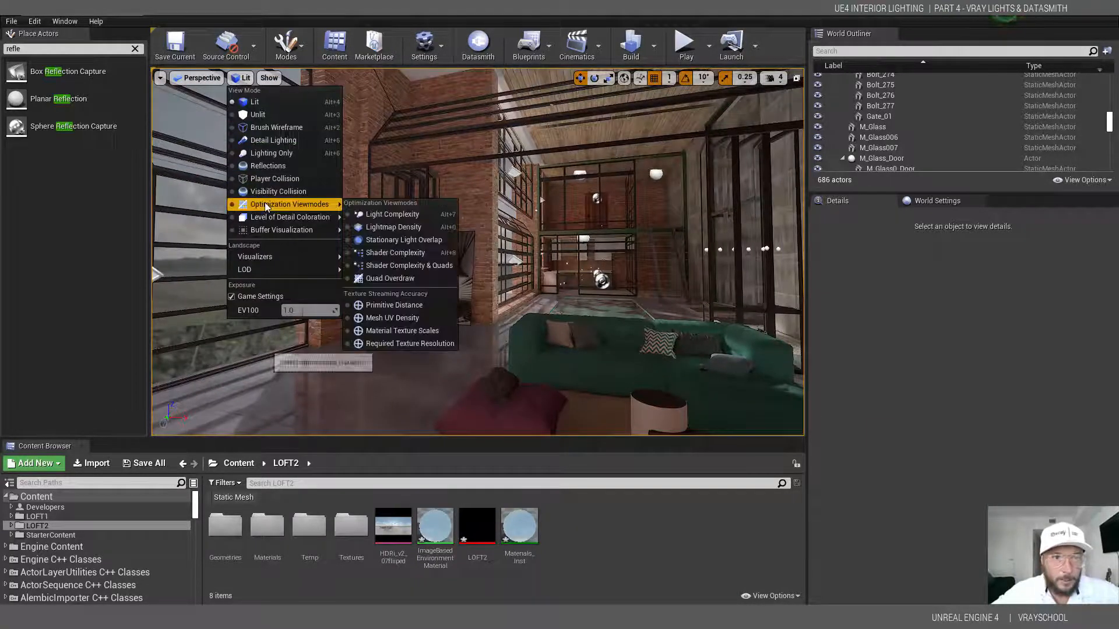
click(390, 227)
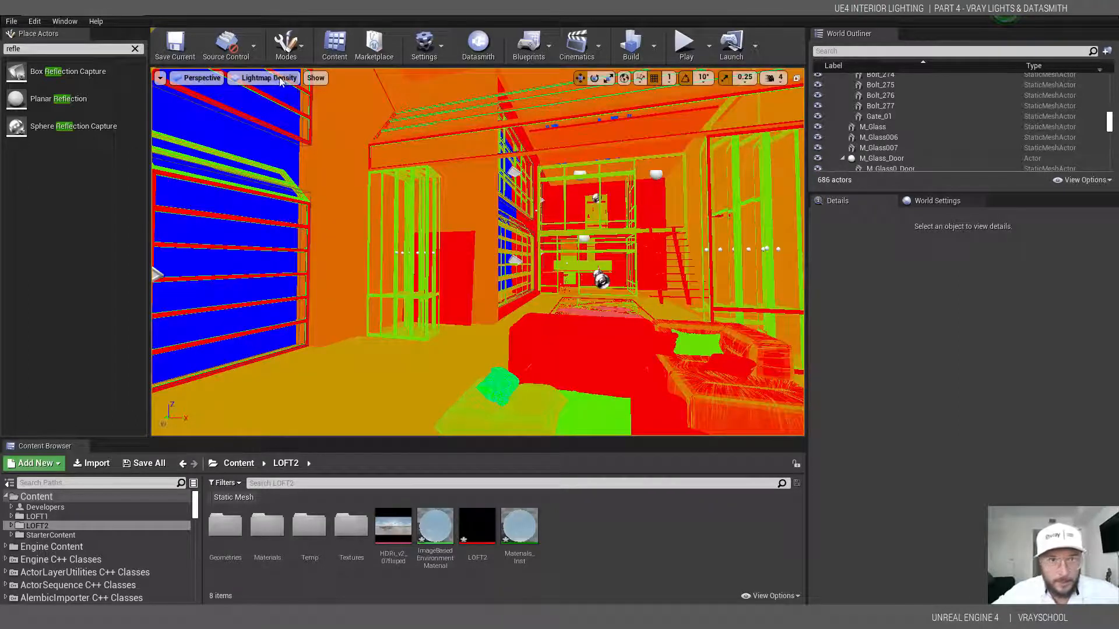
click(265, 78)
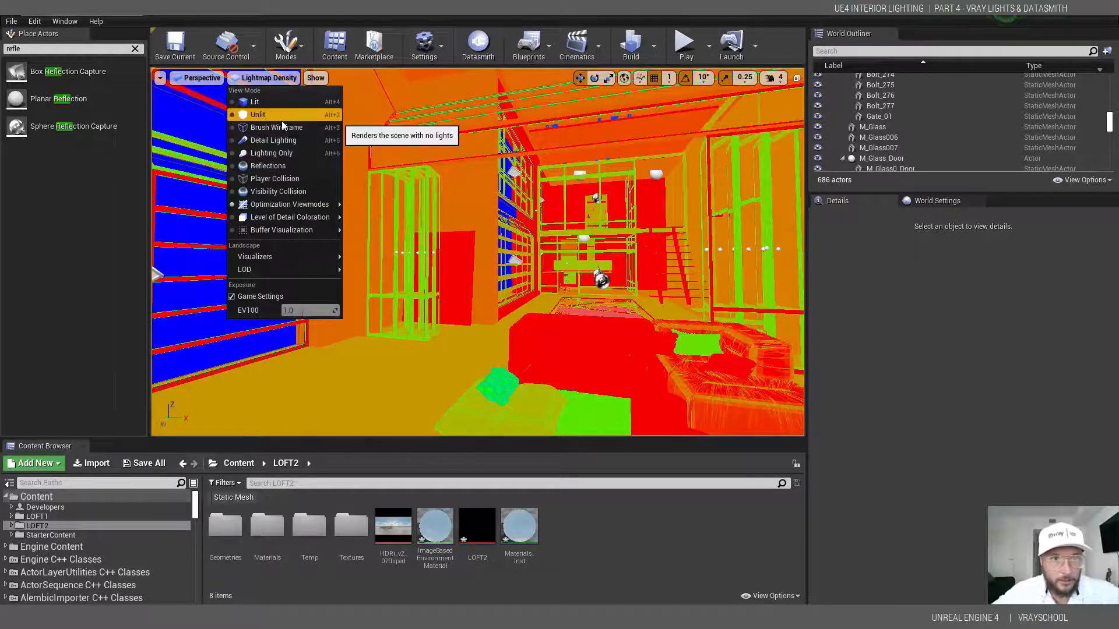
click(277, 102)
Show the loft in Lighting Only mode and inspect the baked light and shadows around the sofa and windows.
click(241, 78)
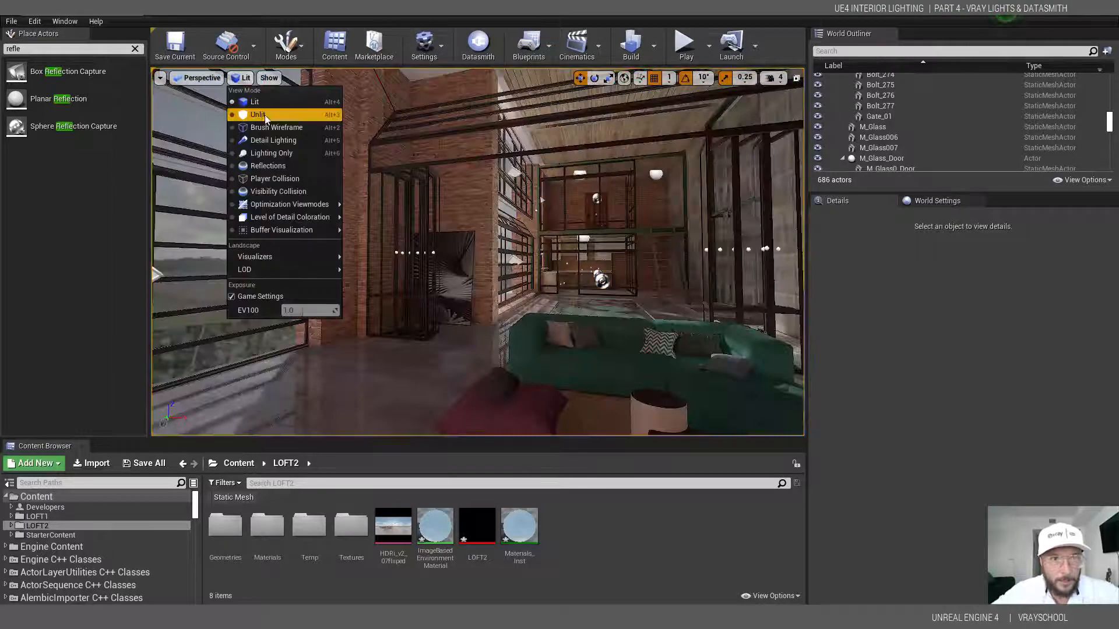
click(298, 153)
right_drag(299, 153, 298, 153)
right_drag(478, 252, 478, 252)
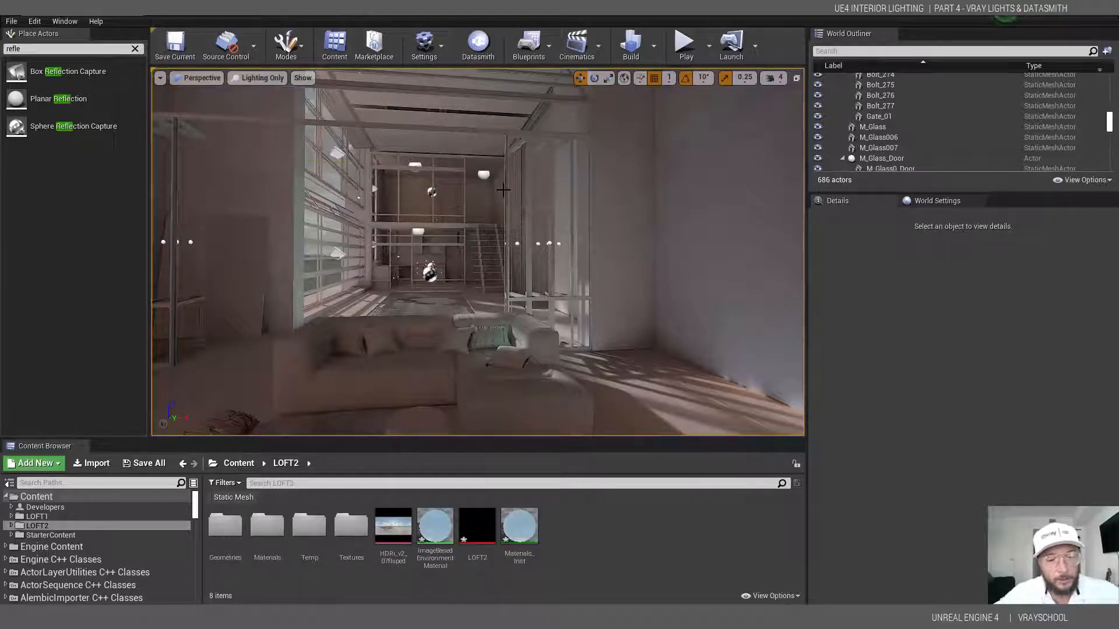
drag(456, 205, 455, 203)
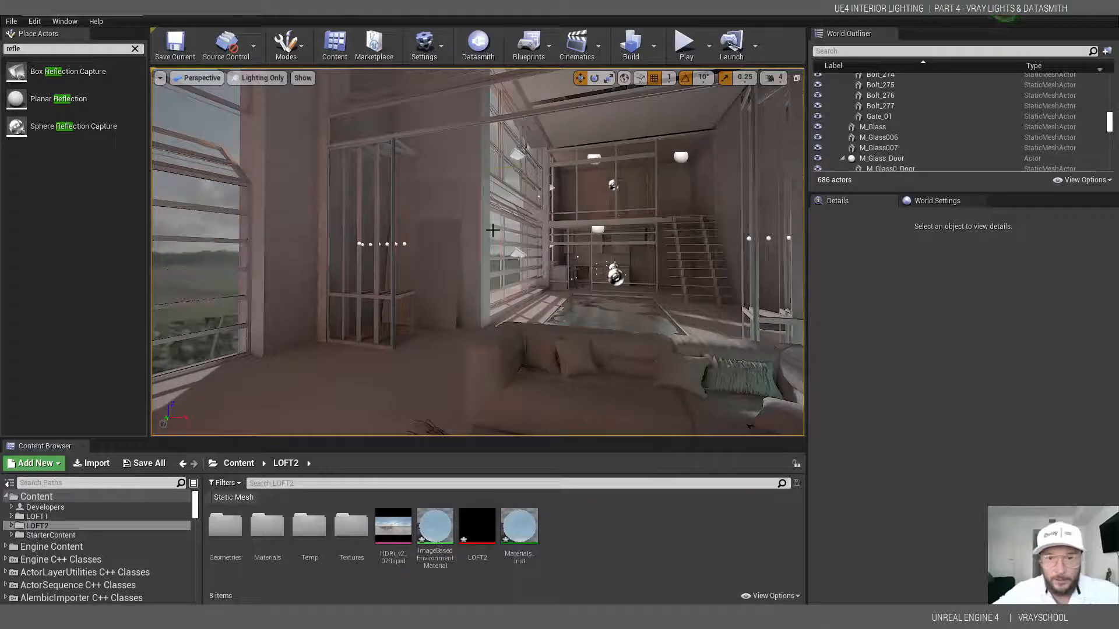
drag(541, 269, 546, 271)
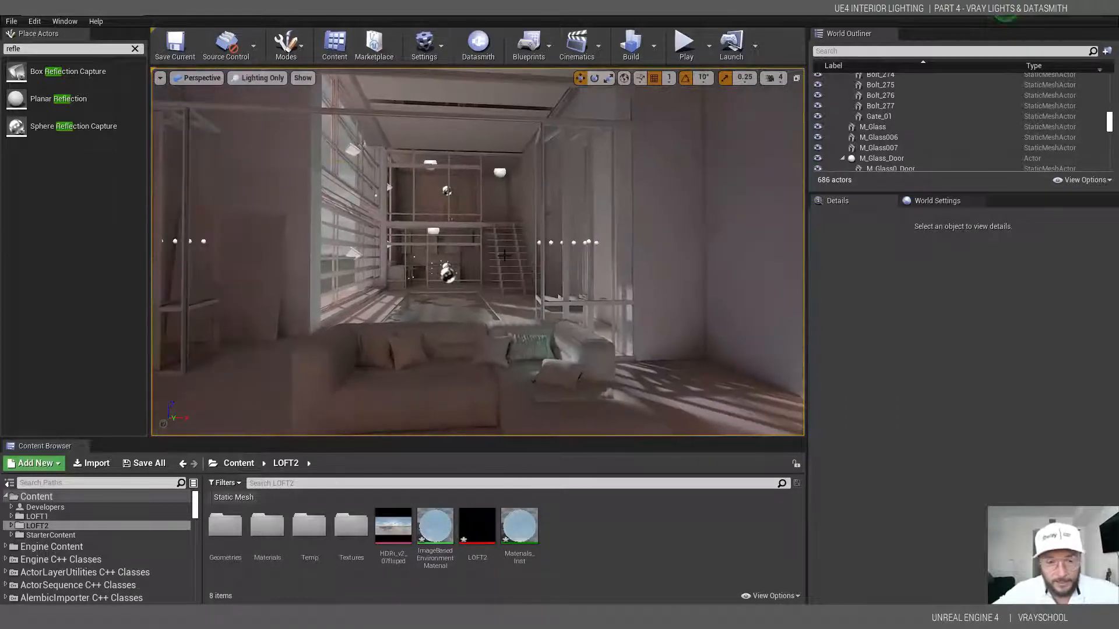
Restore Lit mode and review the baked interior from the green sofa through the pool hall and back.
click(262, 78)
click(268, 104)
drag(729, 266, 723, 265)
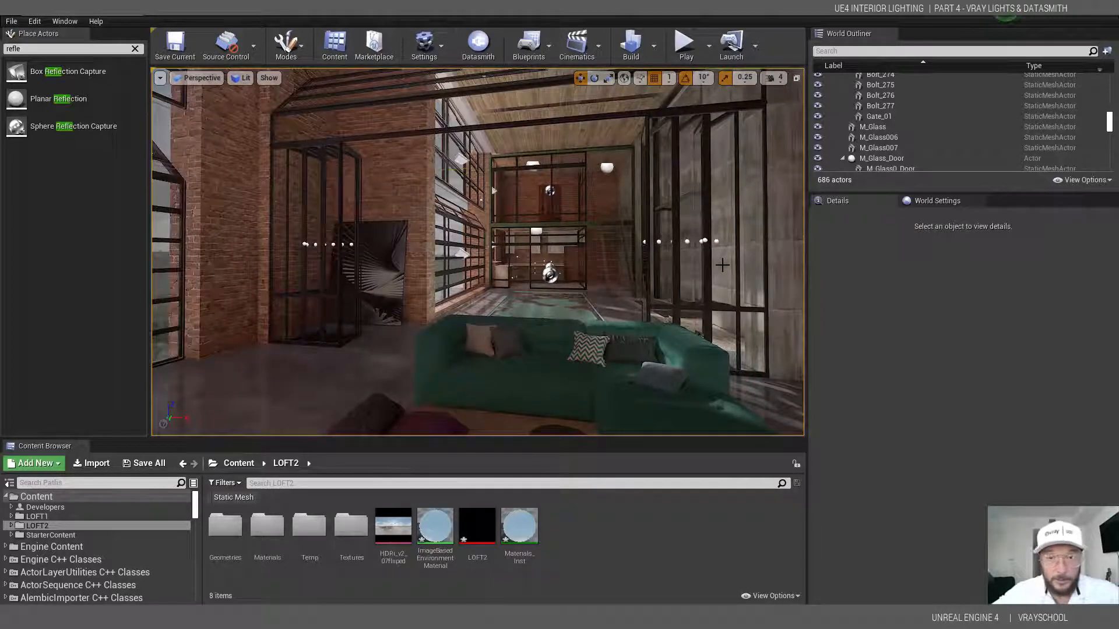
drag(720, 247, 634, 442)
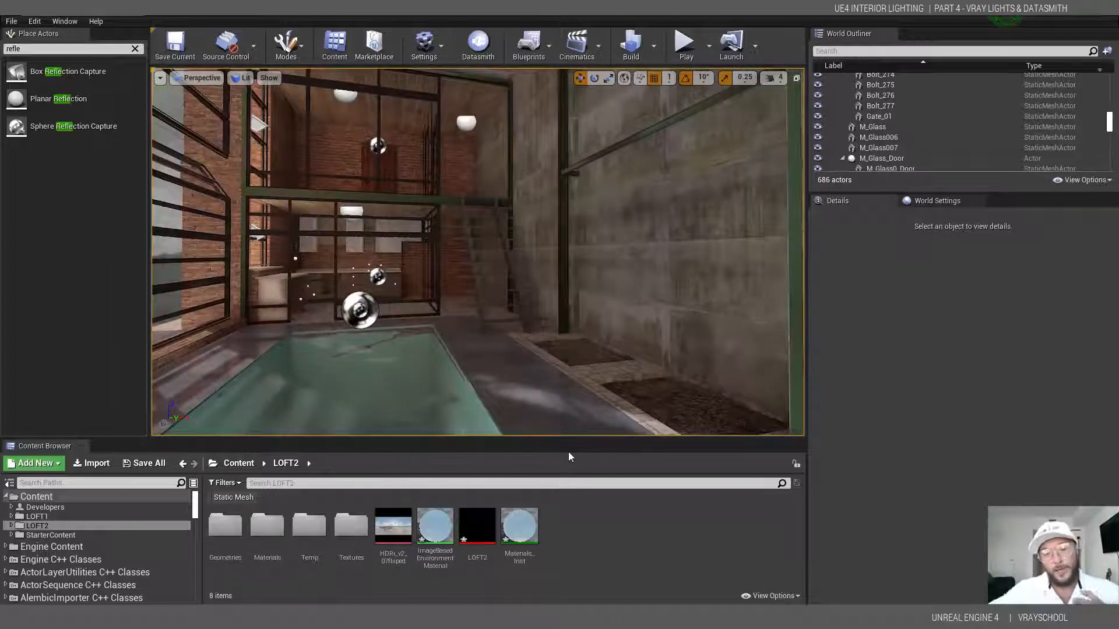
drag(352, 394, 127, 403)
drag(478, 252, 493, 338)
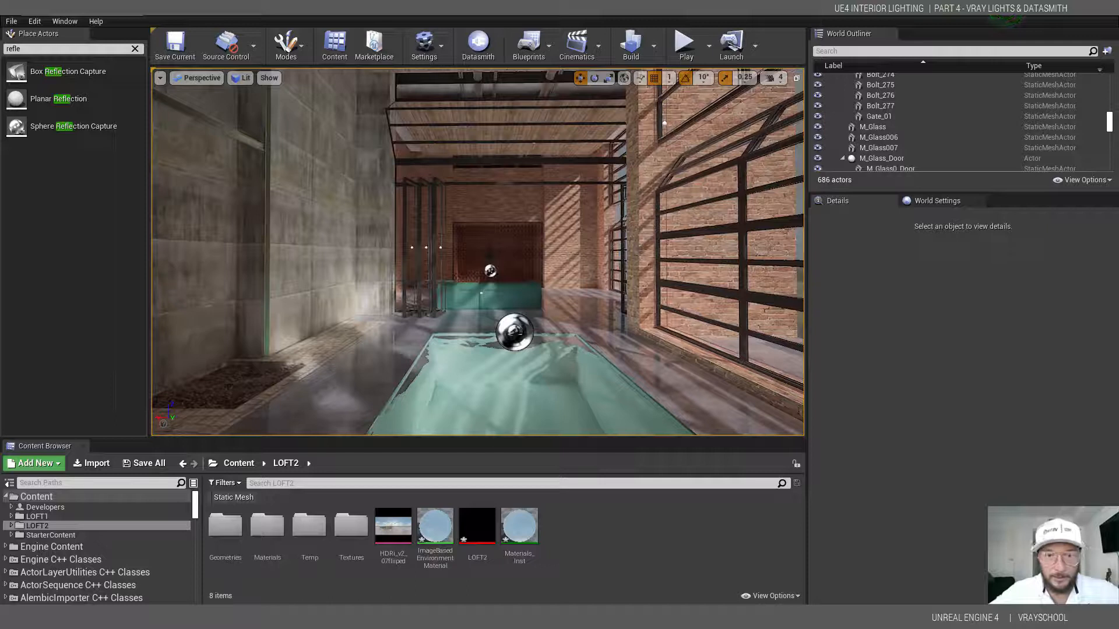